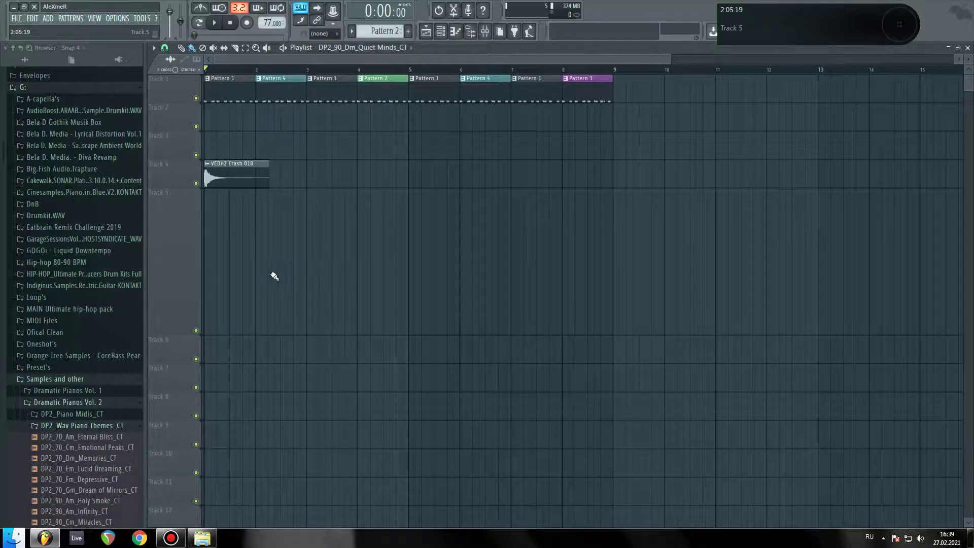
drag(284, 271, 583, 265)
click(441, 31)
drag(391, 238, 376, 167)
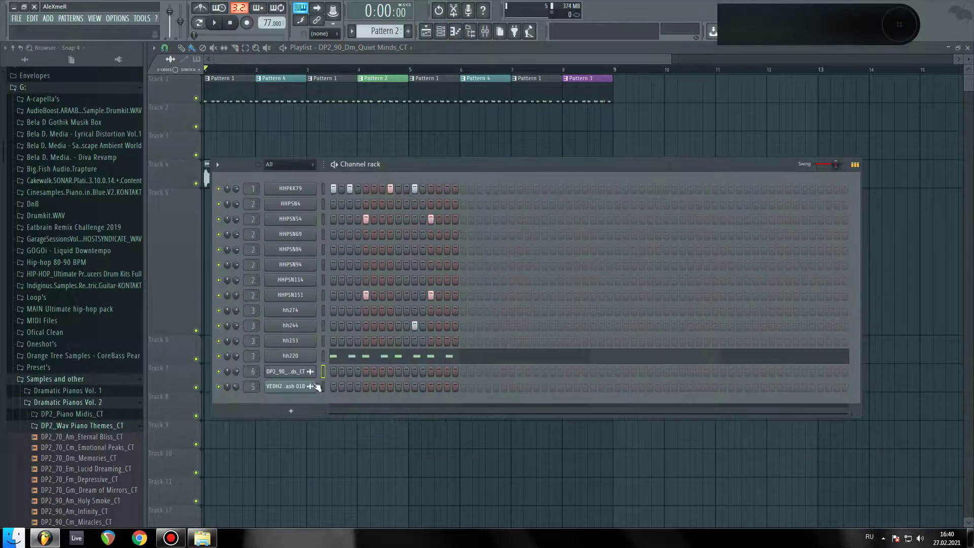
click(303, 412)
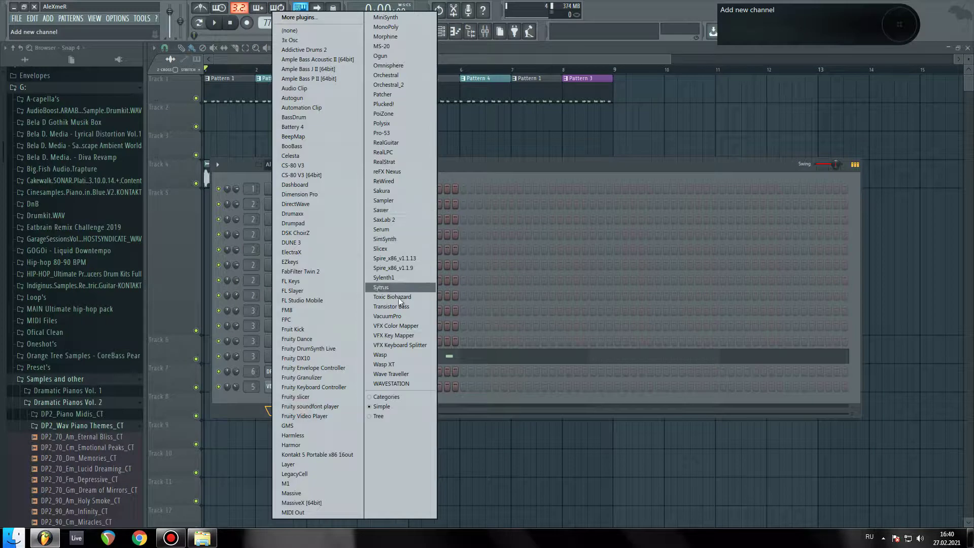
click(471, 58)
drag(392, 223, 497, 245)
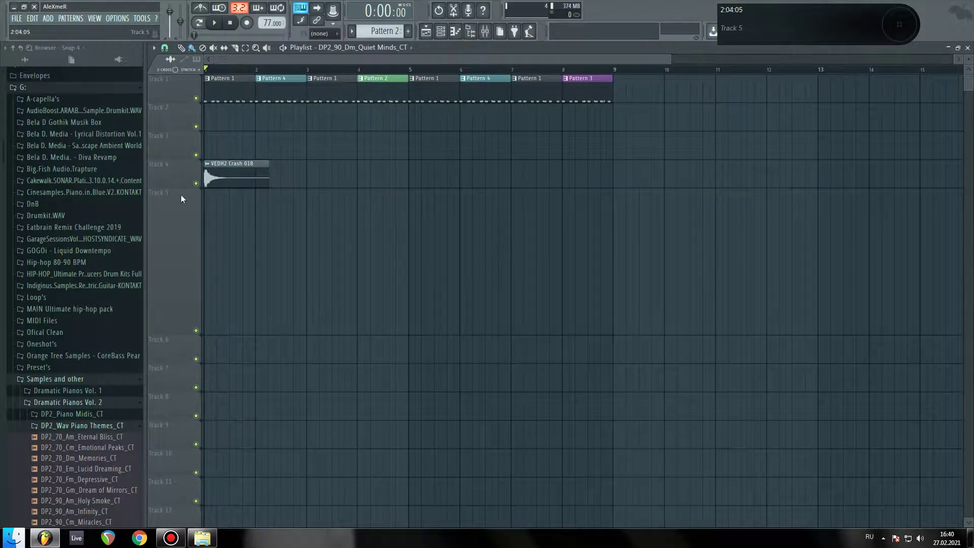
- Collapse the expanded sample folders in the file browser
click(13, 48)
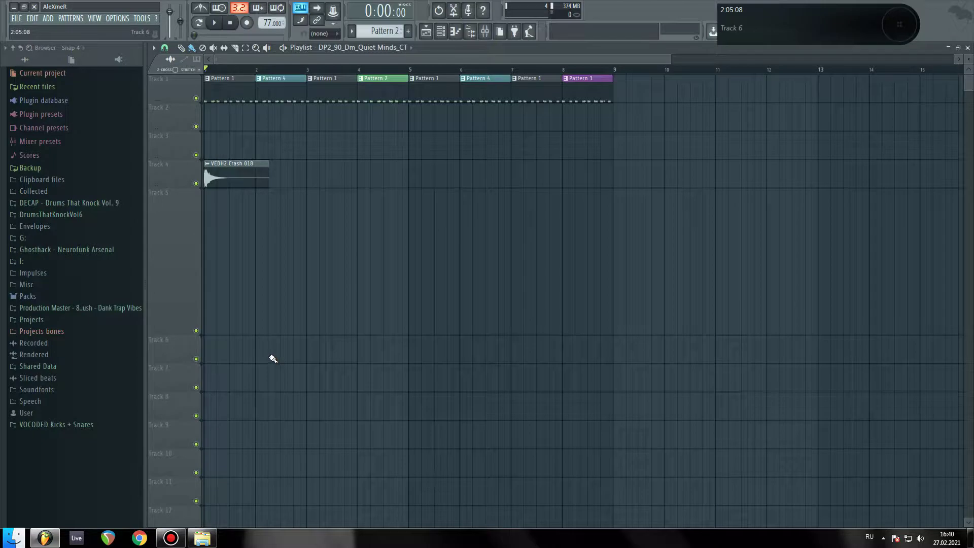
click(202, 542)
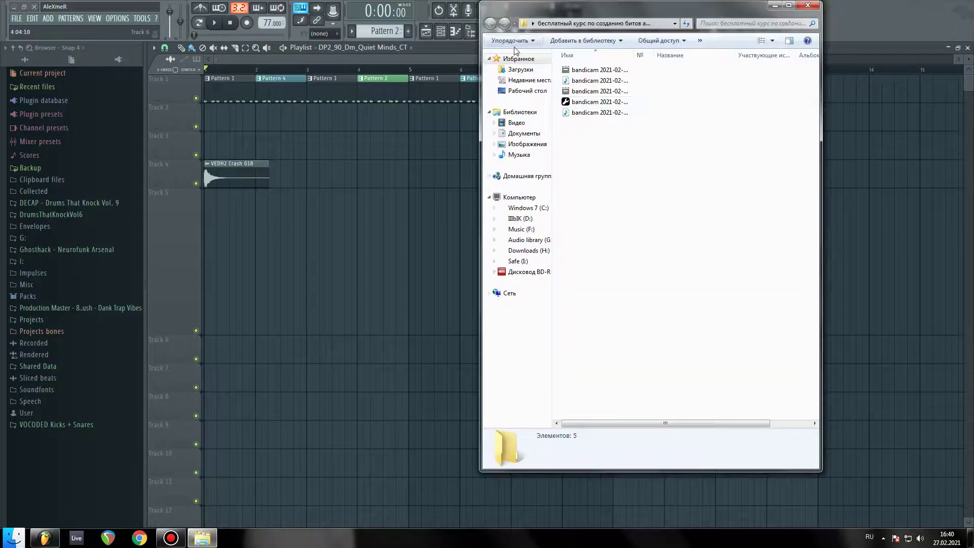
drag(275, 295, 470, 286)
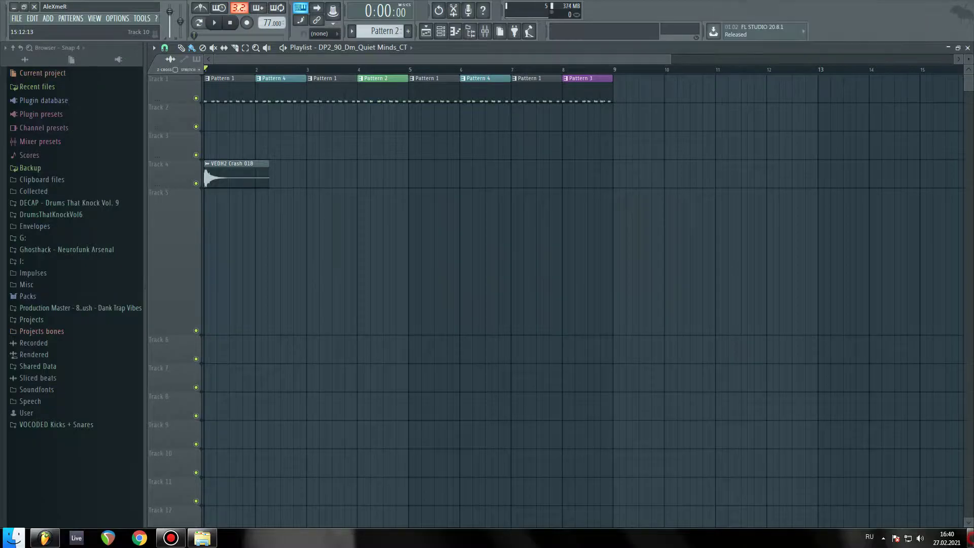
- Go to the desktop and open the Samples folder inside temp > Че по музыке
key(super+d)
click(289, 18)
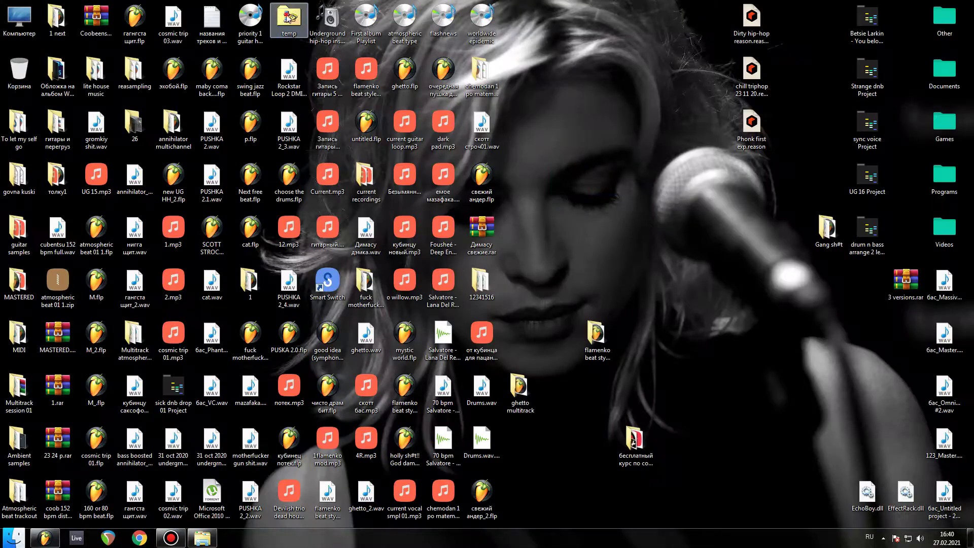
double_click(290, 18)
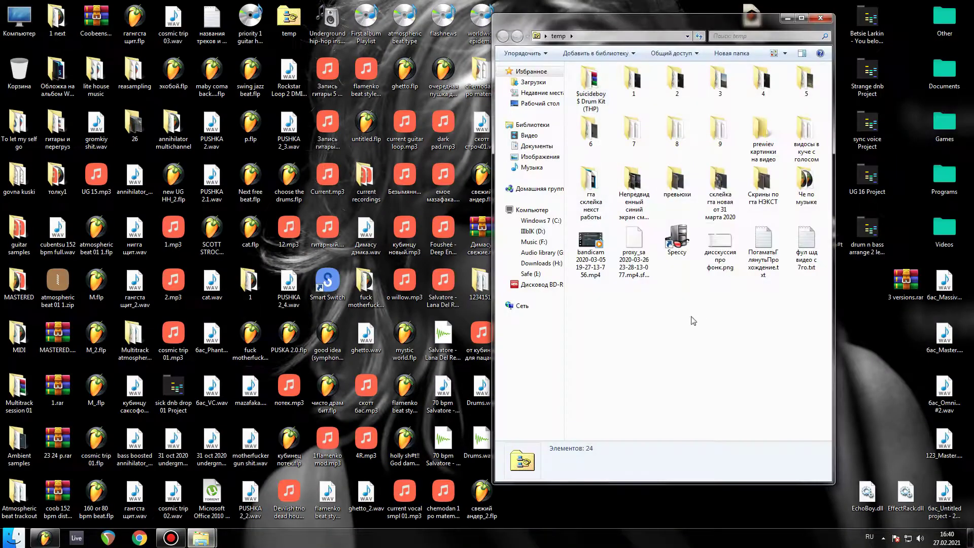
click(821, 18)
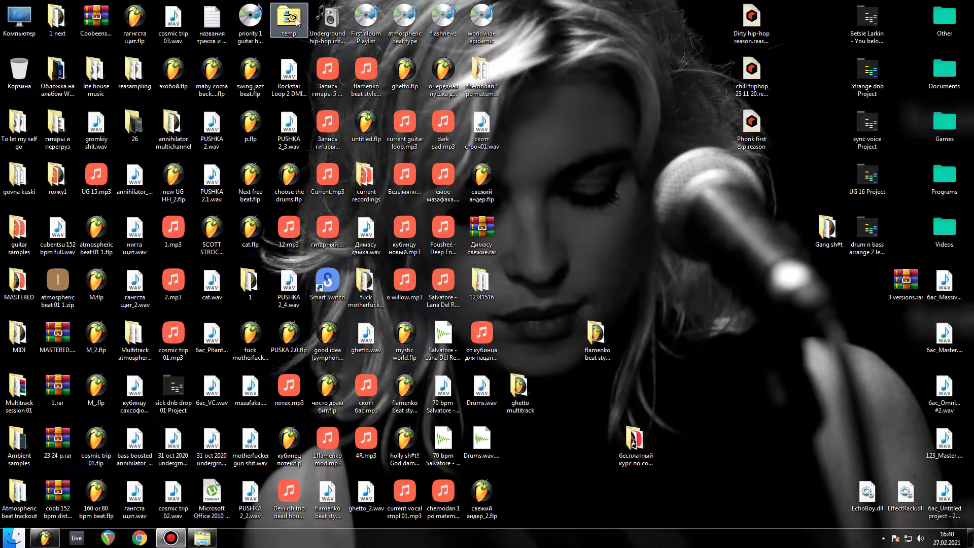
double_click(299, 23)
double_click(813, 199)
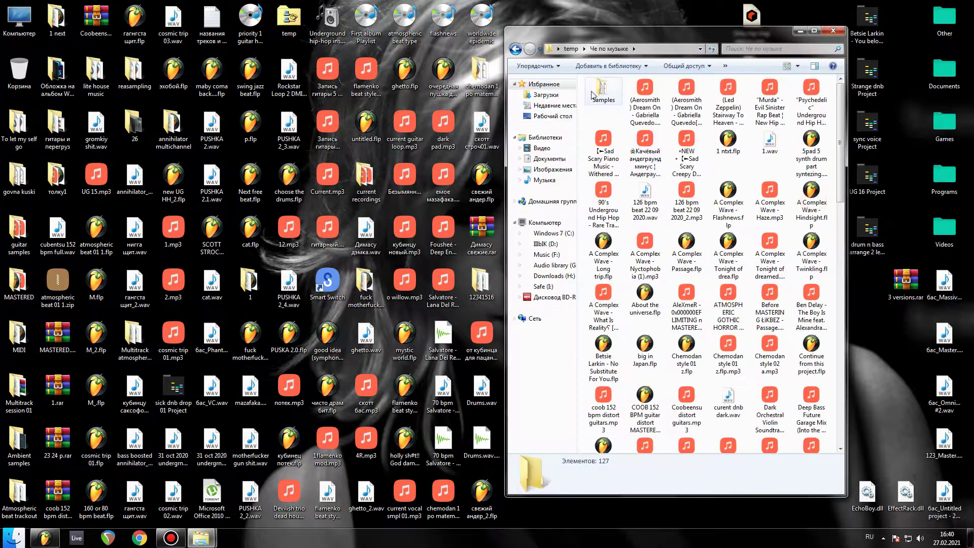
double_click(604, 92)
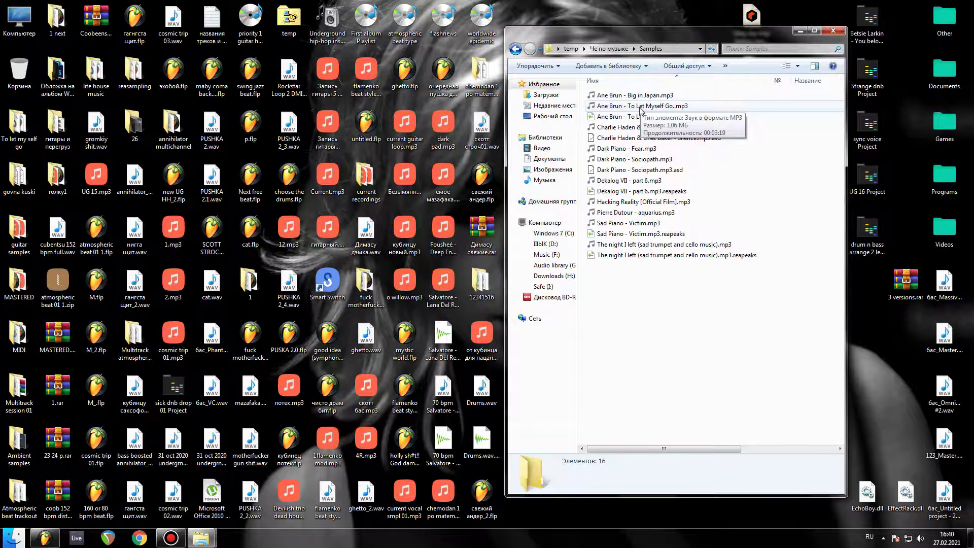
- Add Ane Brun - To Let Myself Go.mp3 from the Samples folder to playlist track 5, starting at bar 1
drag(600, 33, 546, 36)
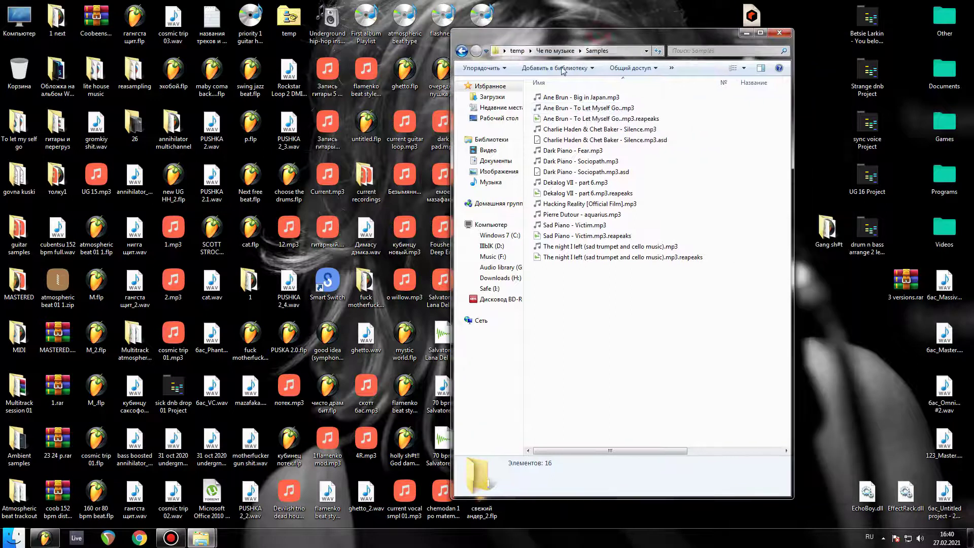
drag(609, 112, 311, 262)
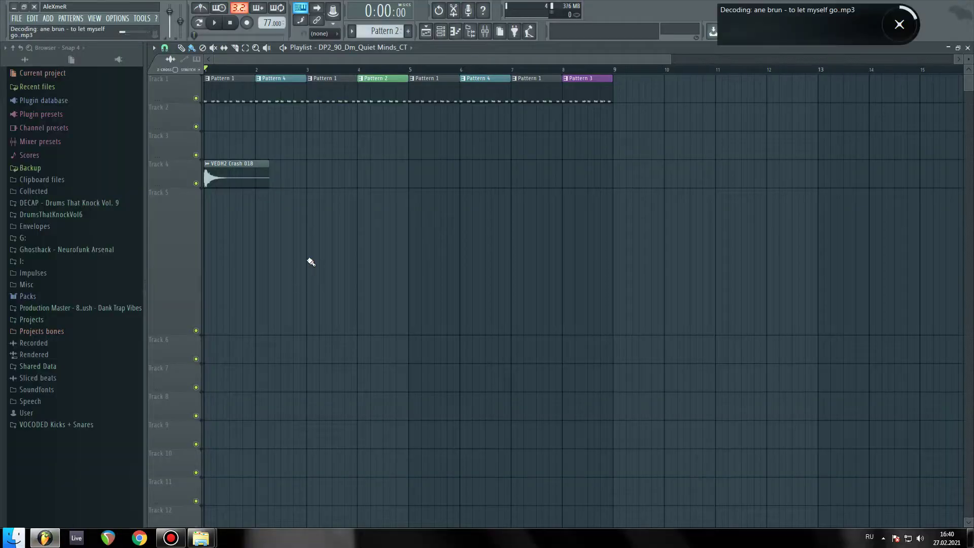
drag(469, 255, 244, 252)
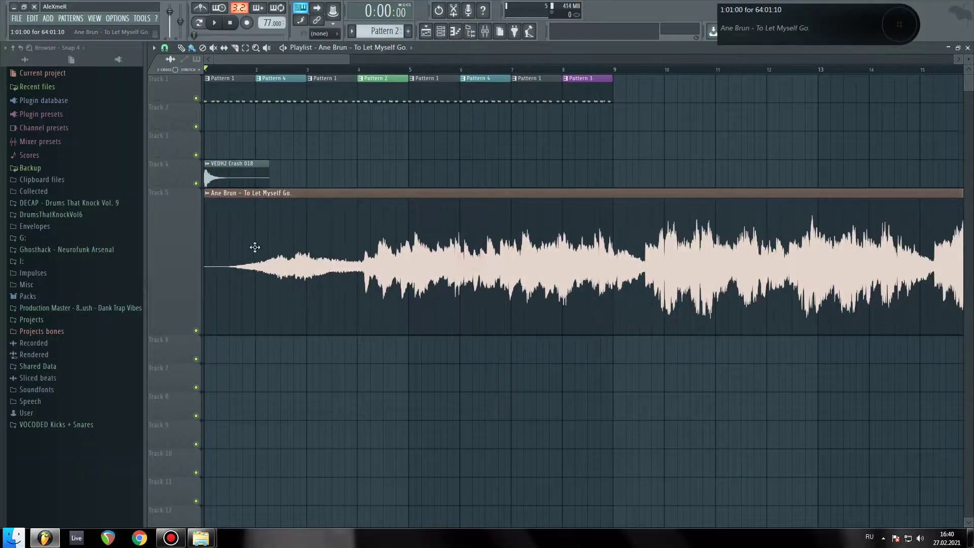
- Mute tracks 1 and 4, play the Ane Brun clip on track 5 on its own, and stop playback
scroll(388, 71, down, 5)
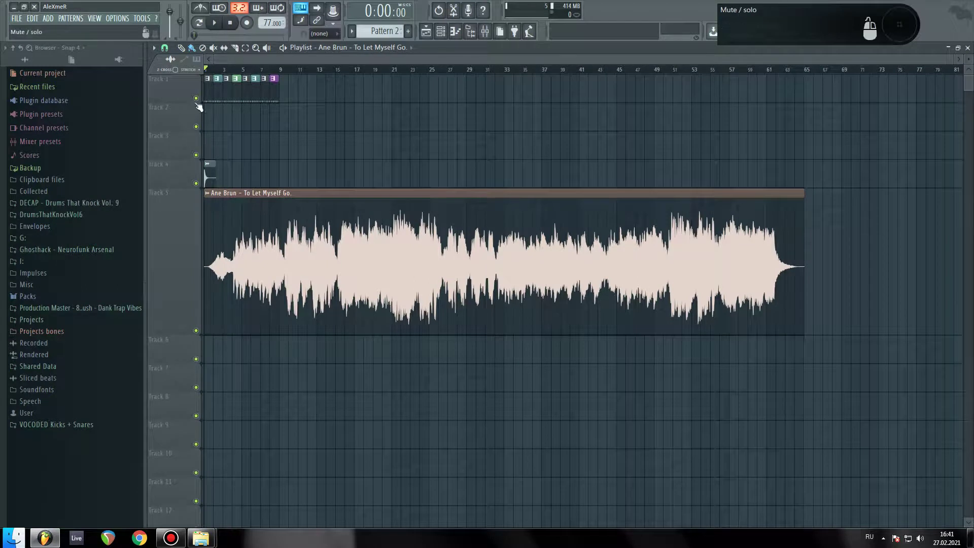
click(196, 99)
click(196, 183)
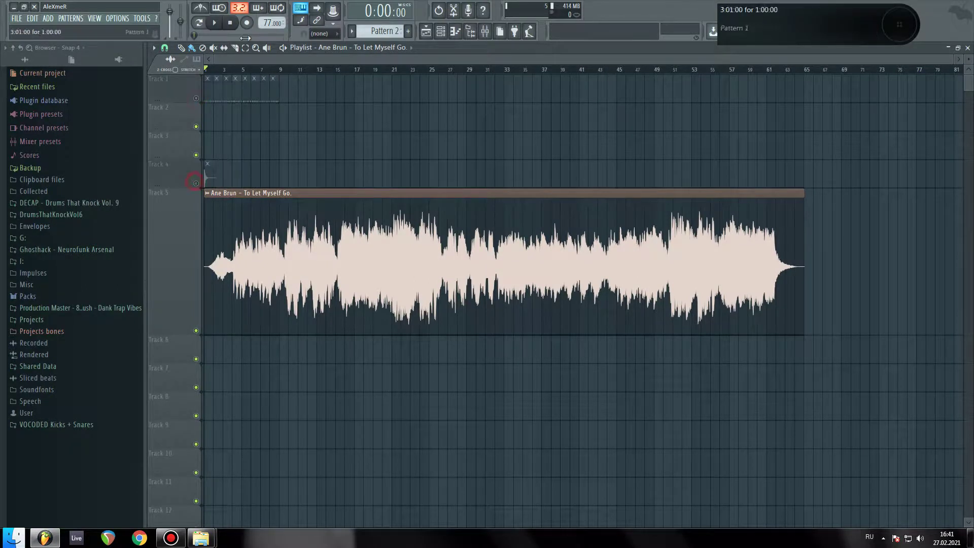
scroll(219, 57, up, 4)
key(space)
scroll(235, 73, down, 4)
scroll(213, 59, up, 2)
scroll(287, 74, down, 2)
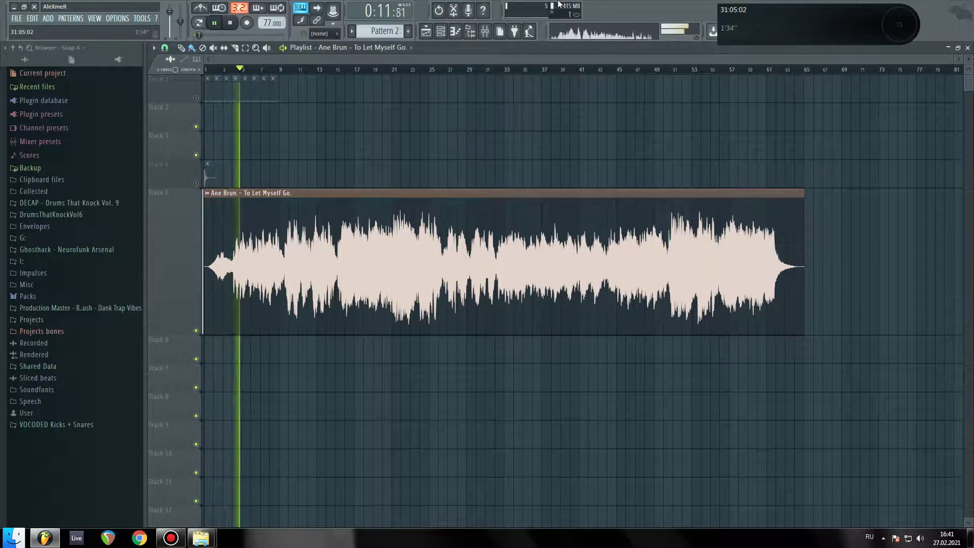
mouse_move(559, 4)
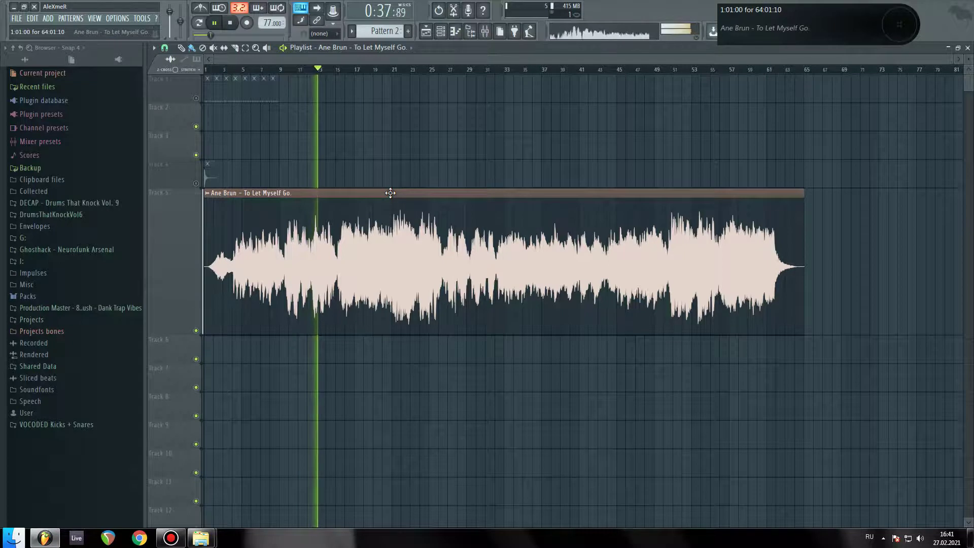
click(233, 27)
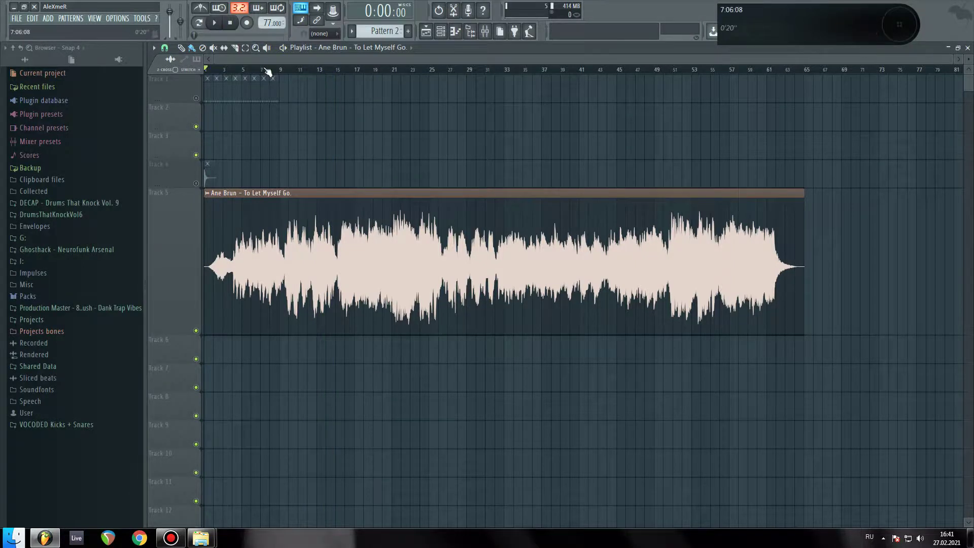
- Unmute the drum patterns on track 1 and the crash on track 4
scroll(268, 71, up, 2)
drag(272, 61, 224, 60)
scroll(248, 71, up, 1)
scroll(274, 74, up, 2)
right_click(197, 99)
right_click(196, 99)
drag(377, 148, 479, 146)
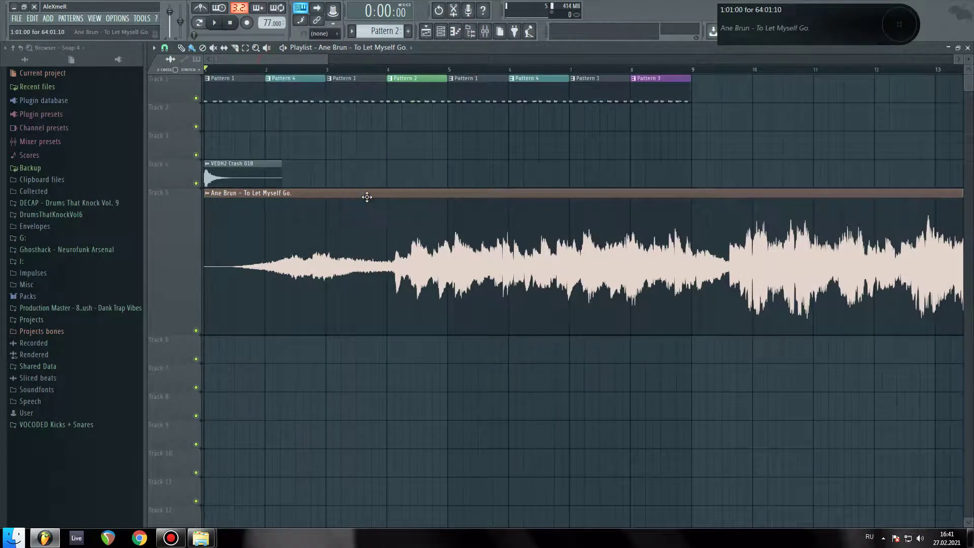
- Open the Ane Brun clip's channel settings and route the channel to mixer insert 6
double_click(365, 197)
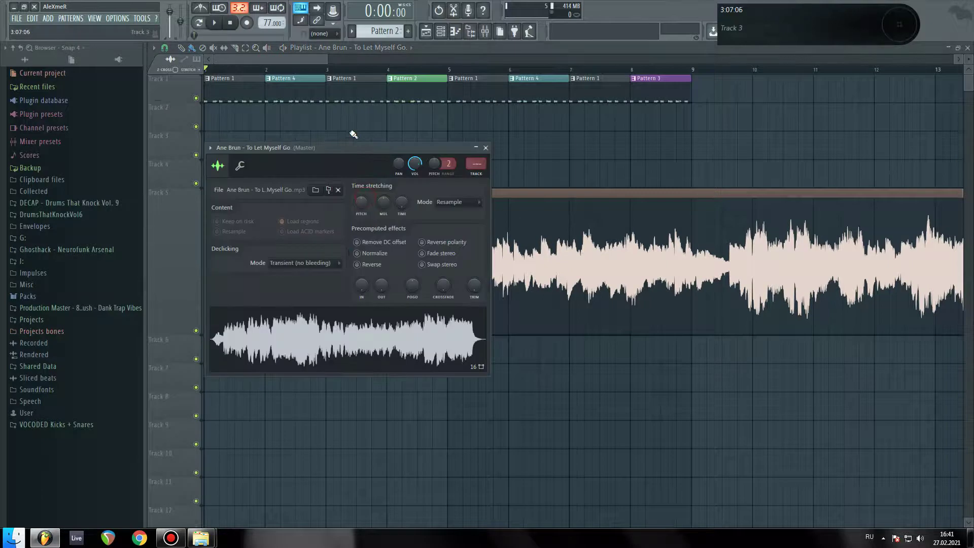
click(484, 32)
click(401, 241)
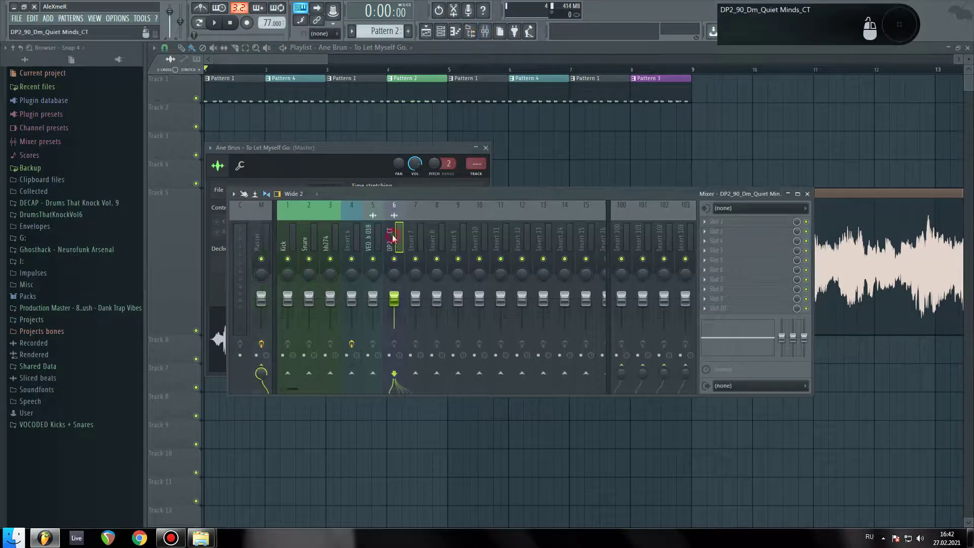
click(550, 146)
double_click(534, 209)
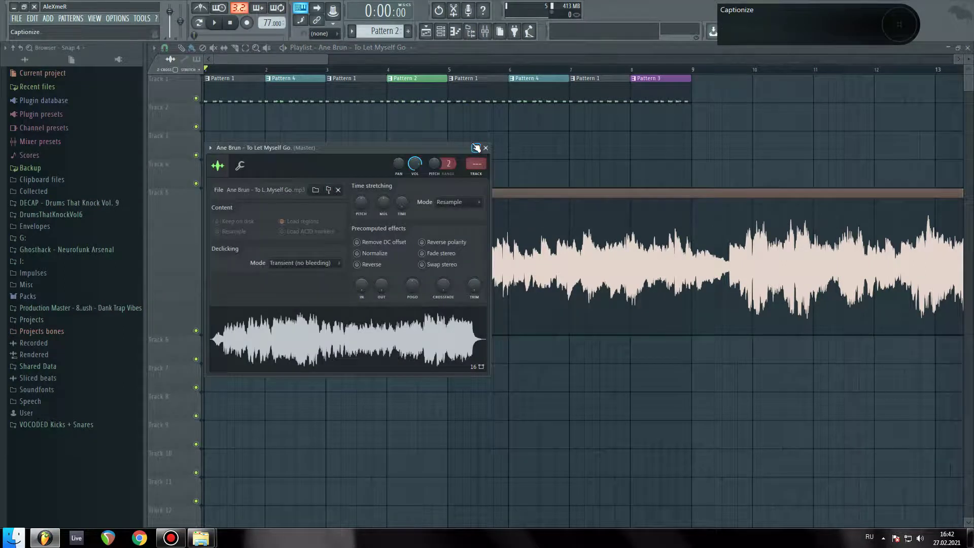
drag(478, 162, 473, 47)
click(487, 32)
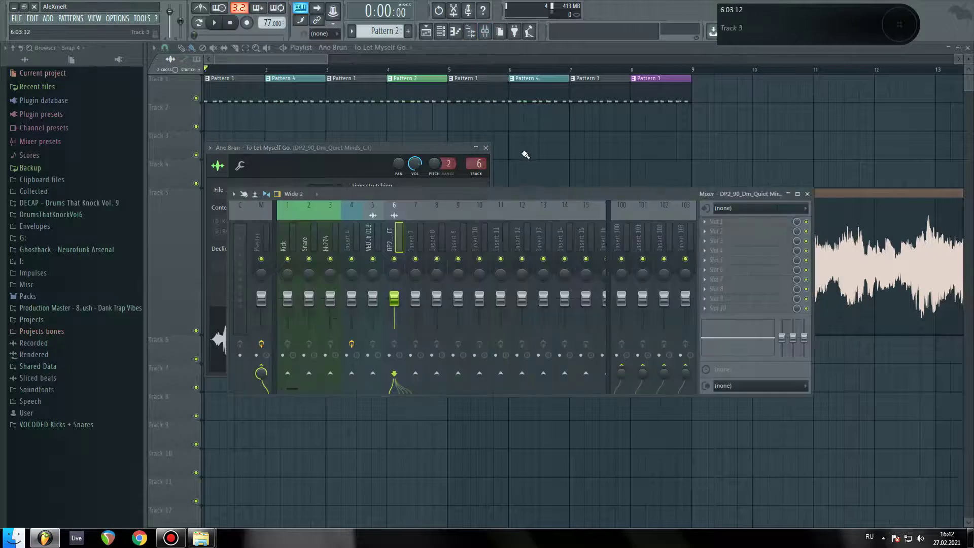
drag(546, 147, 627, 162)
double_click(414, 223)
drag(528, 146, 605, 168)
double_click(443, 220)
click(486, 32)
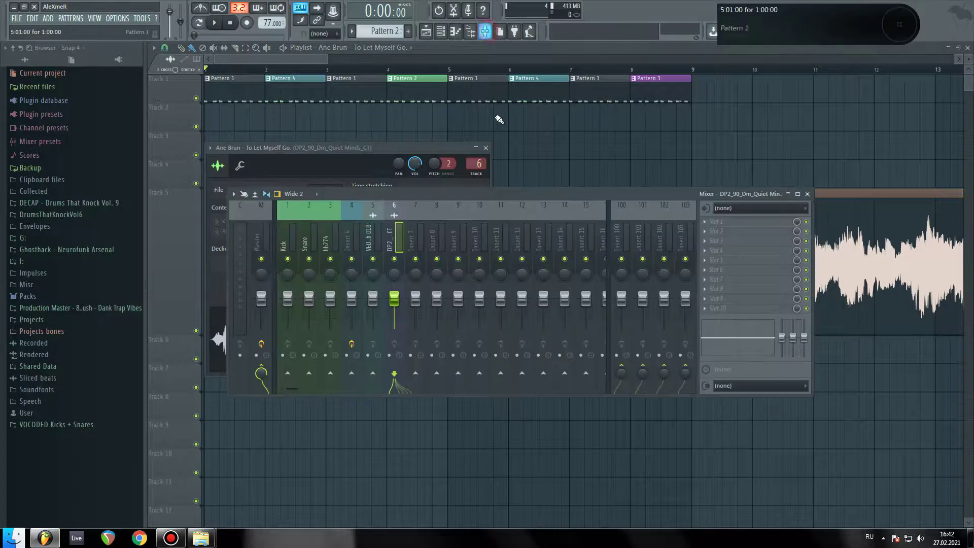
drag(552, 139, 521, 186)
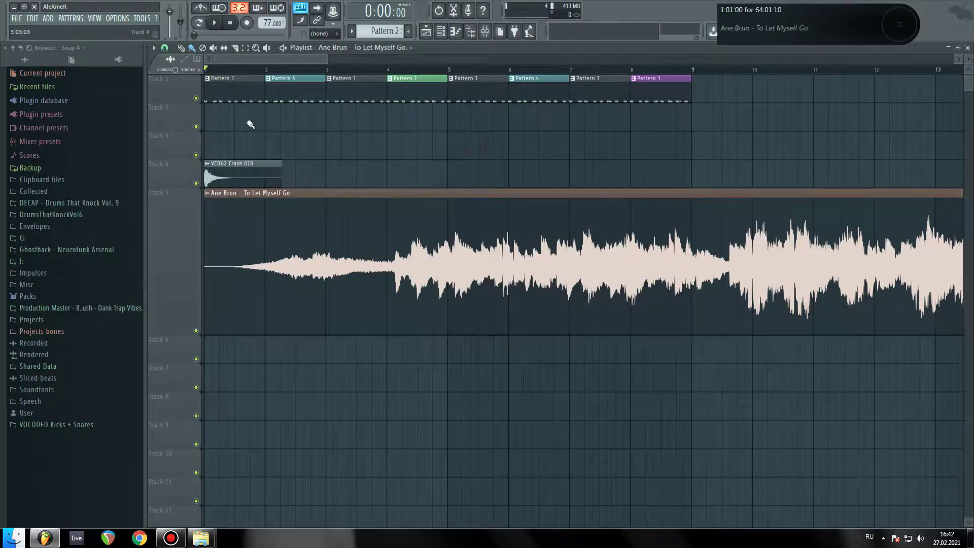
scroll(245, 59, up, 4)
drag(247, 60, 219, 65)
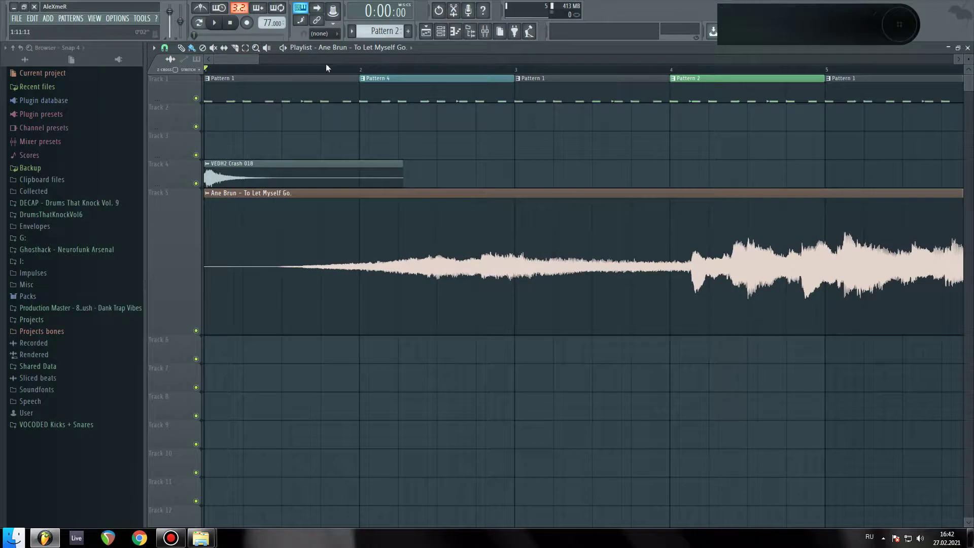
scroll(287, 66, down, 3)
scroll(285, 71, down, 3)
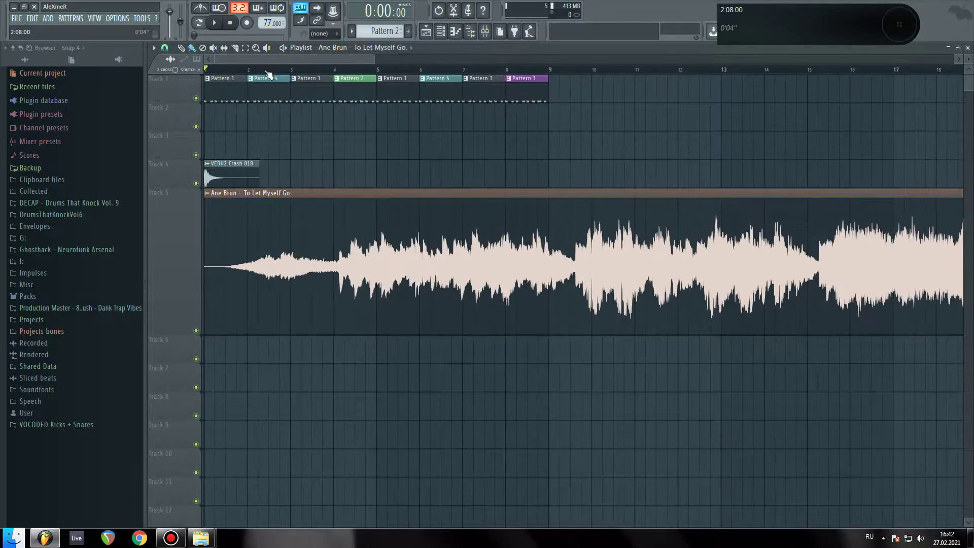
scroll(270, 74, up, 4)
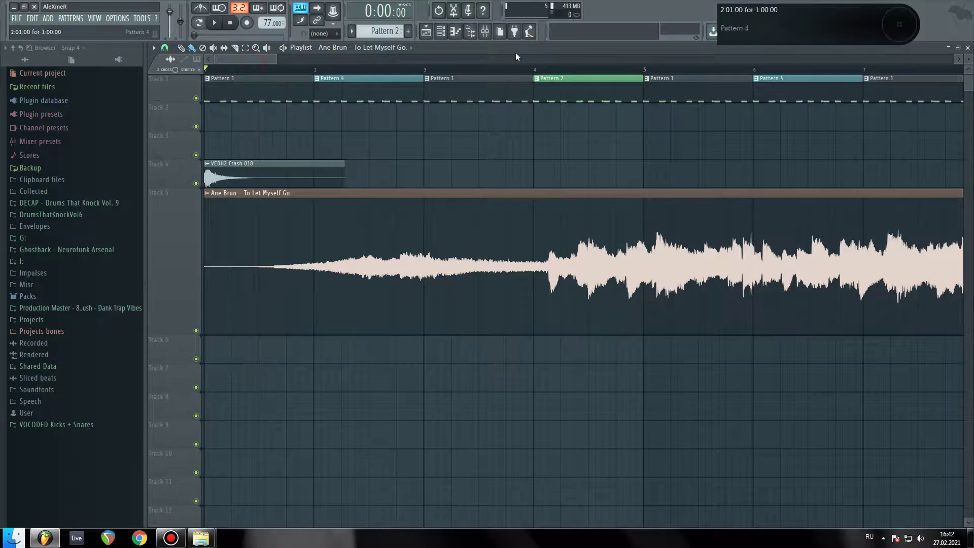
- Select the Kick insert in the mixer and open the settings of the HHPKK79 channel in the channel rack
click(486, 32)
click(287, 234)
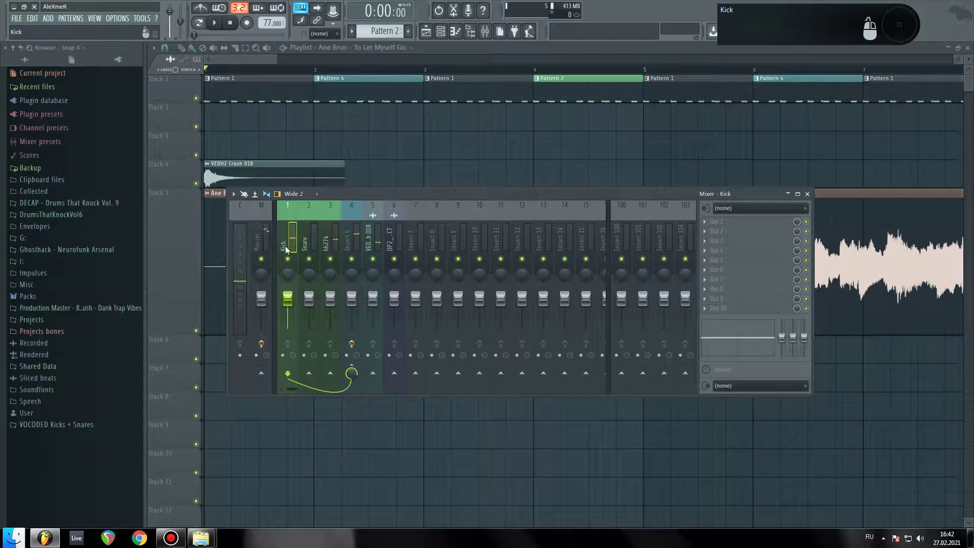
click(442, 30)
click(284, 166)
click(284, 177)
click(286, 189)
drag(385, 177, 583, 169)
drag(412, 167, 435, 273)
drag(560, 172, 602, 136)
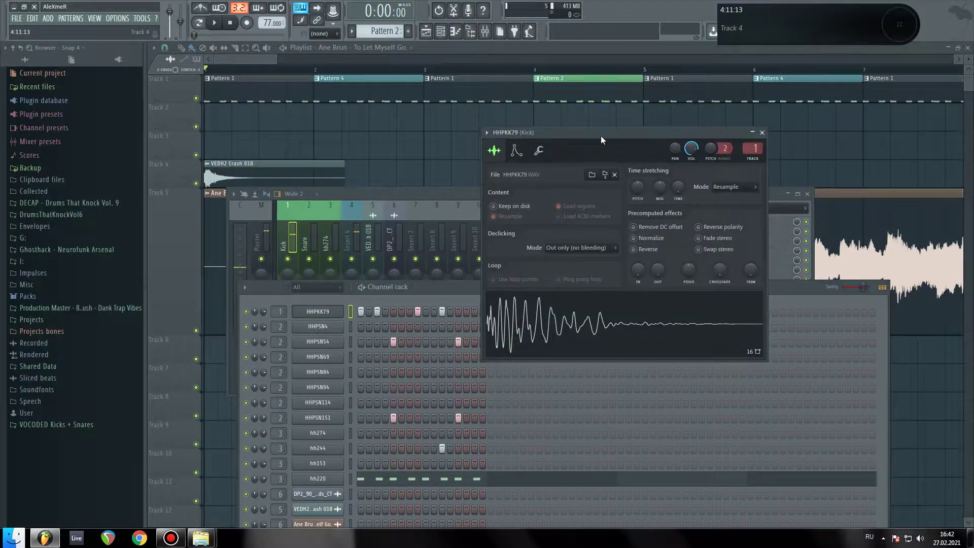
- Raise the level adjustment volume of the HHPKK79 kick channel and audition it with repeated notes
click(538, 151)
drag(521, 191, 521, 180)
key(z)
key(z)
key(z)
key(z)
key(z)
key(z)
key(z)
key(z)
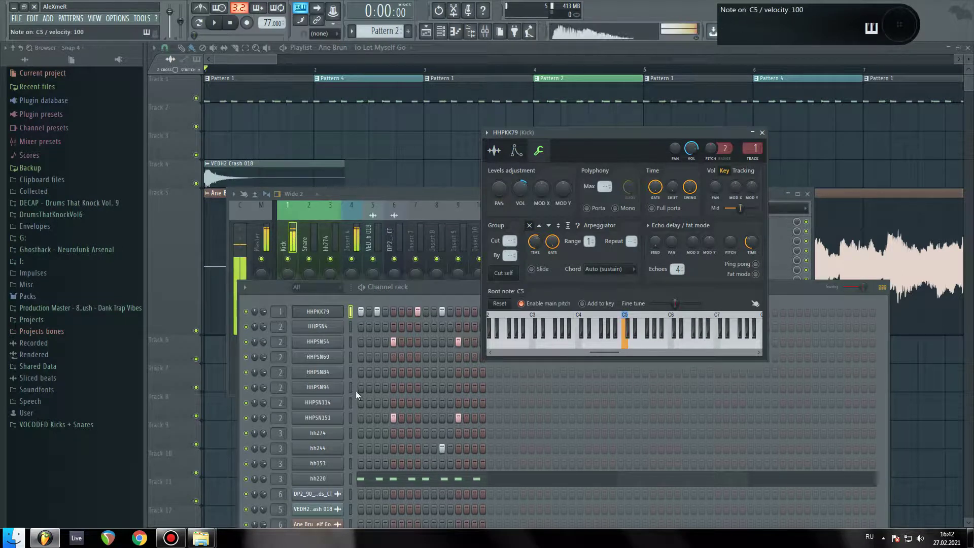
- Open the HHPSN151 snare channel's settings, audition it with repeated notes, and raise its level adjustment volume to about 115%
click(317, 417)
click(494, 219)
key(z)
key(z)
key(z)
key(z)
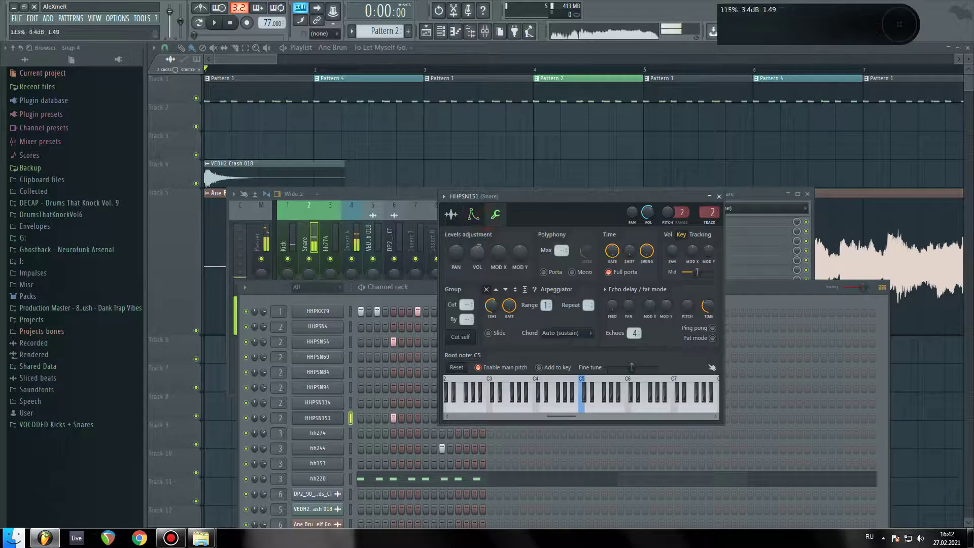
click(452, 214)
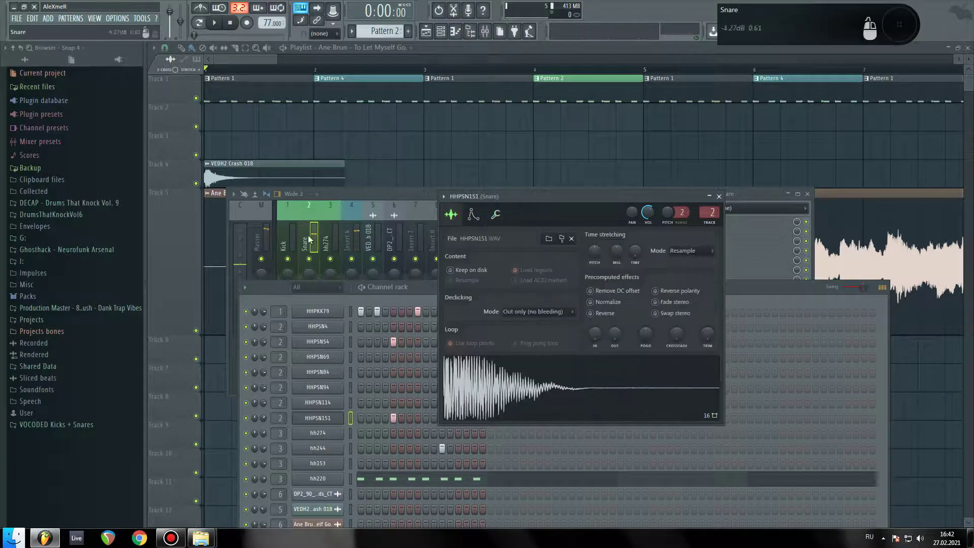
- Load Fruity Peak Controller into slot 2 of the Kick insert and position its window clear of the insert 6 strip
click(288, 235)
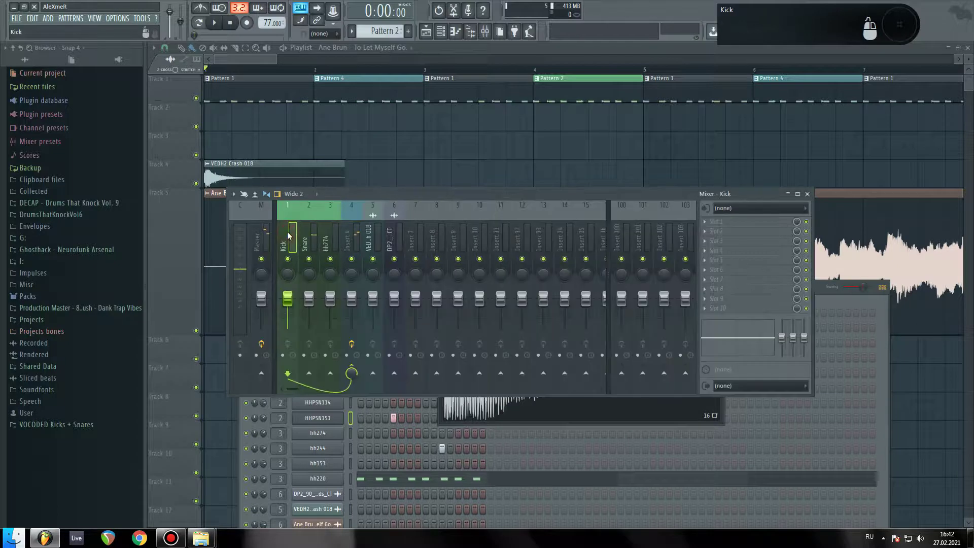
click(720, 232)
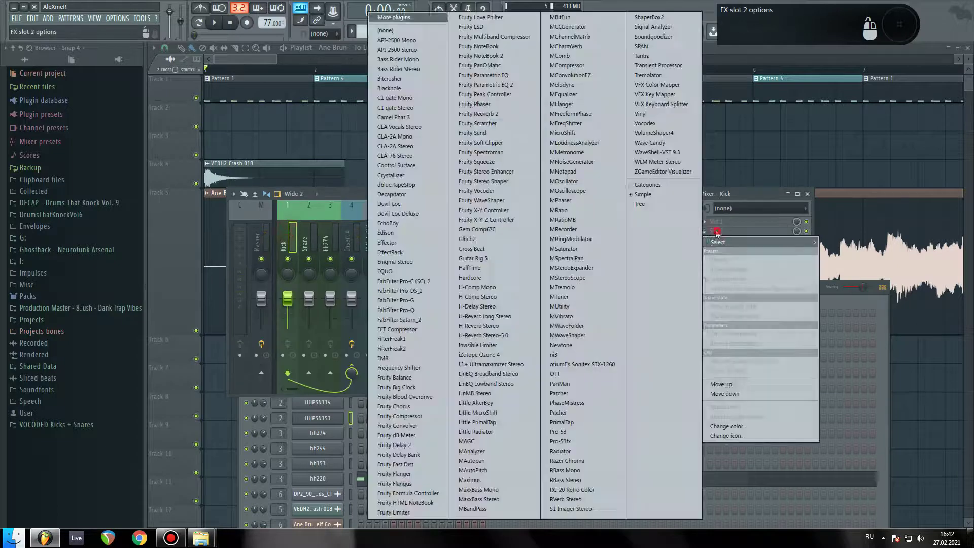
click(495, 95)
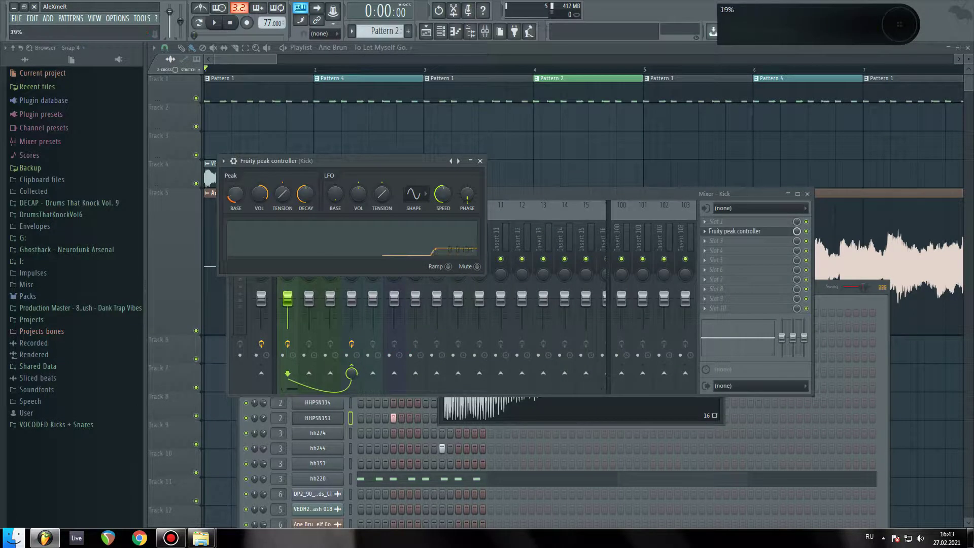
drag(343, 160, 544, 258)
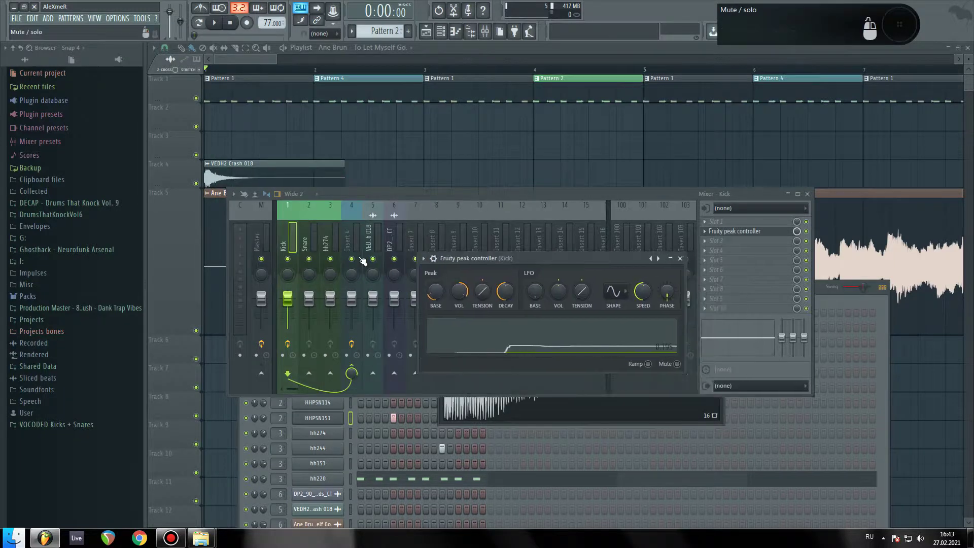
click(391, 235)
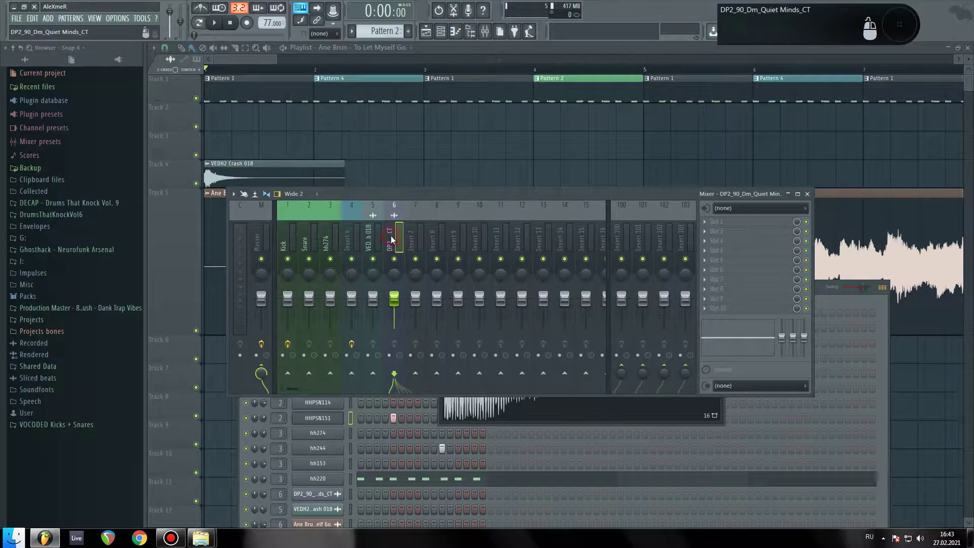
click(296, 232)
click(734, 232)
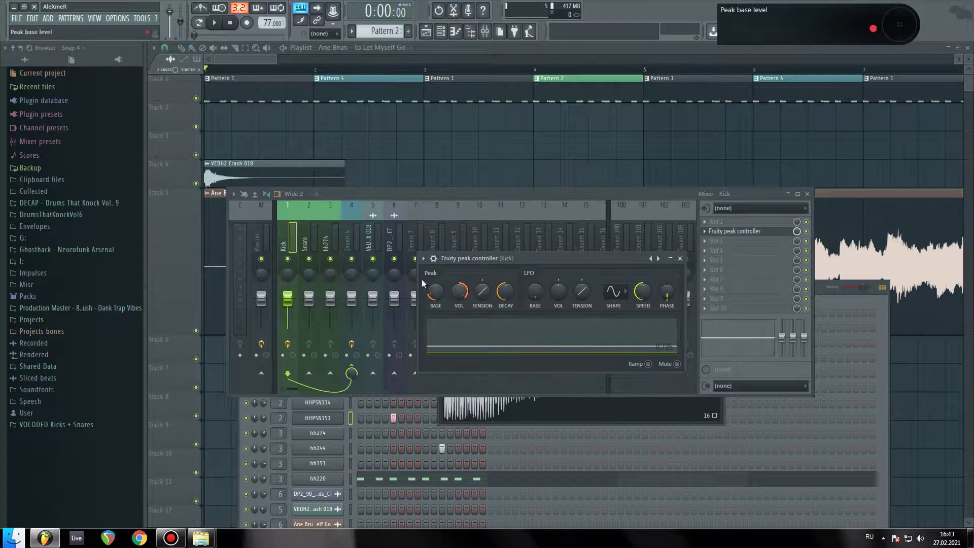
- Load Fruity Balance into slot 2 of mixer insert 6, which carries the Ane Brun sample
click(389, 240)
click(716, 231)
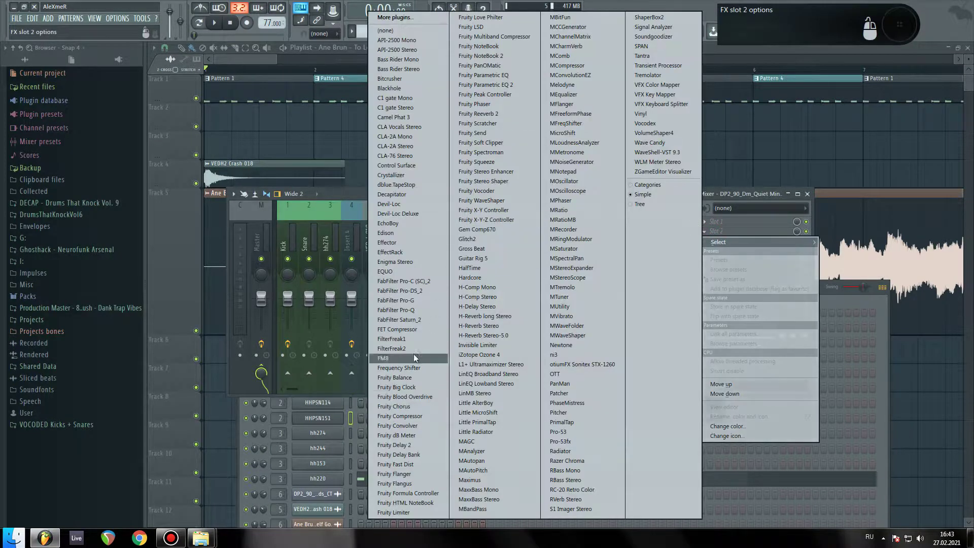
click(396, 377)
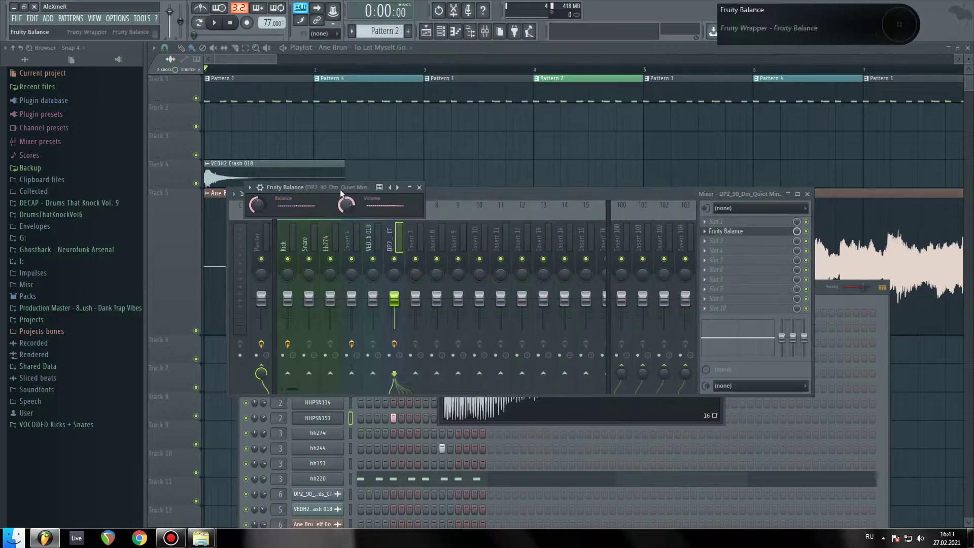
- Link the Fruity Balance volume to the kick's peak controller with a mapping formula, and play the song to test the ducking
right_click(346, 206)
click(377, 290)
click(446, 258)
click(451, 303)
click(465, 288)
click(567, 337)
click(531, 343)
drag(331, 187, 518, 184)
key(space)
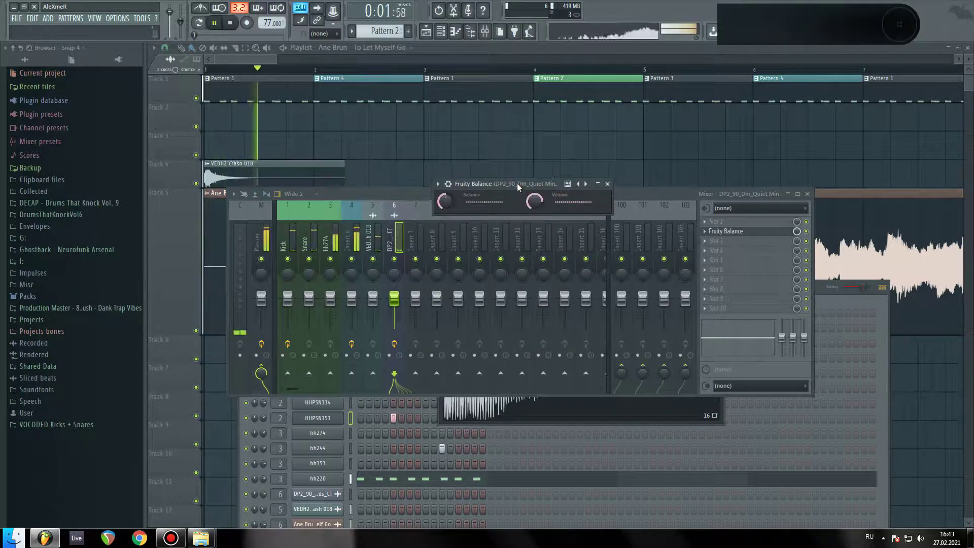
key(space)
- Slip the audio inside the Ane Brun playlist clip earlier, playing the song from the start to match its timing to the beat
click(255, 71)
scroll(255, 70, down, 1)
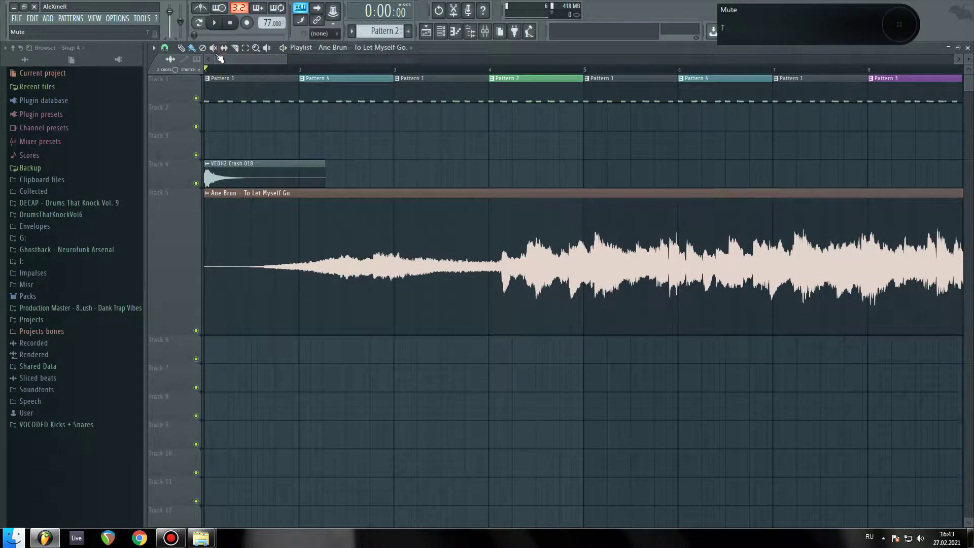
drag(415, 264, 354, 242)
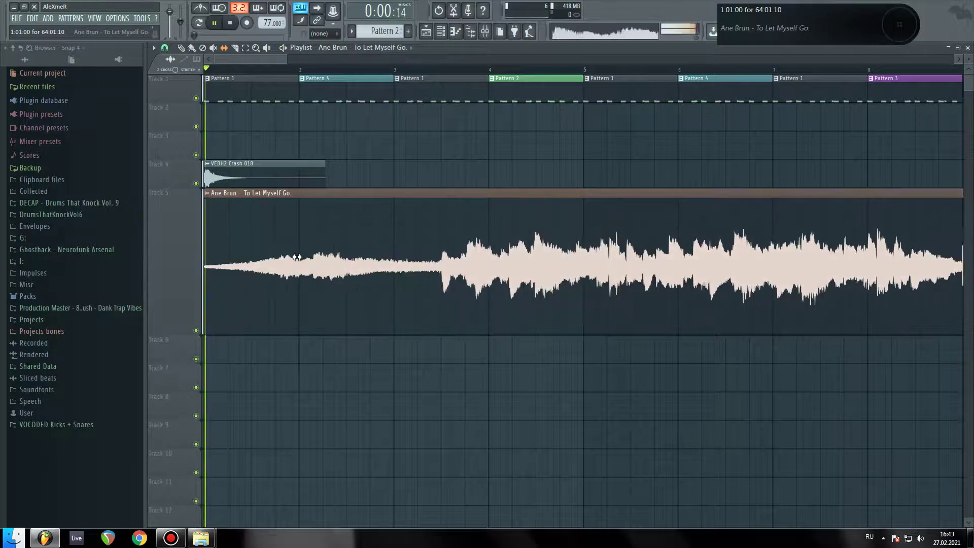
scroll(295, 256, up, 3)
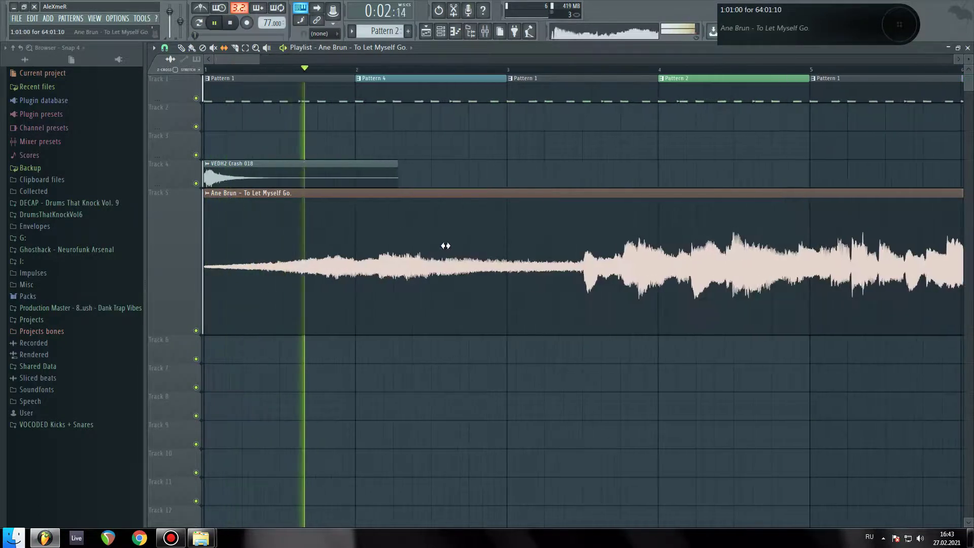
key(space)
drag(436, 254, 351, 268)
key(space)
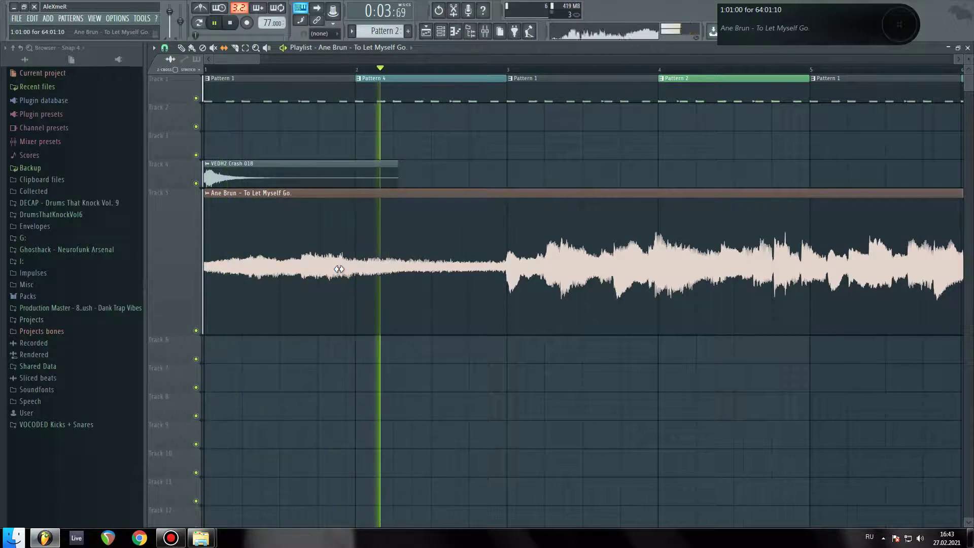
key(space)
key(space)
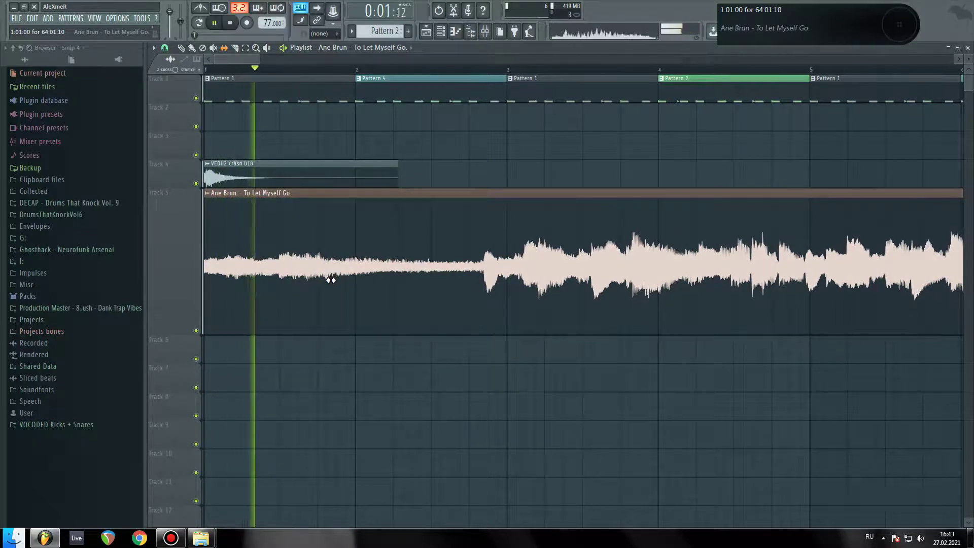
- Cut the Ane Brun clip at bar 2, move the long remainder past bar 3, and copy the first-bar clip into bar 2
key(space)
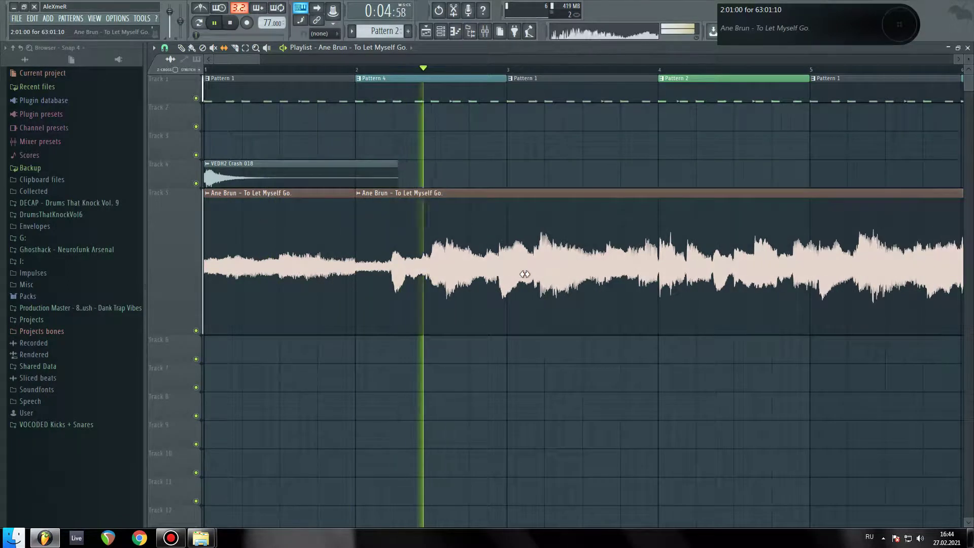
key(space)
key(space)
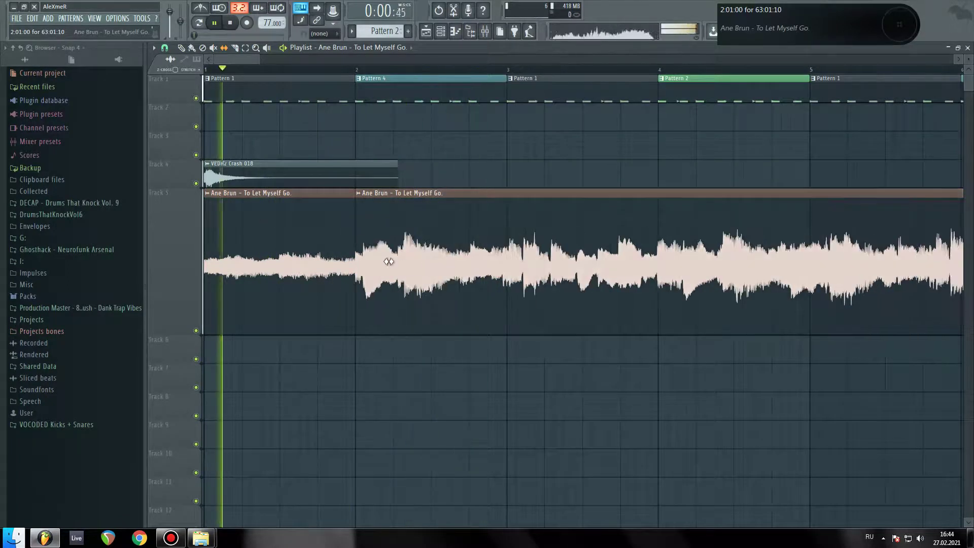
drag(393, 193, 562, 213)
key(space)
drag(385, 240, 375, 204)
drag(474, 145, 559, 151)
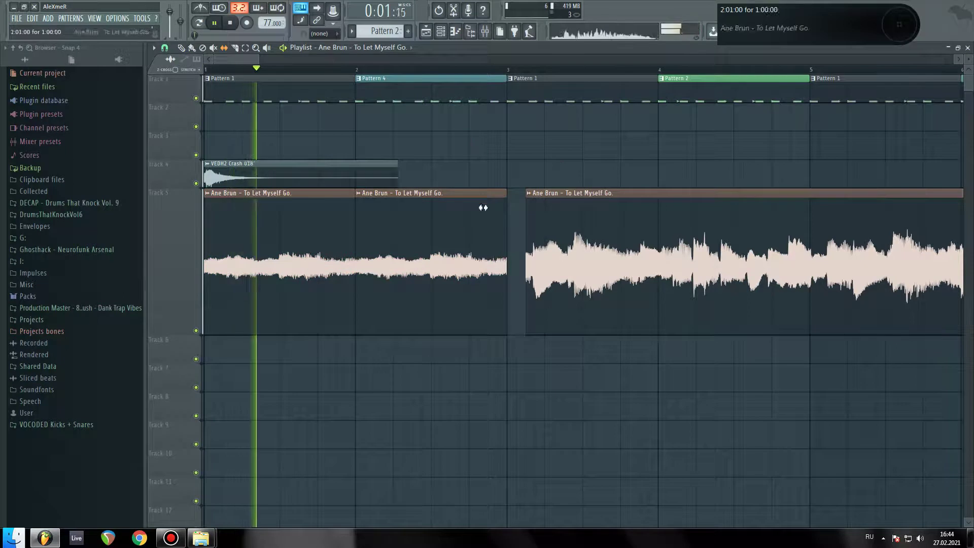
- Slice the bar 2 Ane Brun clip at its midpoint and slip the audio in the first-bar clip later while auditioning
click(243, 51)
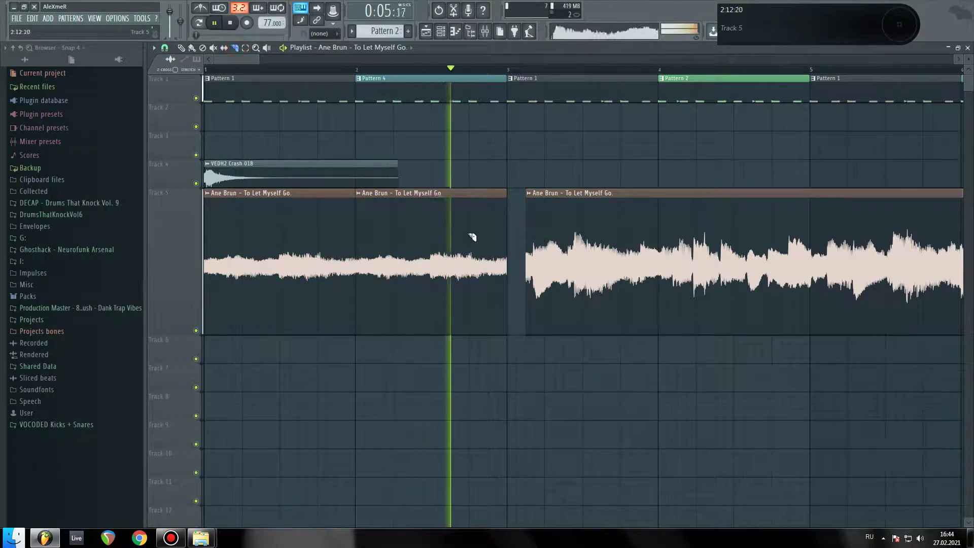
click(432, 236)
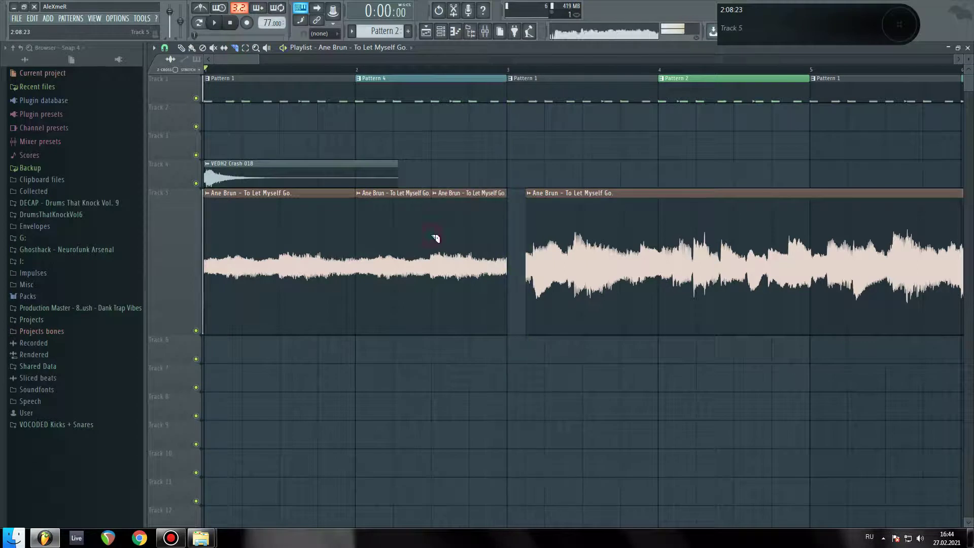
key(space)
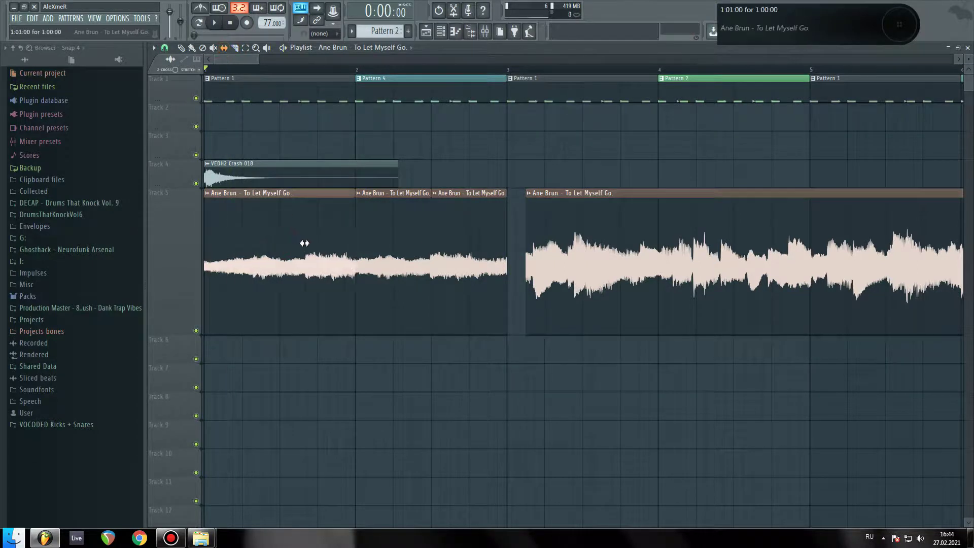
key(space)
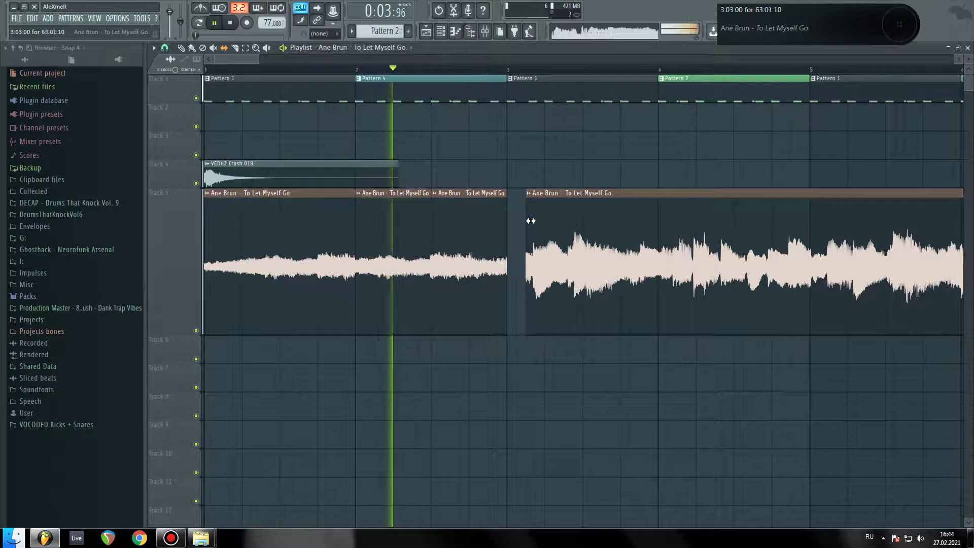
key(space)
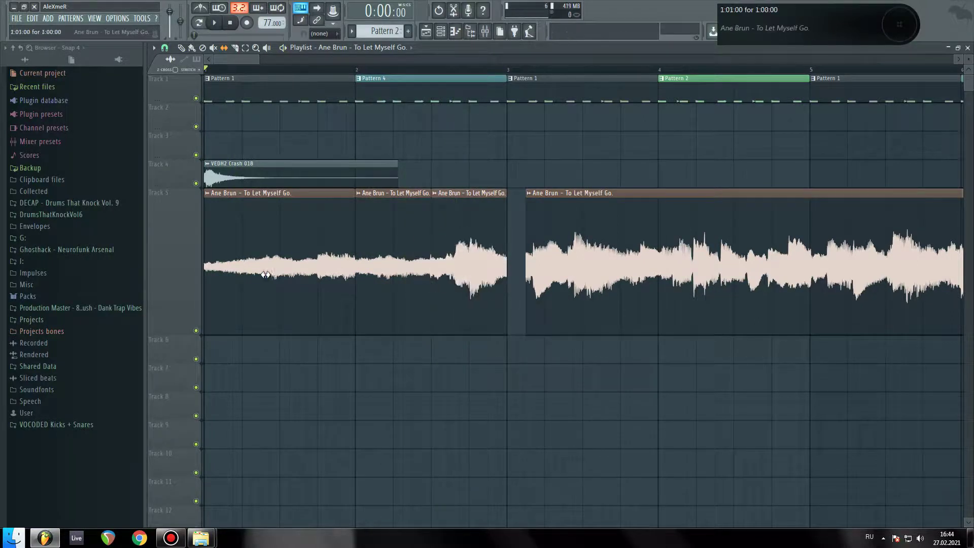
- Move the long leftover clip to bar 4 and slip the second half-bar piece of bar 2 to a fitting phrase during playback
click(365, 71)
key(space)
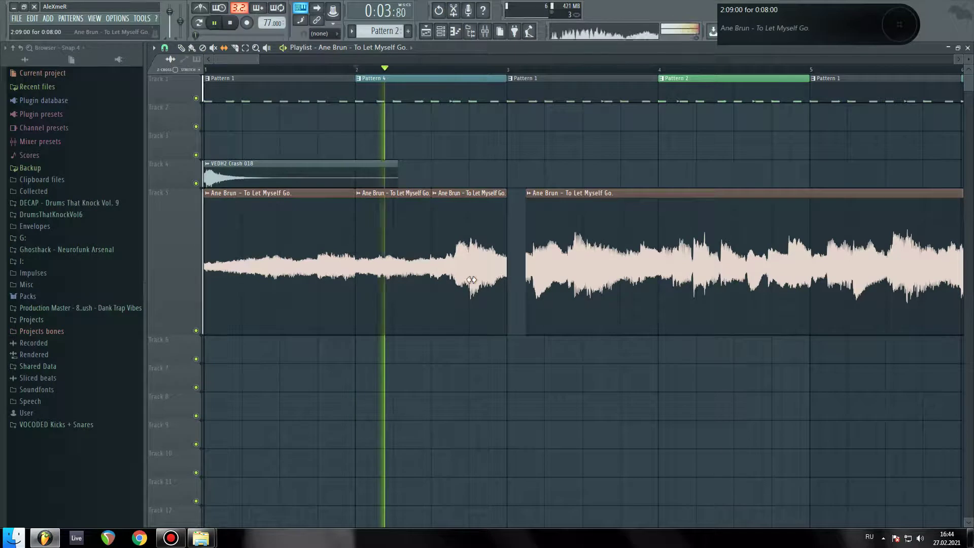
drag(548, 195, 674, 203)
drag(484, 279, 407, 271)
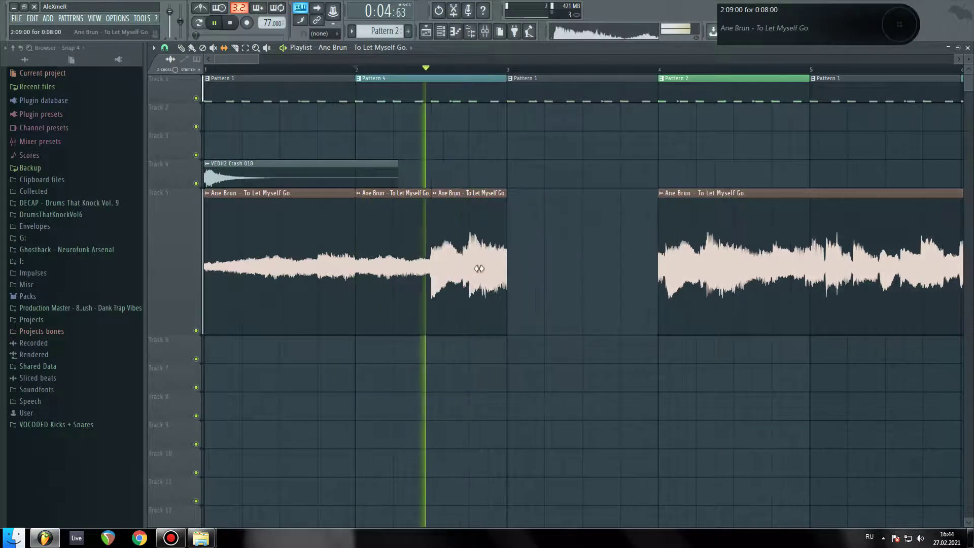
drag(468, 272, 261, 265)
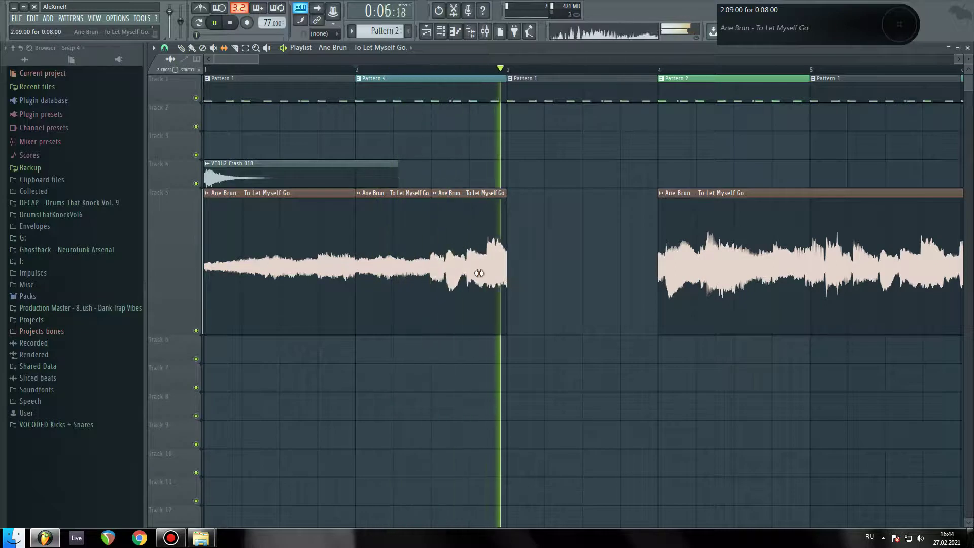
mouse_move(488, 272)
mouse_down()
mouse_move(458, 271)
mouse_move(469, 272)
mouse_up()
key(space)
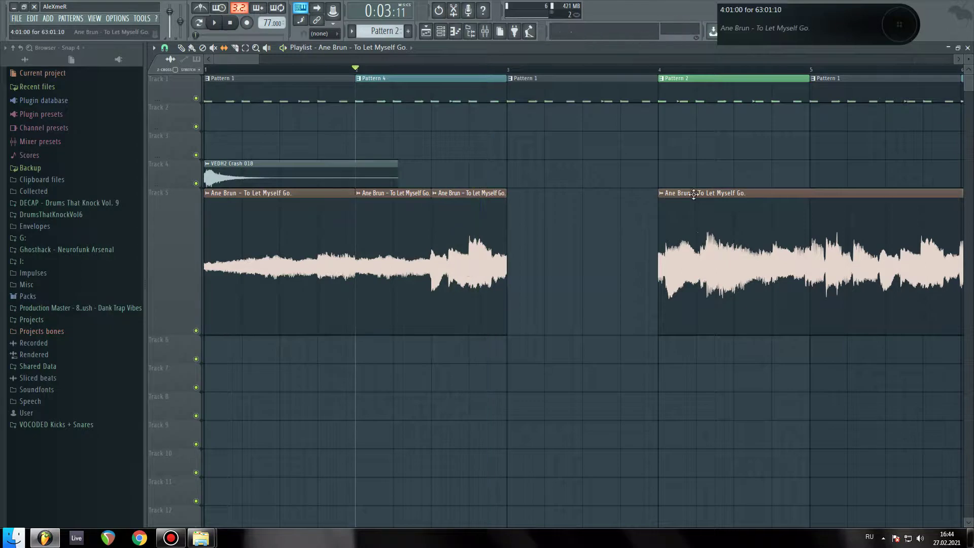
- Move the long leftover clip past bar 5, then duplicate the two-bar Ane Brun sequence into bars 3 and 4 and play it
drag(694, 194, 865, 198)
drag(537, 246, 239, 244)
drag(229, 194, 533, 210)
click(491, 144)
key(space)
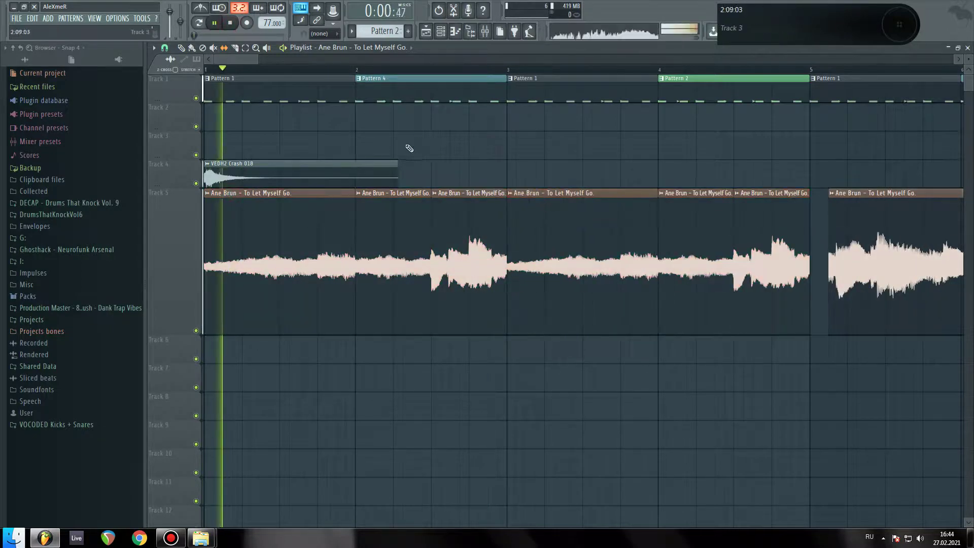
- Open the first-bar Ane Brun clip's channel settings for a brief check and close them
double_click(307, 196)
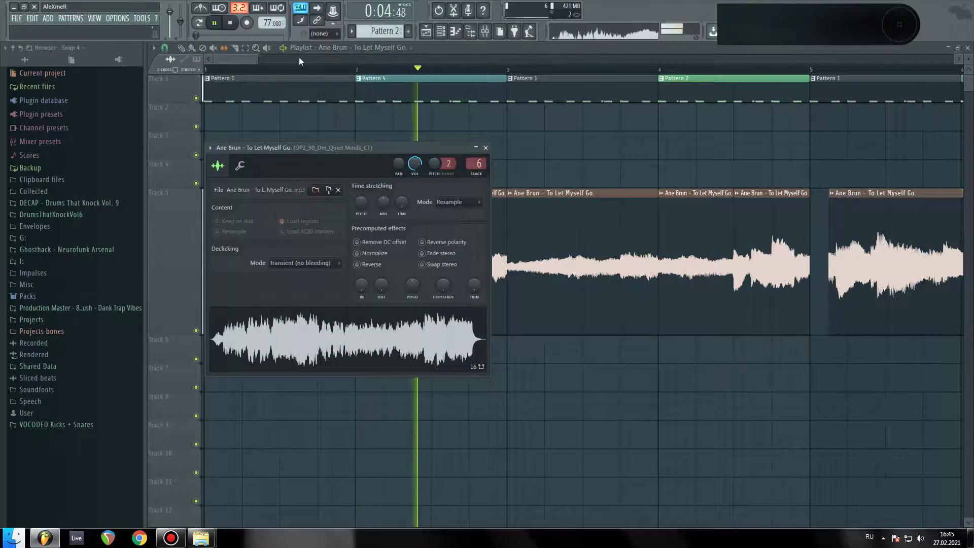
click(237, 58)
- Duplicate the four-bar Ane Brun sequence into bars 5 to 8 and move the long leftover clip beyond bar 12
scroll(236, 72, down, 3)
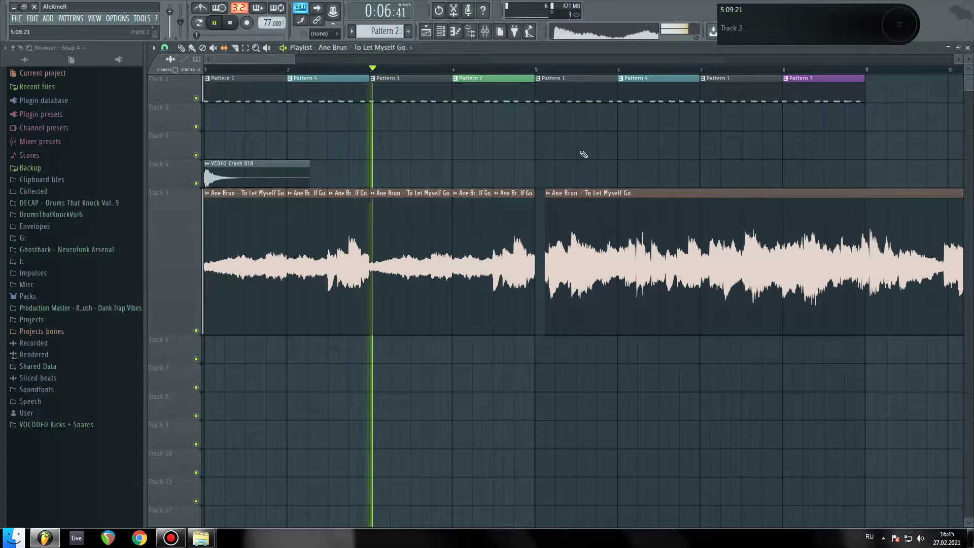
scroll(583, 152, down, 2)
drag(464, 193, 669, 193)
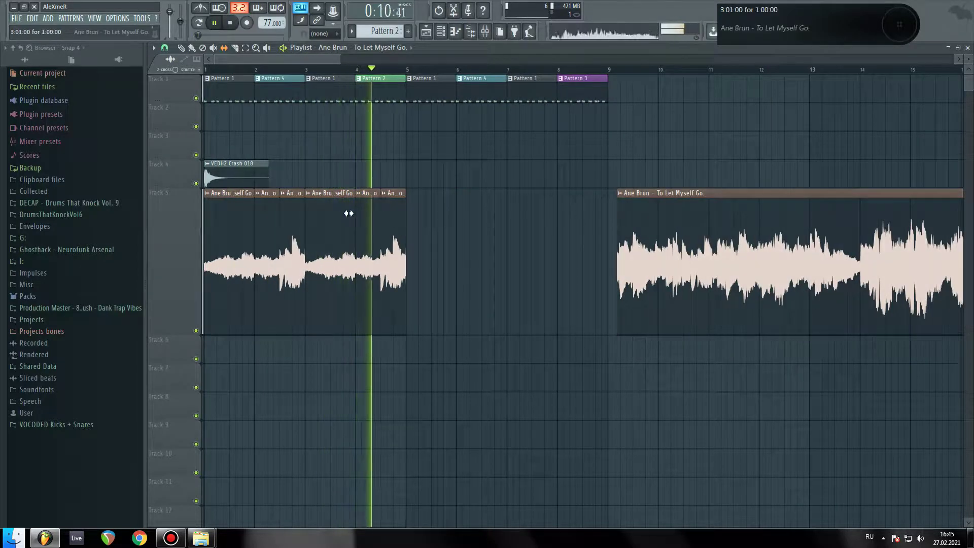
key(space)
drag(461, 332, 225, 195)
key(ctrl+b)
drag(430, 202, 428, 203)
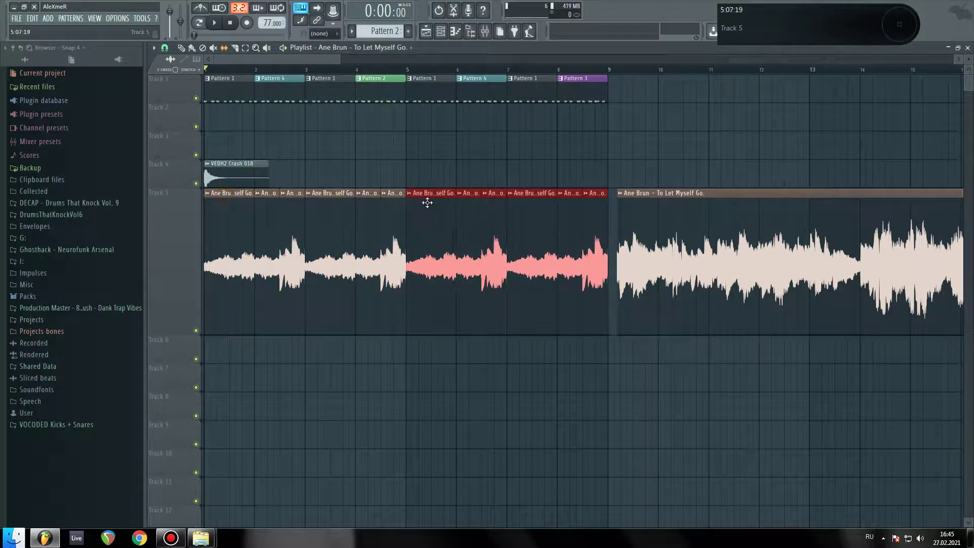
click(521, 159)
drag(646, 213, 804, 213)
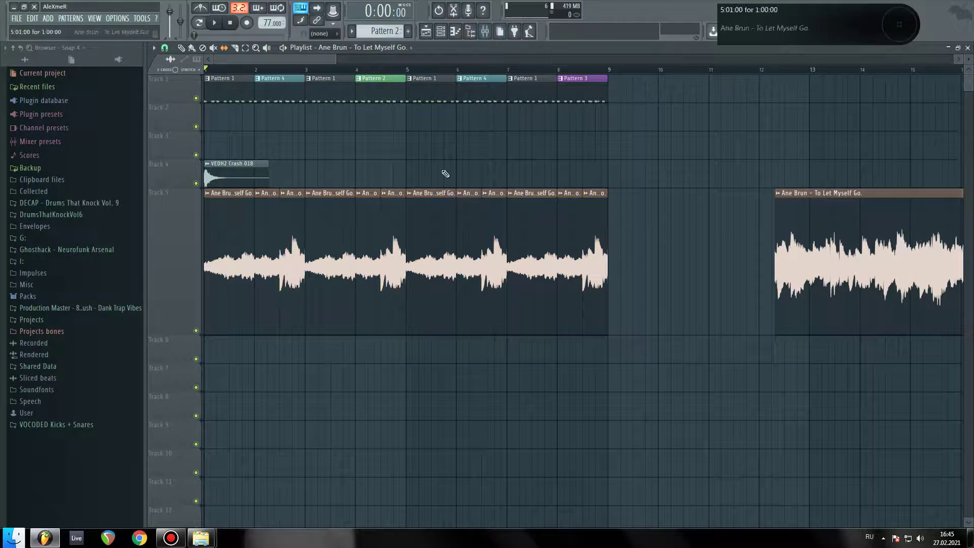
- Raise the volume level adjustment in the Ane Brun channel's miscellaneous settings to 114% (3.2 dB)
click(484, 38)
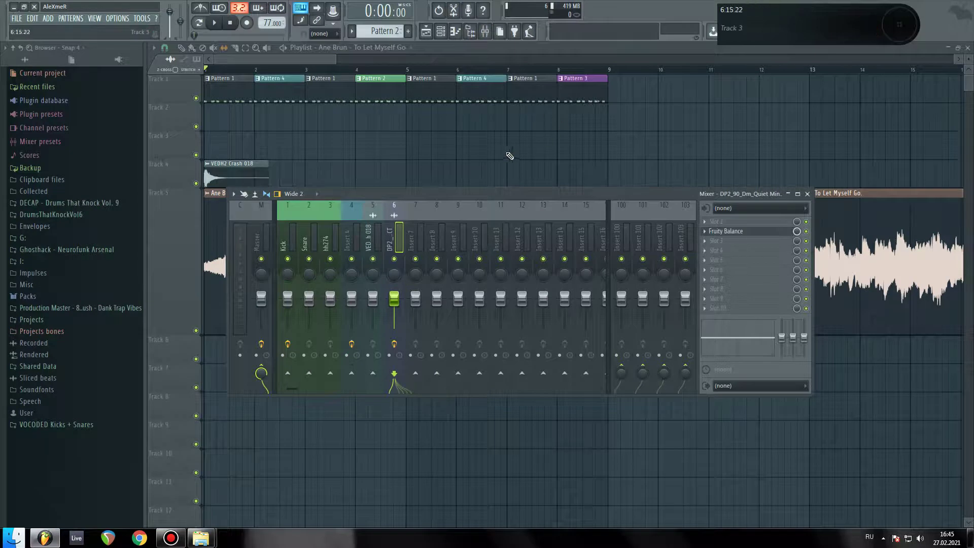
click(479, 144)
double_click(427, 193)
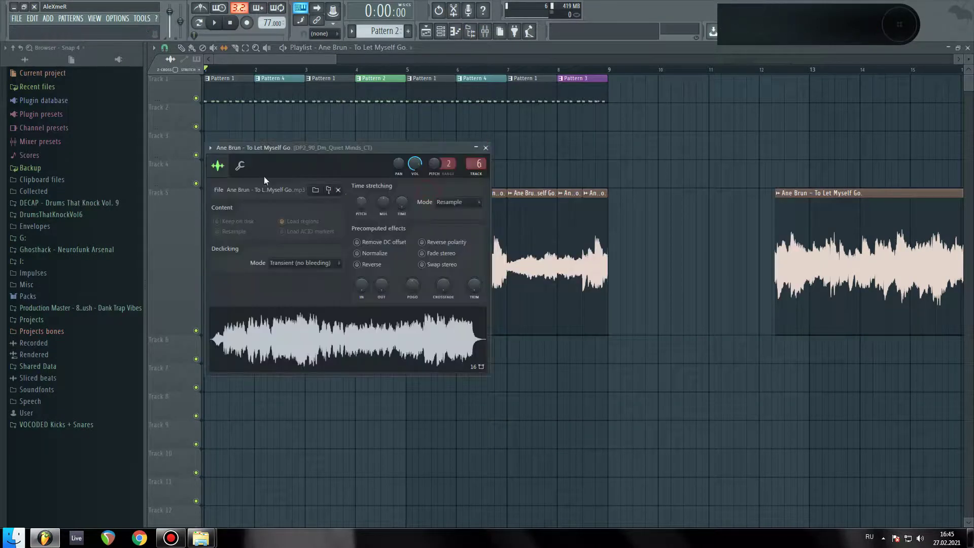
click(240, 165)
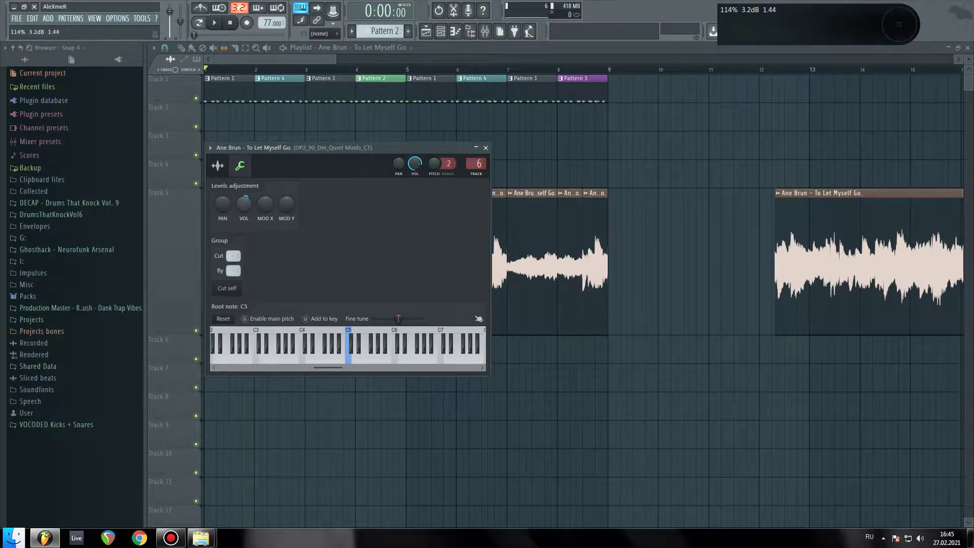
right_click(662, 144)
- Play the arrangement from the start and again from bar 2 to check the levels and the Ane Brun chops
key(space)
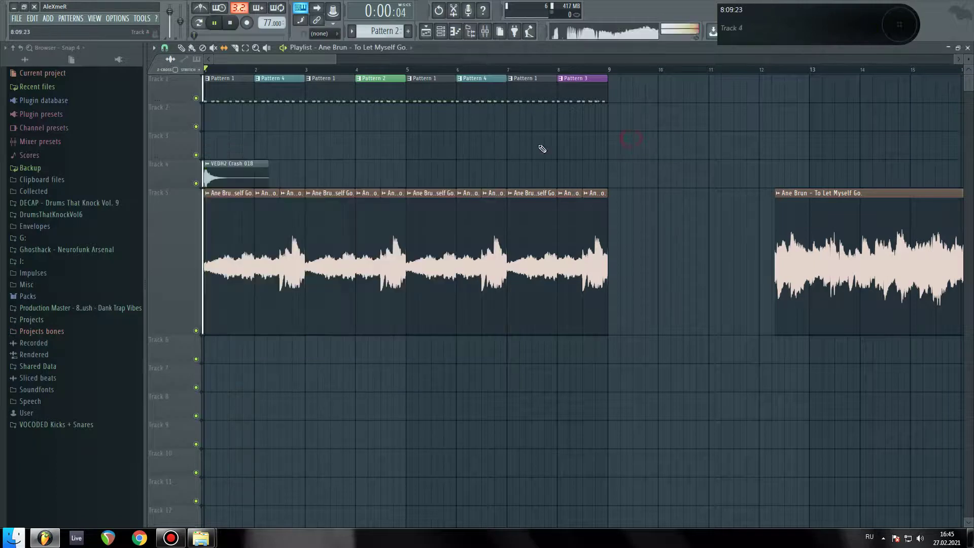
click(485, 32)
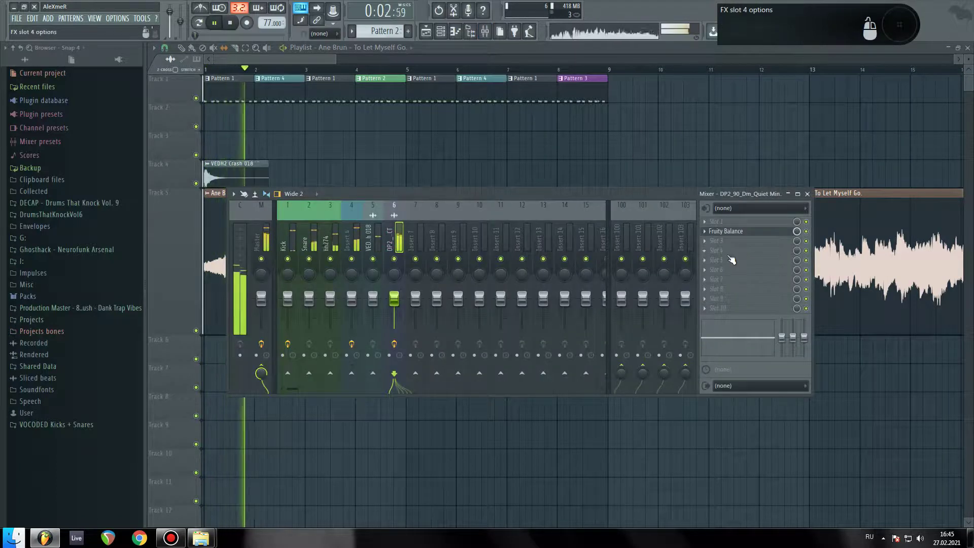
drag(339, 191, 387, 279)
key(space)
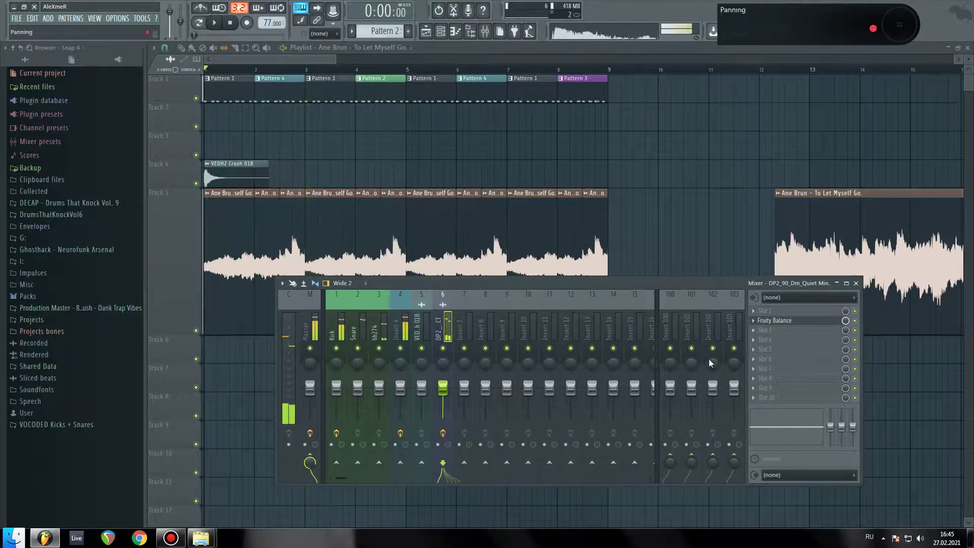
scroll(277, 68, up, 2)
click(277, 69)
scroll(277, 69, up, 2)
key(space)
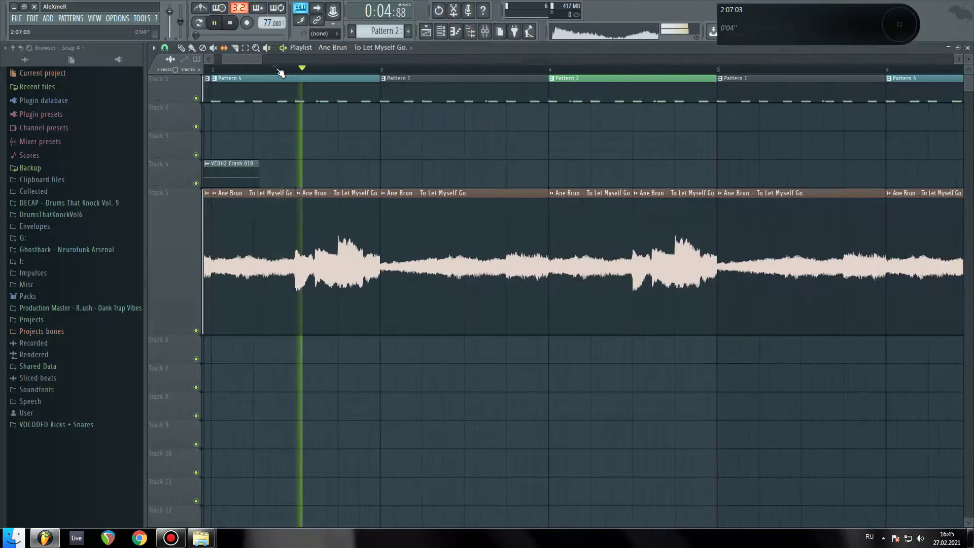
scroll(281, 73, down, 4)
key(space)
click(485, 32)
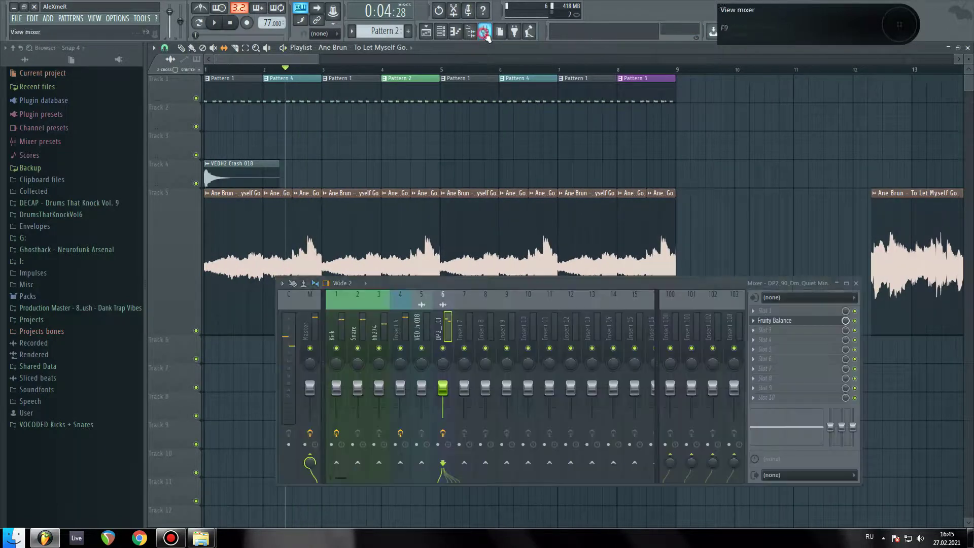
double_click(390, 198)
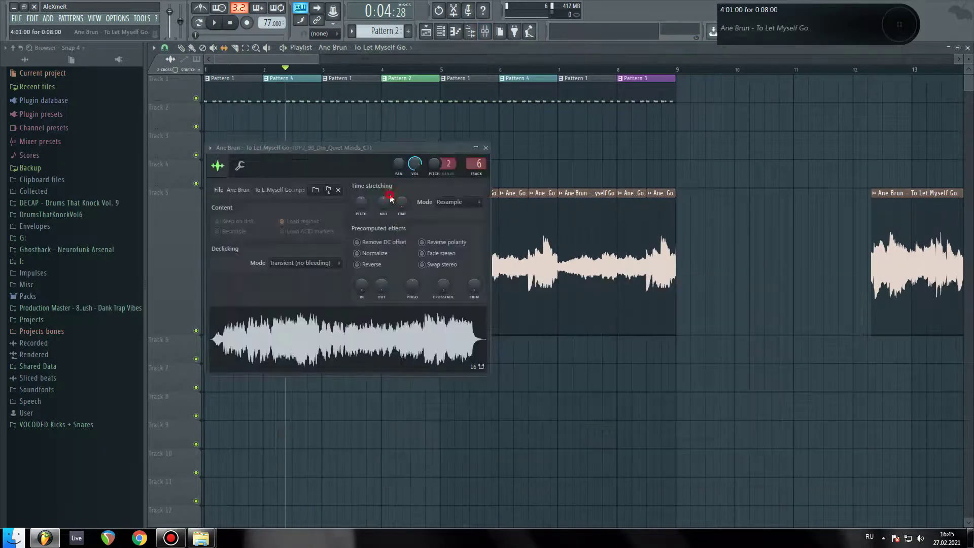
right_click(582, 146)
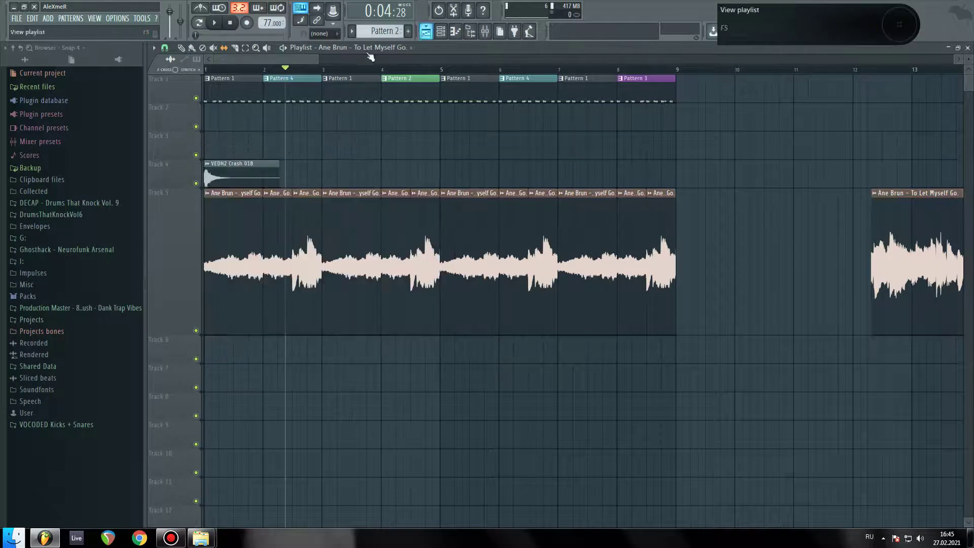
- Load RC-20 Retro Color with the Vinyl 1 preset in slot 5 of the sample's mixer track and disable its Distort module
click(485, 36)
click(763, 350)
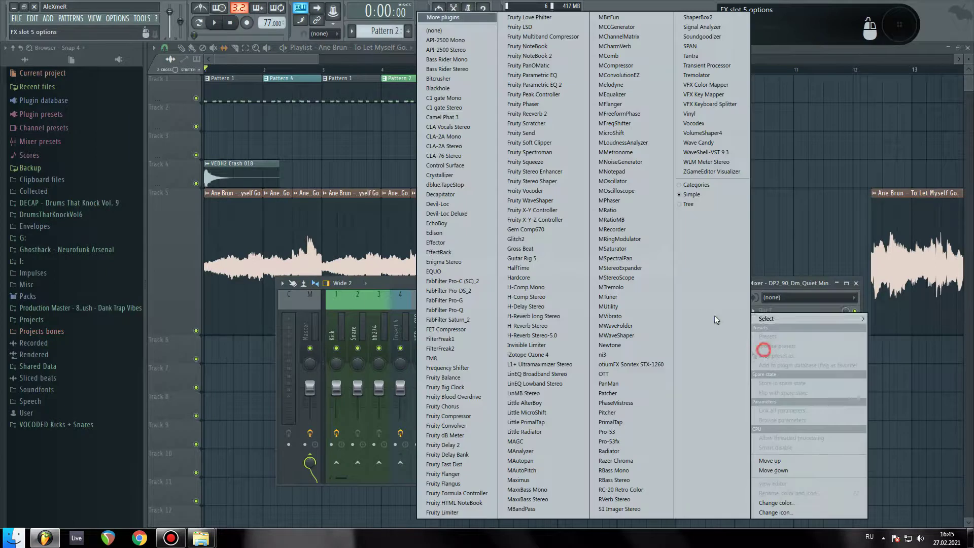
click(622, 489)
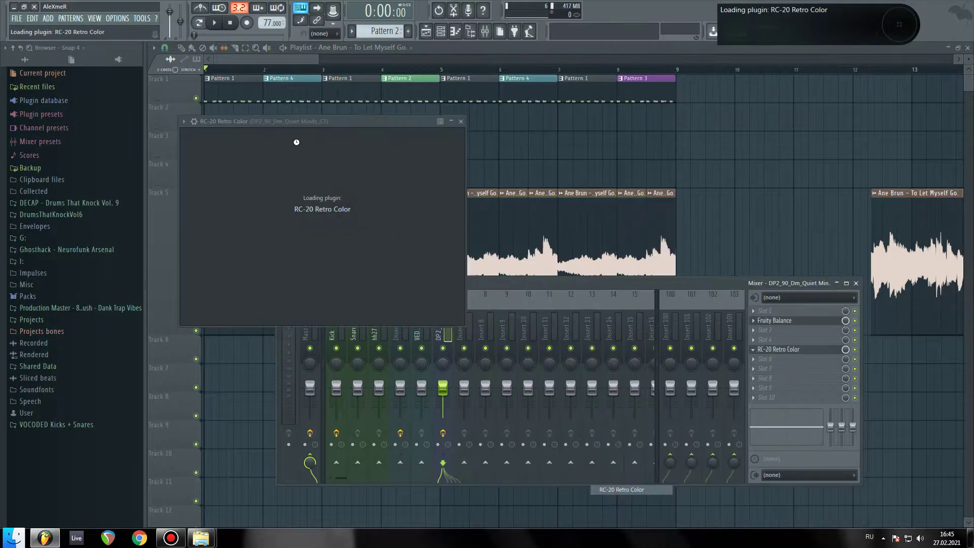
drag(342, 117, 509, 115)
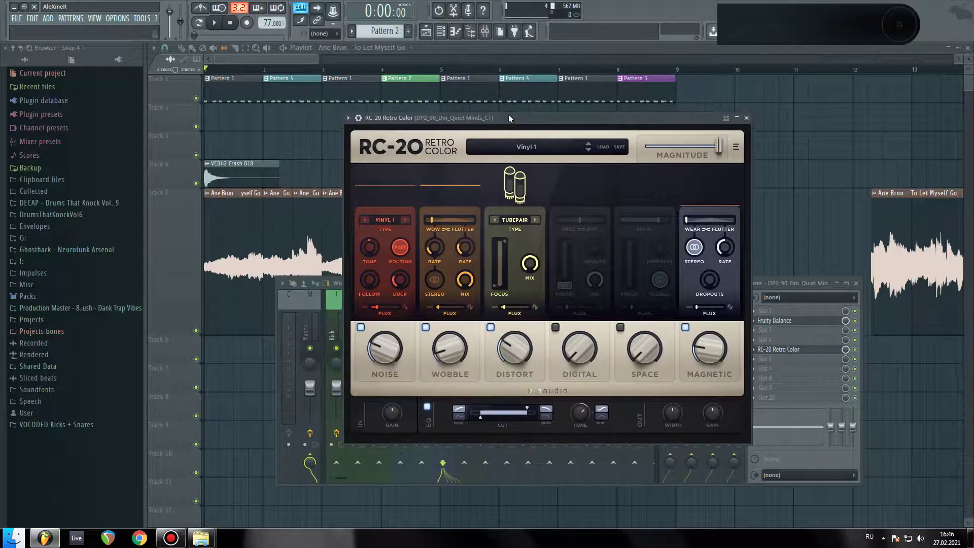
click(491, 328)
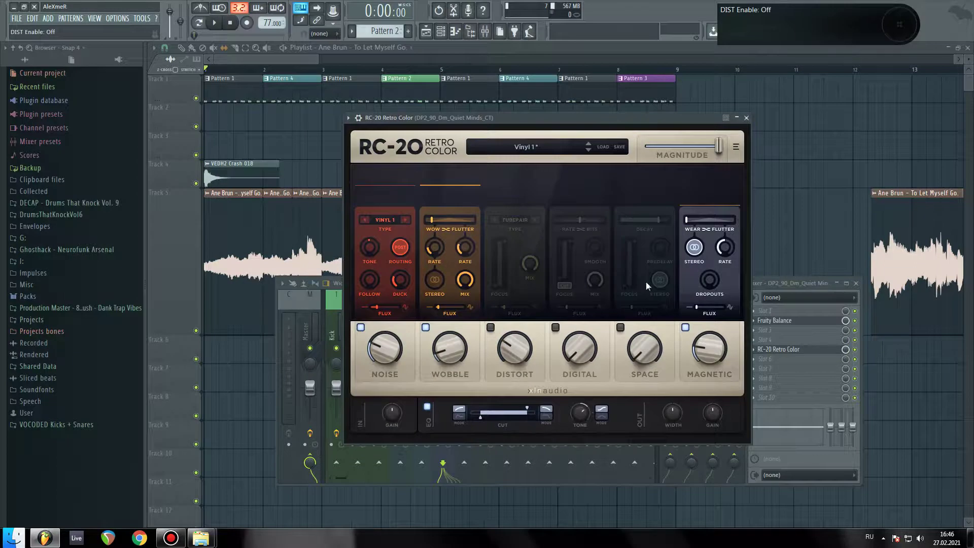
- Raise the output gain in RC-20 to 2.2 dB during playback
key(space)
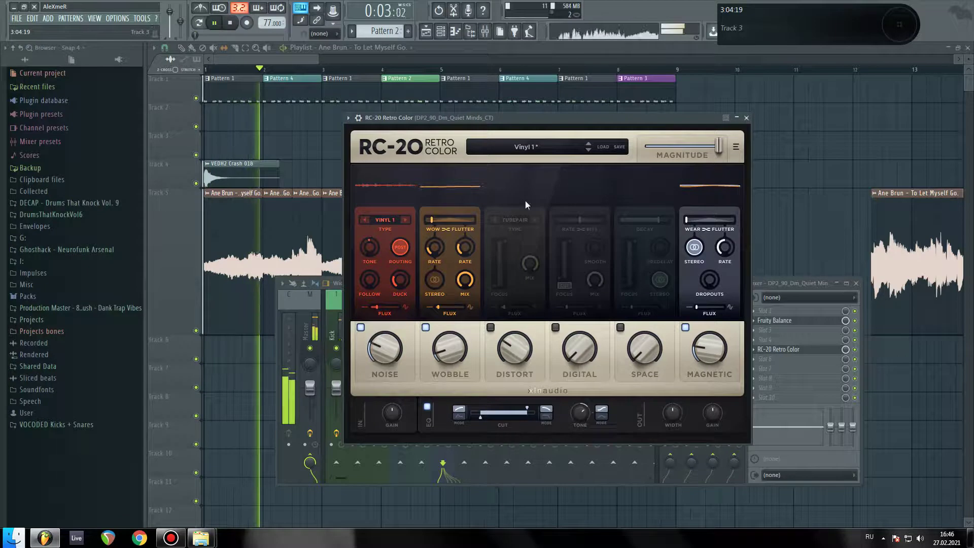
drag(714, 411, 711, 392)
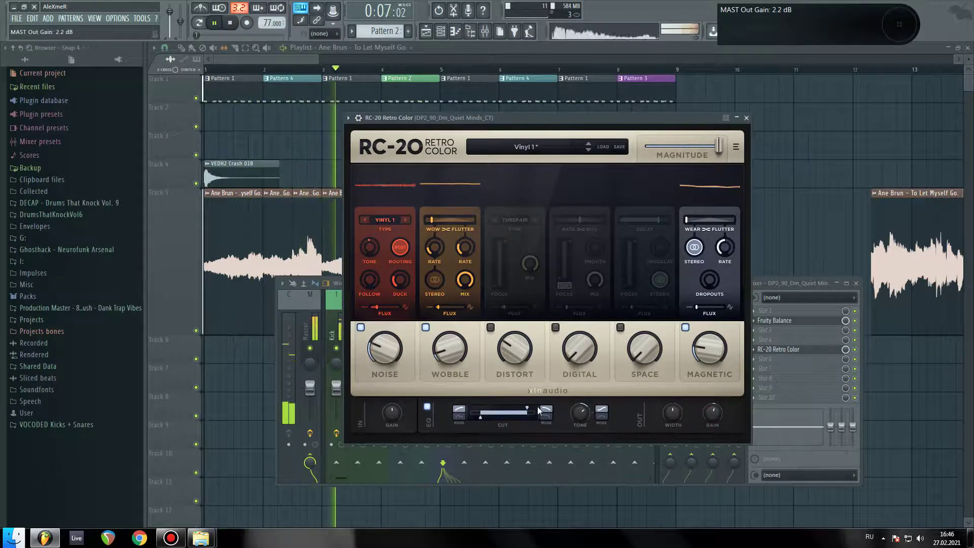
key(space)
- Switch the RC-20 noise type to Vinyl 2 and lower the noise amount during playback
drag(480, 123, 424, 98)
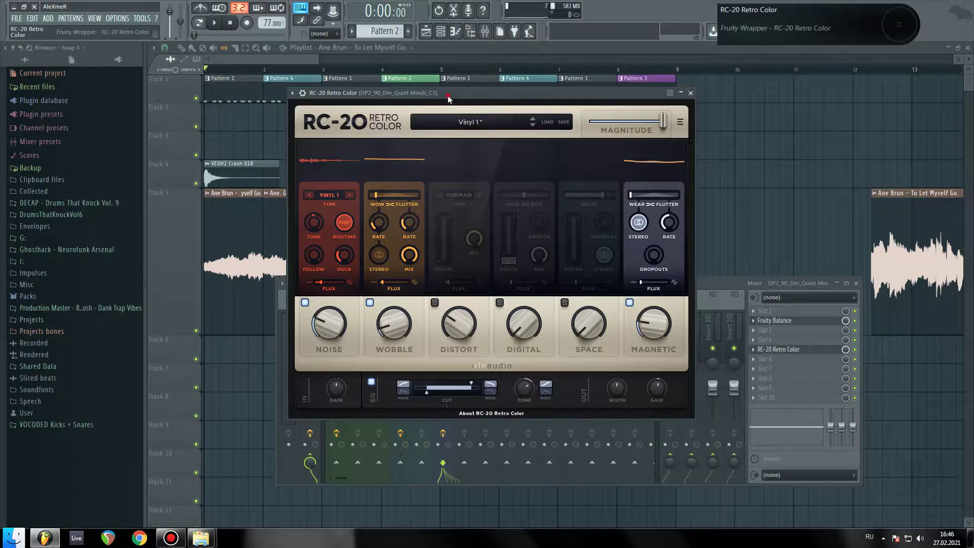
drag(449, 95, 452, 110)
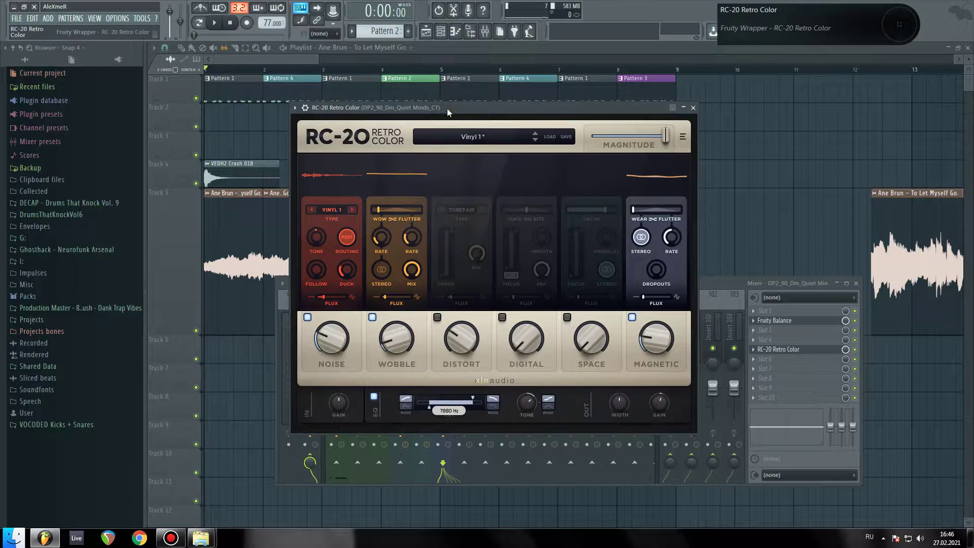
drag(447, 108, 458, 110)
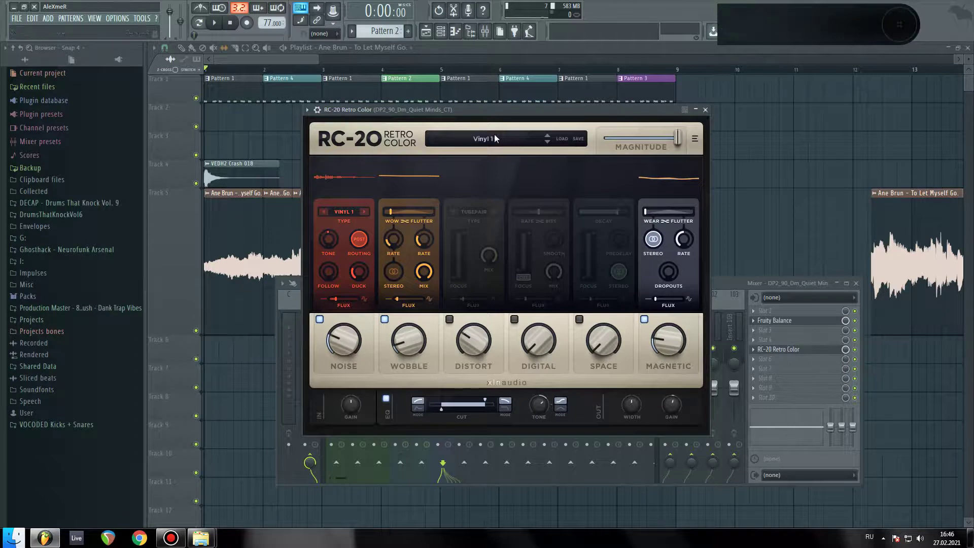
drag(473, 108, 483, 103)
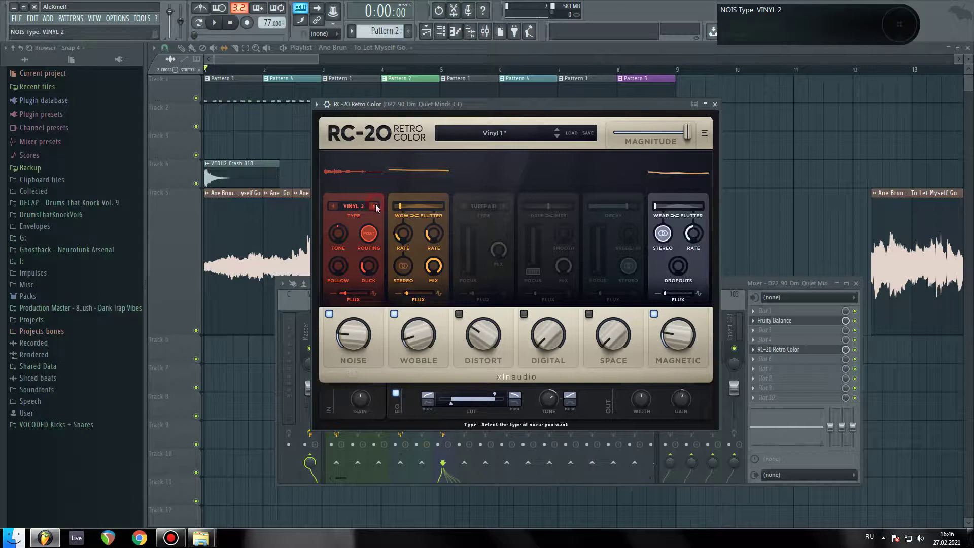
key(space)
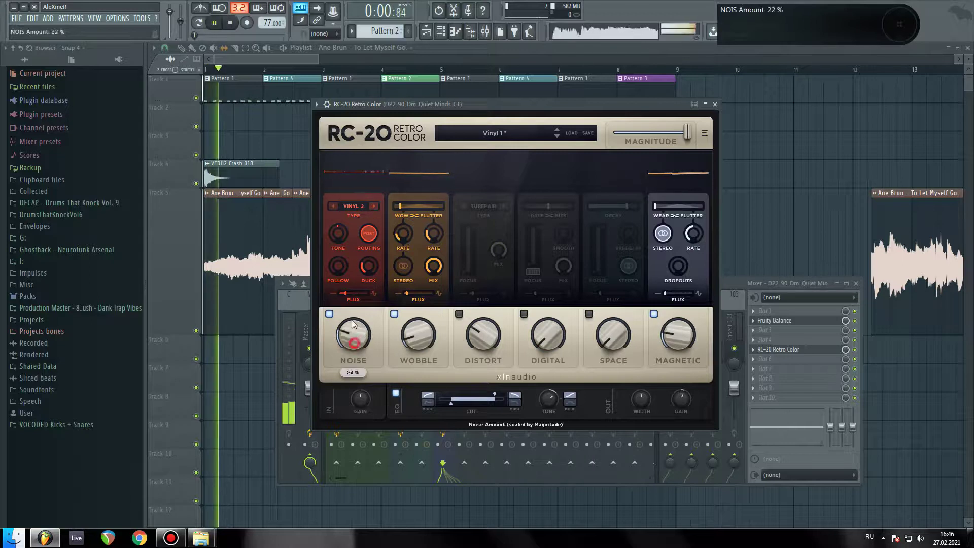
drag(355, 336, 354, 347)
scroll(355, 347, down, 1)
key(space)
drag(429, 109, 427, 106)
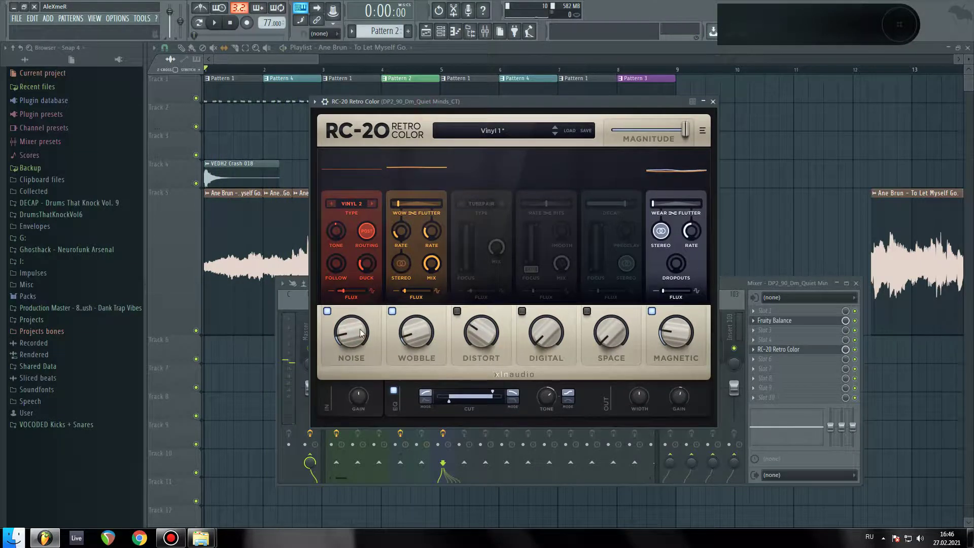
- Lower the RC-20 high cut to about 4848 Hz and raise the output gain slightly during playback
key(space)
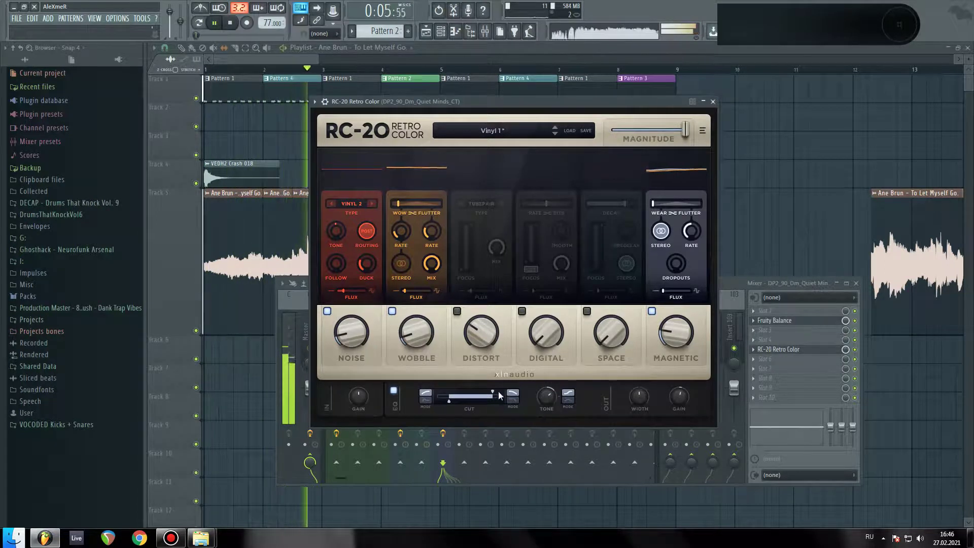
drag(492, 393, 490, 394)
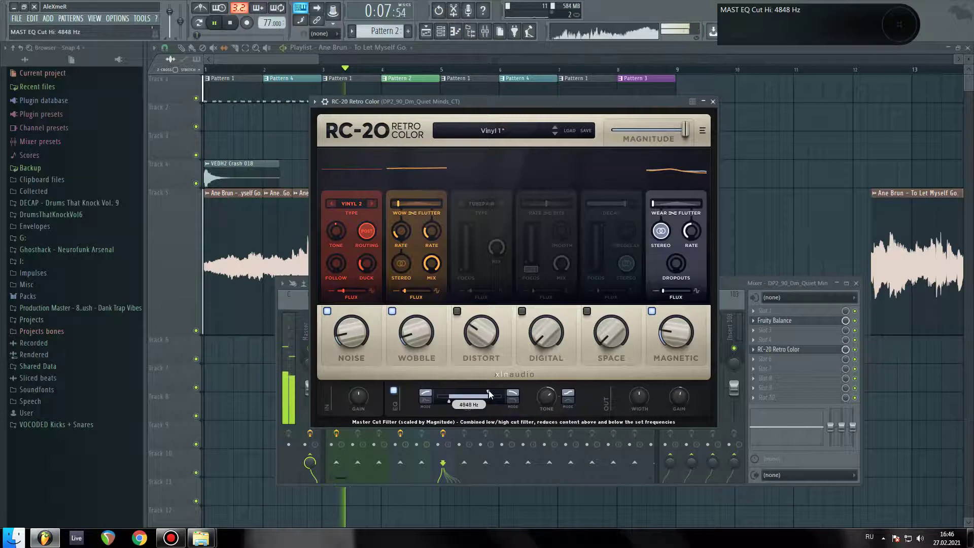
drag(682, 396, 681, 390)
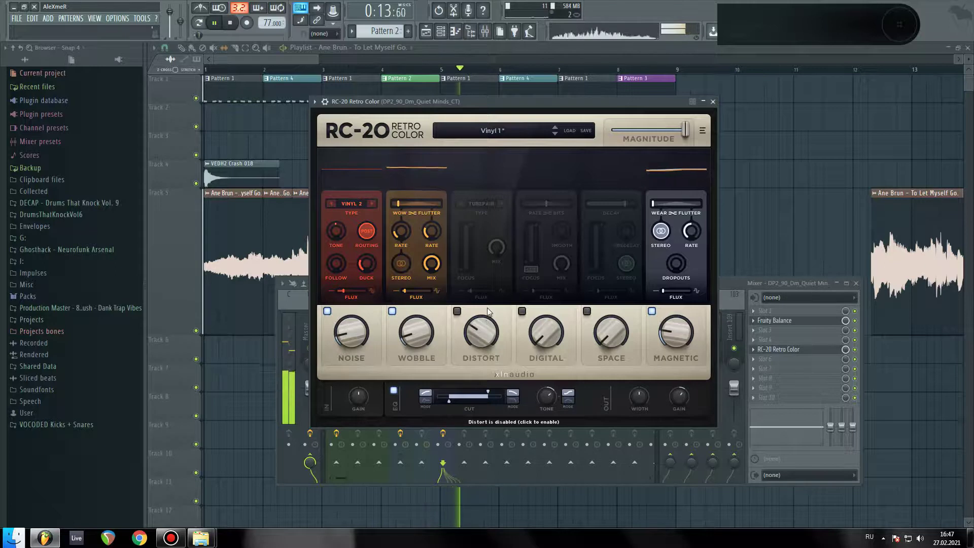
drag(474, 101, 558, 136)
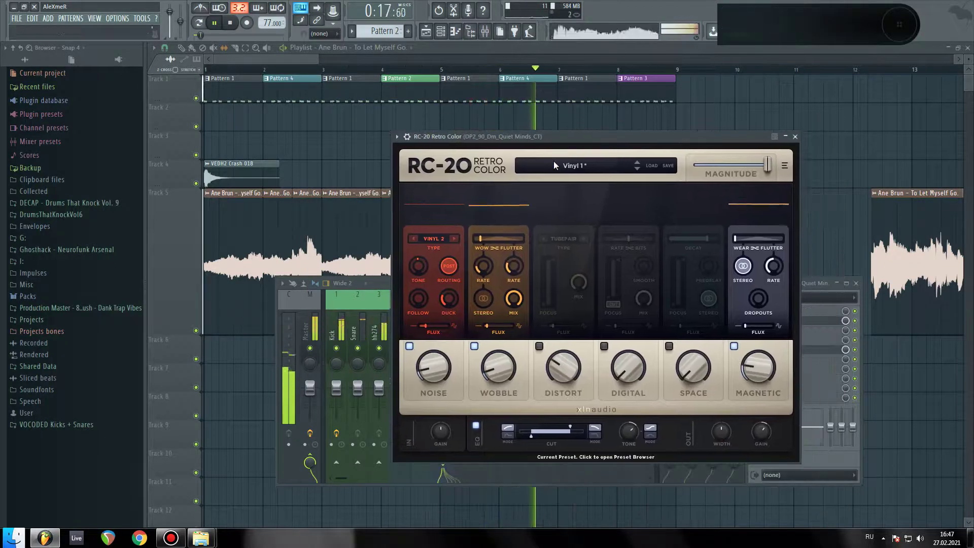
- Bring up the channel rack and switch the browser to Snap 7 with the hi-hat samples
click(441, 32)
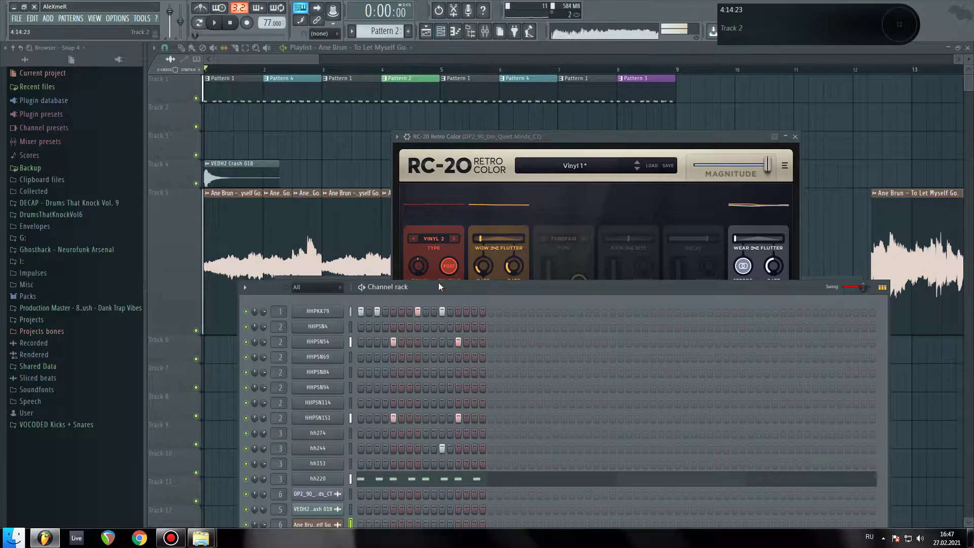
key(space)
drag(440, 282, 414, 119)
click(74, 51)
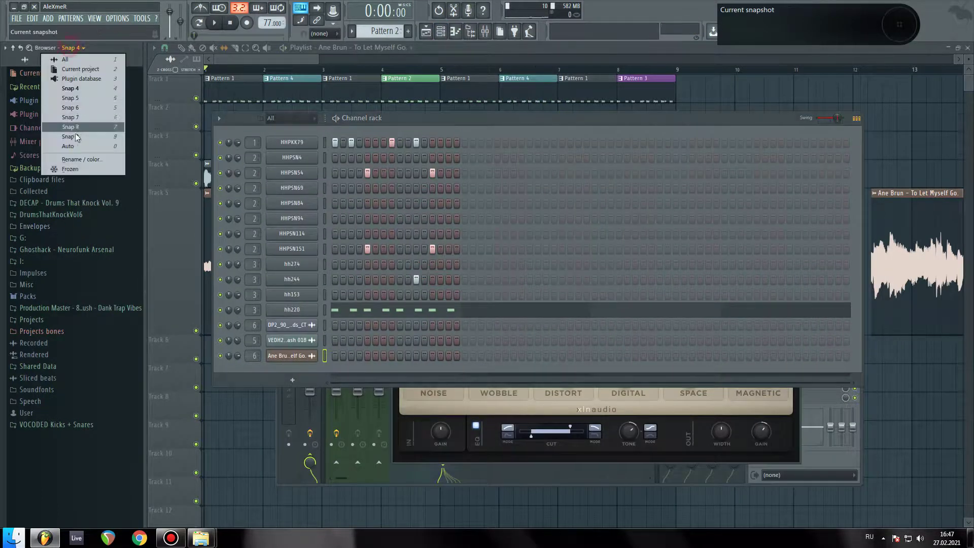
click(78, 98)
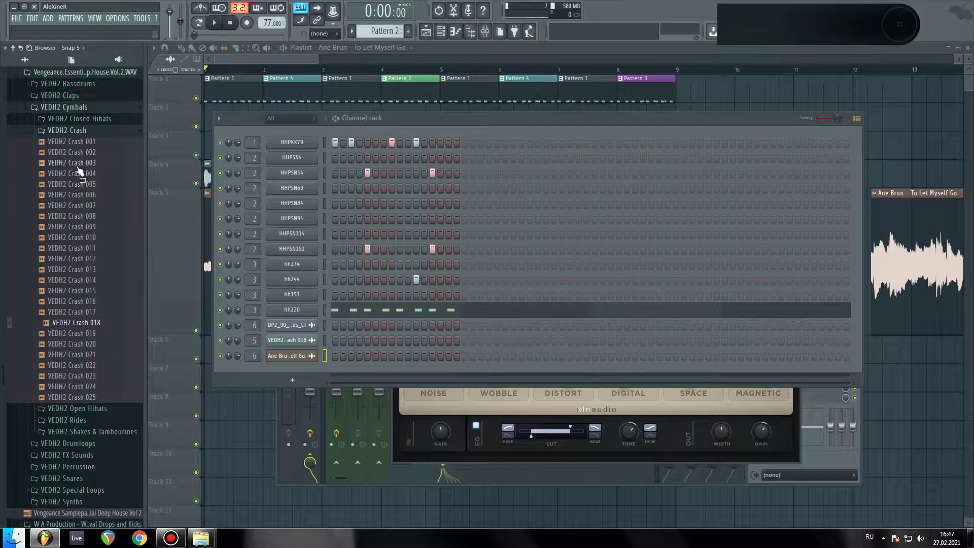
click(72, 54)
click(71, 55)
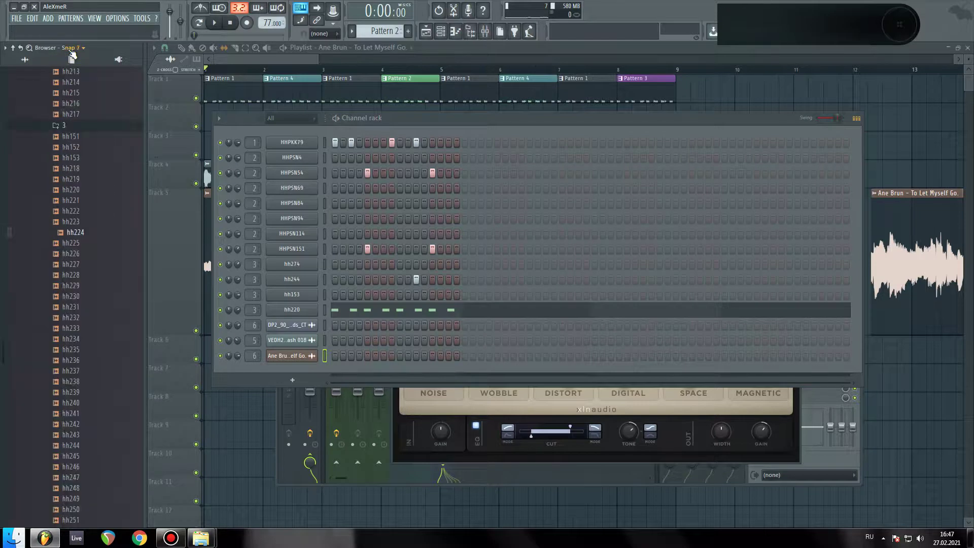
- Audition the hi-hat samples from hh221 through hh237 in the browser
click(81, 201)
click(89, 223)
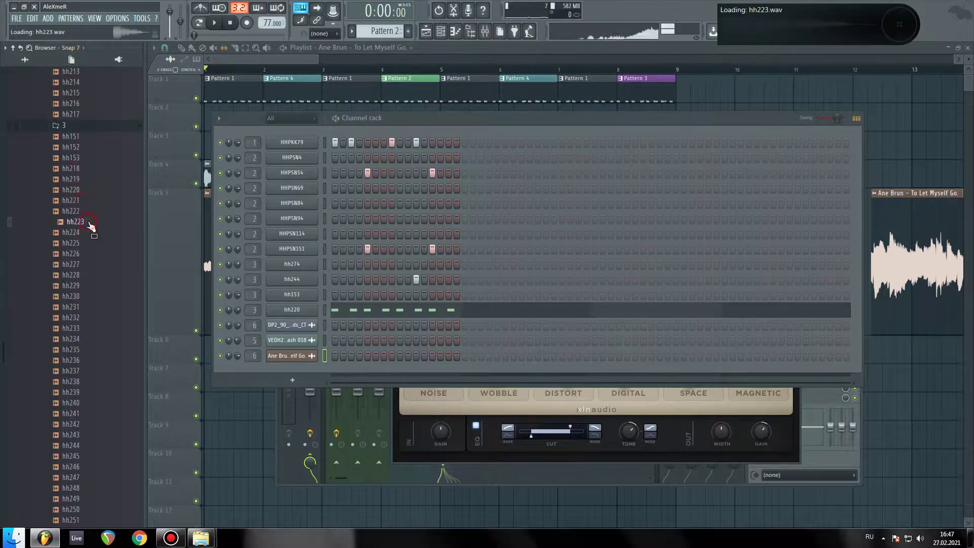
scroll(88, 232, down, 3)
click(78, 175)
scroll(79, 173, down, 3)
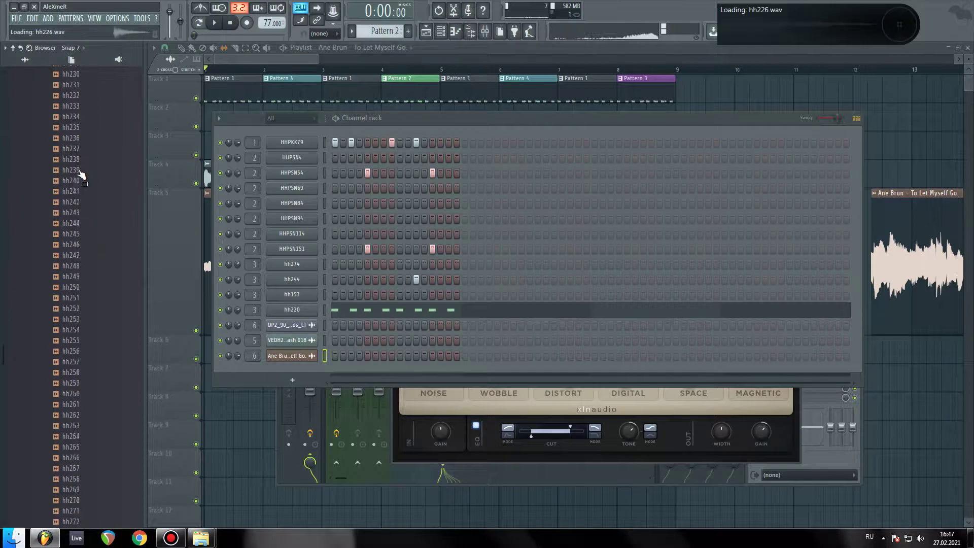
key(Down)
key(Down)
key(Down)
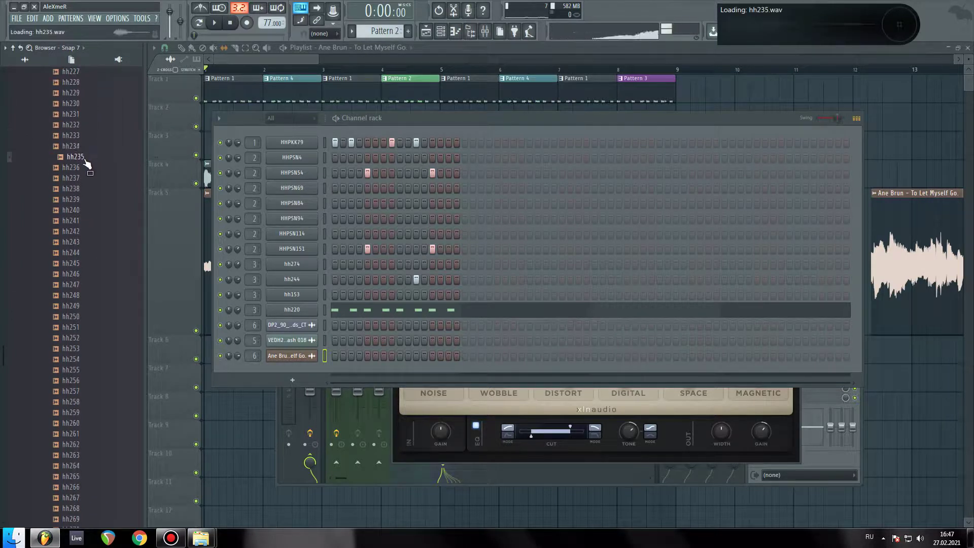
key(Down)
key(Down)
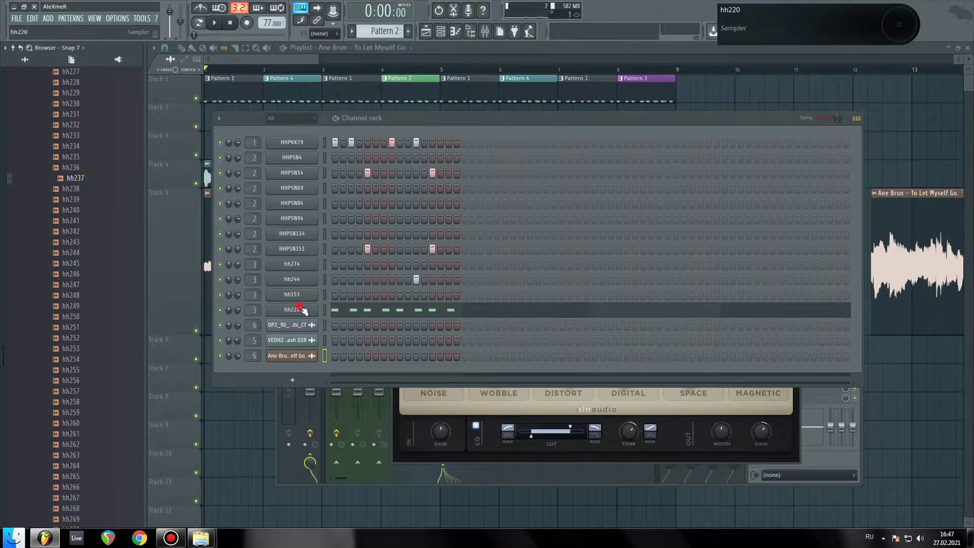
- Replace the hh220 channel's sample with hh237 and set the channel volume to 75% (-6.0 dB) during playback
click(303, 310)
middle_click(82, 182)
key(space)
drag(720, 186, 720, 183)
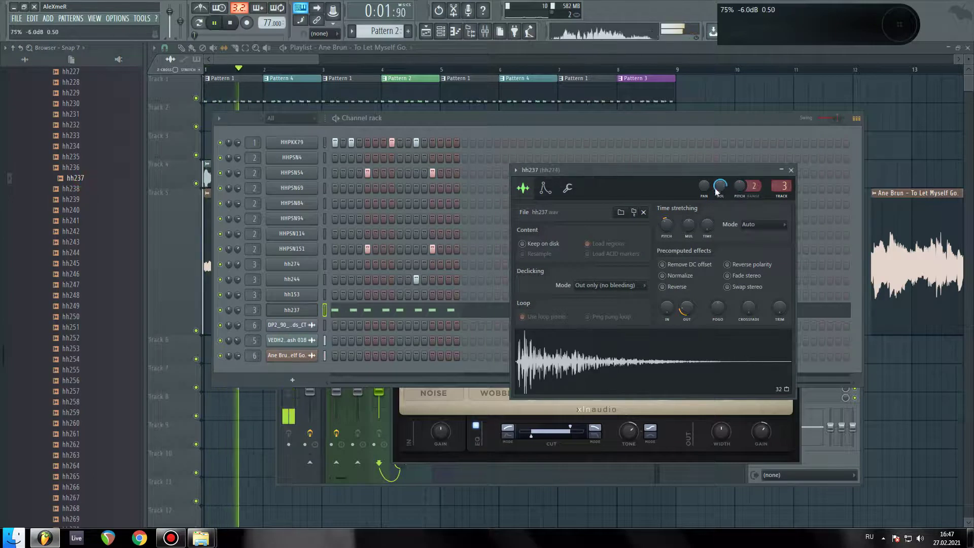
- Adjust the time-stretching pitch of the hh237 hi-hat sample slightly while the beat plays
drag(638, 180, 648, 183)
drag(675, 228, 675, 222)
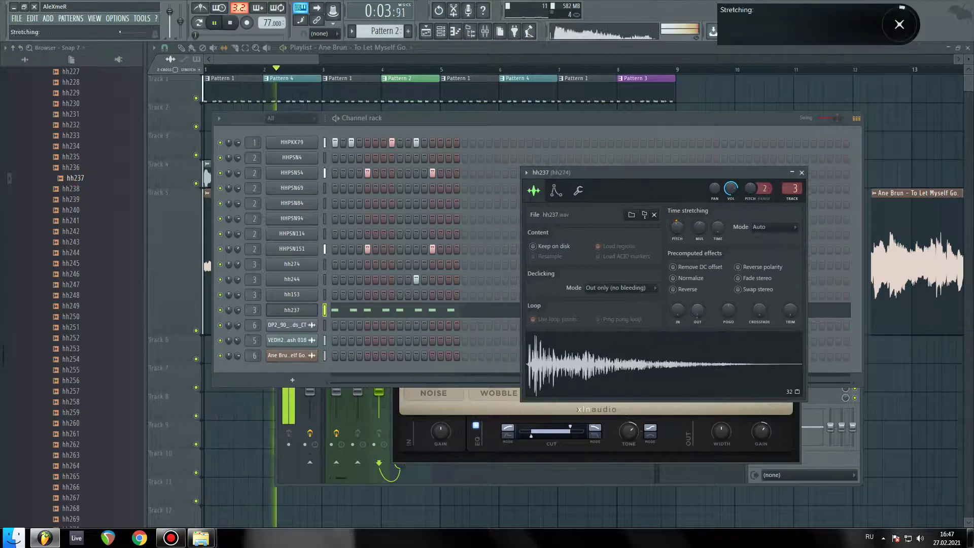
drag(742, 173, 733, 184)
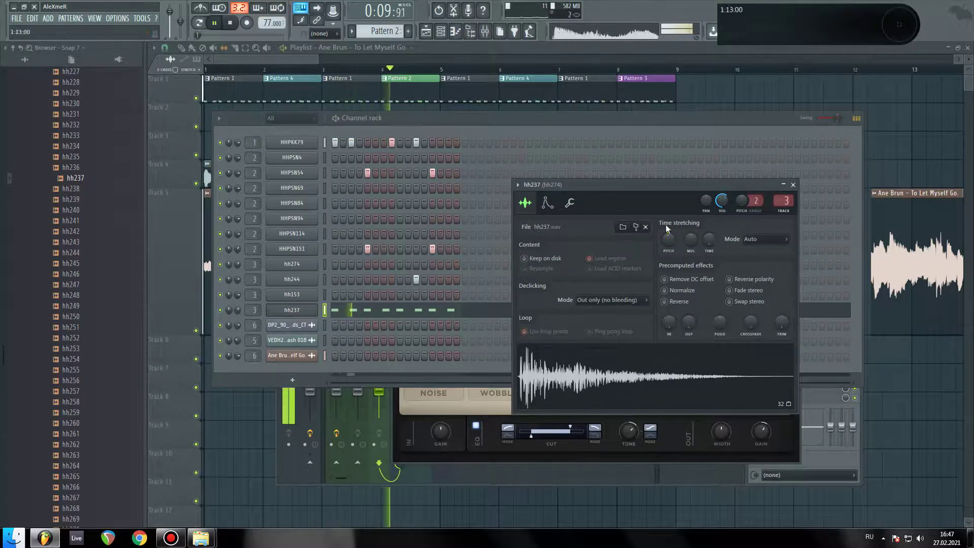
key(space)
- Insert Fruity Stereo Enhancer in slot 3 of the hh274 mixer track and play the beat
click(485, 35)
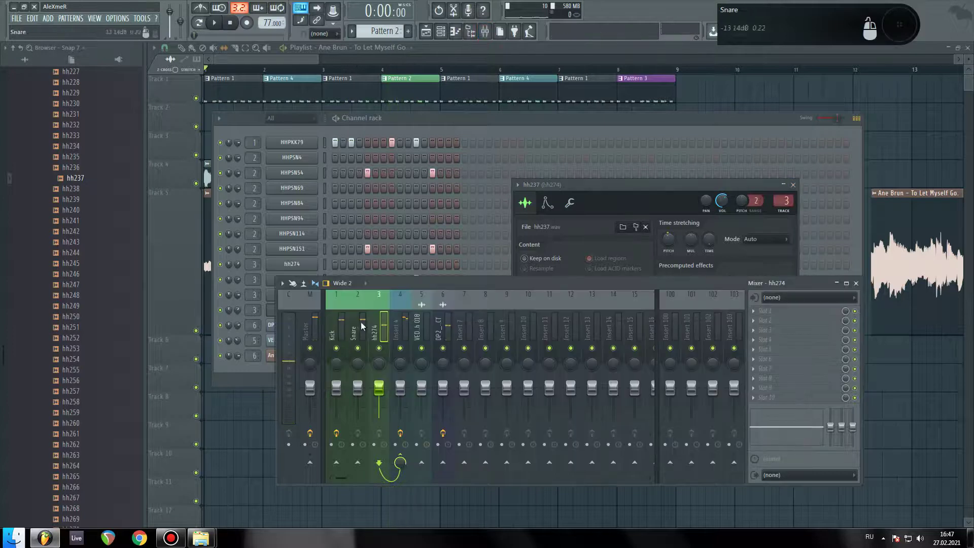
click(778, 333)
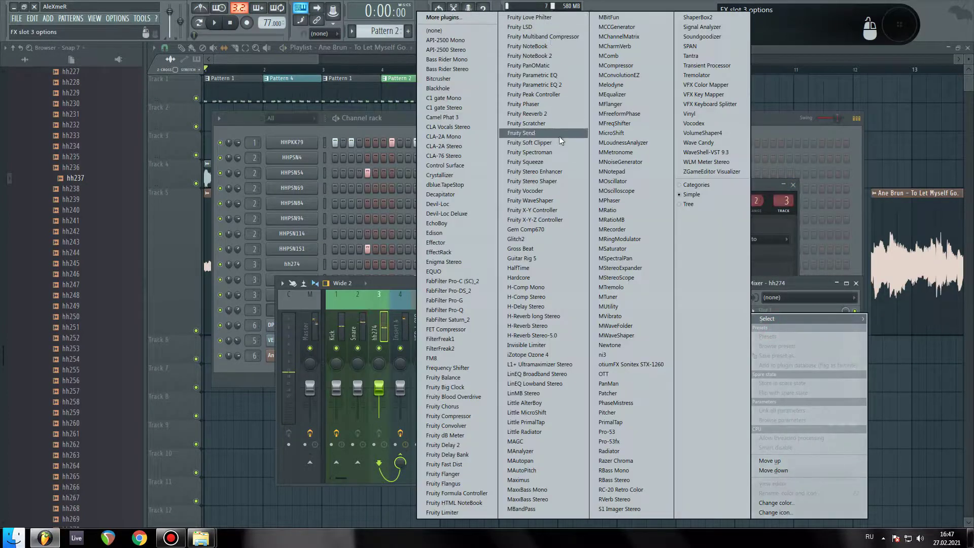
click(559, 172)
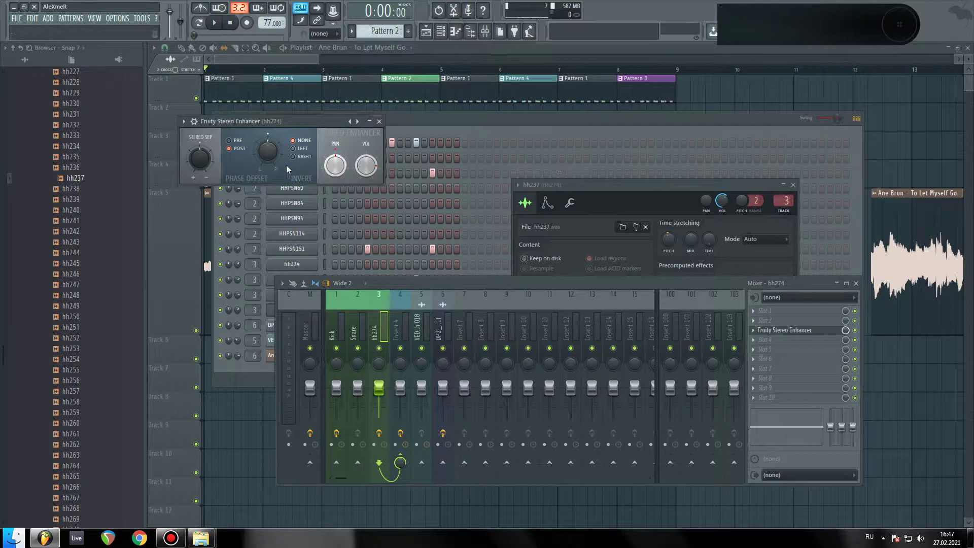
drag(291, 122, 626, 316)
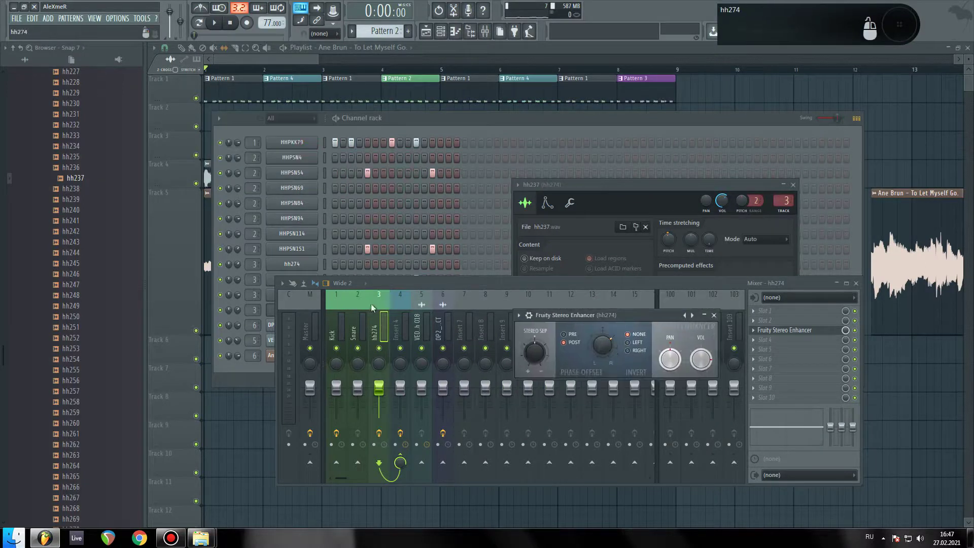
key(space)
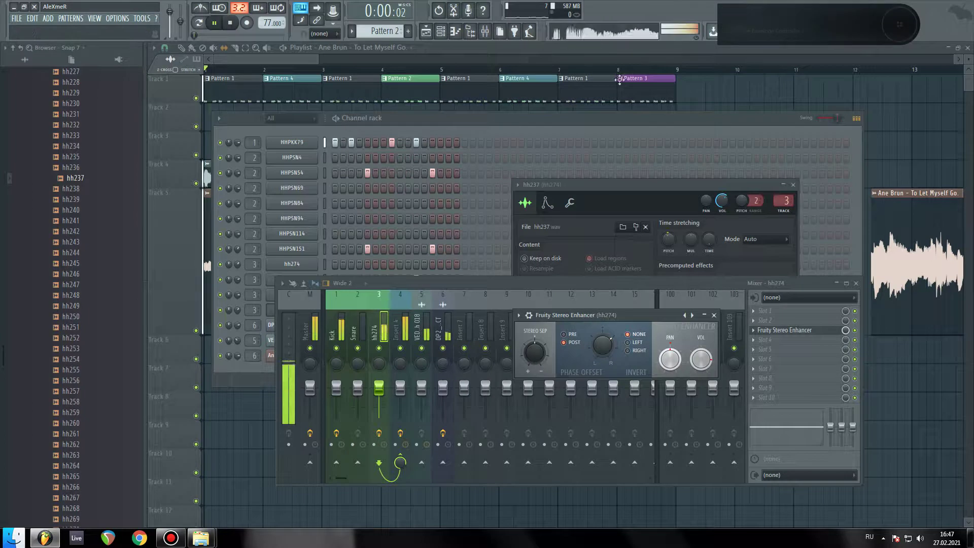
- Open RC-20 on the DP2_90_Dm_Quiet Minds mixer track and insert Fruity Parametric EQ 2 in slot 6
click(282, 57)
click(487, 33)
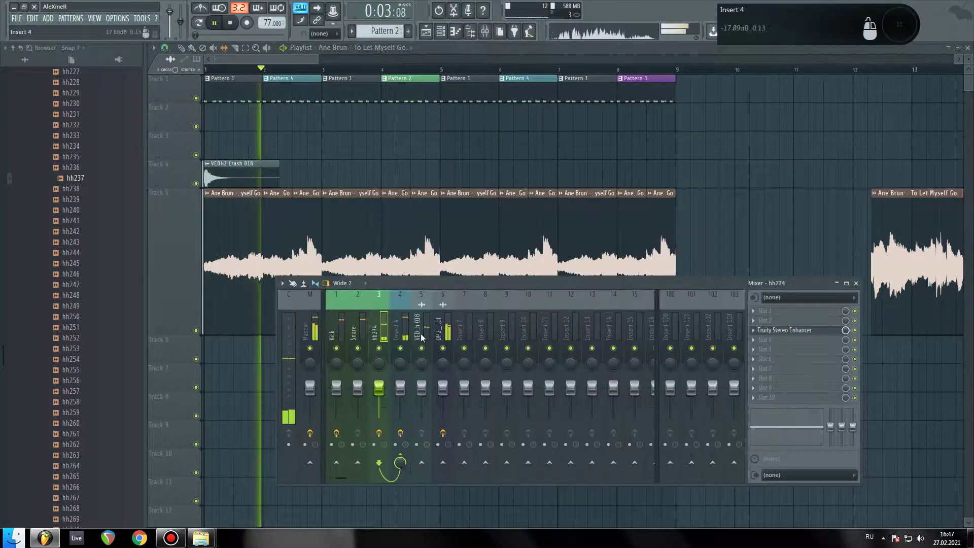
click(440, 330)
key(space)
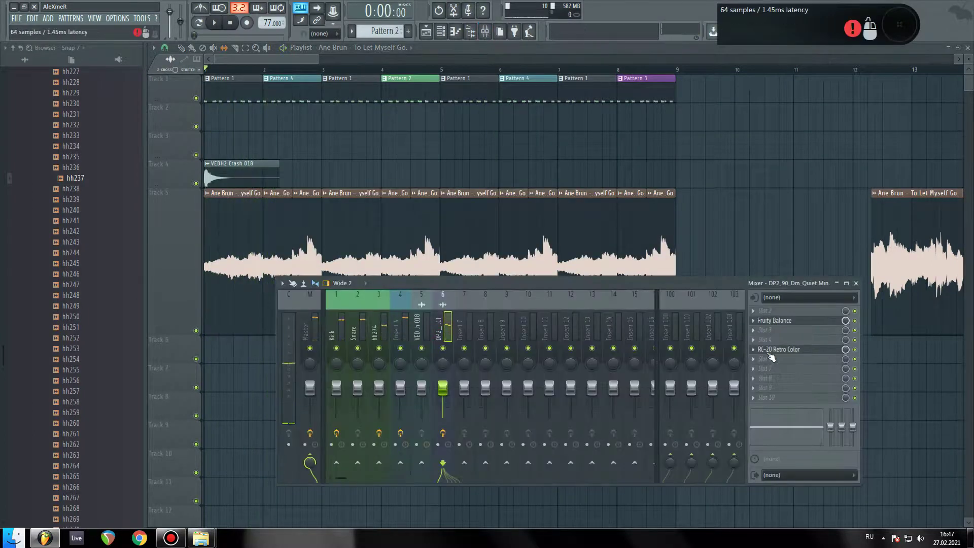
click(769, 349)
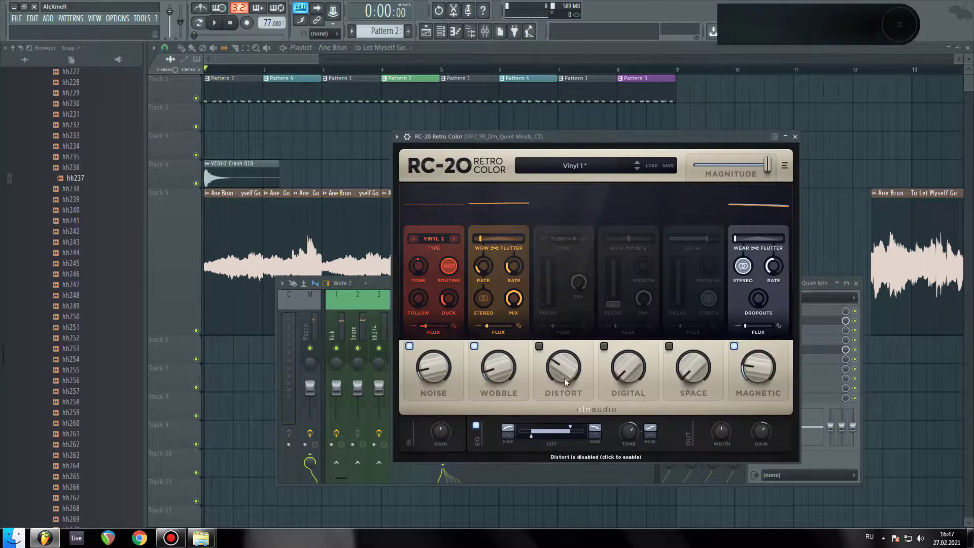
click(384, 283)
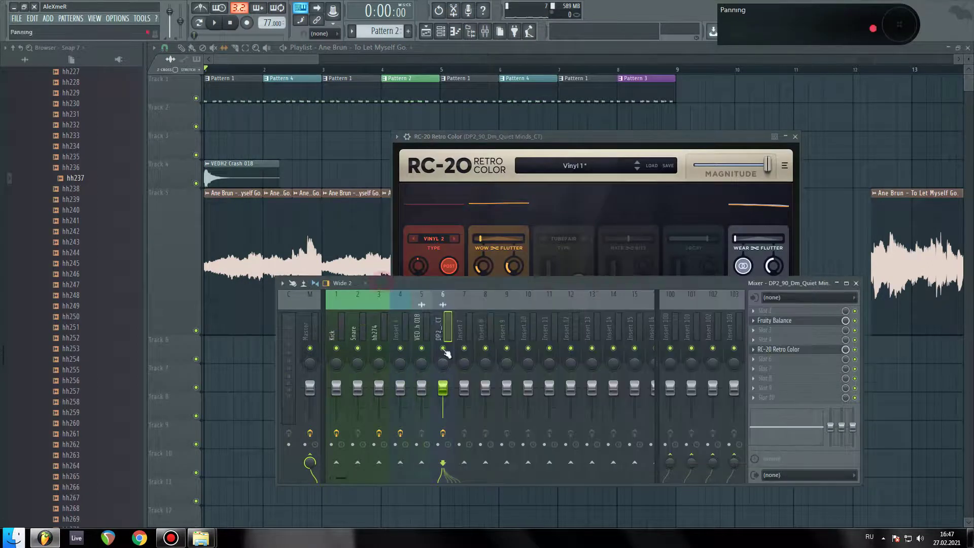
click(761, 358)
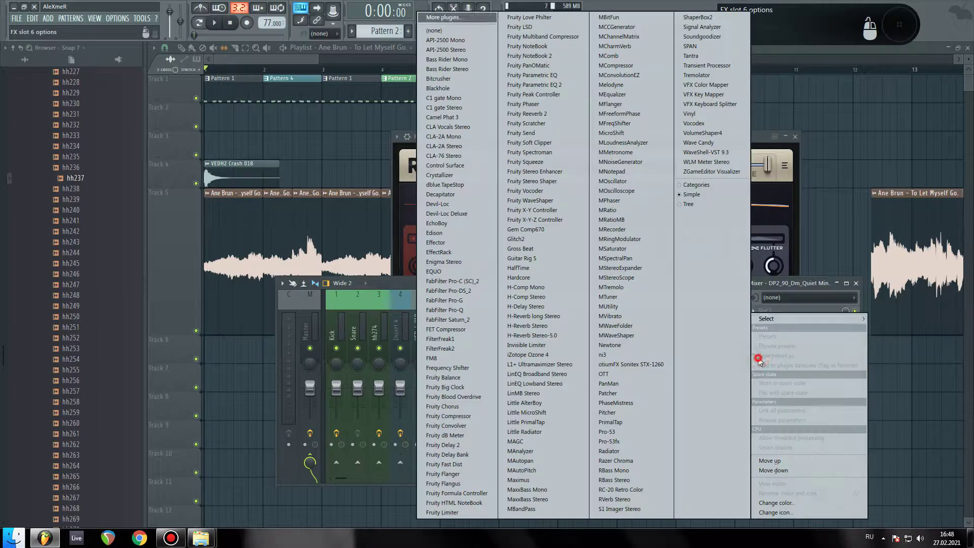
click(561, 84)
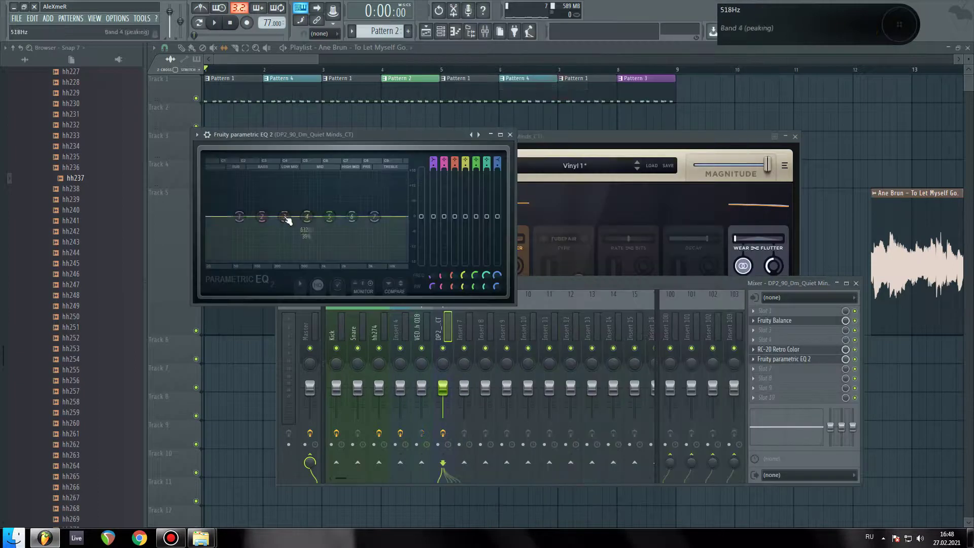
- Change EQ band 1 to a high pass at about 153 Hz and adjust the cutoff during playback
right_click(246, 223)
mouse_move(270, 252)
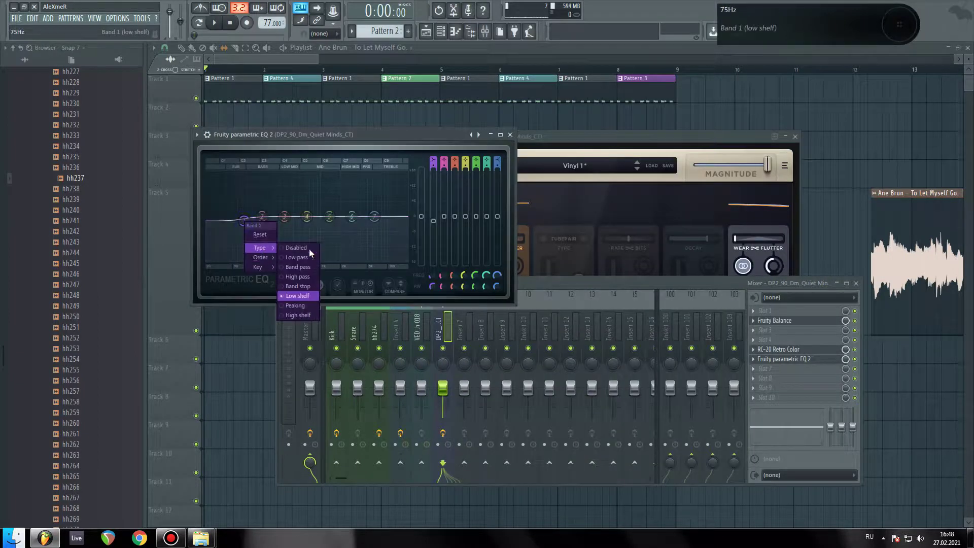
click(300, 277)
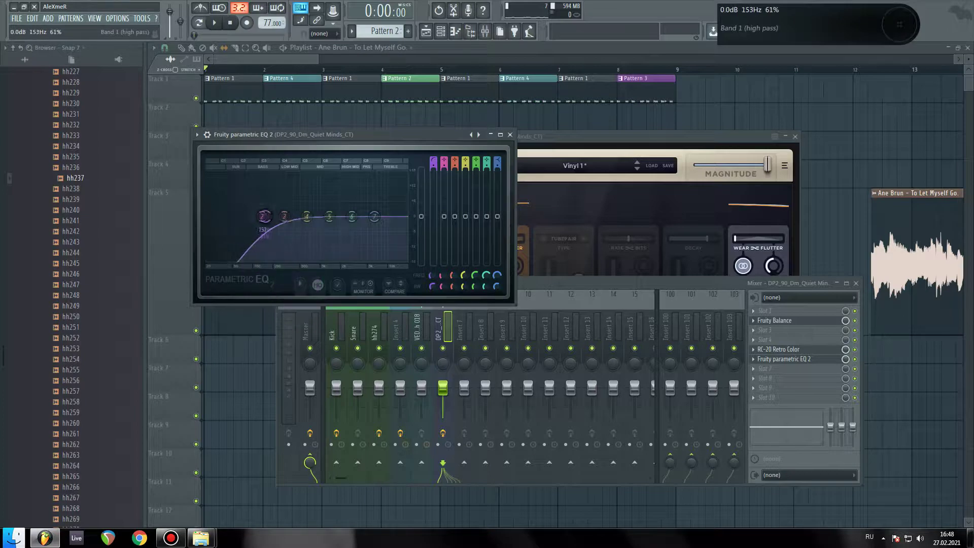
key(space)
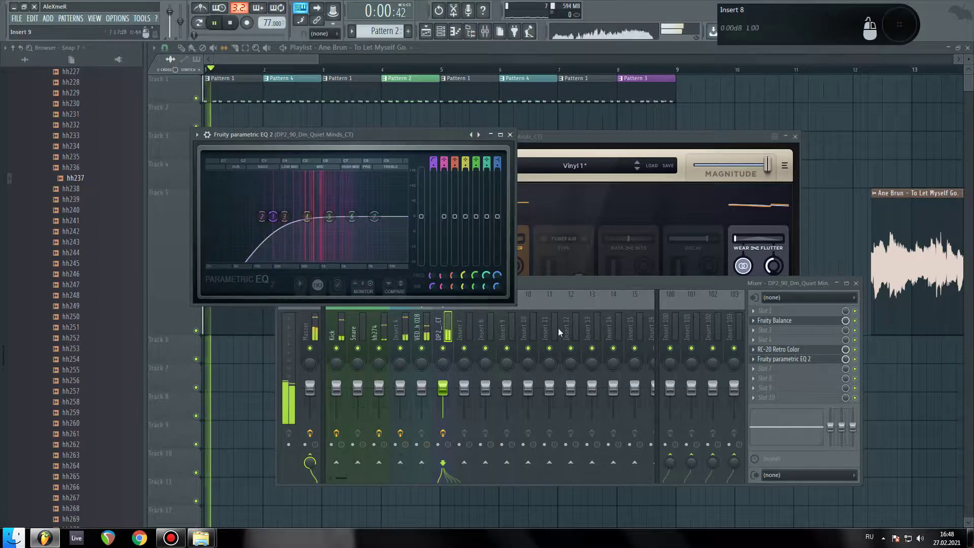
drag(274, 219, 264, 217)
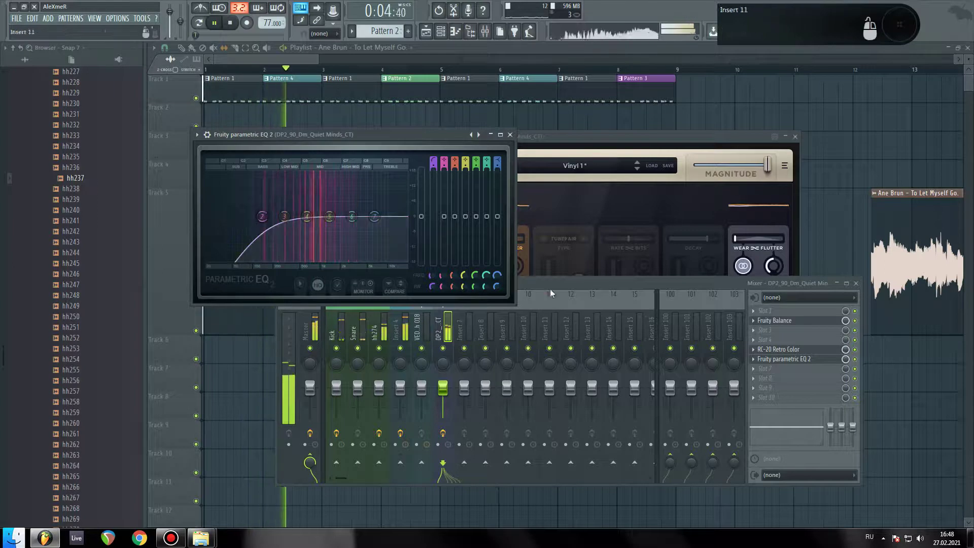
key(space)
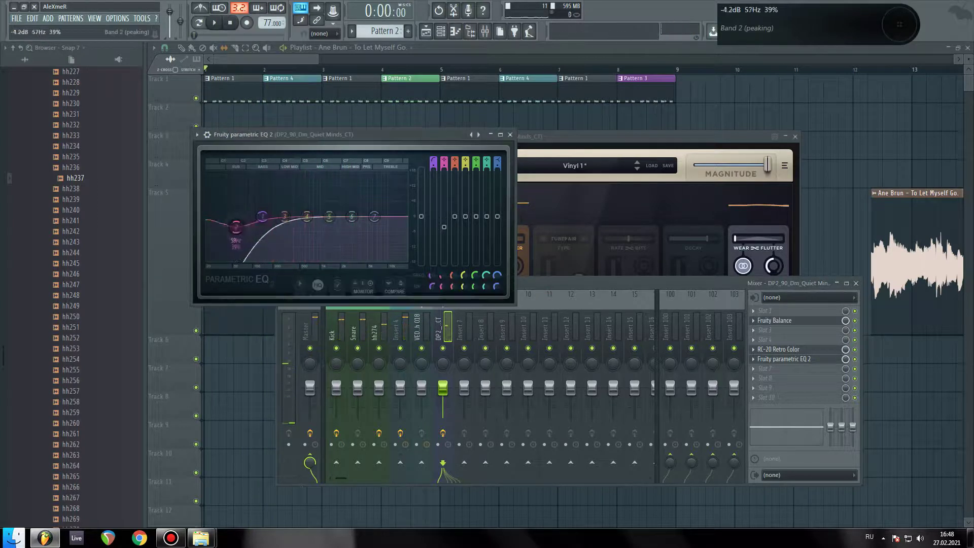
- Reset EQ band 2 and lower the band 1 high-pass cutoff to about 102 Hz, listening to it in playback
click(249, 241)
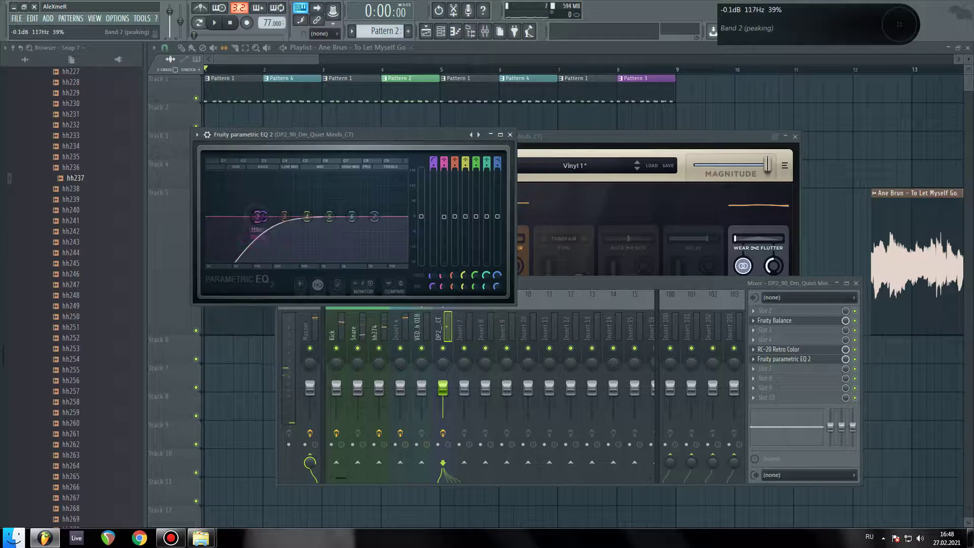
right_click(254, 223)
click(268, 237)
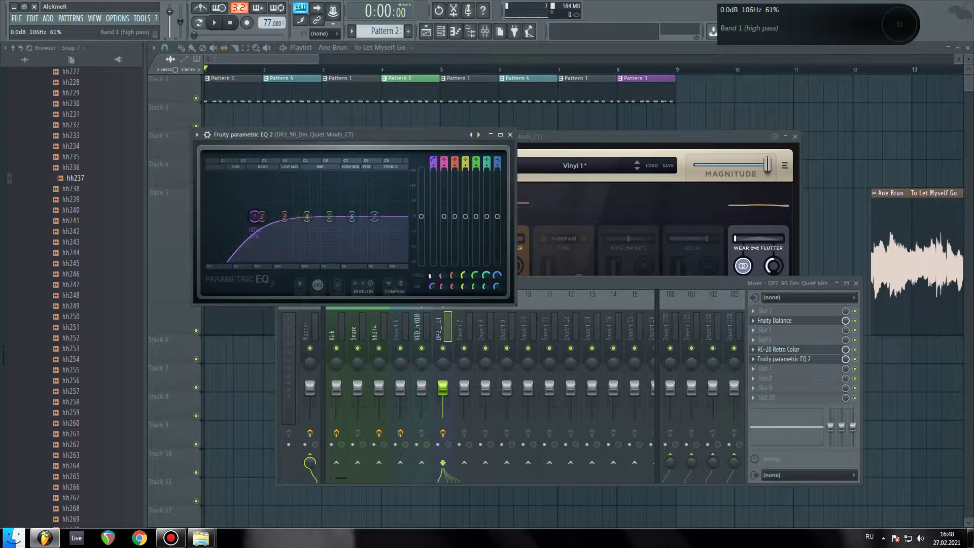
key(space)
mouse_move(605, 135)
mouse_down()
mouse_move(625, 117)
mouse_move(598, 118)
mouse_move(611, 133)
mouse_up()
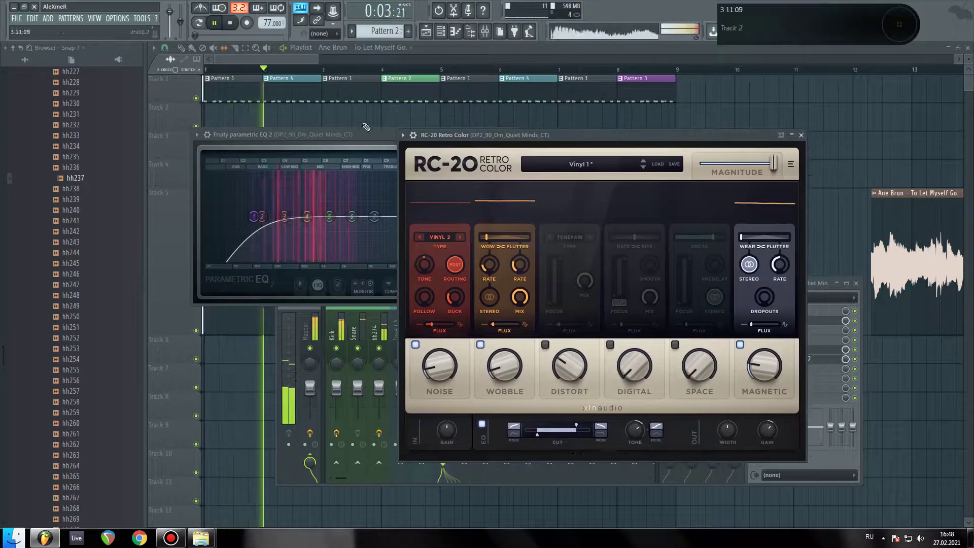
click(277, 221)
key(space)
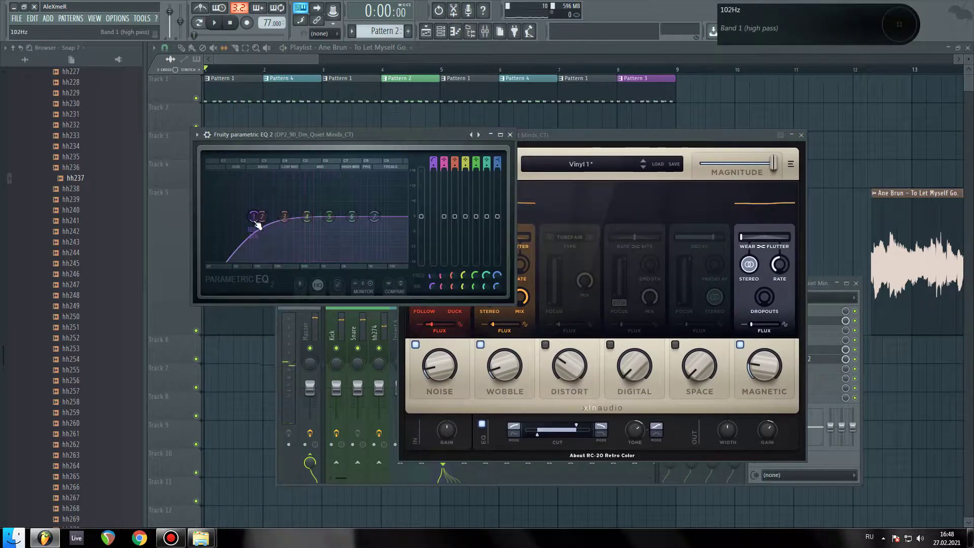
- Try the Gentle 8 order on the high-pass band, settle on Gentle 4, and lower the cutoff to about 95 Hz
right_click(256, 223)
mouse_move(275, 253)
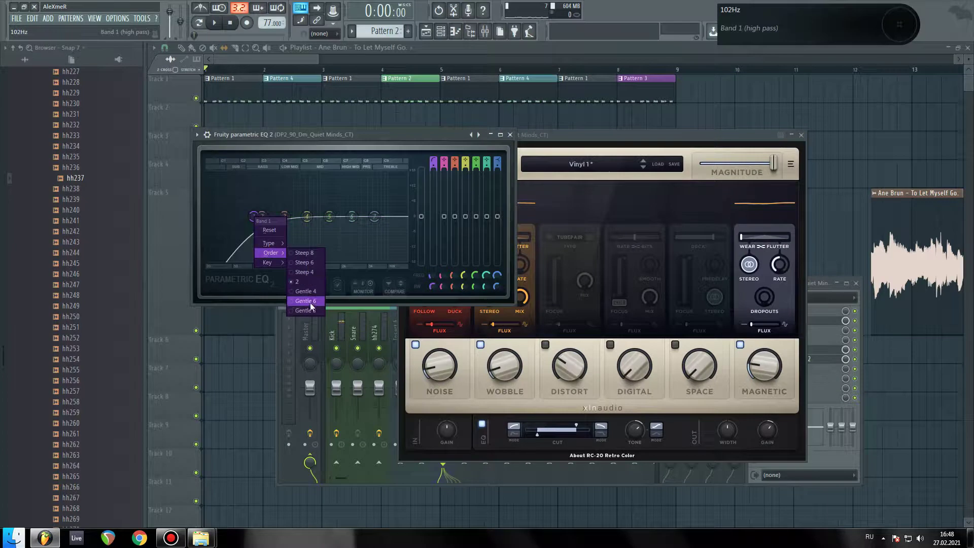
click(313, 311)
right_click(252, 219)
mouse_move(274, 254)
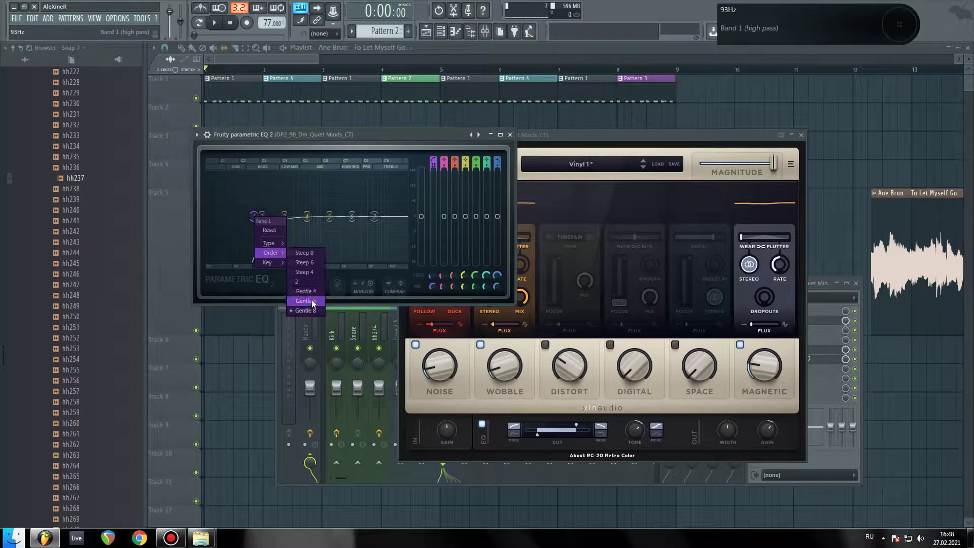
click(309, 293)
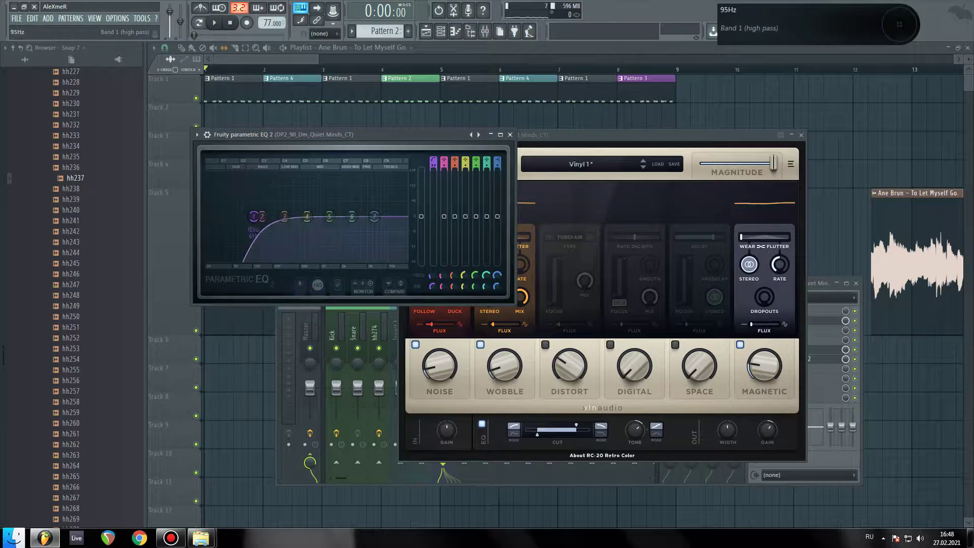
- Set the RC-20 Wobble amount to 14% during playback
key(space)
drag(590, 136, 600, 145)
mouse_move(518, 376)
mouse_down()
mouse_move(517, 323)
mouse_move(514, 382)
mouse_up()
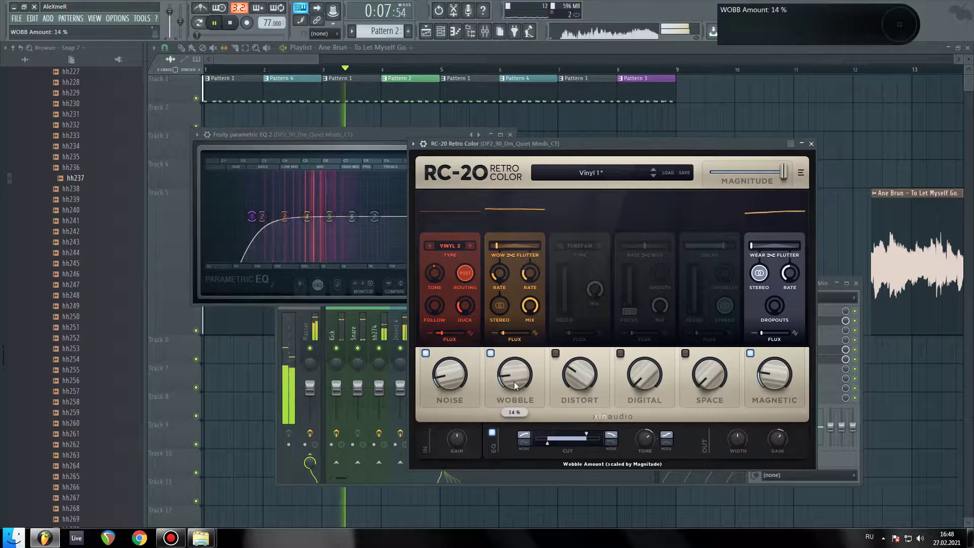
- Insert CLA-2A Stereo in slot 7 of the DP2_90_Dm_Quiet Minds mixer track and set its Analog option to Off
click(492, 31)
key(space)
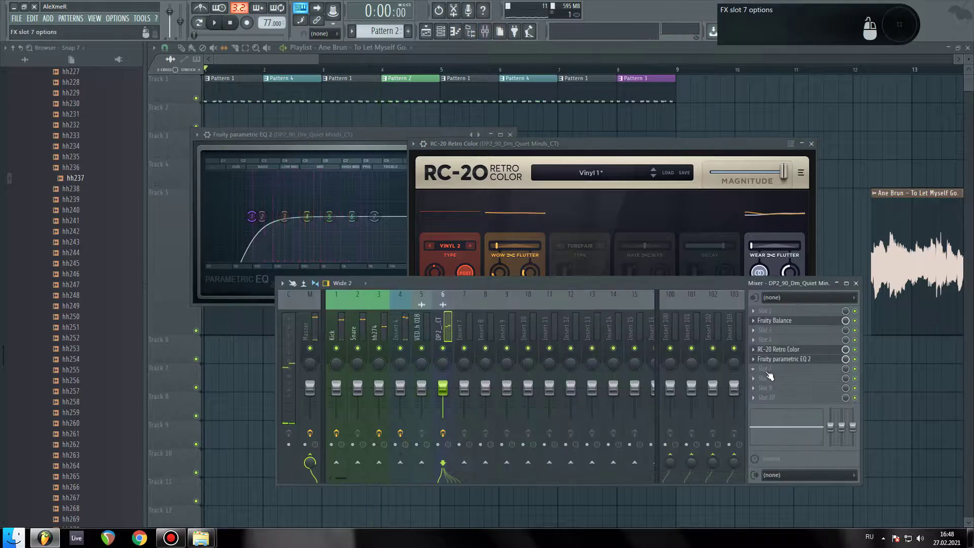
click(769, 372)
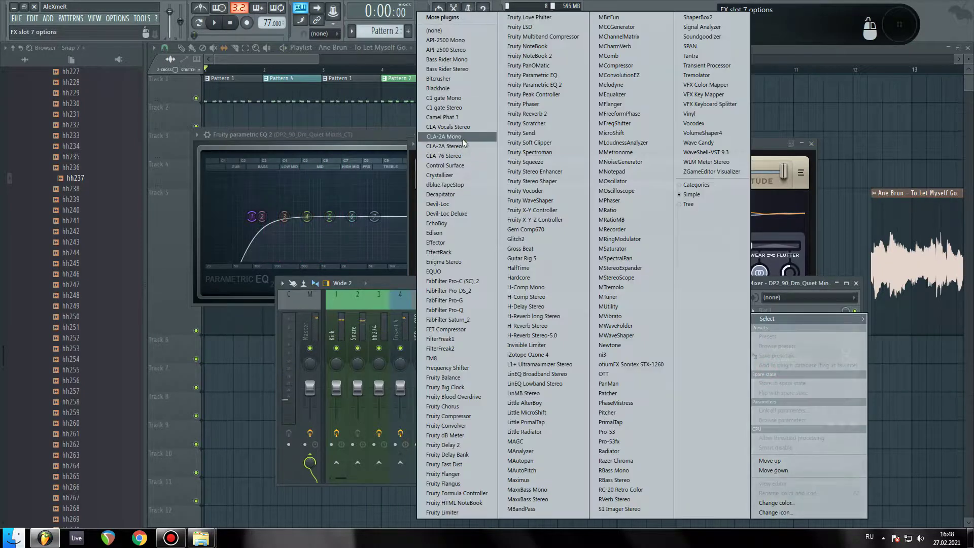
click(451, 147)
drag(415, 147, 553, 170)
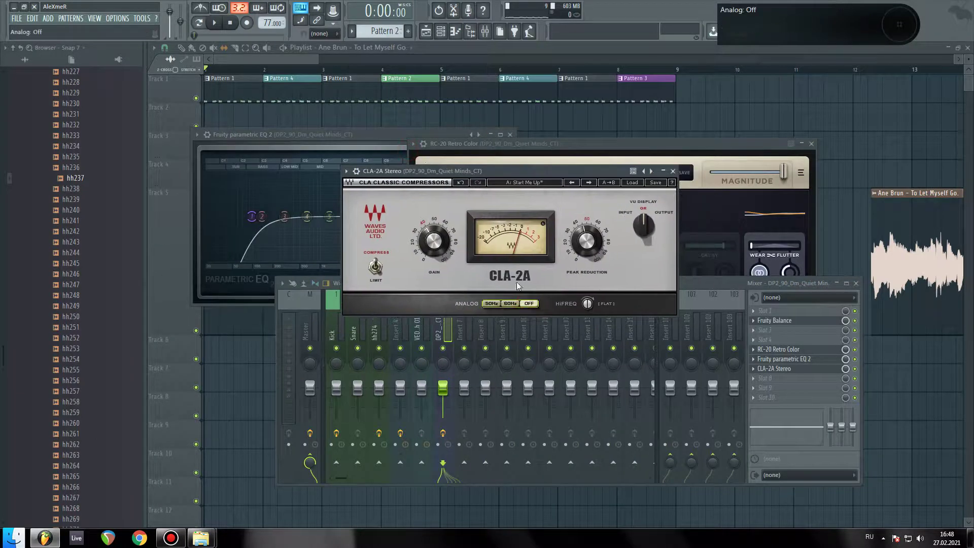
- Set the CLA-2A peak reduction to 51.64 while the beat plays
key(space)
drag(547, 172, 638, 244)
drag(725, 335, 725, 333)
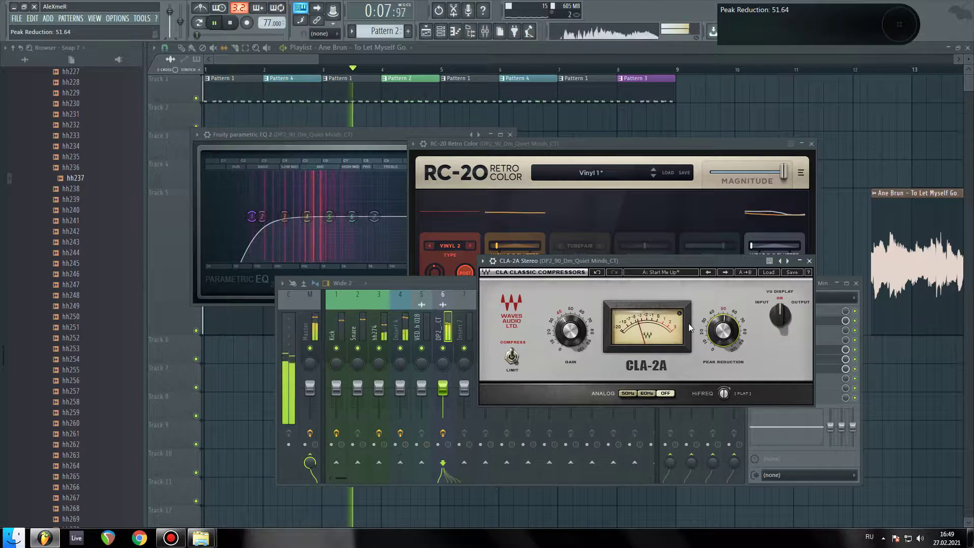
- Set the RC-20 Noise amount to 10% during playback
click(564, 170)
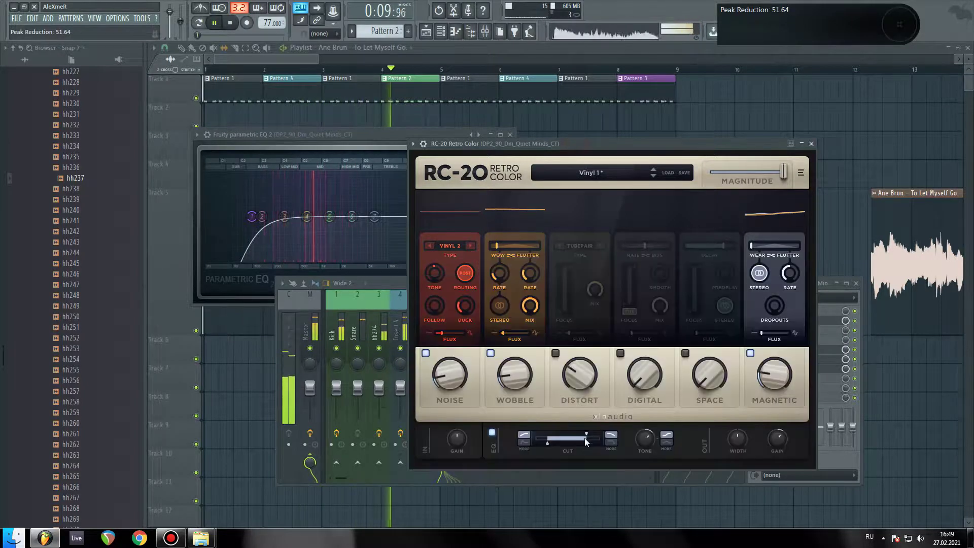
mouse_move(448, 378)
drag(448, 379, 447, 379)
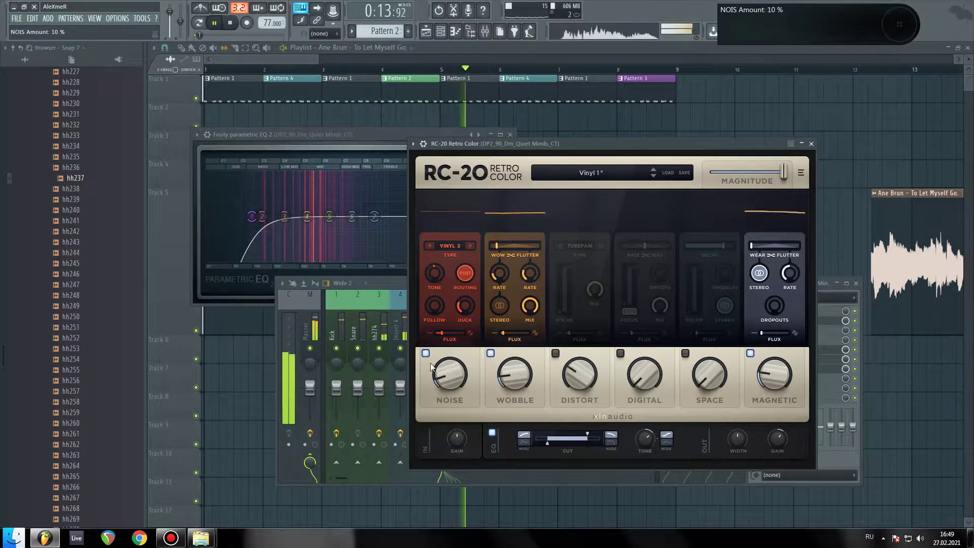
- Bring up the playlist and play the arrangement again from the start
click(249, 59)
scroll(256, 71, down, 2)
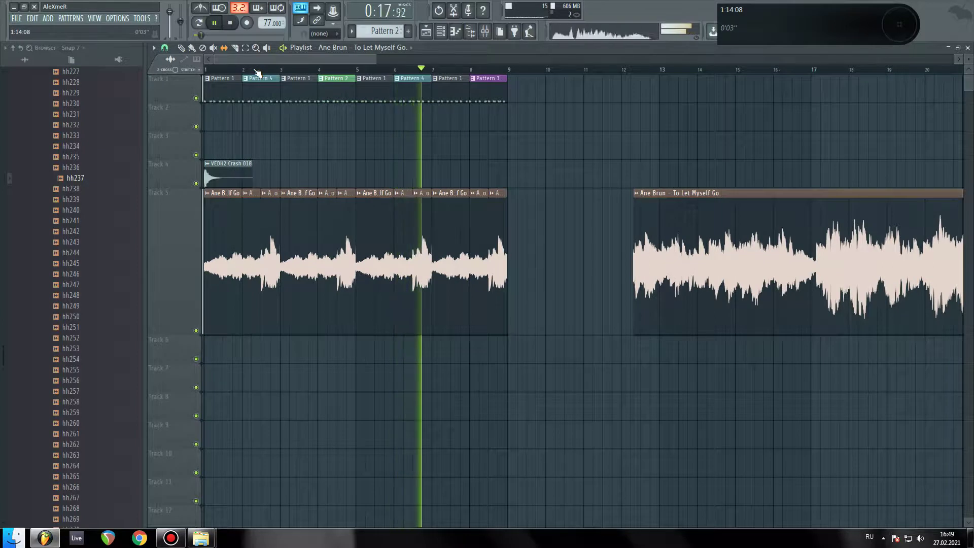
scroll(252, 59, up, 2)
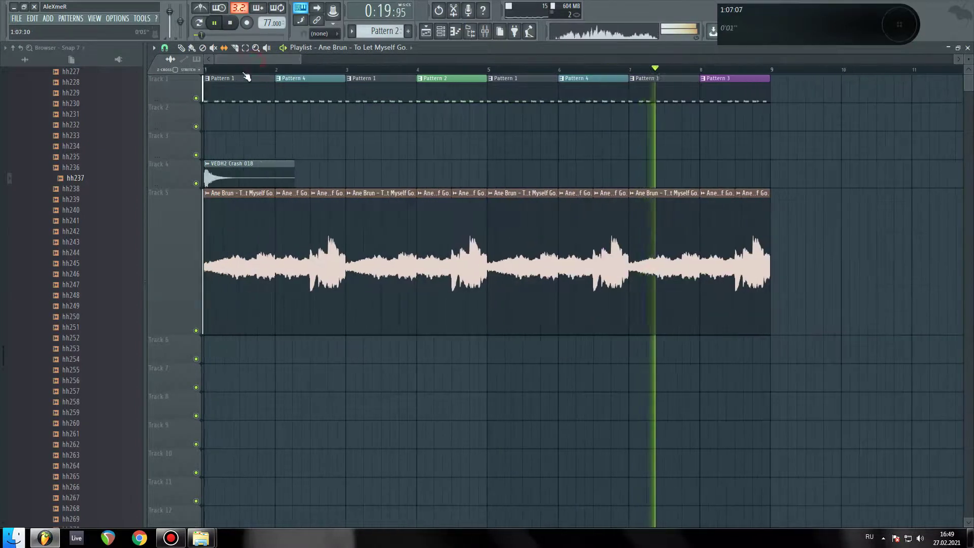
scroll(235, 69, up, 1)
click(235, 69)
click(231, 23)
key(space)
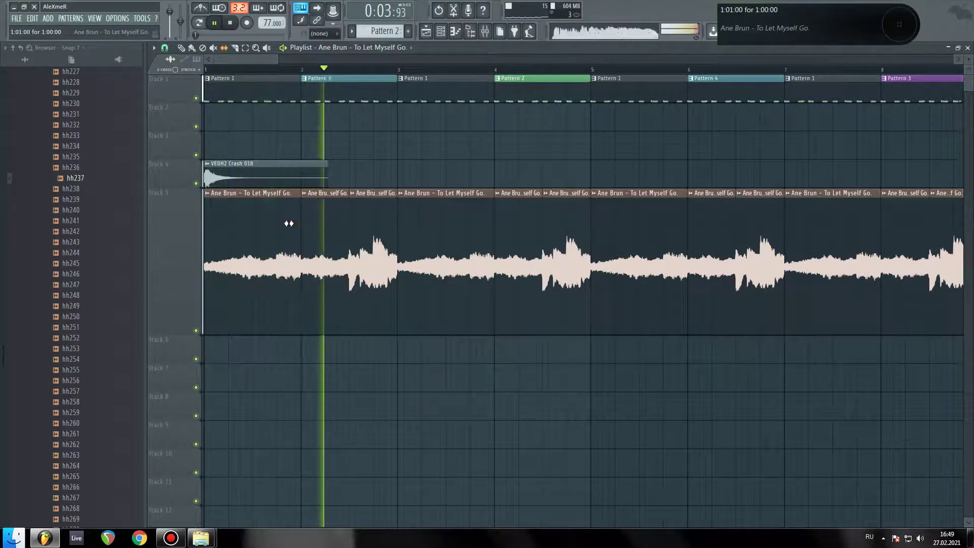
- Audition the transition into bar 2 from the last part of bar 1
key(space)
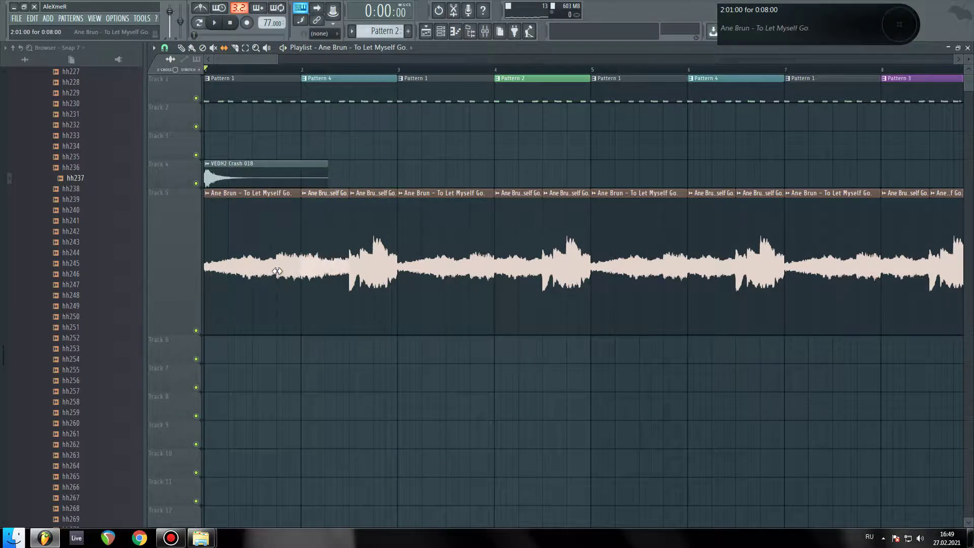
click(302, 71)
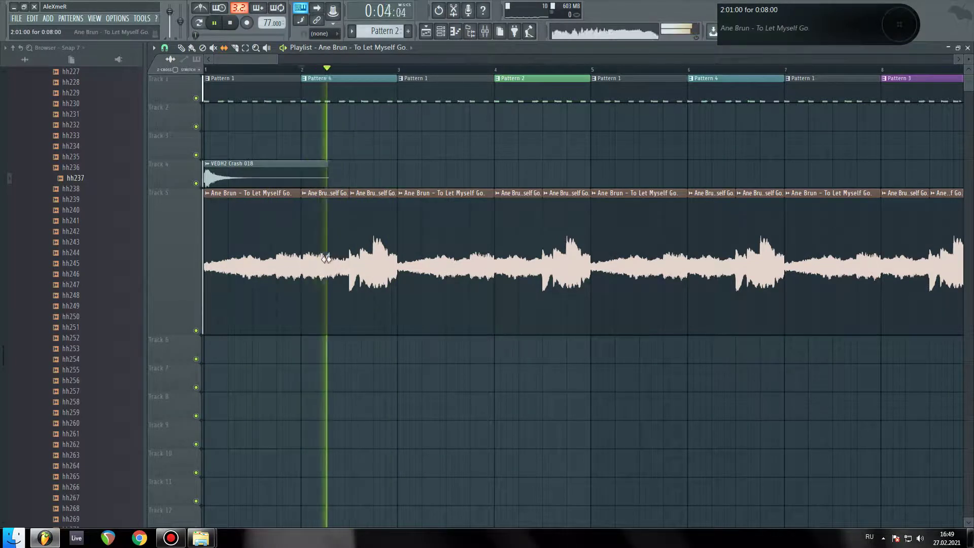
click(277, 69)
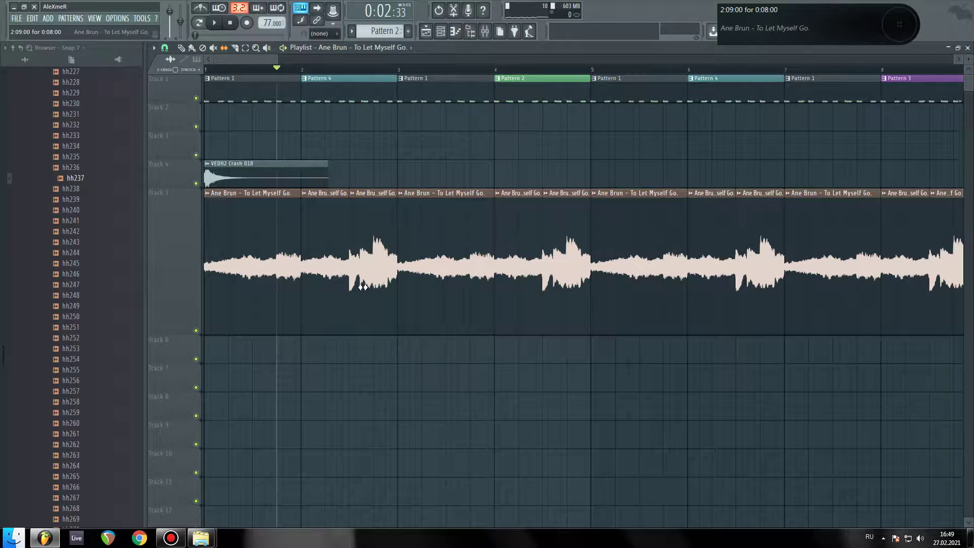
- Try to replace the half-bar chop at the start of bar 2 with a trimmed copy of the first-bar Ane Brun clip
right_click(319, 215)
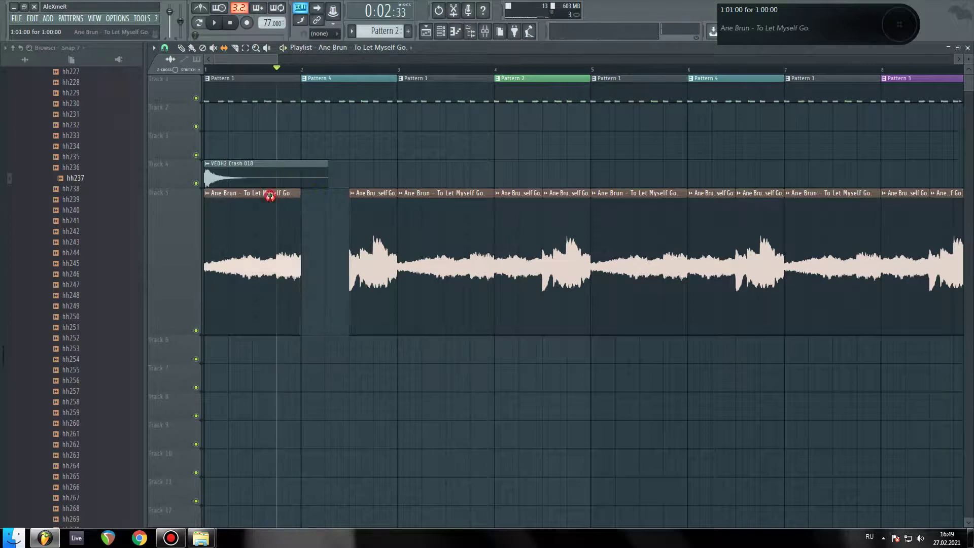
click(301, 353)
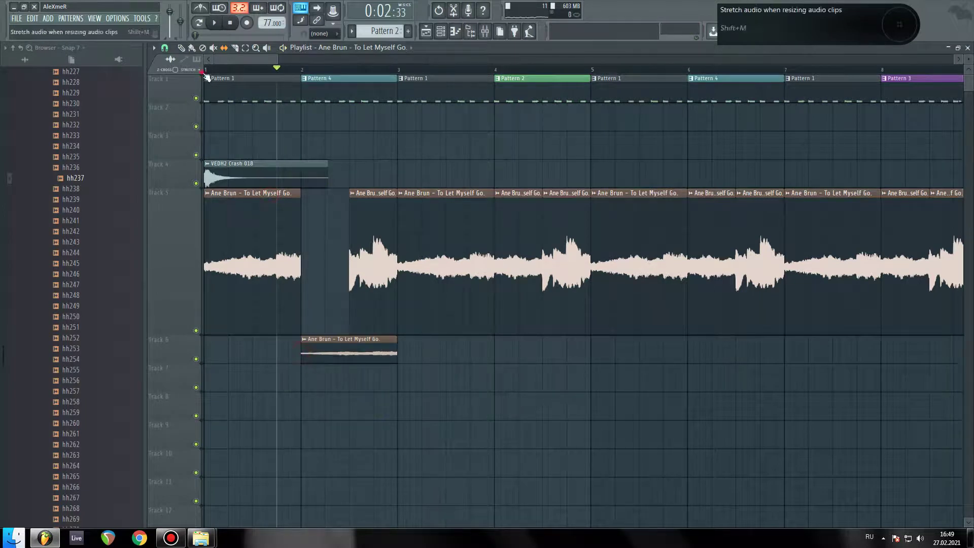
mouse_move(398, 339)
mouse_down()
mouse_move(364, 337)
mouse_move(400, 341)
mouse_up()
right_click(319, 358)
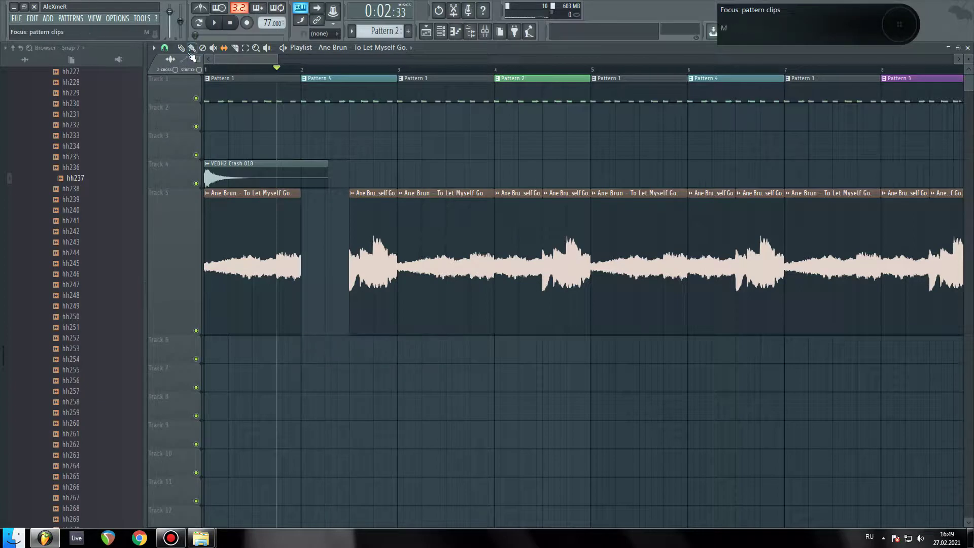
drag(335, 378, 320, 341)
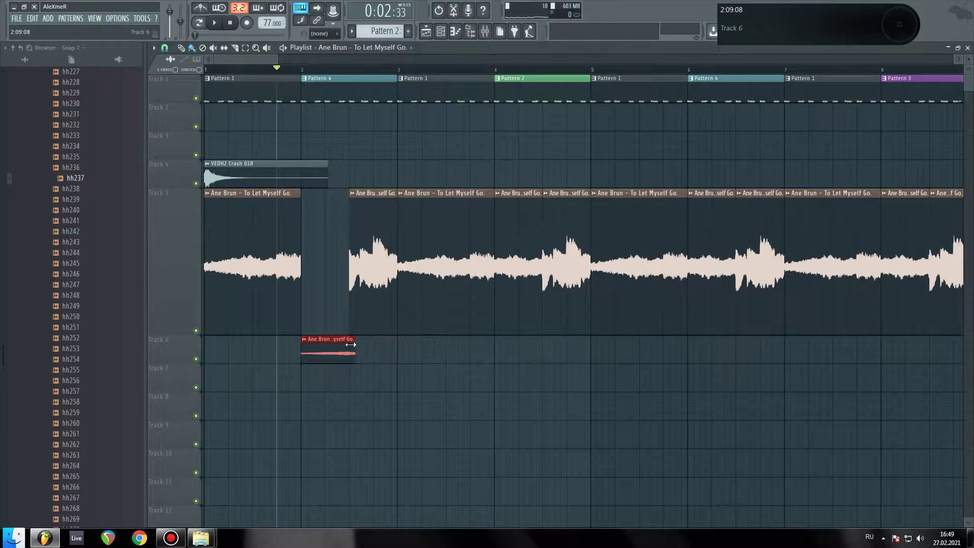
drag(333, 350, 334, 234)
drag(299, 365, 350, 389)
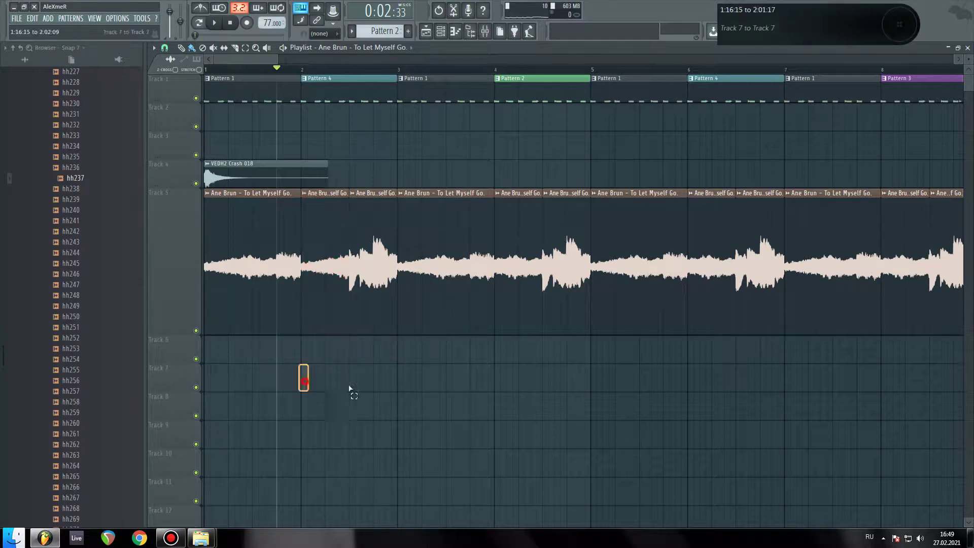
- Replace the trial clip at the start of bar 2 on Track 5 with a copy of the half-bar chop that opens bar 4
right_click(326, 273)
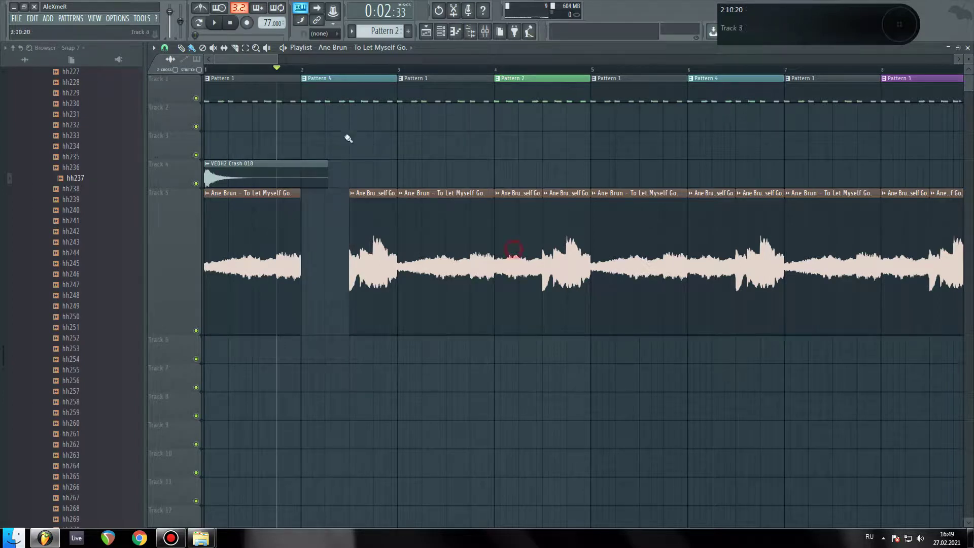
drag(325, 339, 321, 231)
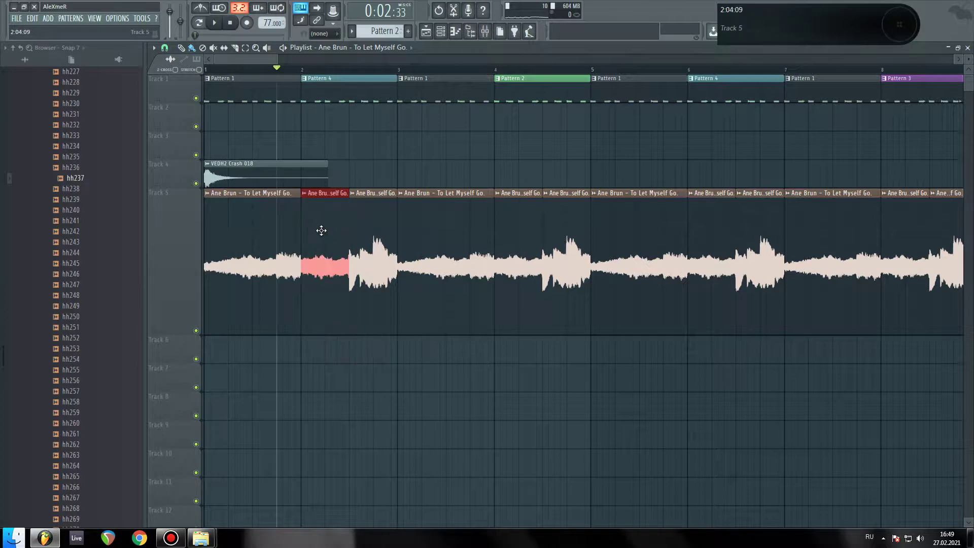
ctrl+click(344, 377)
- Play the arrangement to check how the replaced bar 2 chop sits in the eight-bar loop
key(space)
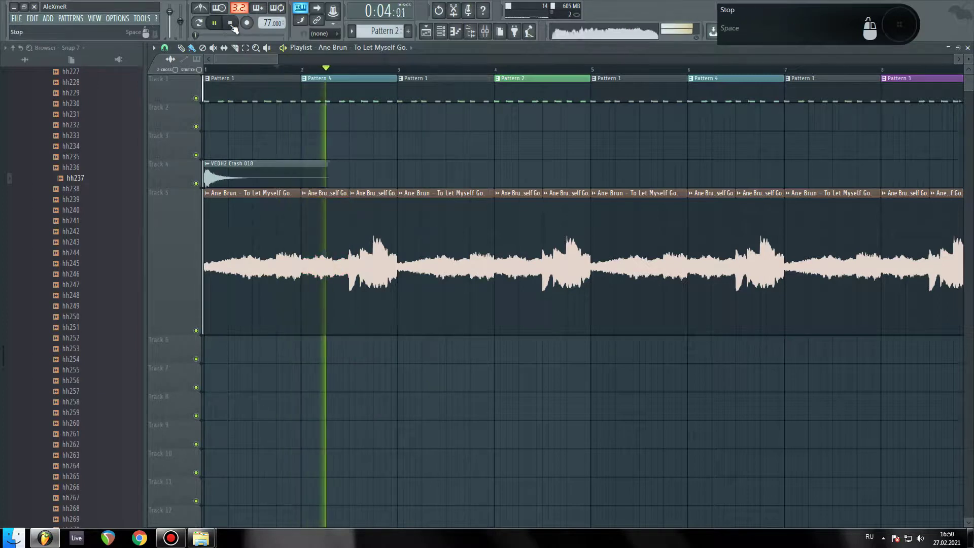
scroll(251, 70, down, 3)
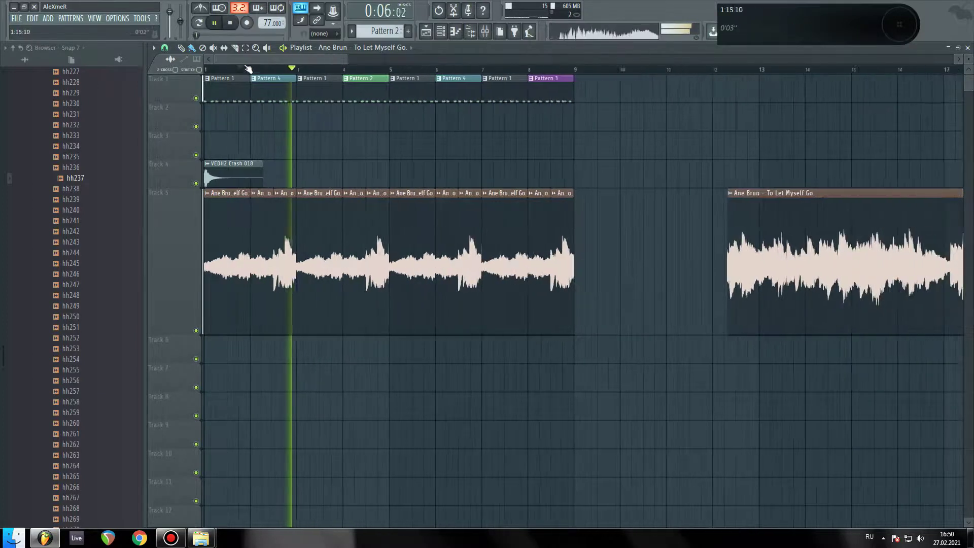
scroll(243, 70, down, 2)
scroll(243, 70, up, 2)
drag(511, 117, 597, 142)
drag(611, 136, 494, 125)
drag(493, 126, 539, 139)
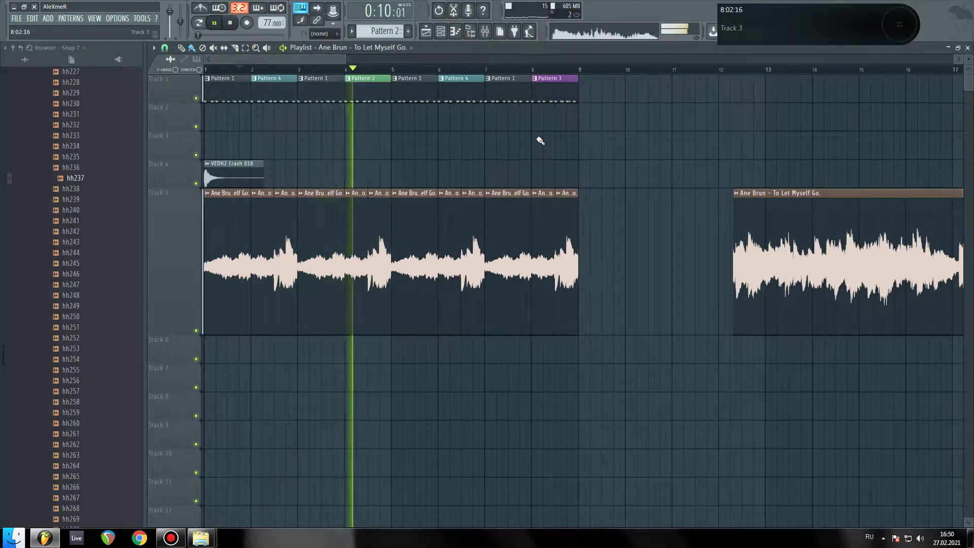
drag(463, 144, 640, 159)
key(space)
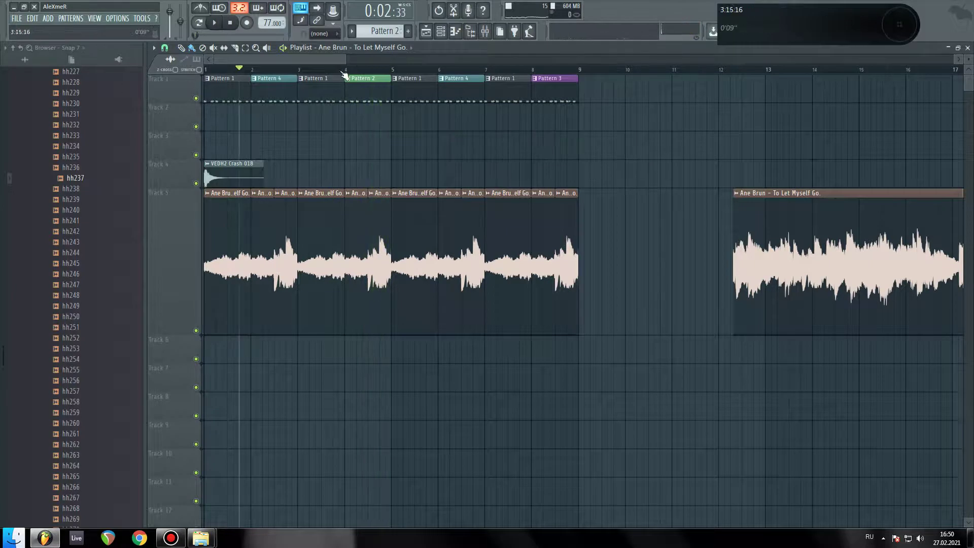
- Create a new empty pattern and lay it on Track 6 from bar 1 to just past the start of bar 9
scroll(342, 72, down, 2)
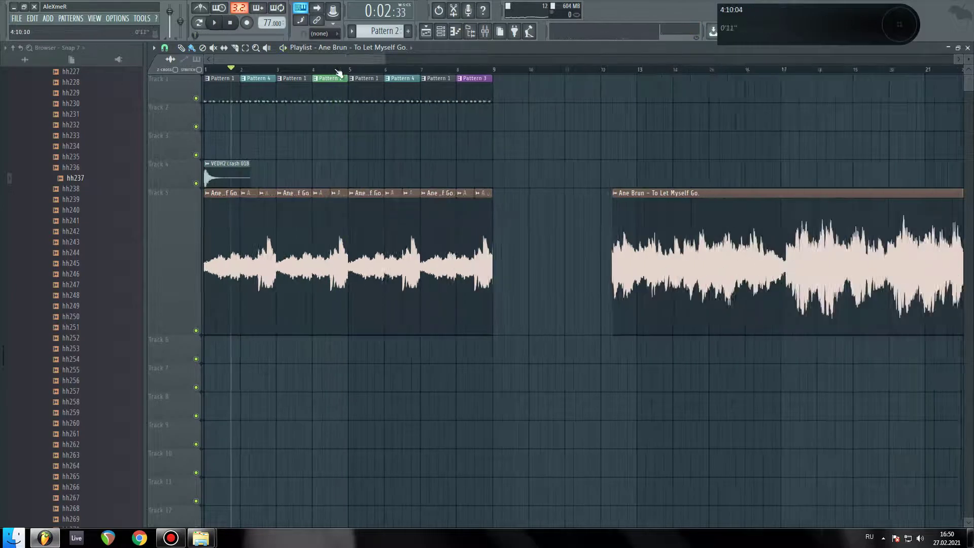
scroll(334, 69, up, 3)
drag(318, 60, 313, 69)
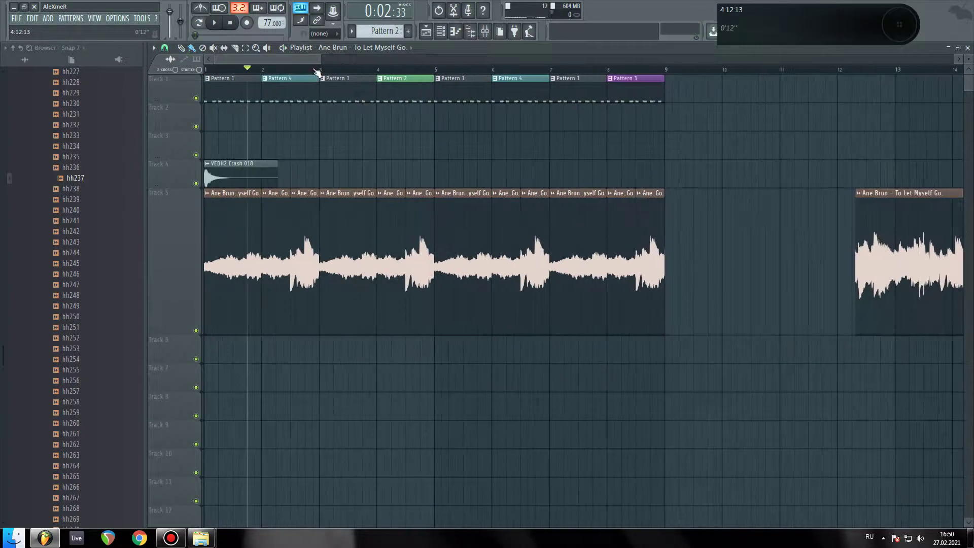
click(442, 32)
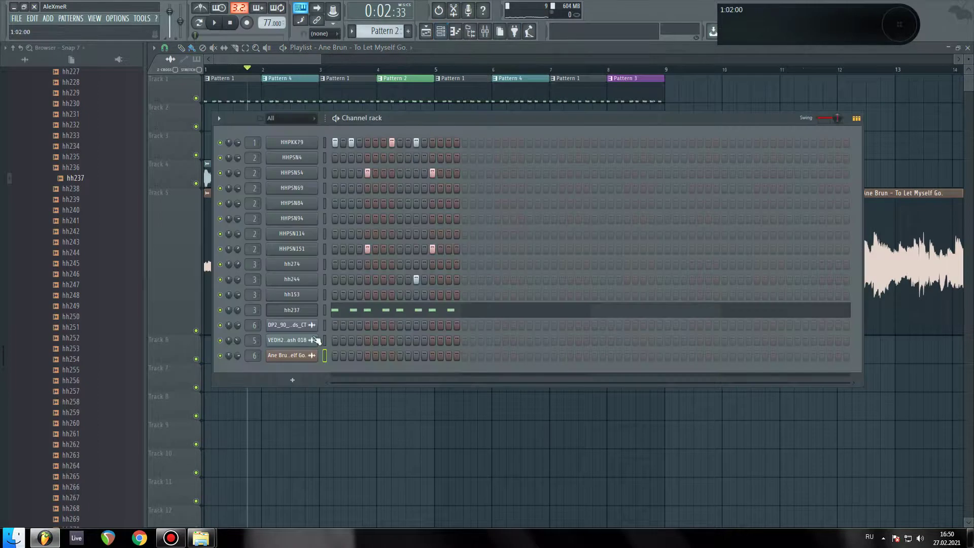
click(301, 62)
click(408, 31)
key(Return)
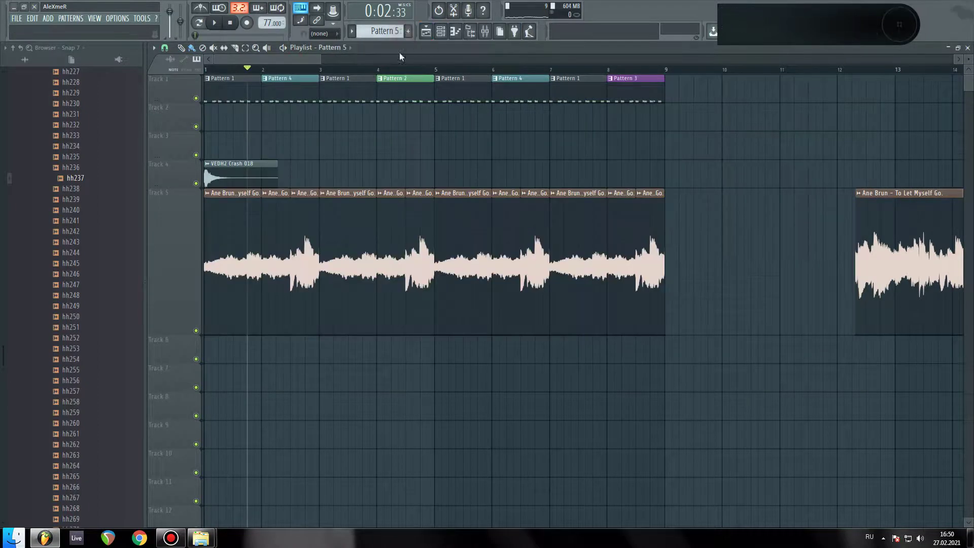
click(225, 367)
drag(246, 382, 686, 355)
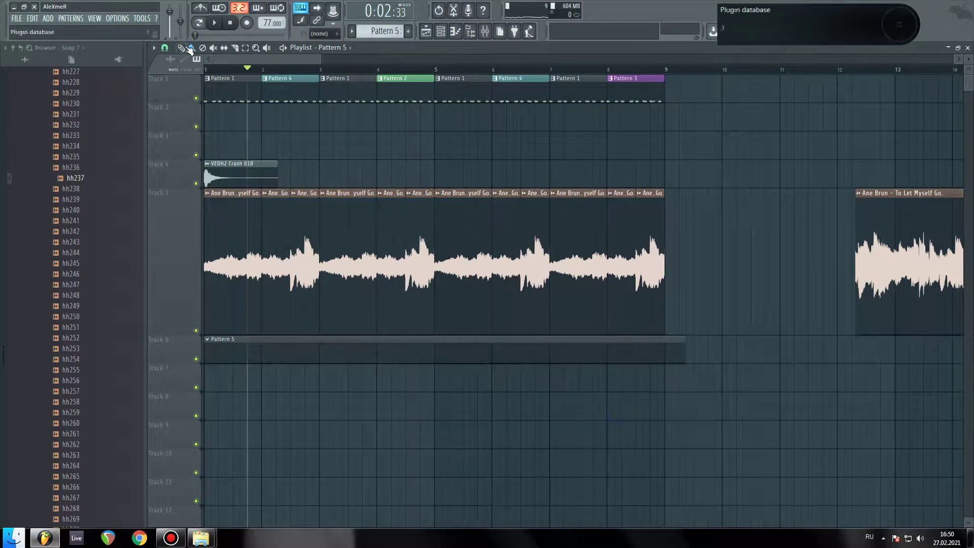
- Select the eight-bar section from bar 1 to the start of bar 9 as the playback loop
click(165, 47)
click(184, 202)
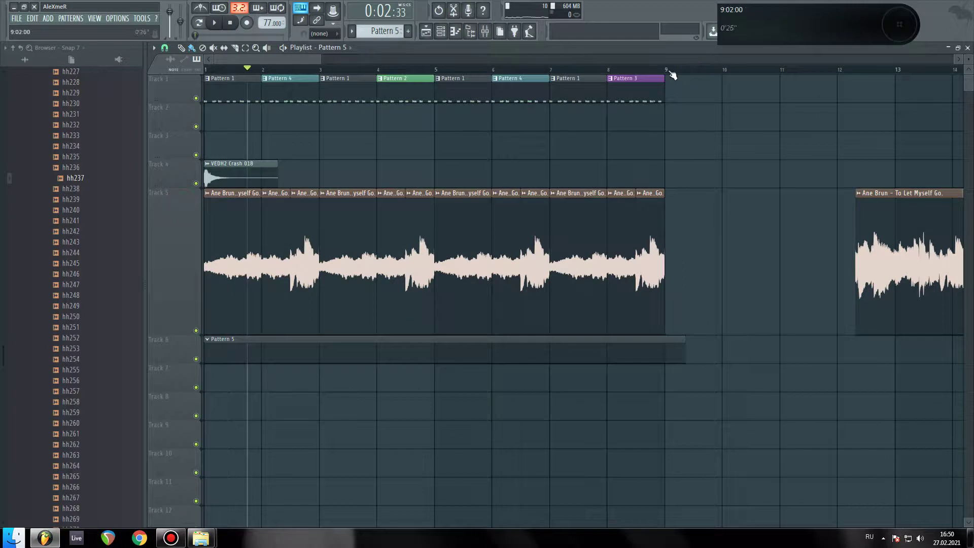
drag(673, 75, 178, 85)
click(691, 142)
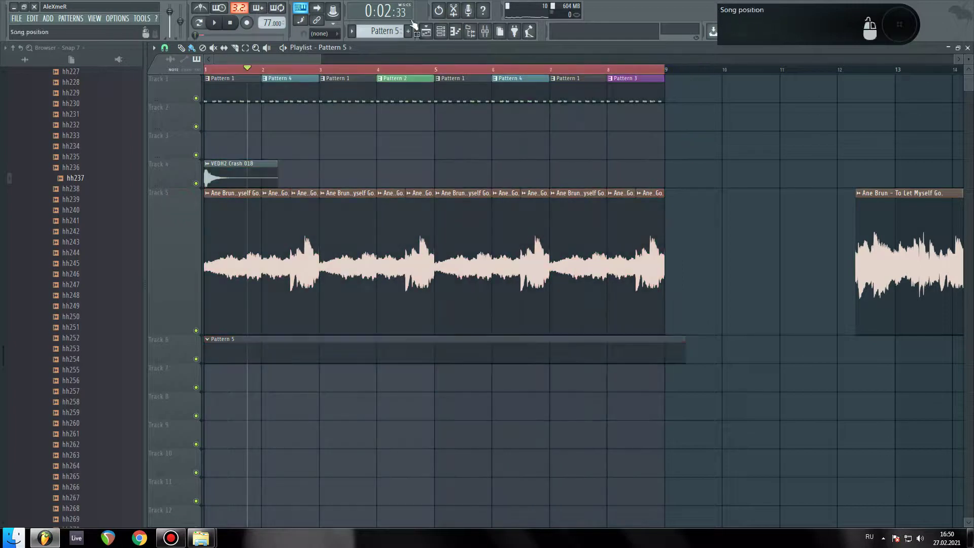
- Add an FM8 synth as a new instrument channel
click(440, 32)
click(293, 382)
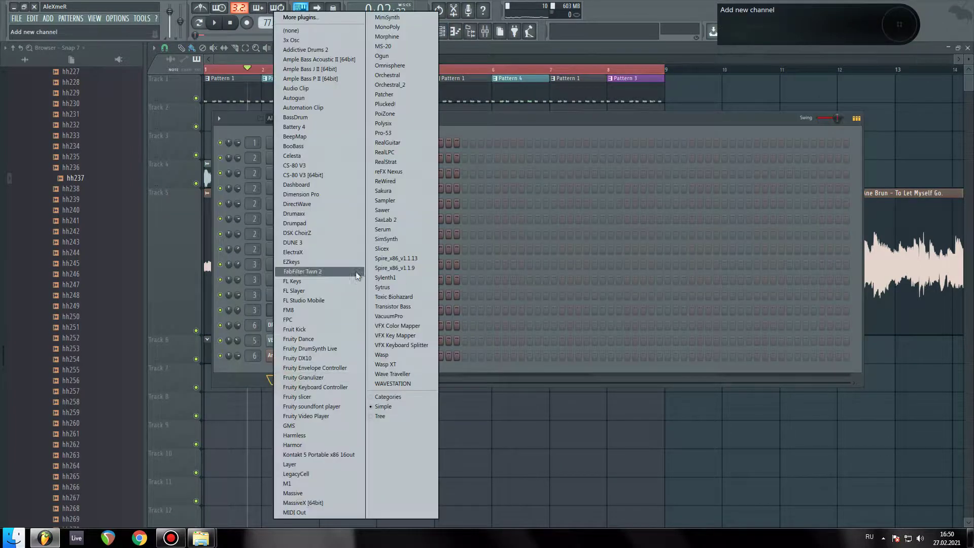
click(319, 310)
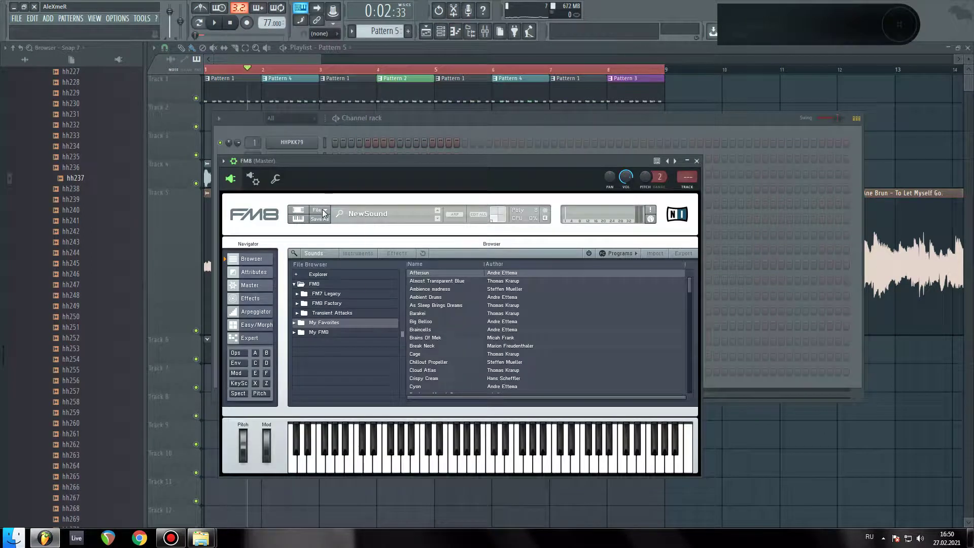
- Load the BOLD BASS hip-hop.nfm8 preset into FM8 from the NI FM 8 presets folder
click(325, 212)
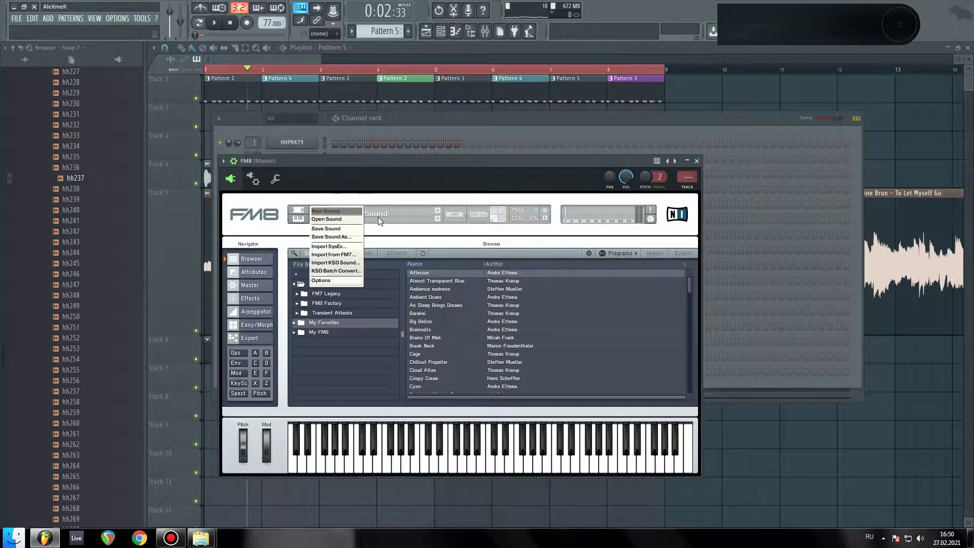
click(335, 220)
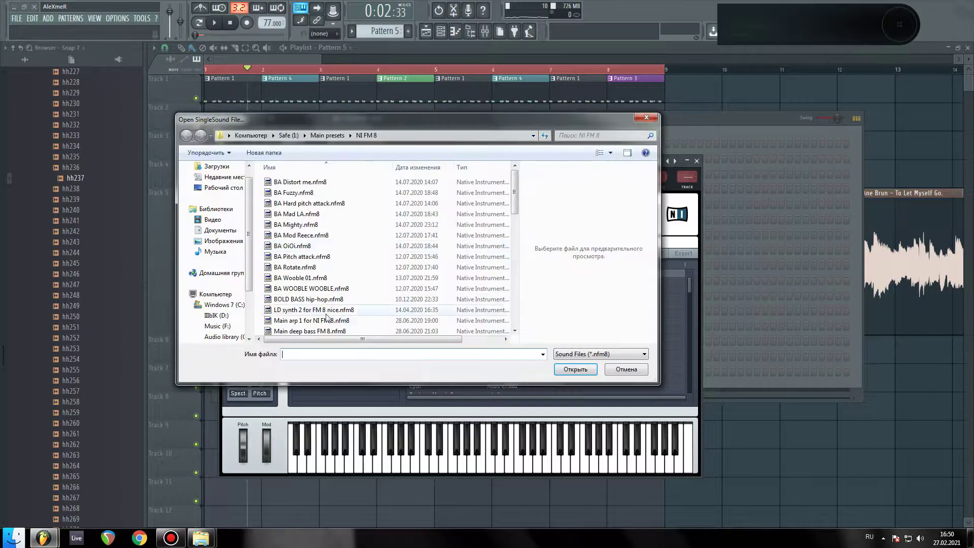
click(298, 290)
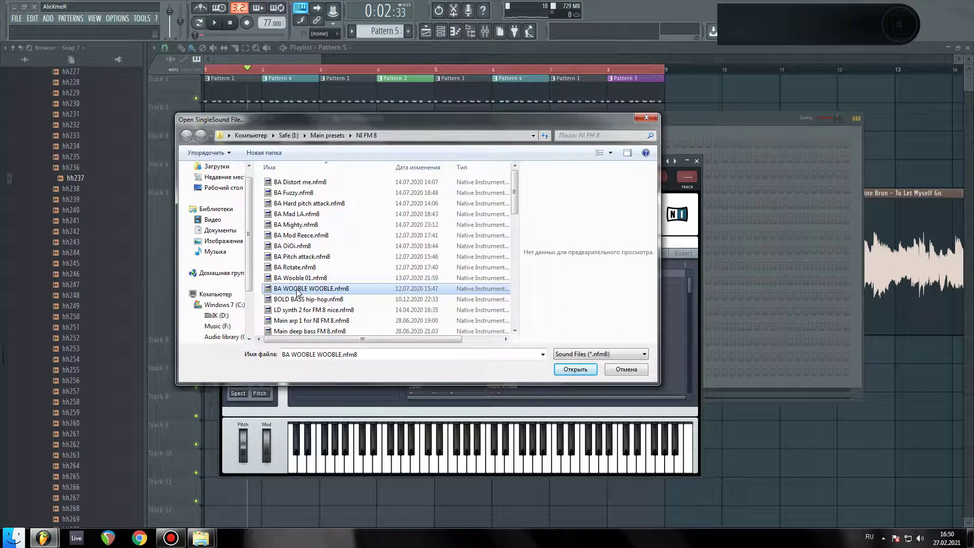
click(299, 300)
click(576, 369)
- Route the FM8 channel to mixer track 7
drag(357, 161, 472, 147)
click(338, 147)
mouse_move(406, 164)
click(465, 182)
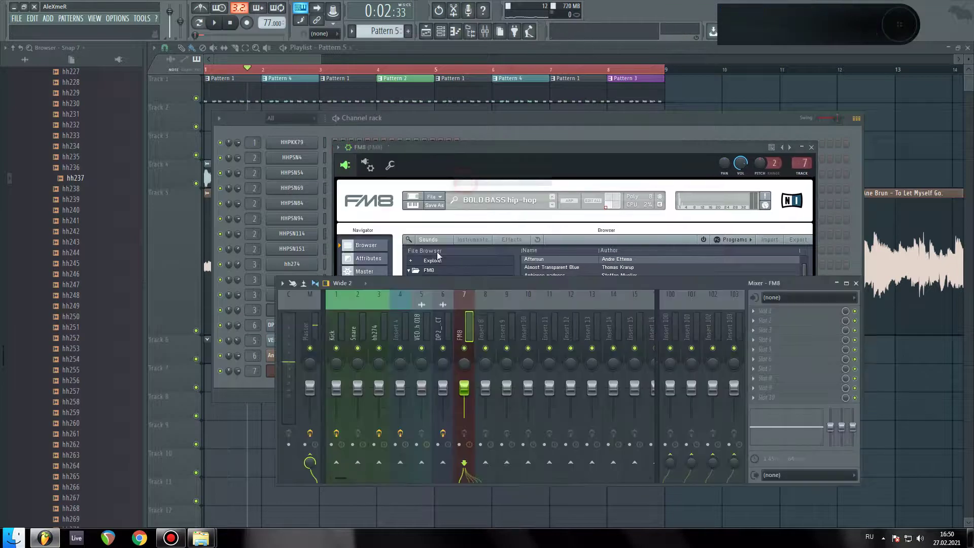
- Insert a Fruity Peak Controller in slot 4 of the Kick mixer track and rename it baSS ctrl
click(334, 332)
click(763, 340)
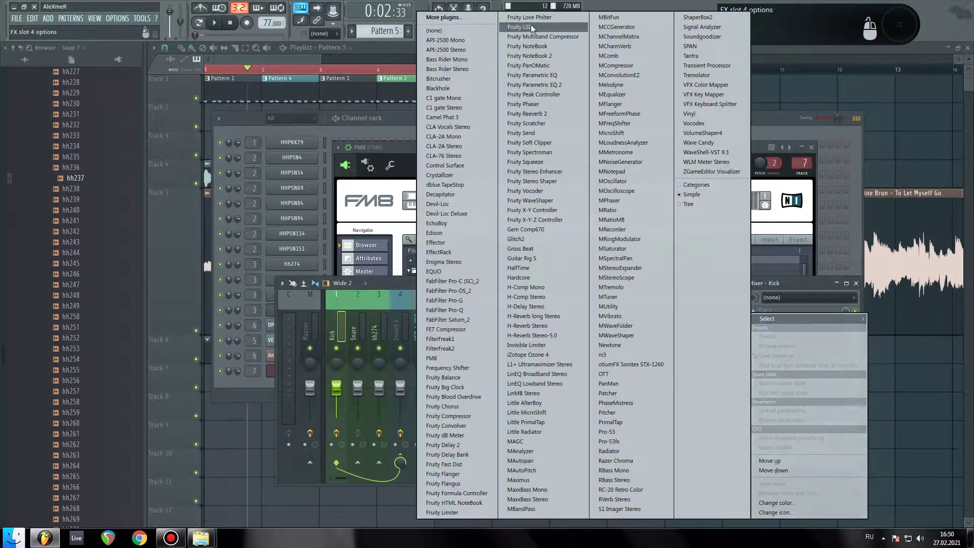
click(539, 96)
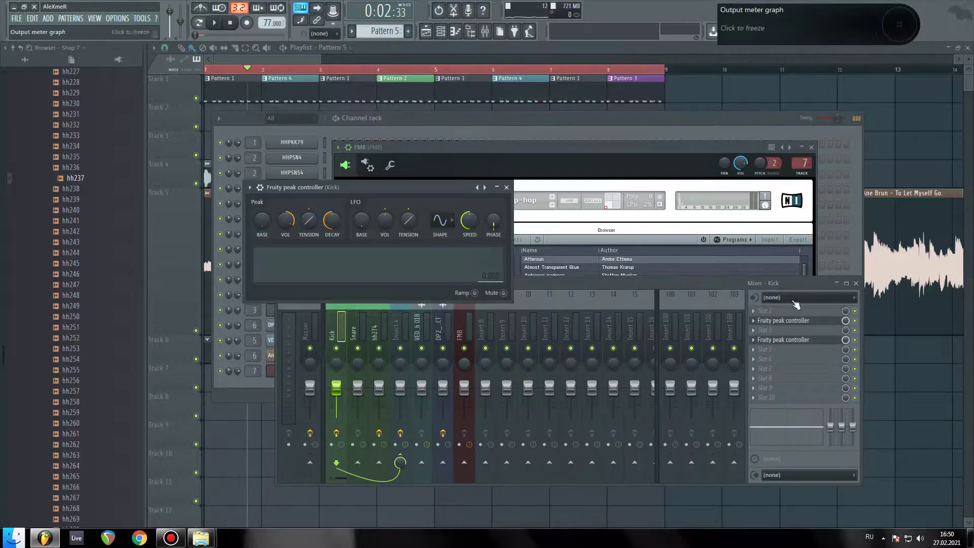
drag(398, 192, 434, 196)
double_click(429, 196)
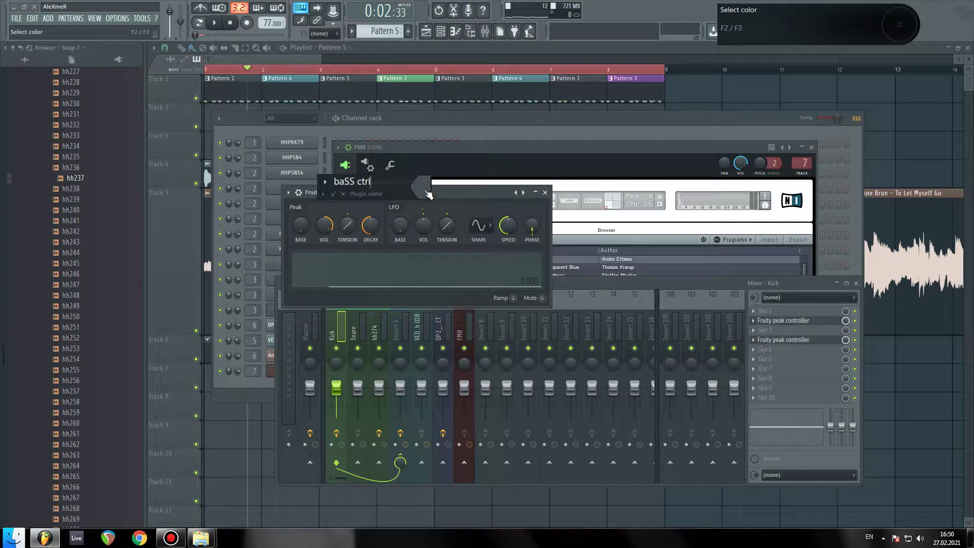
click(428, 193)
click(438, 217)
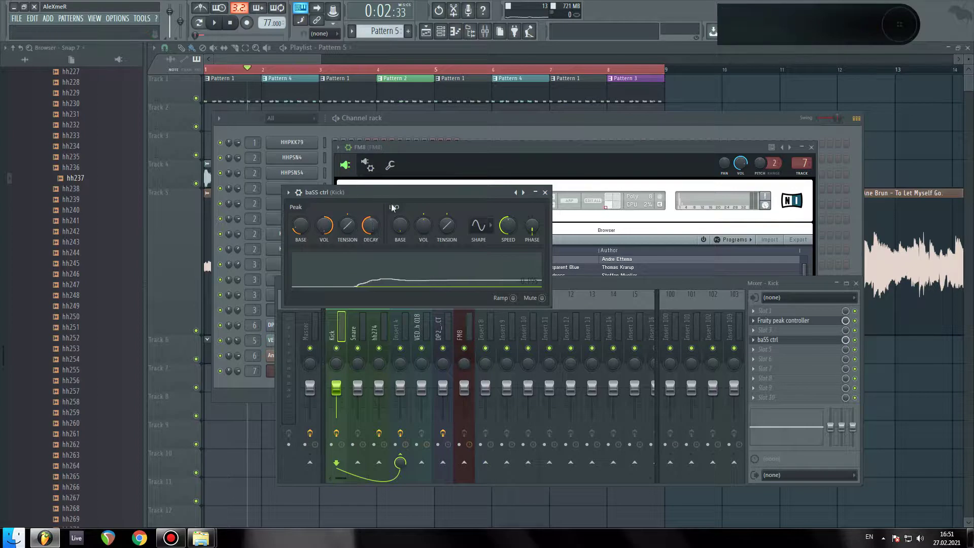
- Play the loop while adjusting the peak decay speed of baSS ctrl to the kick
key(space)
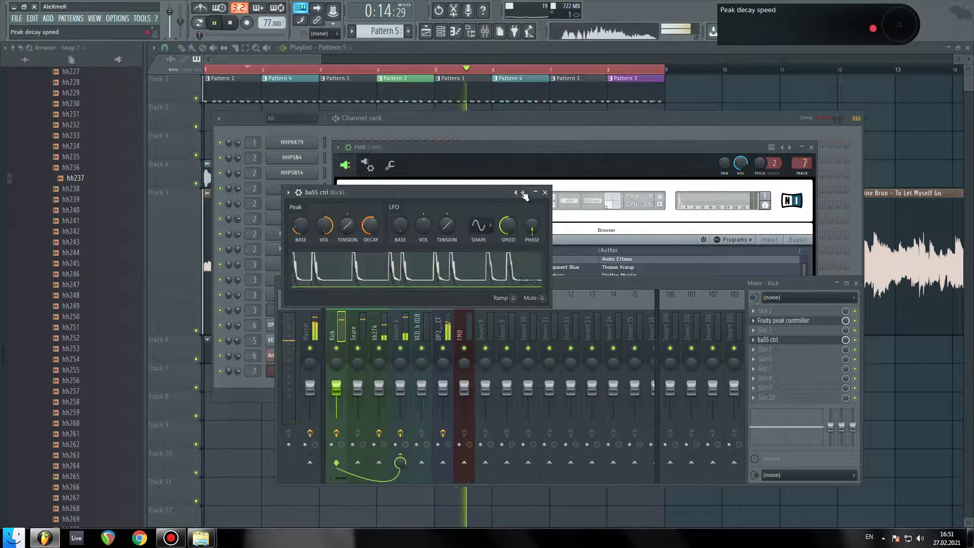
key(space)
- Insert RBass Mono in slot 3 of the FM8 mixer track and set its gain to -0.9 dB
drag(575, 144, 546, 122)
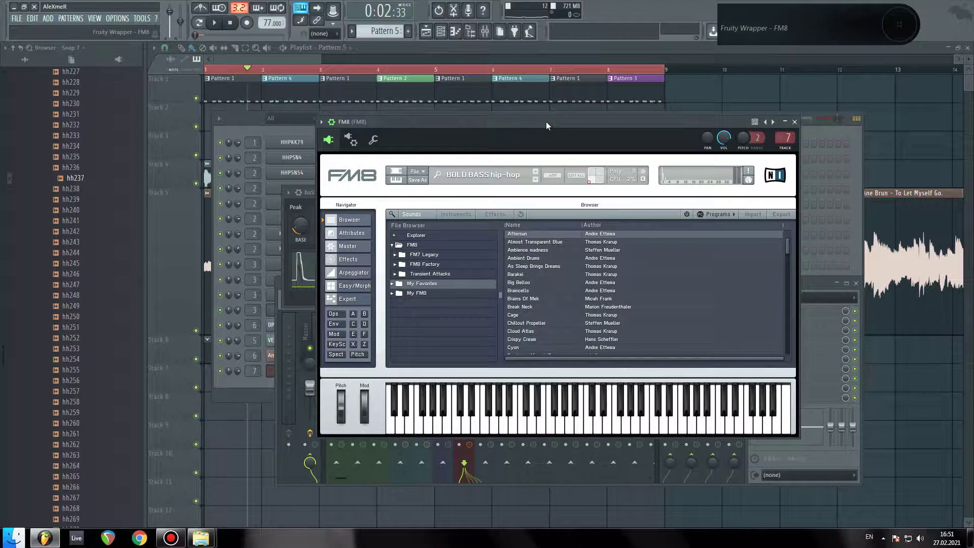
click(485, 33)
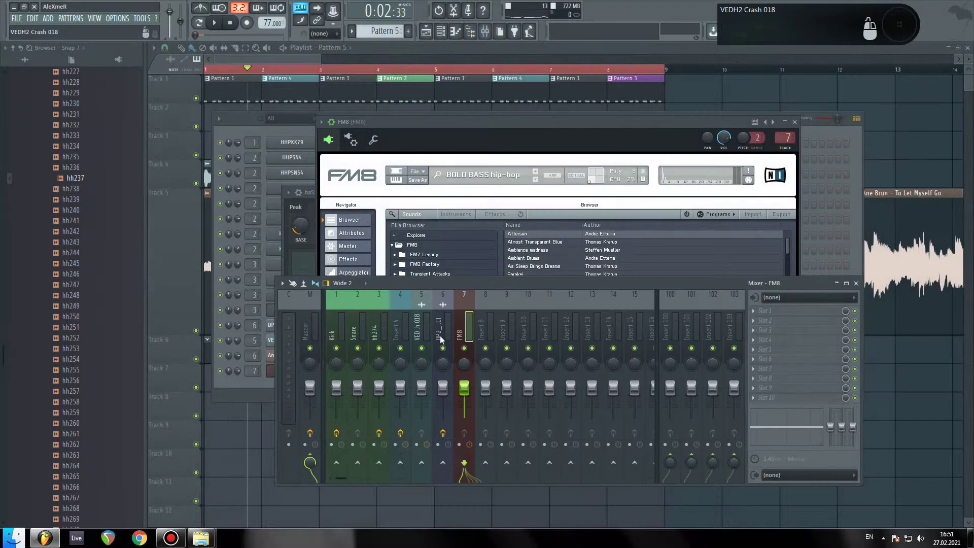
click(812, 331)
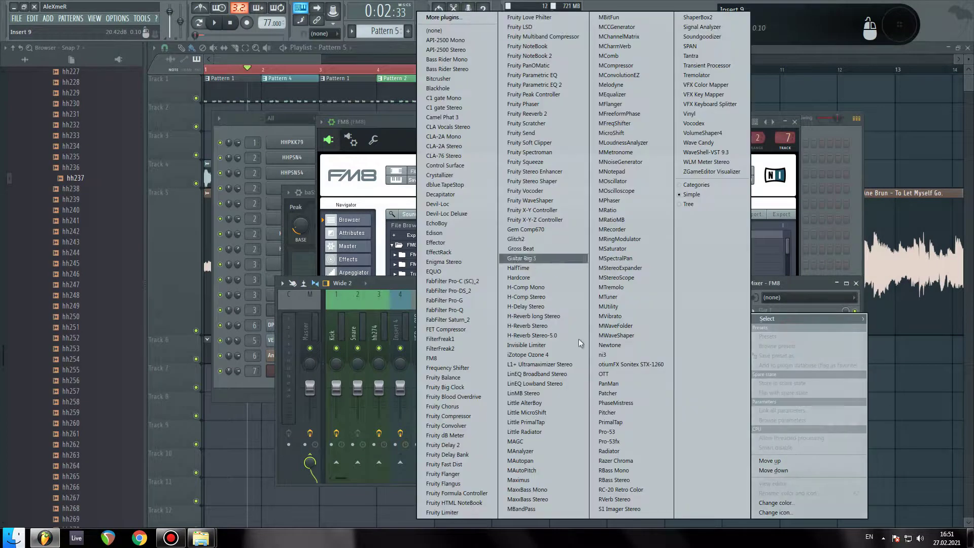
click(626, 471)
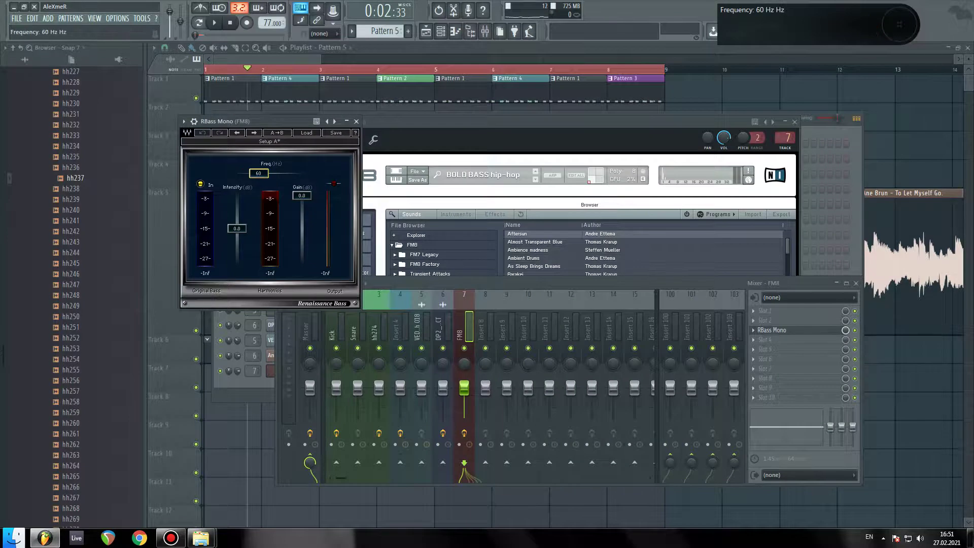
drag(281, 120, 490, 135)
drag(538, 209, 538, 212)
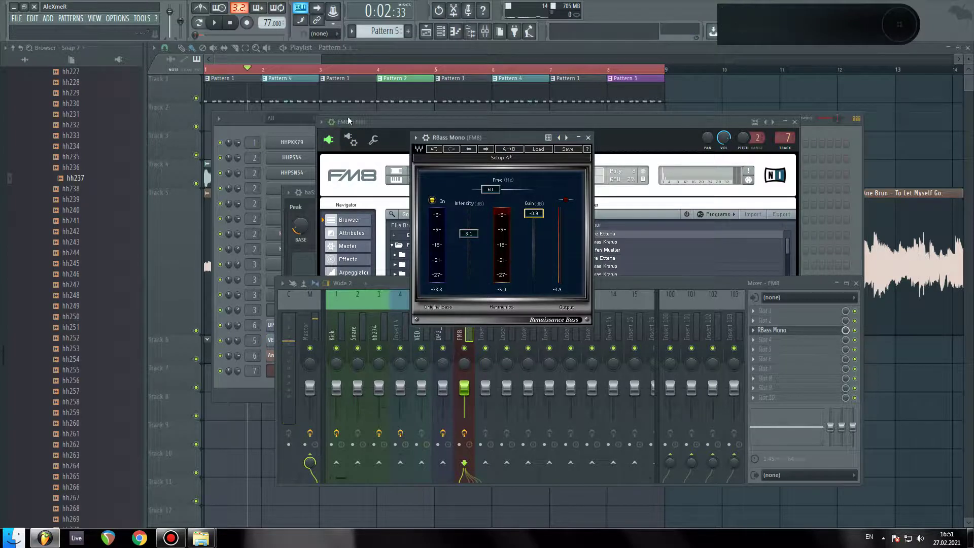
- Open the piano roll for the FM8 channel in Pattern 5
key(F12)
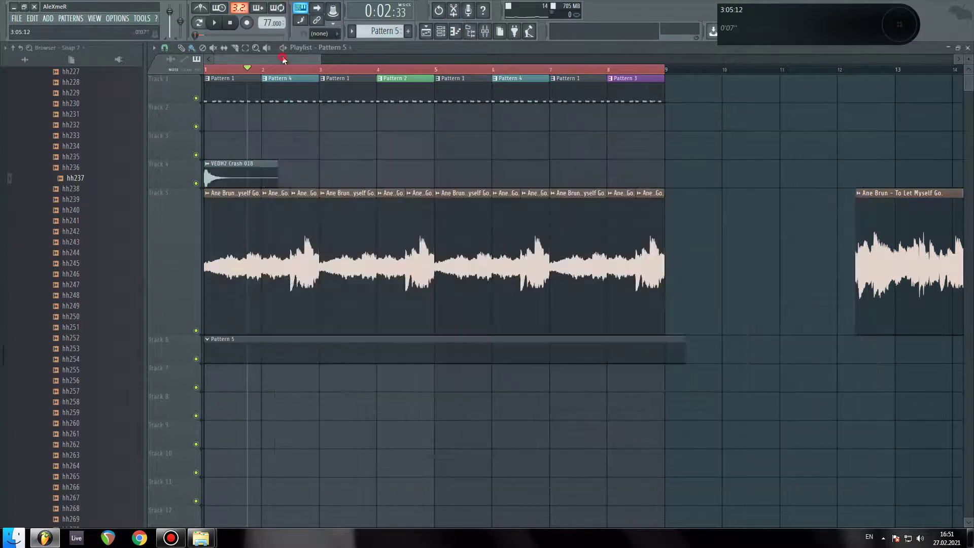
key(F6)
right_click(305, 370)
click(353, 370)
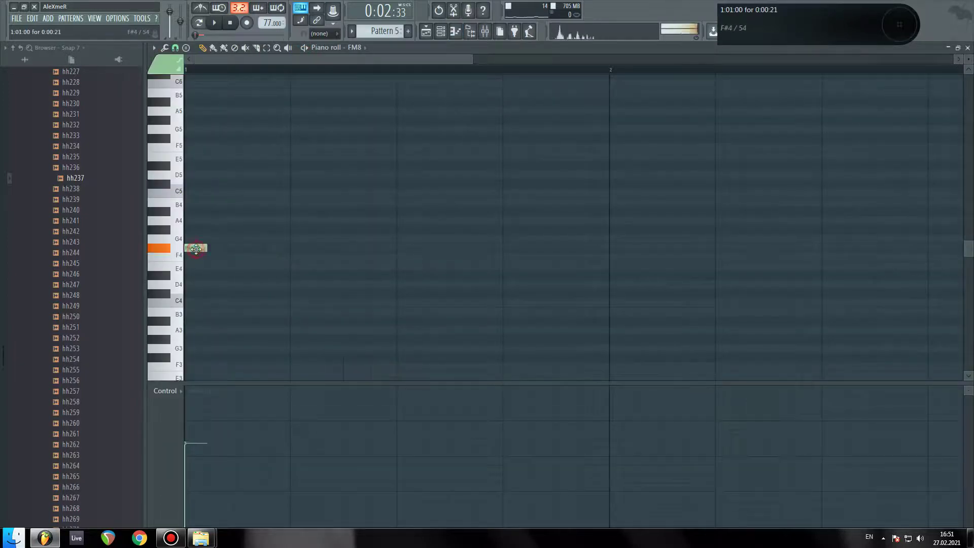
- Try a D4 bass note in the first beat of bar 1 against the playing loop
scroll(213, 252, down, 4)
mouse_move(188, 220)
mouse_down()
mouse_move(190, 230)
mouse_move(261, 229)
mouse_up()
click(230, 22)
key(space)
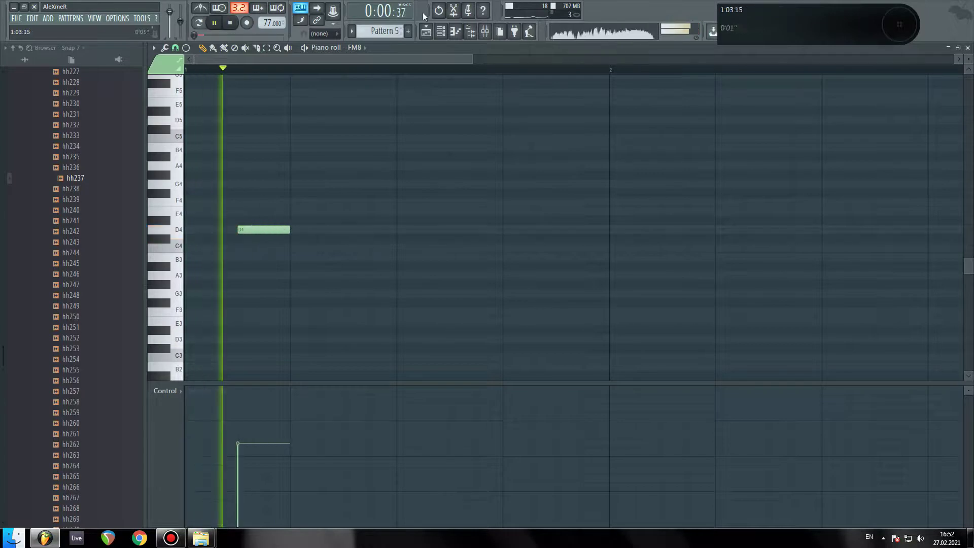
- Lower the FM8 mixer track's volume slightly while the loop plays
key(F9)
drag(466, 384, 463, 395)
key(space)
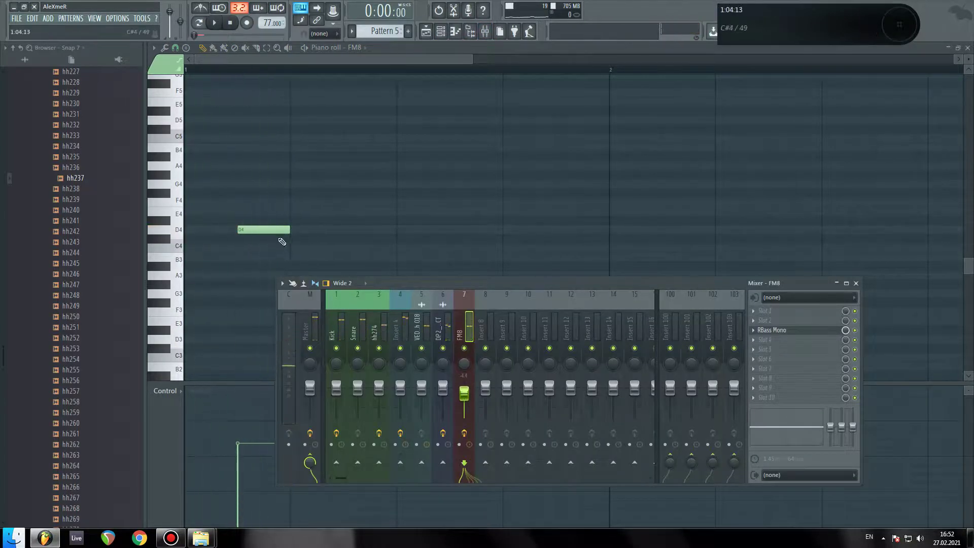
- Try the D4 note at the start of bar 1, adjusting its length during playback
drag(260, 230, 191, 229)
key(space)
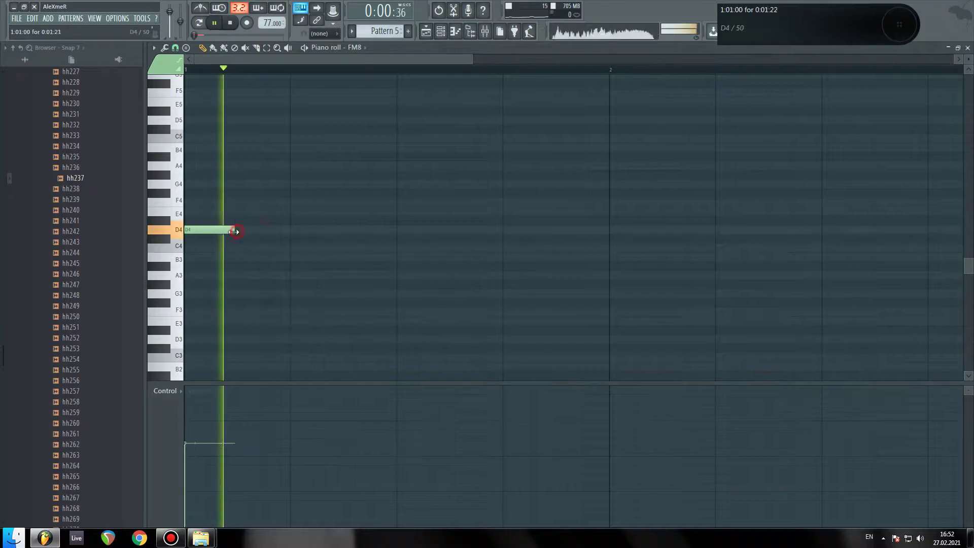
drag(235, 230, 289, 233)
key(space)
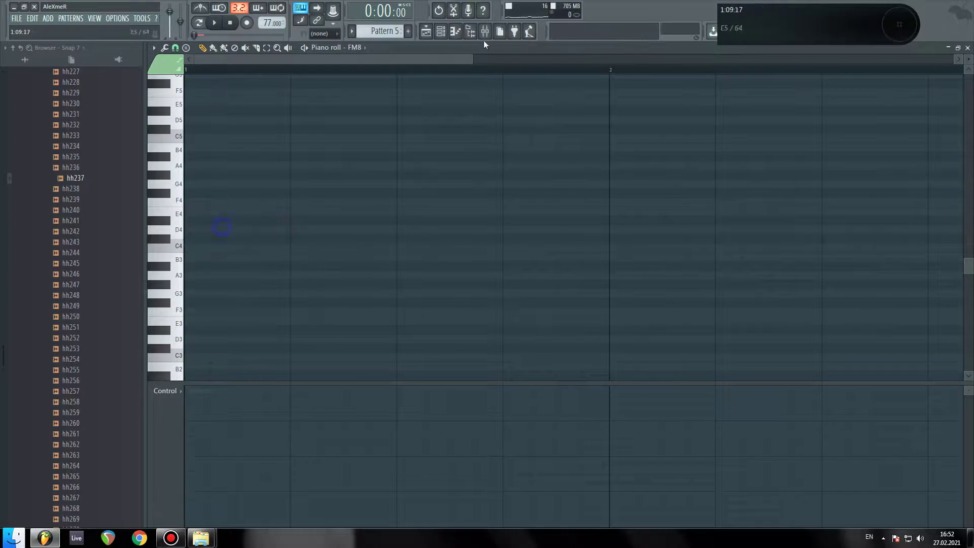
- Check the FM8 instrument window and its settings, and return to the piano roll
click(442, 31)
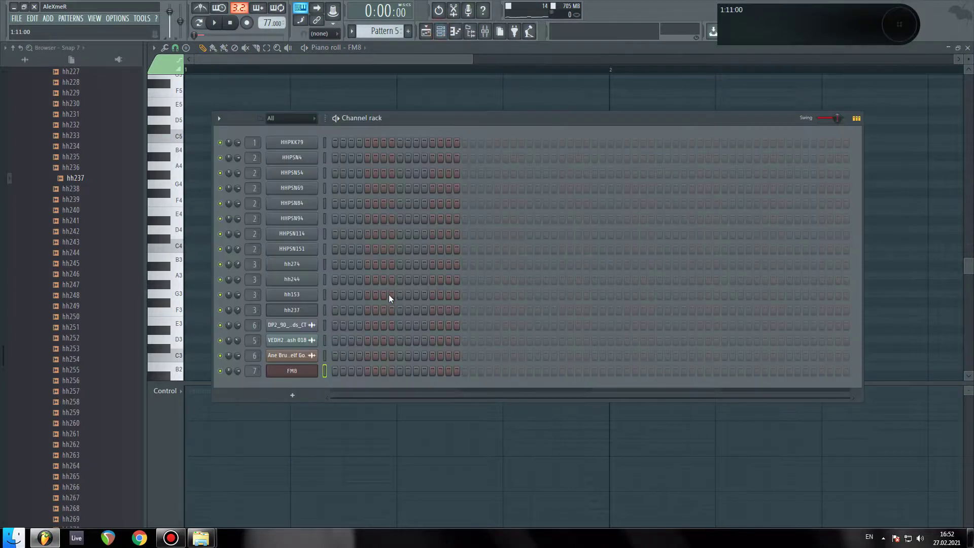
click(296, 371)
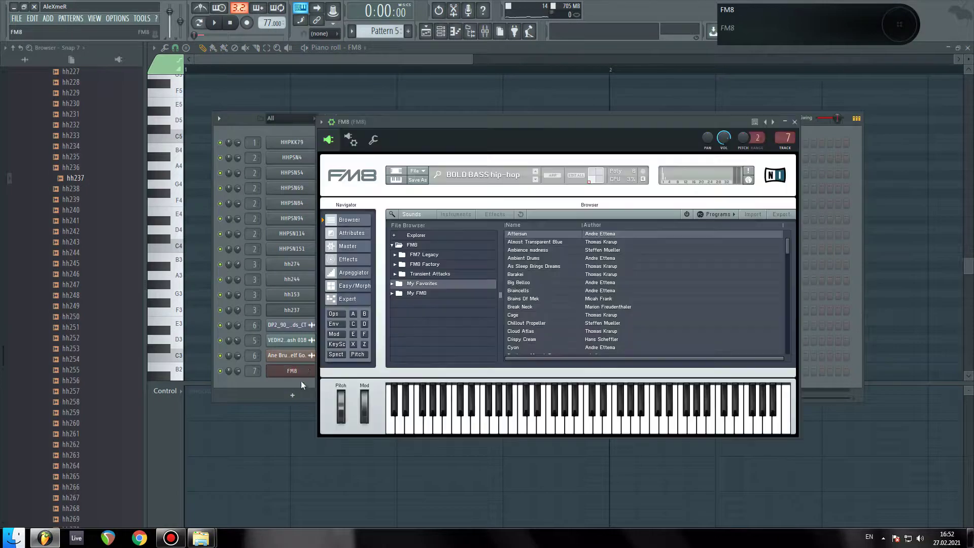
click(374, 142)
click(279, 53)
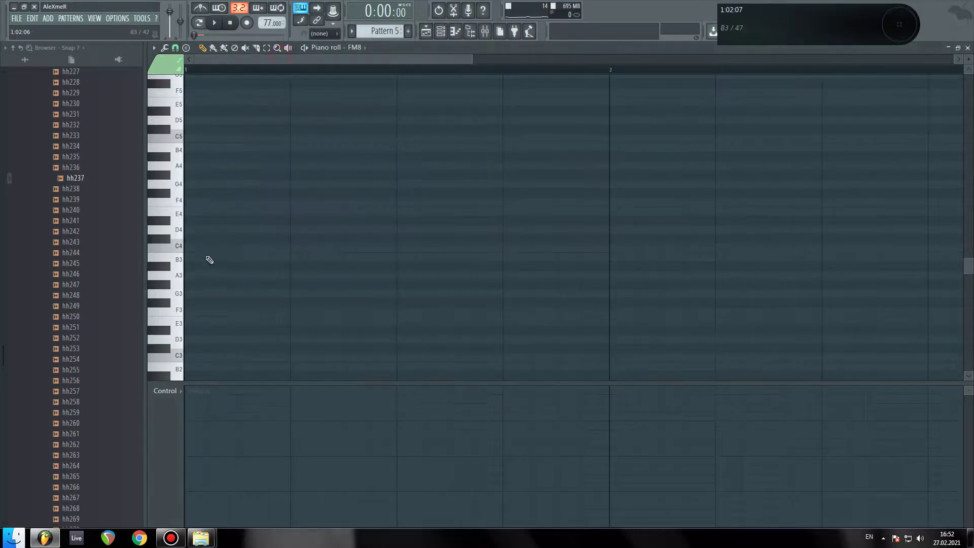
- Draw C4 bass notes on steps 1, 4, 7 and 11 of bar 1, shortening the second one
click(196, 248)
key(space)
click(264, 249)
drag(312, 248, 283, 249)
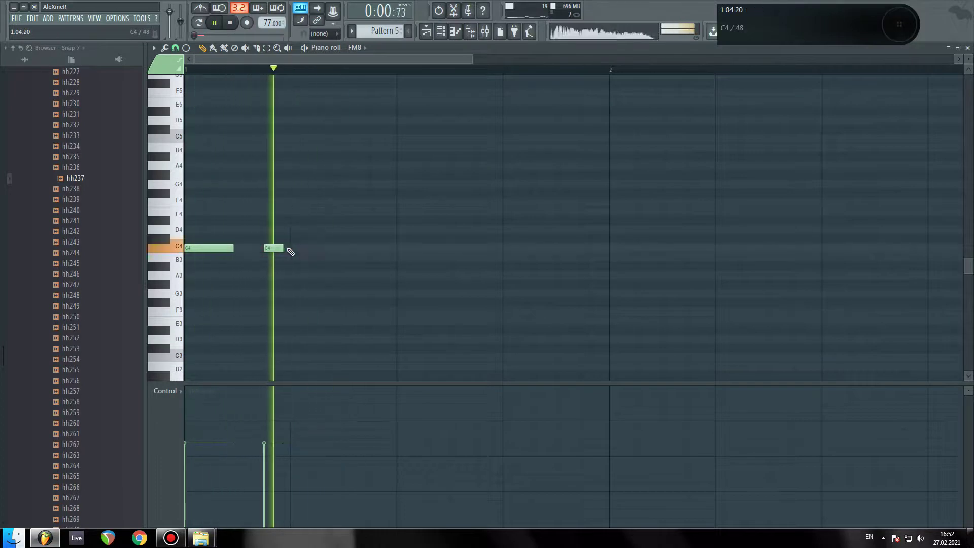
click(345, 248)
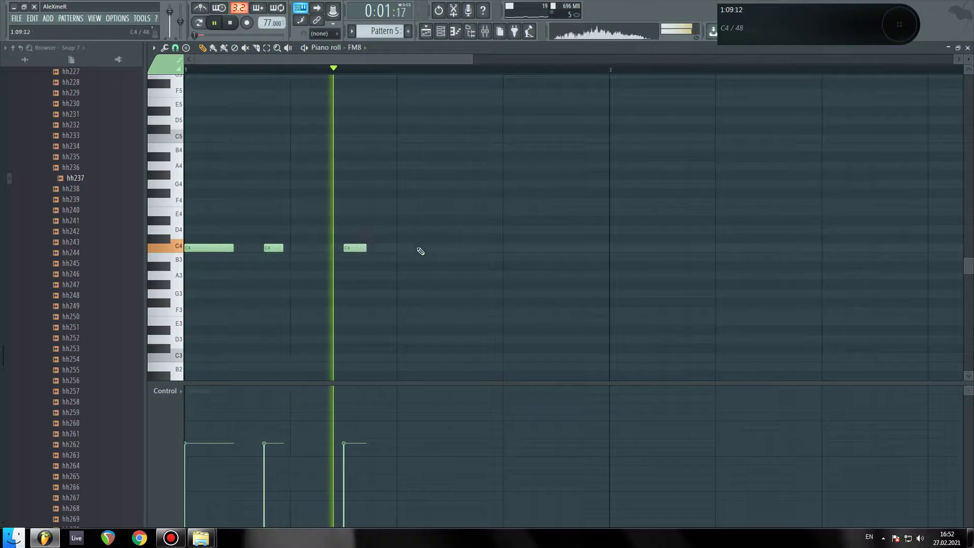
click(451, 248)
key(space)
key(space)
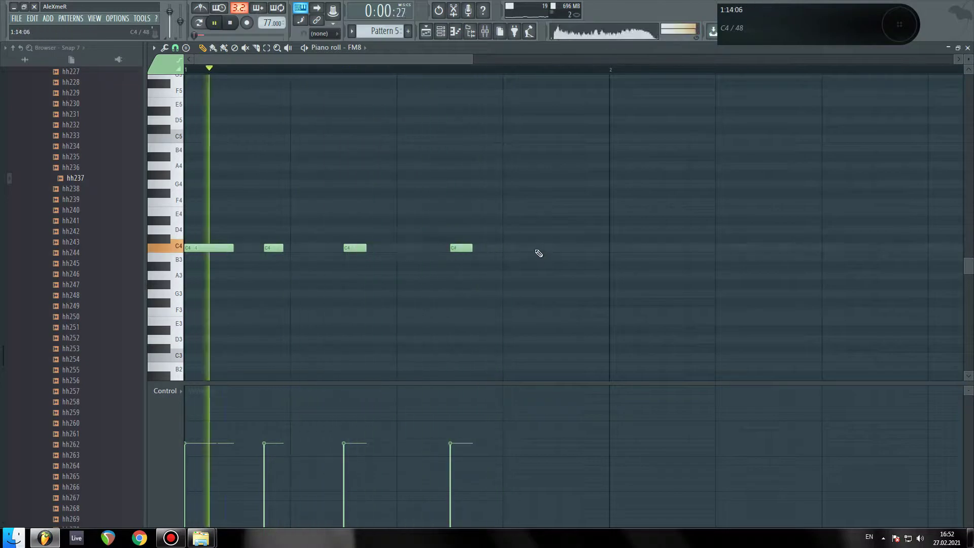
- Add two-step C4 notes on step 14 of bar 1 and at the start of bar 2
click(531, 248)
drag(552, 248, 582, 248)
drag(509, 156, 614, 172)
click(617, 248)
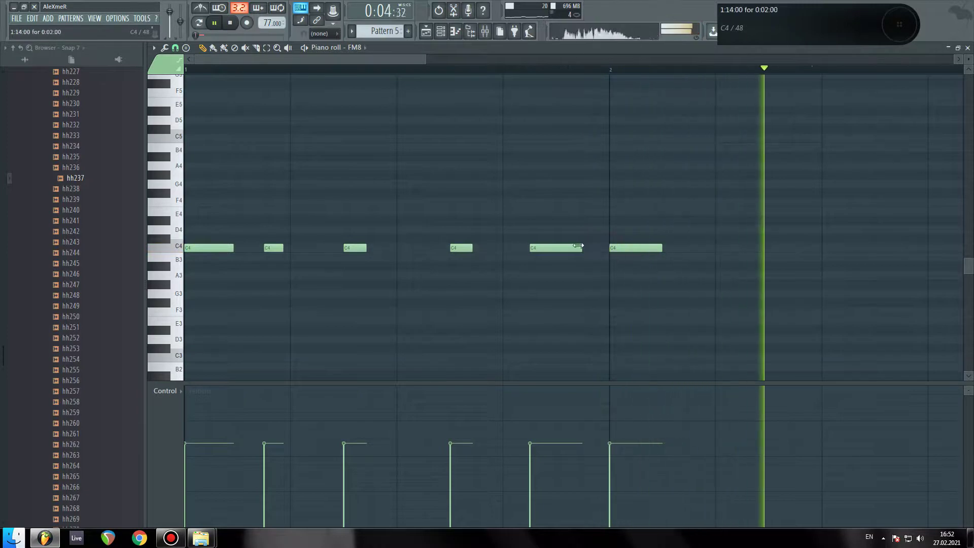
scroll(346, 74, down, 1)
key(space)
scroll(346, 74, down, 1)
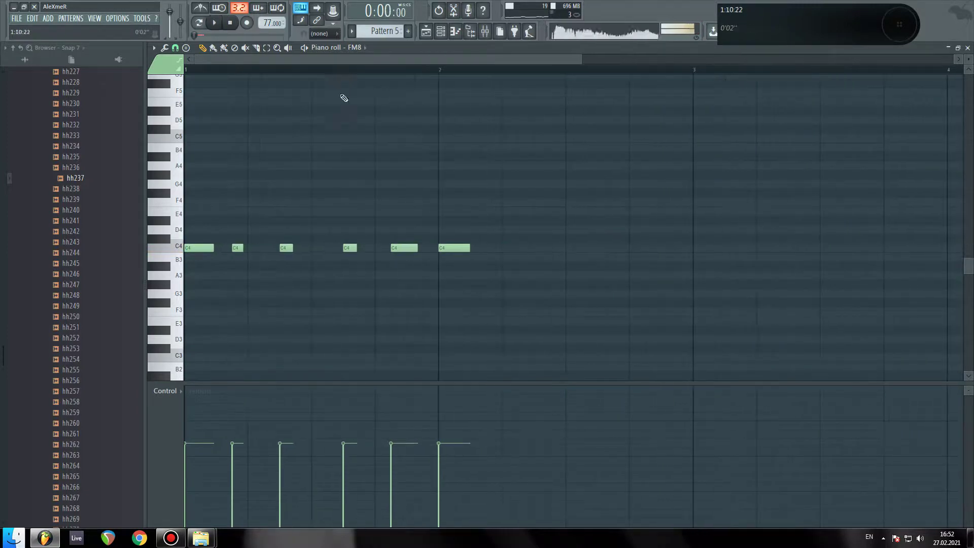
- Play the bass line and add a short C4 note on step 4 of bar 2
drag(684, 284, 537, 189)
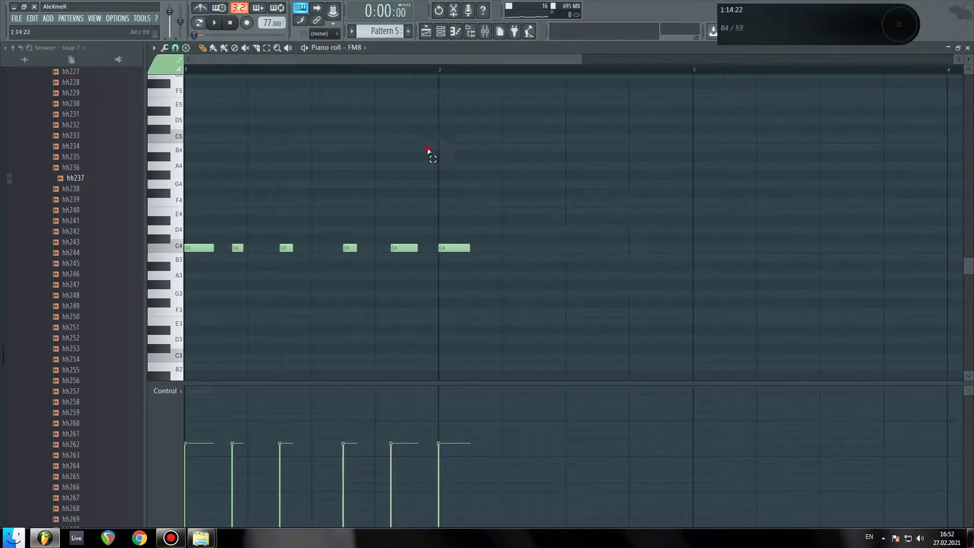
key(space)
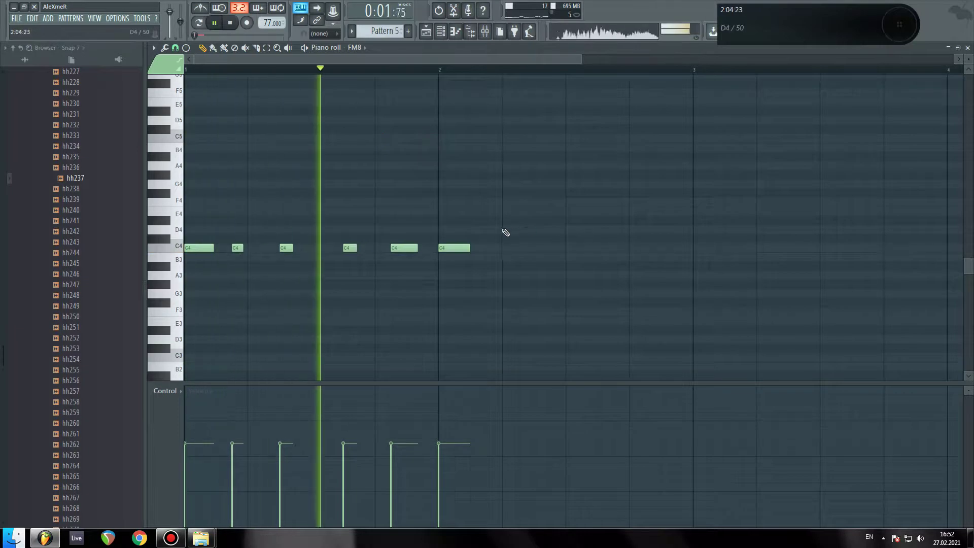
key(space)
key(space)
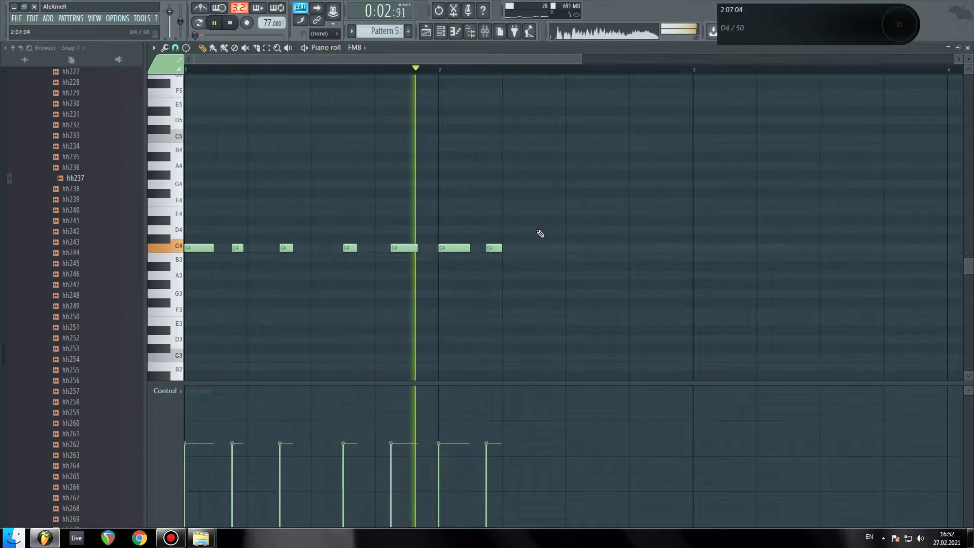
- Place a short D#4 note on step 8 of bar 2 and check its timing by replaying the loop
click(521, 221)
key(space)
drag(528, 220, 554, 221)
click(437, 71)
key(space)
key(space)
key(space)
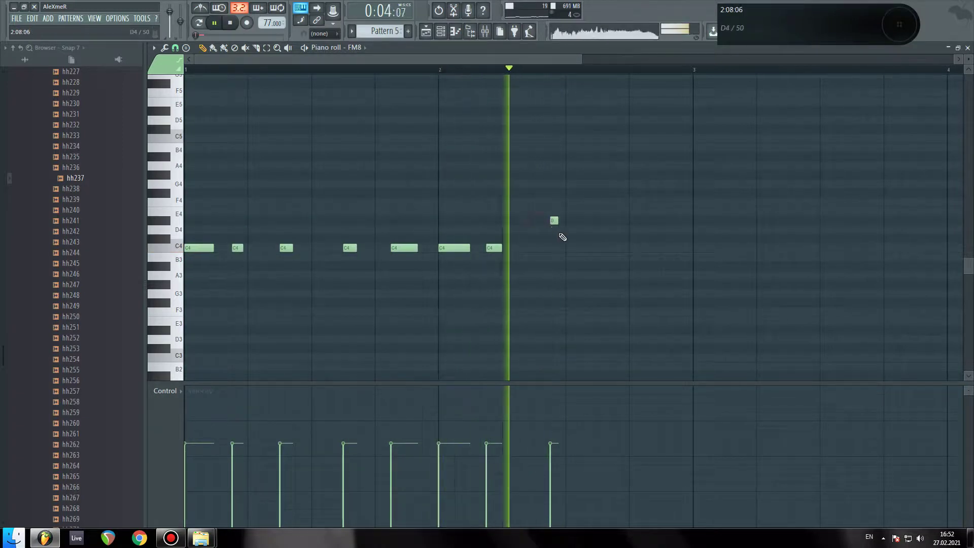
- Finish bar 2 with a short D4 note on step 11 and a two-step G3 note on step 14
click(601, 229)
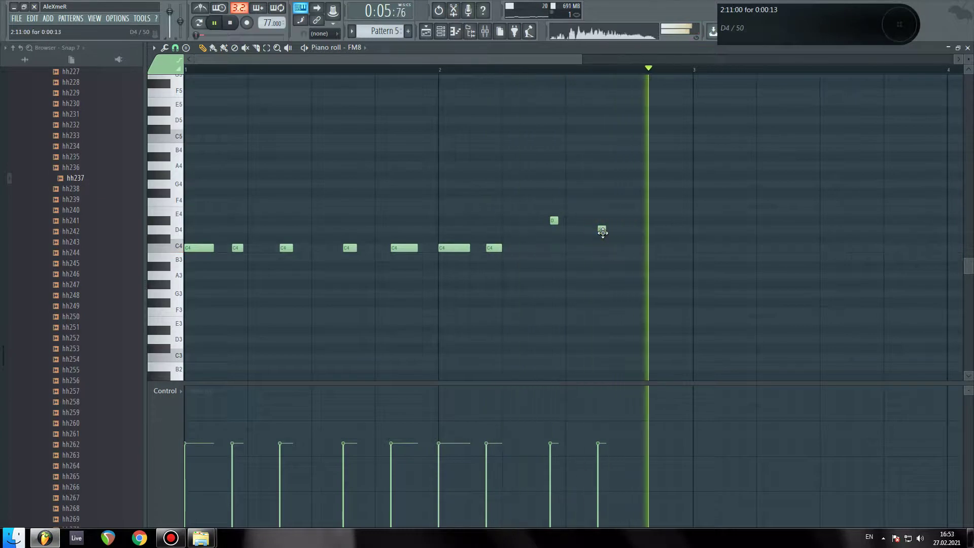
click(653, 248)
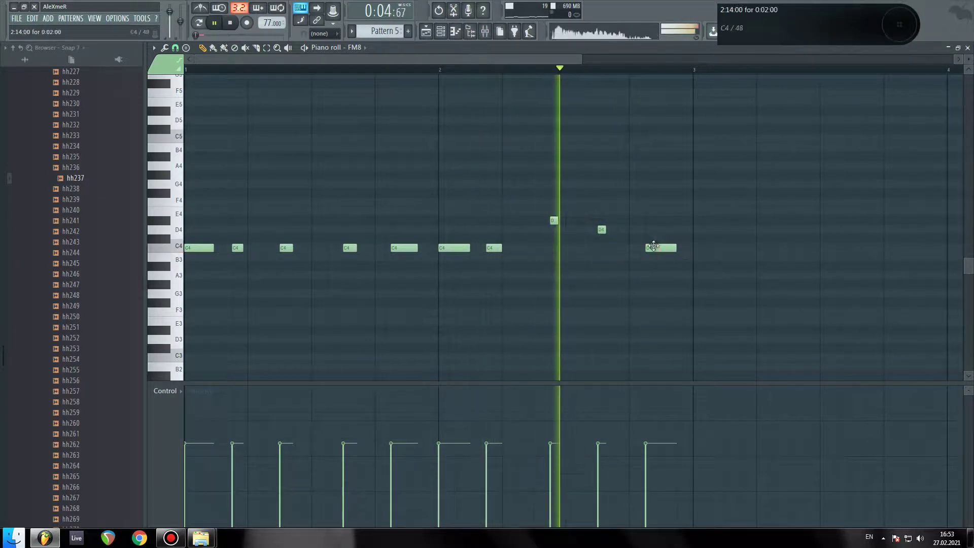
drag(655, 249, 660, 293)
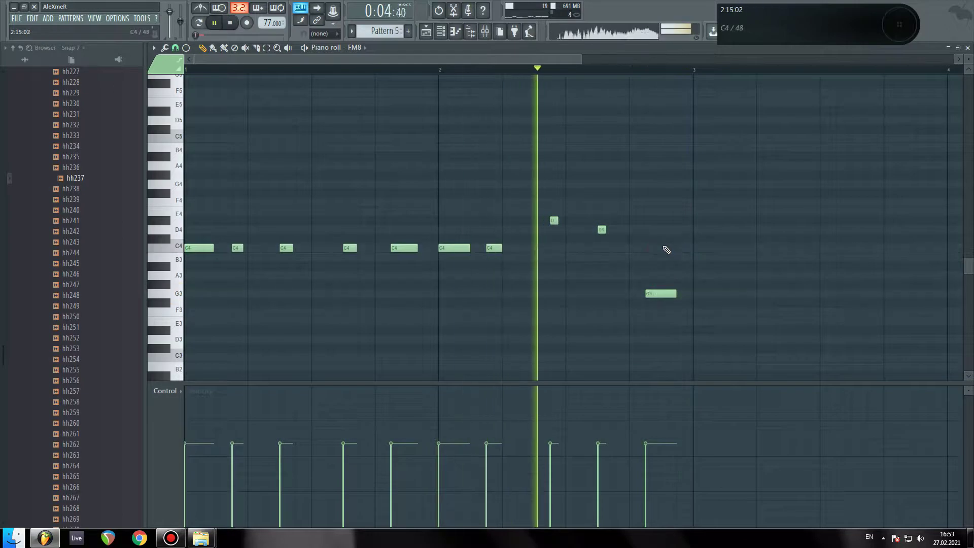
key(space)
- Duplicate the two-bar bass phrase into bars 3 and 4 and listen to the result
drag(731, 314, 197, 150)
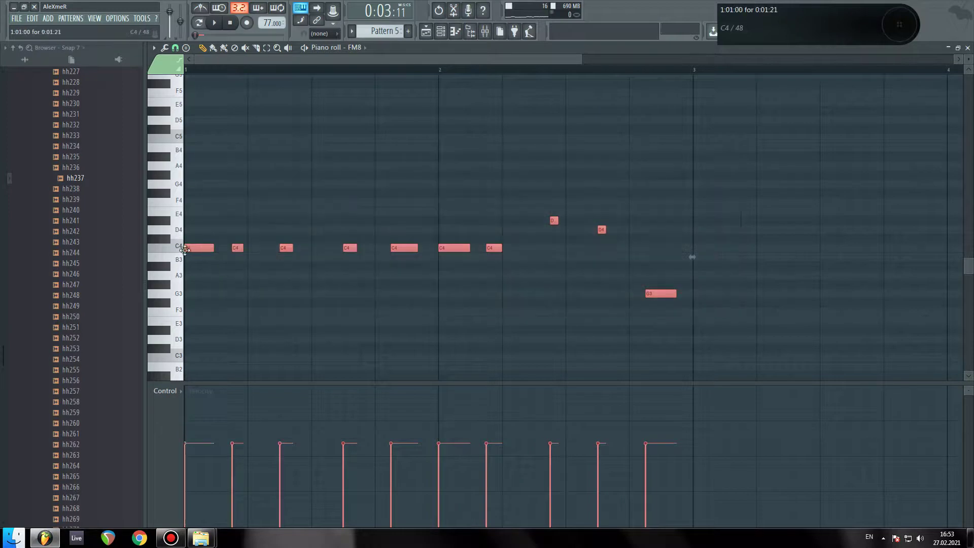
key(ctrl+b)
click(583, 152)
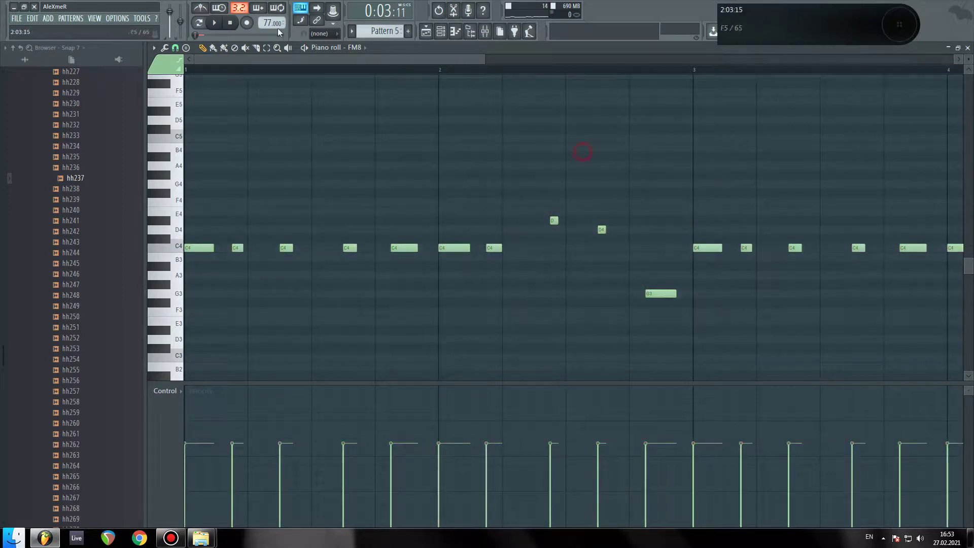
key(space)
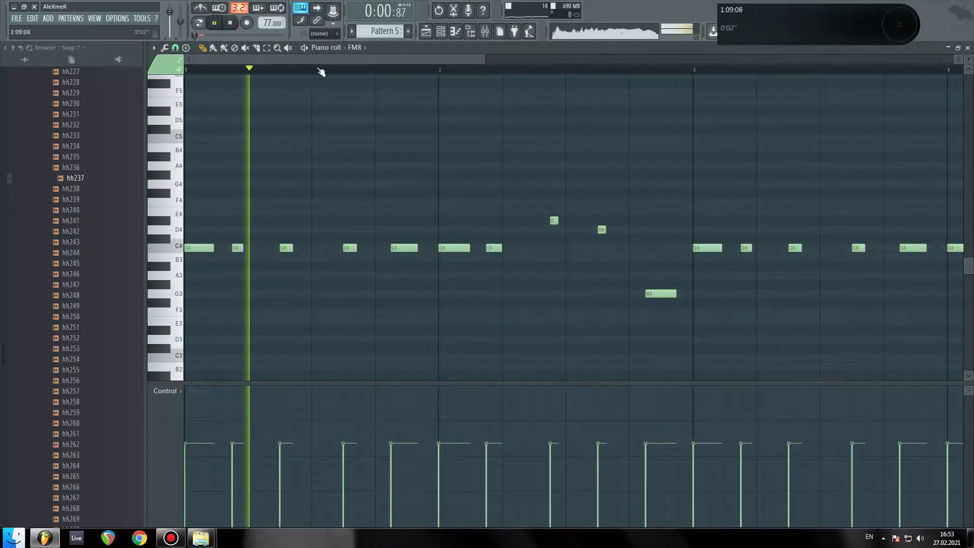
scroll(270, 68, down, 2)
scroll(270, 68, down, 2)
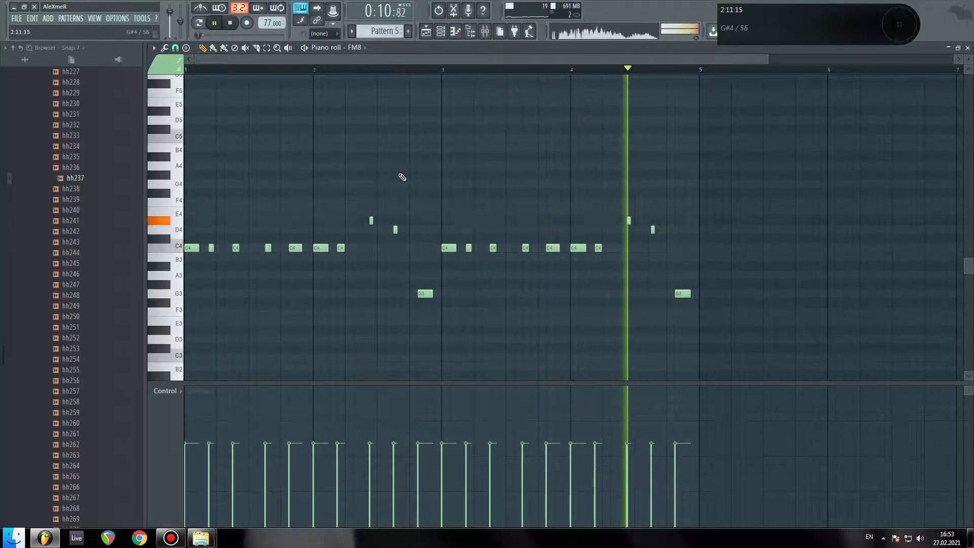
key(space)
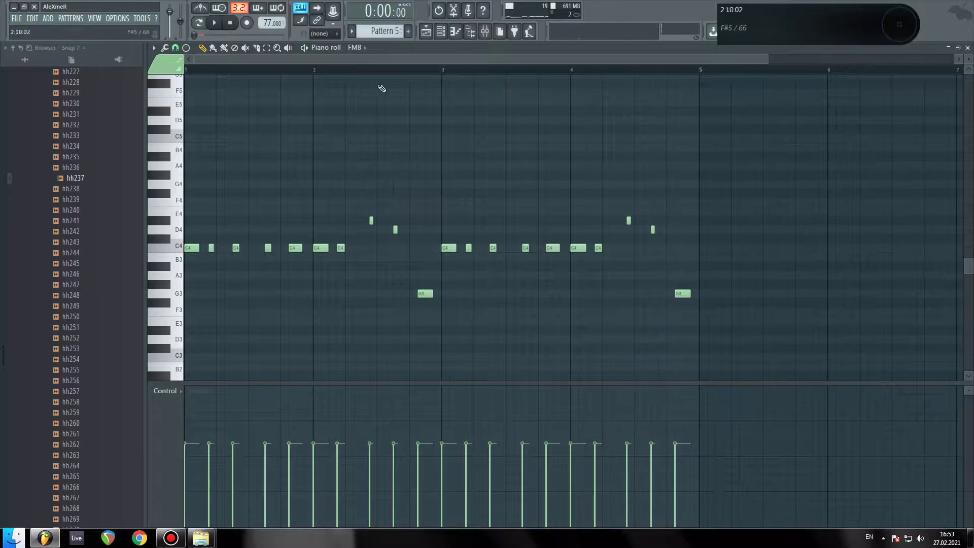
- Lengthen the D4 notes in bars 2 and 4 while playing the bass line
scroll(374, 76, up, 4)
key(space)
key(space)
key(space)
drag(439, 231, 457, 232)
scroll(328, 70, down, 4)
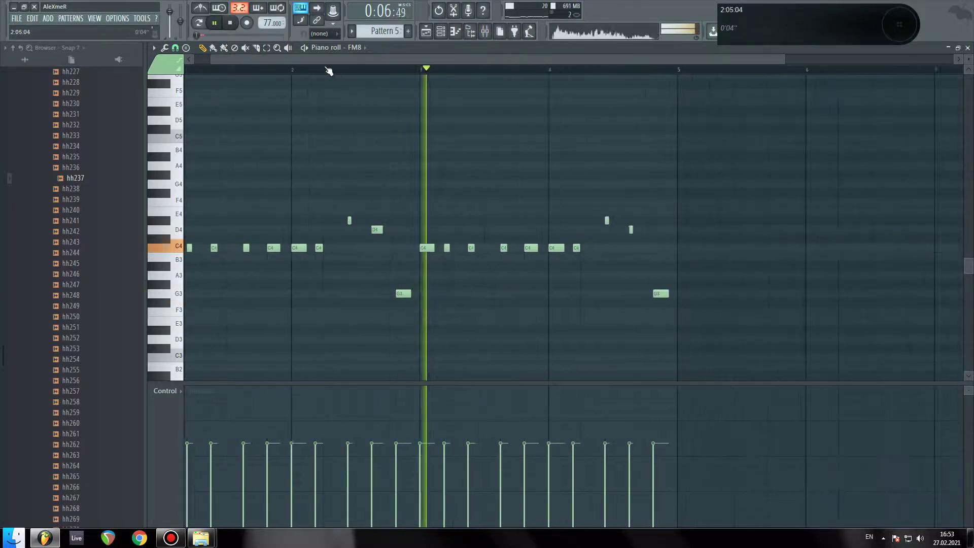
drag(540, 230, 549, 232)
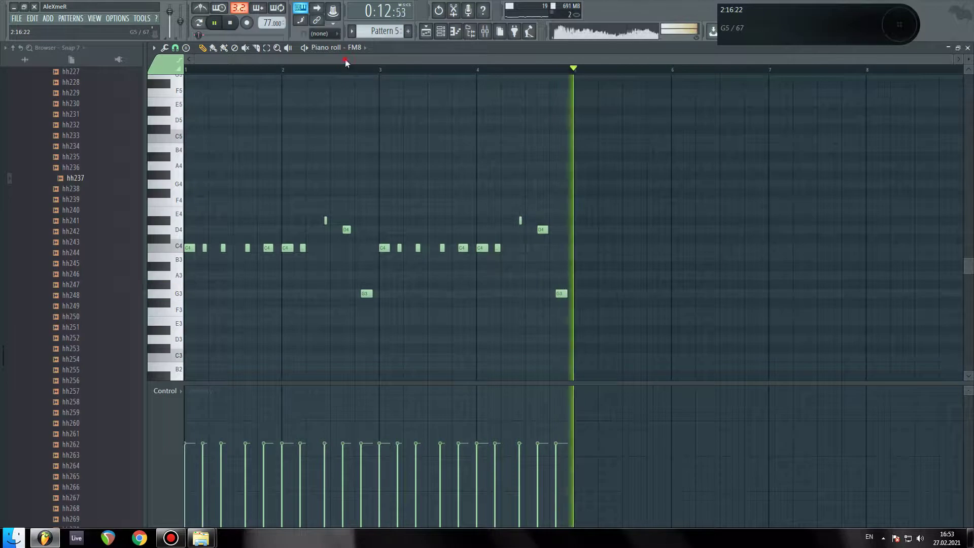
- Duplicate the four-bar bass phrase and align the copy to the start of bar 5, filling bars 5 to 8
drag(633, 315, 123, 147)
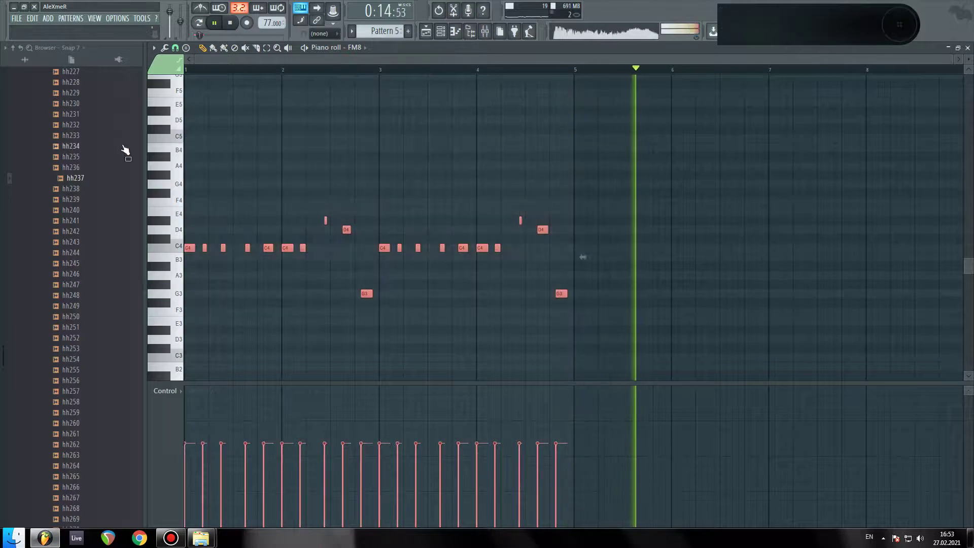
key(ctrl+b)
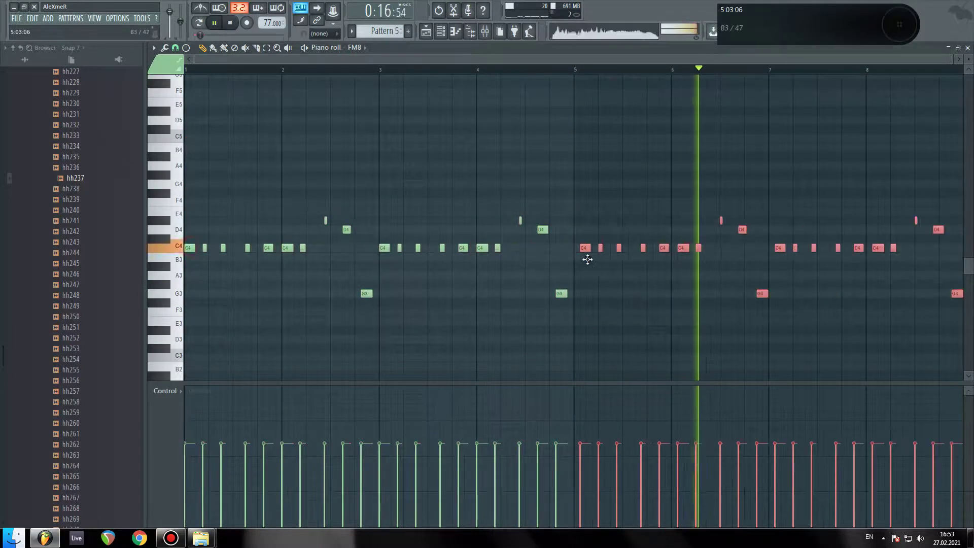
drag(583, 259, 579, 260)
ctrl+click(535, 145)
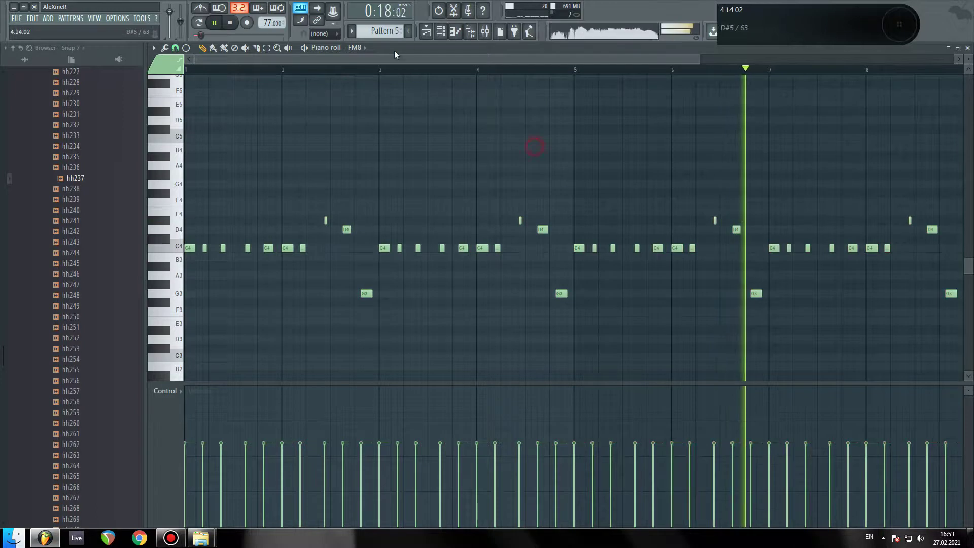
- Listen to the bass line with the drums and chopped sample in the playlist, ending with playback stopped
click(427, 32)
drag(363, 60, 218, 60)
scroll(219, 59, up, 2)
drag(458, 113, 616, 137)
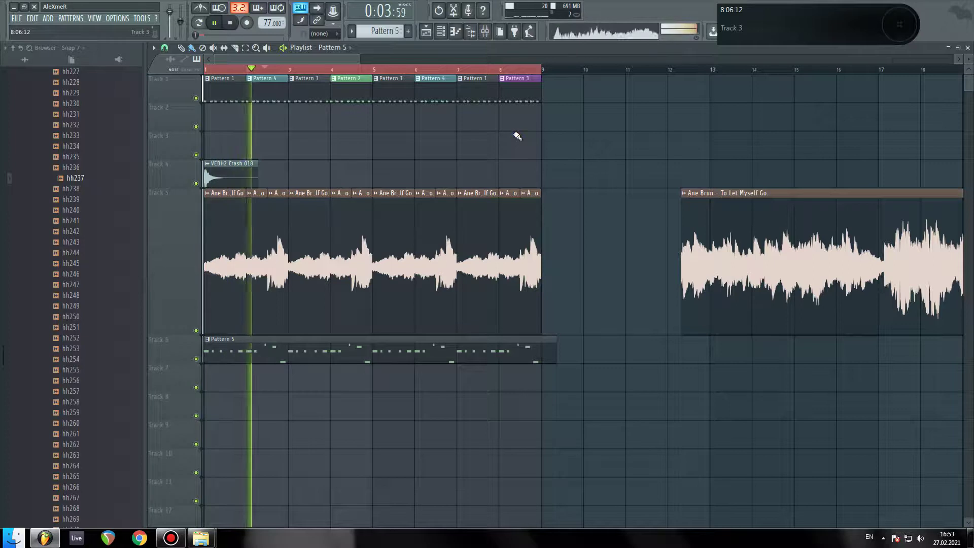
drag(313, 122, 434, 148)
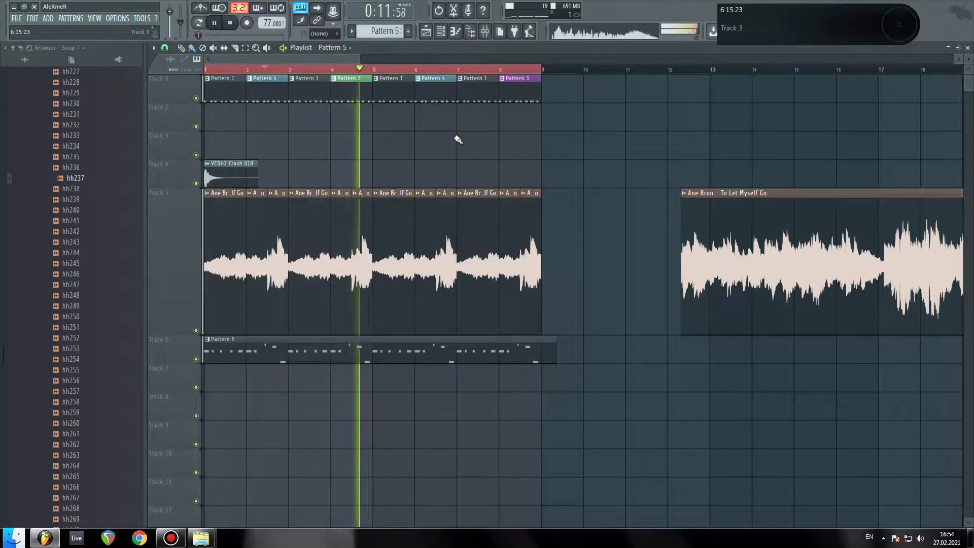
key(space)
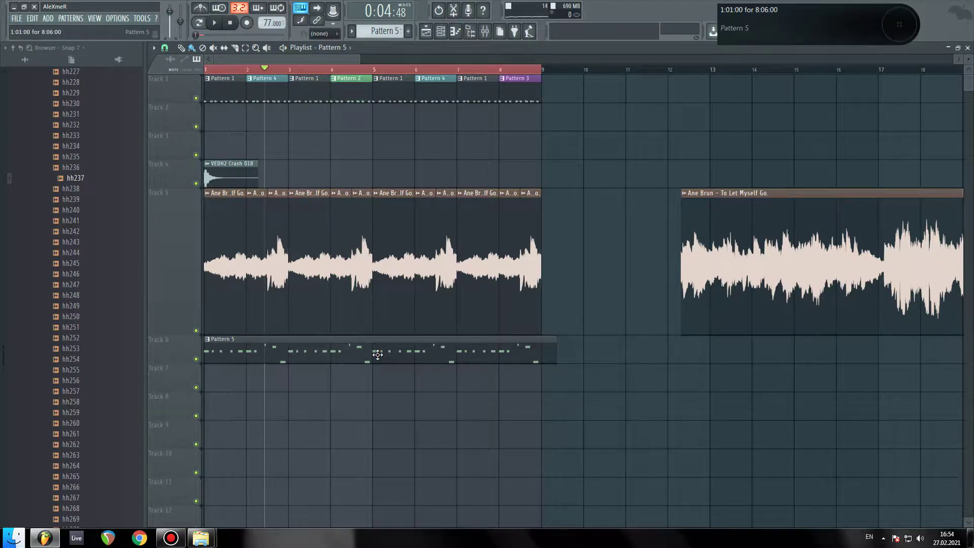
- Mute the Ane Brun sample on Track 5 and the bass pattern on Track 6 in the playlist
click(195, 331)
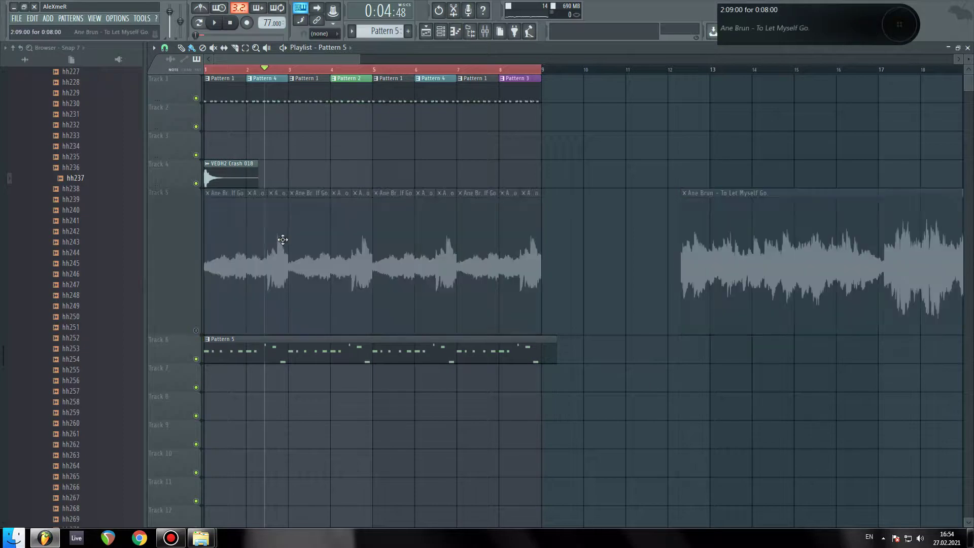
click(440, 31)
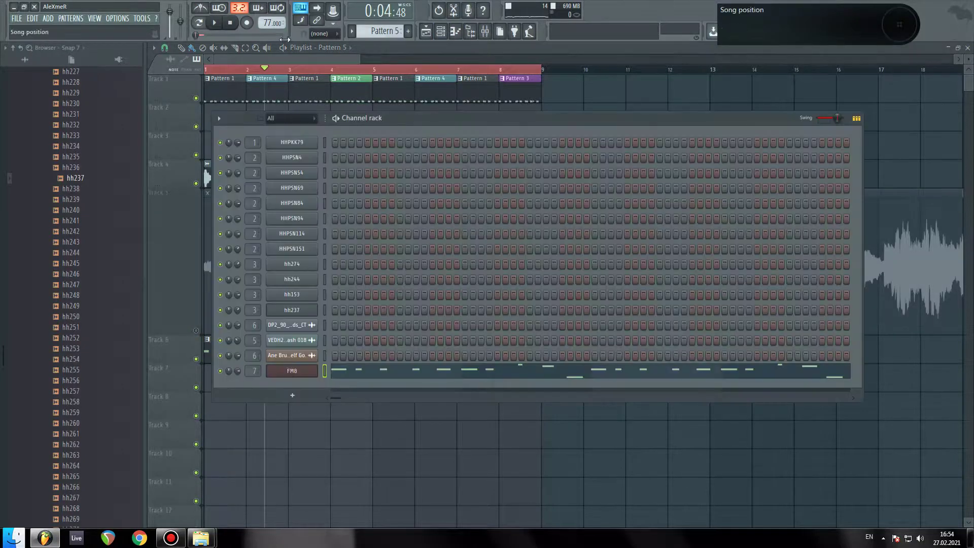
click(258, 60)
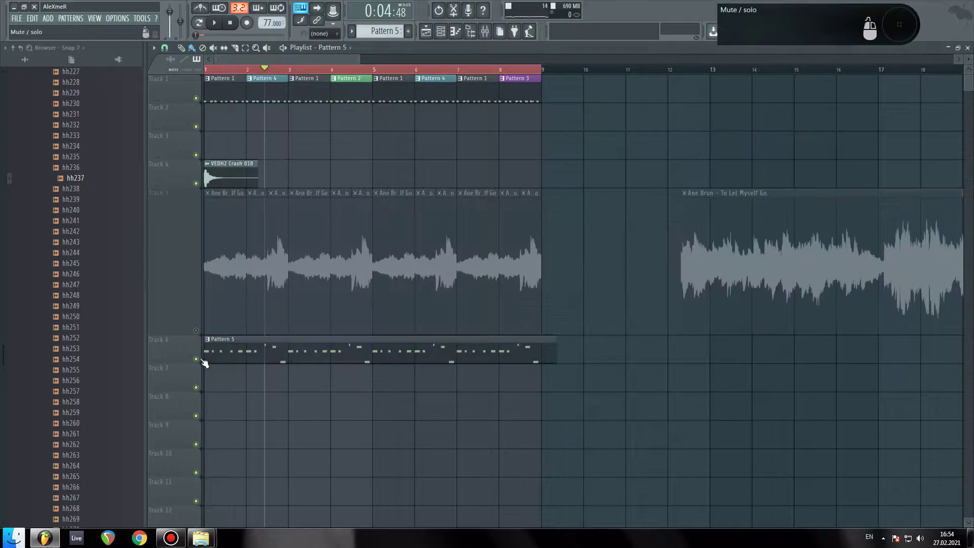
click(196, 359)
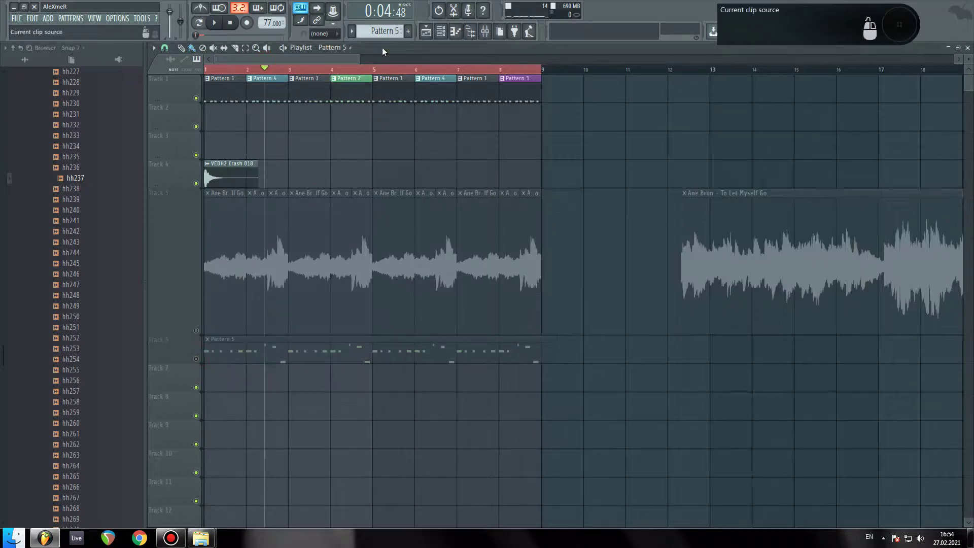
- Create a new empty pattern and place it on Track 3 across bars 1 to 8
click(408, 31)
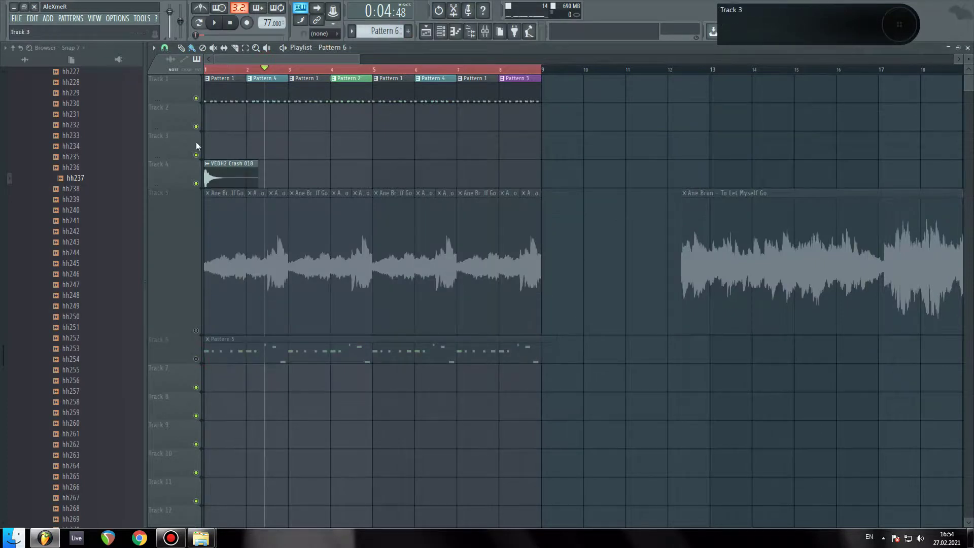
click(224, 136)
drag(249, 137, 601, 146)
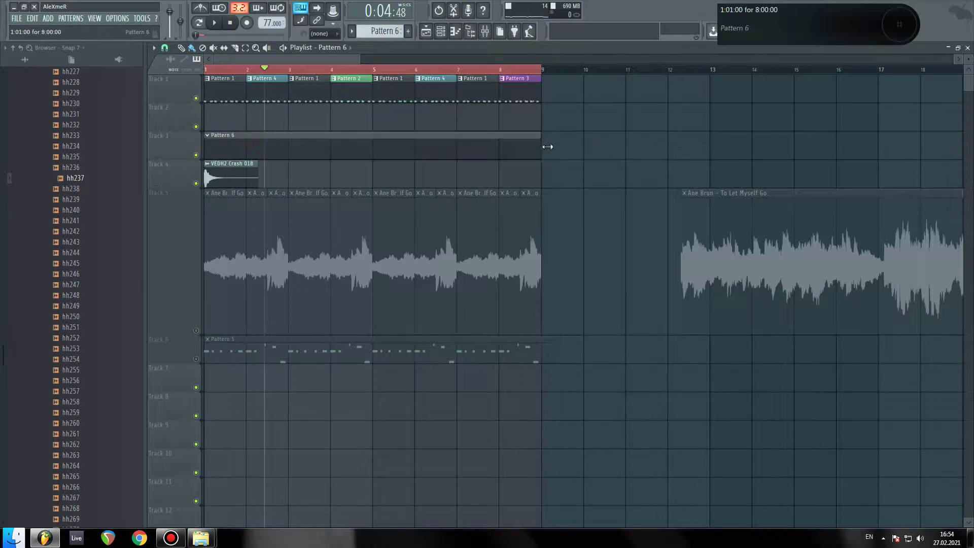
- Rename the new pattern as smpl and increase the height of Track 3 in the playlist
key(F2)
click(385, 45)
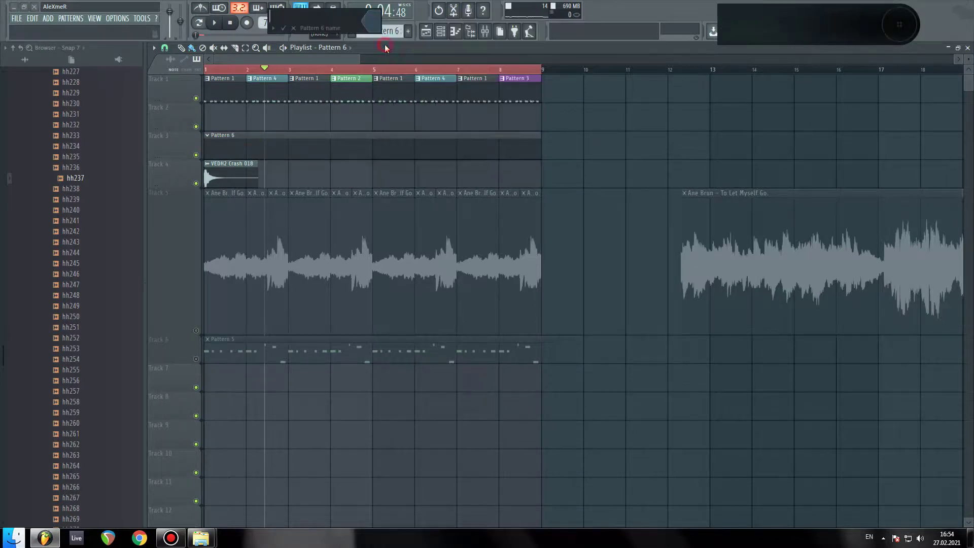
text(smpl)
key(Return)
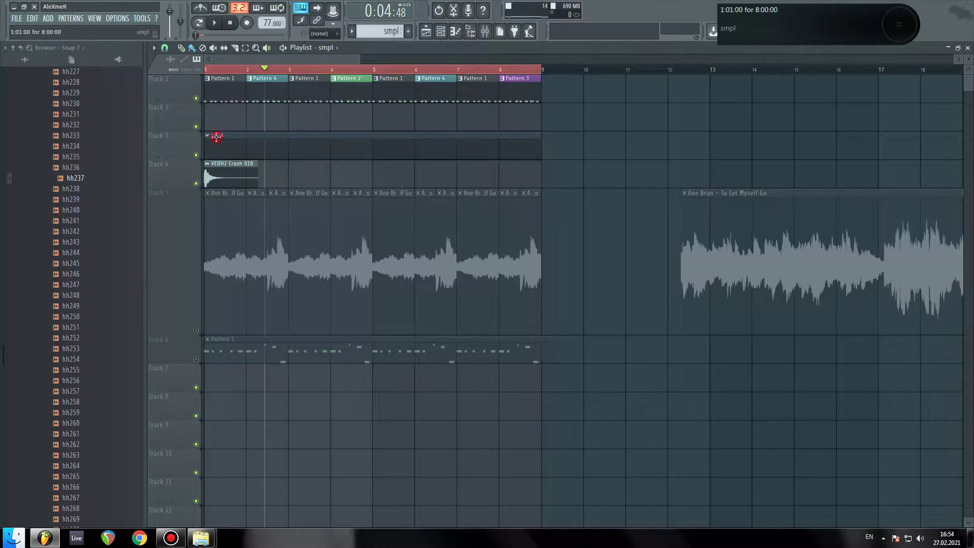
drag(166, 158, 166, 205)
- Add a Slicex channel below FM8 and move its window clear of the channel names
click(441, 31)
click(292, 395)
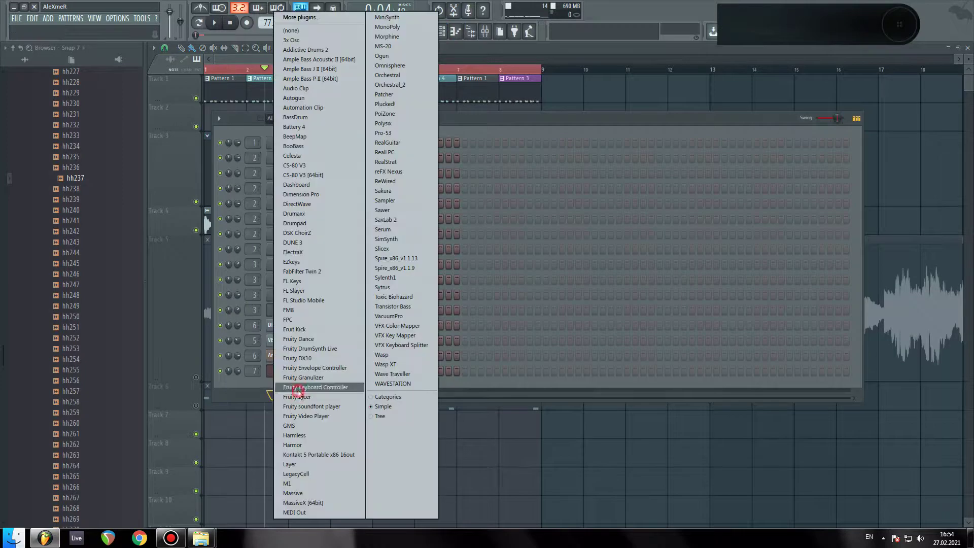
click(381, 248)
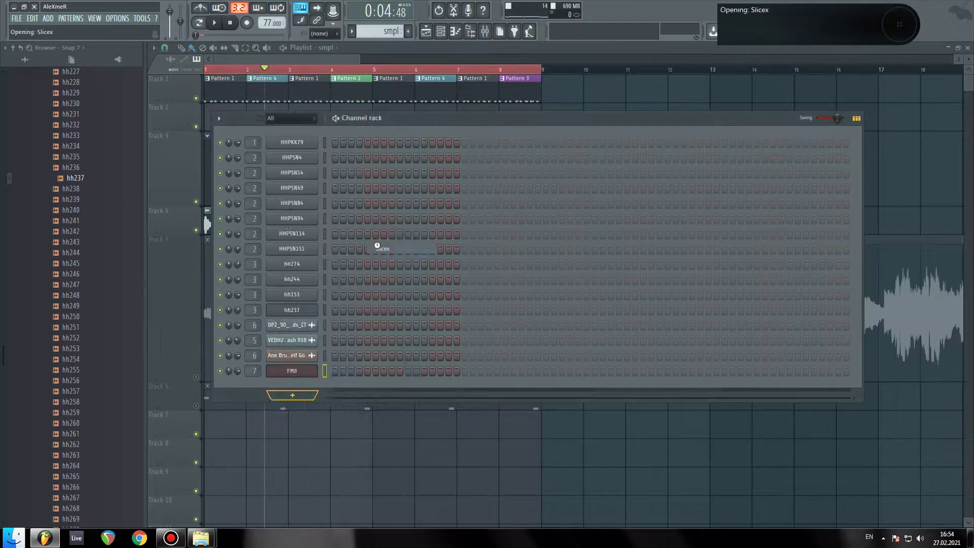
drag(333, 184, 389, 108)
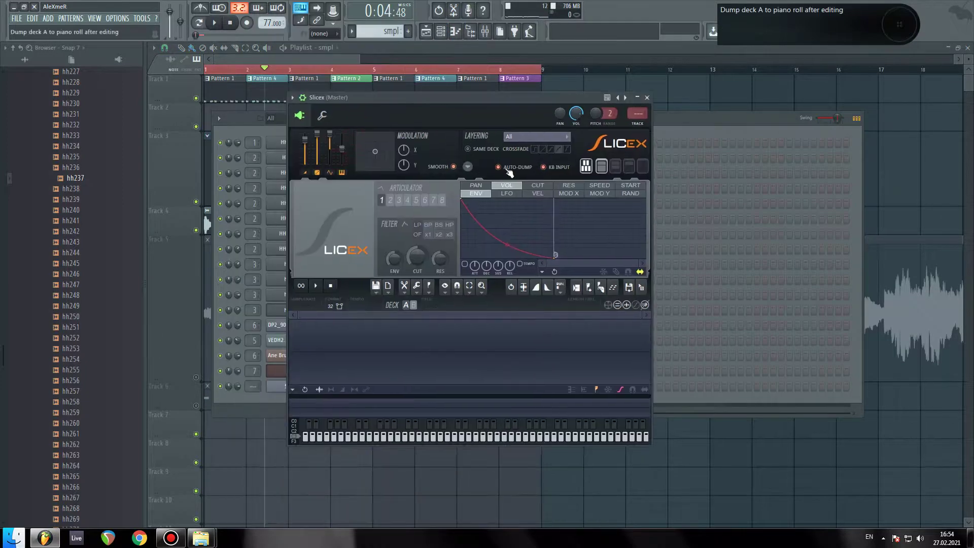
drag(477, 109, 602, 96)
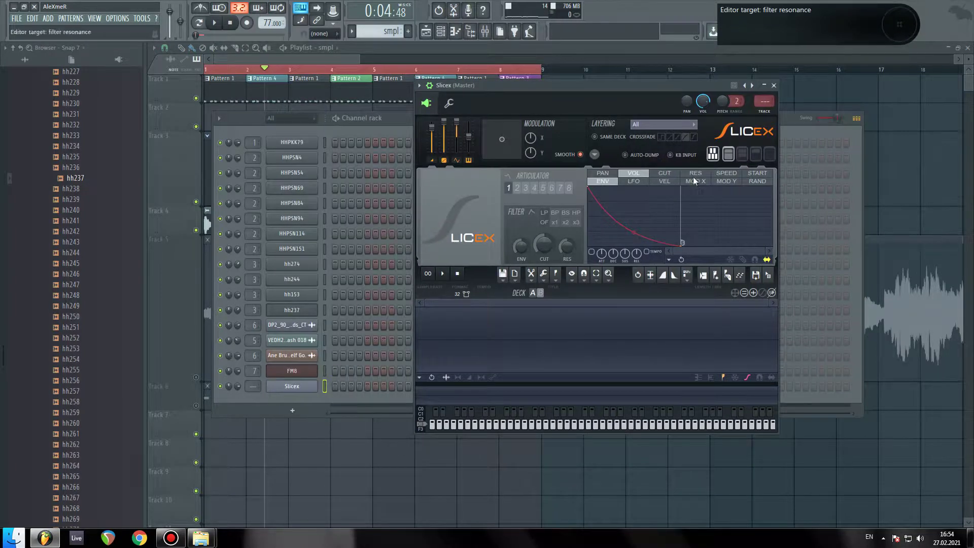
drag(604, 90, 625, 90)
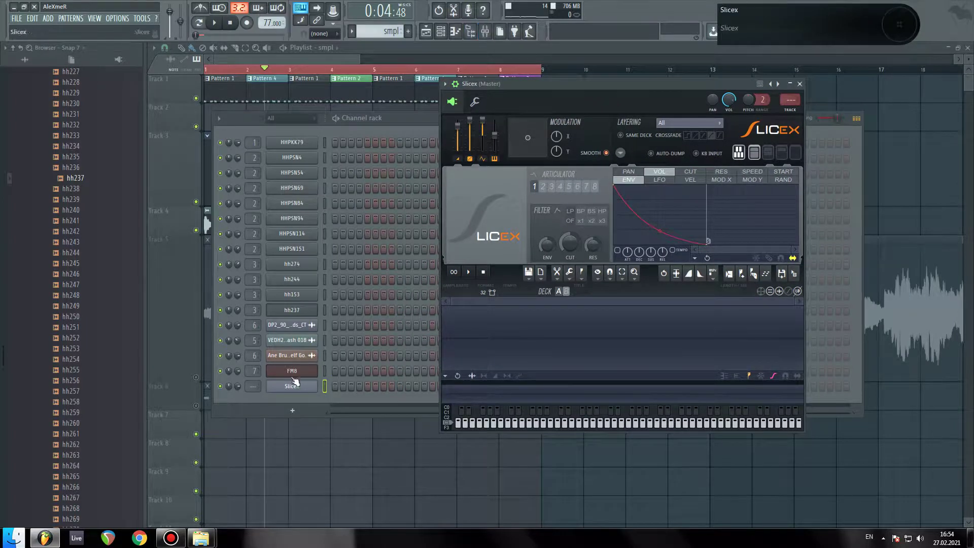
- Route the Slicex channel to mixer track 6 and reposition its plugin window
scroll(786, 102, up, 4)
scroll(786, 103, up, 1)
drag(590, 91, 558, 114)
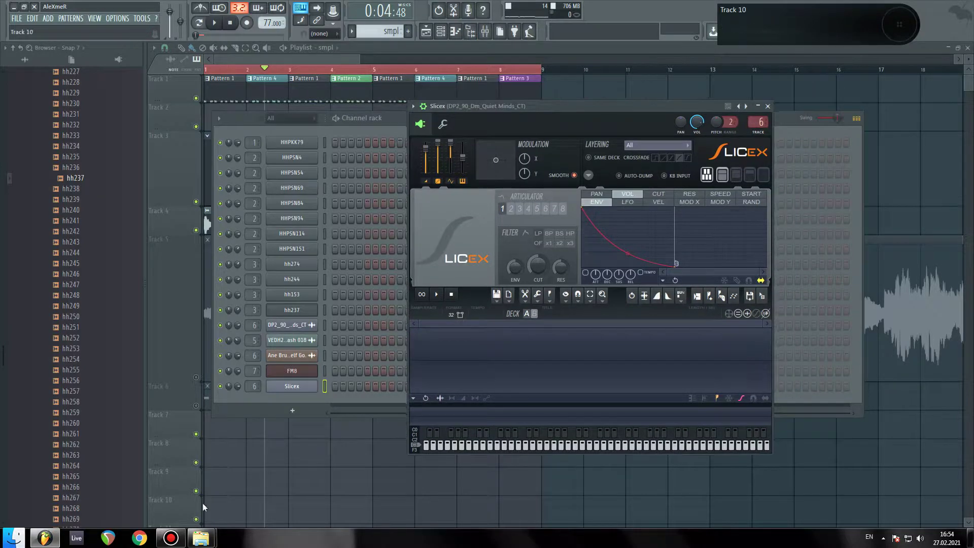
- Switch to the Windows Explorer window showing the Samples folder to fetch audio for Slicex
click(189, 540)
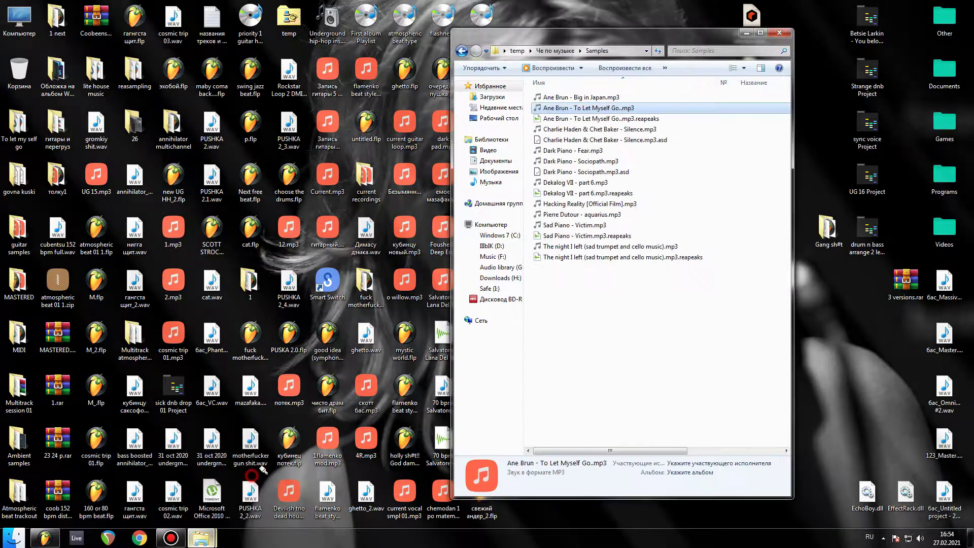
- Switch to FL Studio and load "The night I left (sad trumpet and cello music).mp3" from the Samples folder into the Slicex channel
click(257, 486)
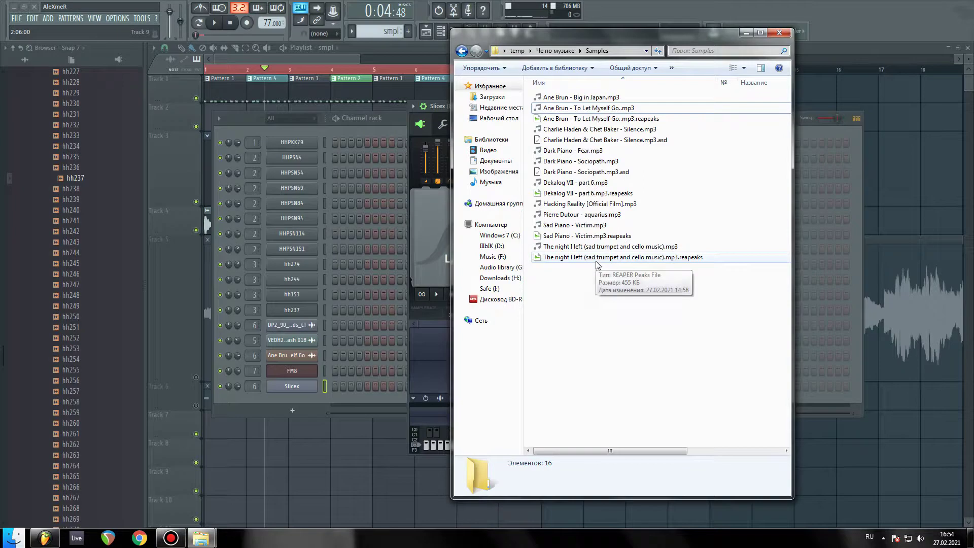
drag(575, 248, 432, 362)
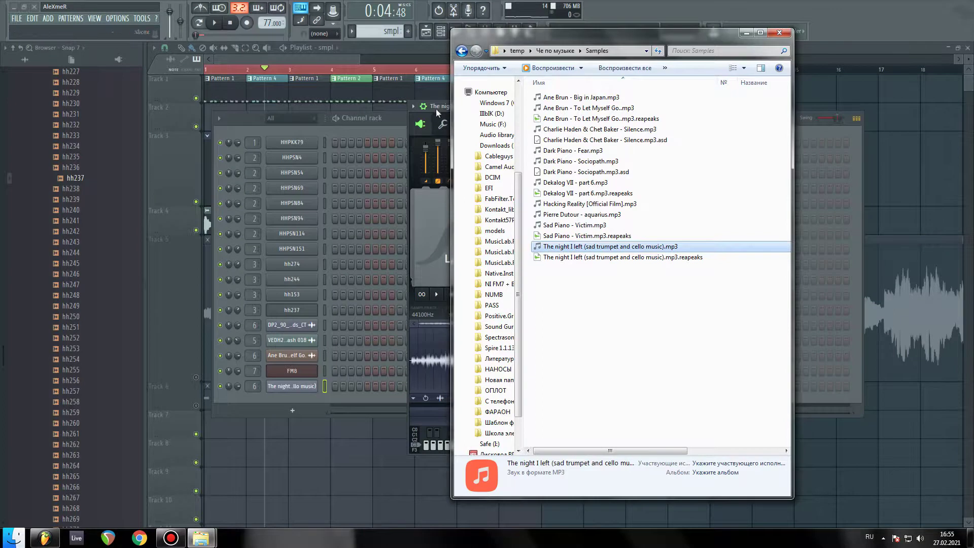
click(352, 131)
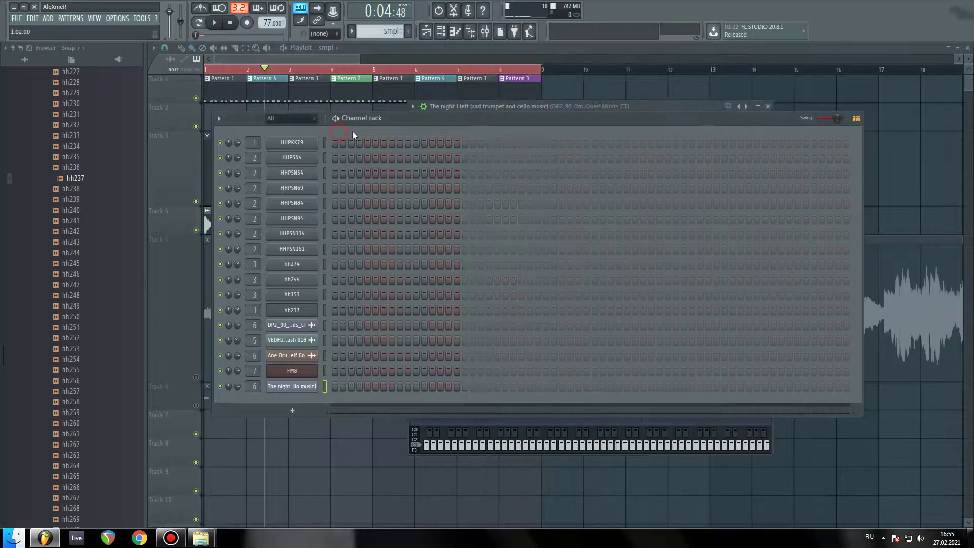
click(291, 386)
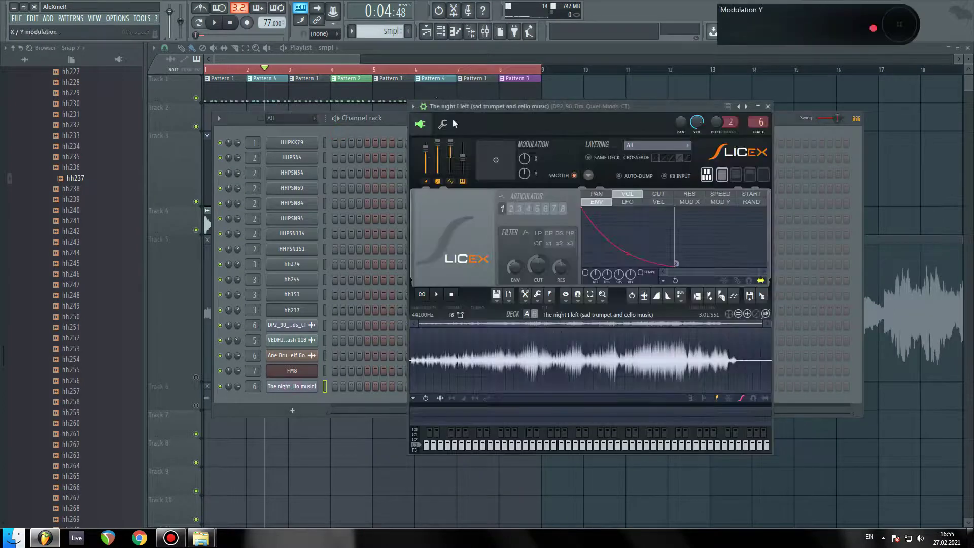
click(414, 107)
click(449, 301)
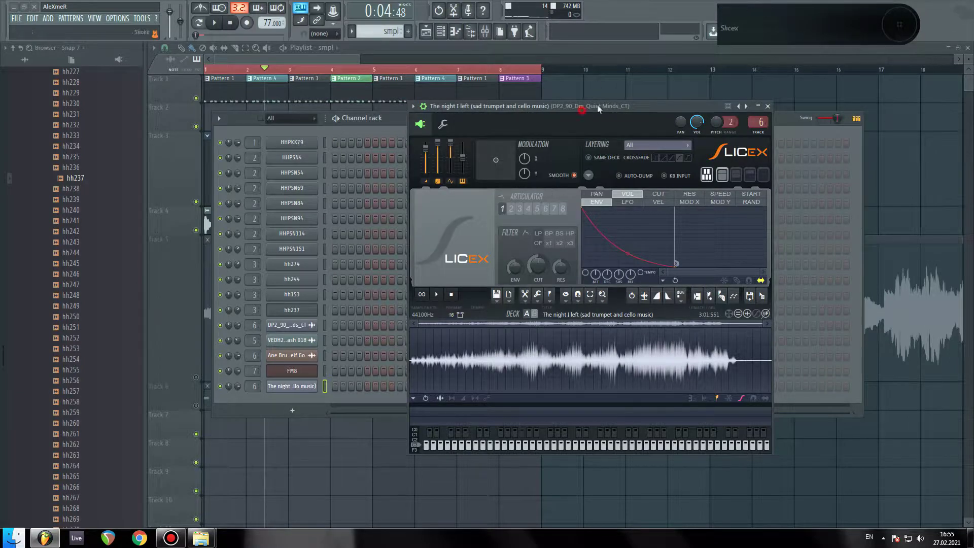
drag(578, 105, 621, 90)
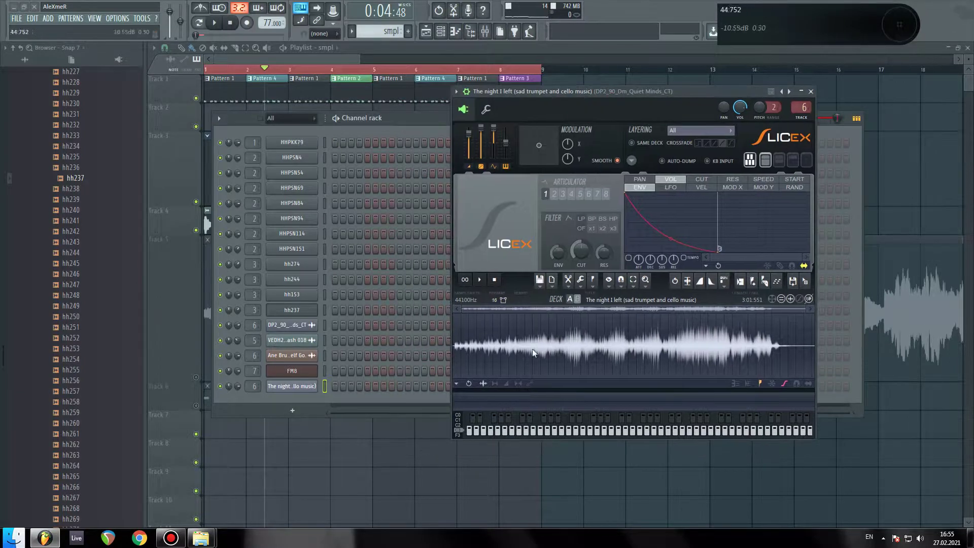
- Add a first slice marker at the start of the audible sound, about 1.2 s into the waveform, and audition it
click(753, 281)
scroll(489, 341, up, 3)
mouse_move(501, 308)
mouse_down()
mouse_move(463, 323)
mouse_move(473, 310)
mouse_move(477, 317)
mouse_up()
scroll(464, 350, up, 4)
scroll(485, 347, up, 2)
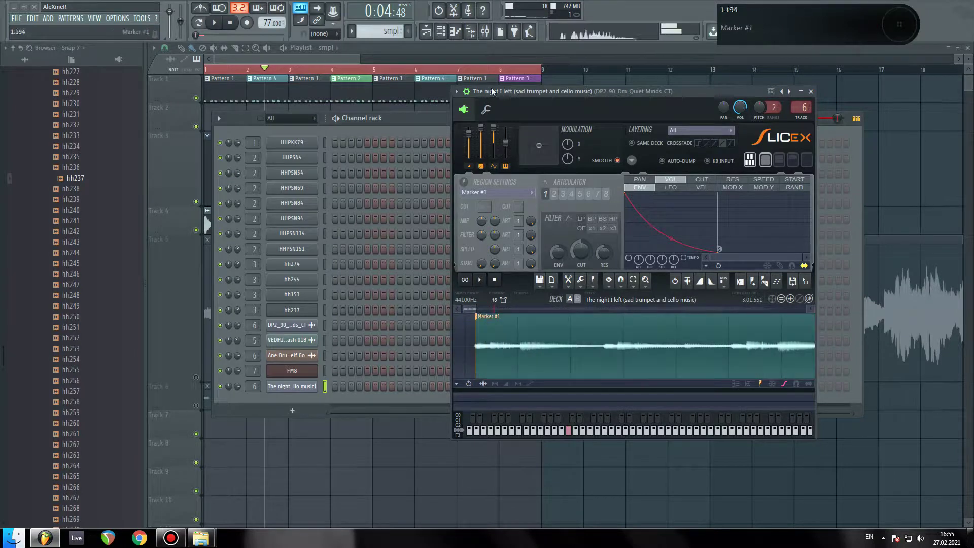
click(486, 109)
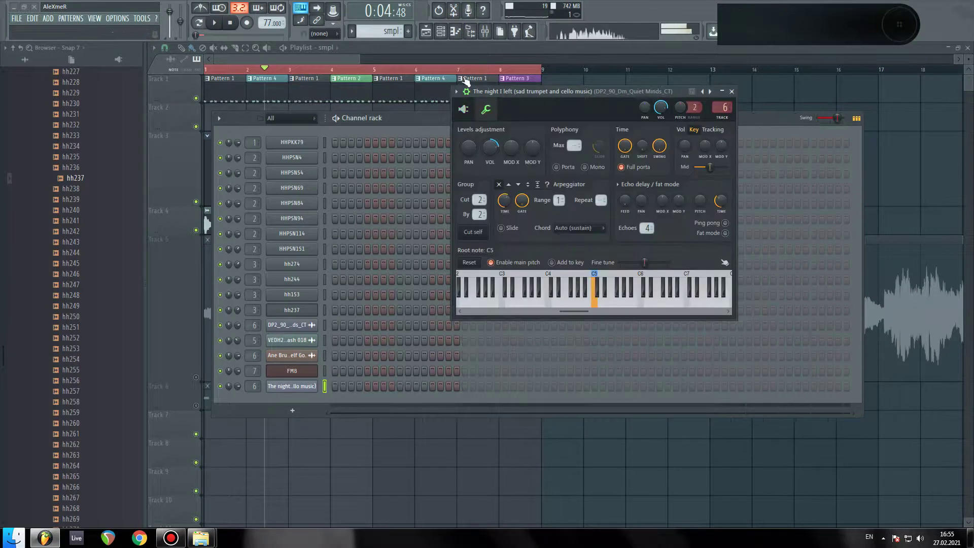
click(463, 110)
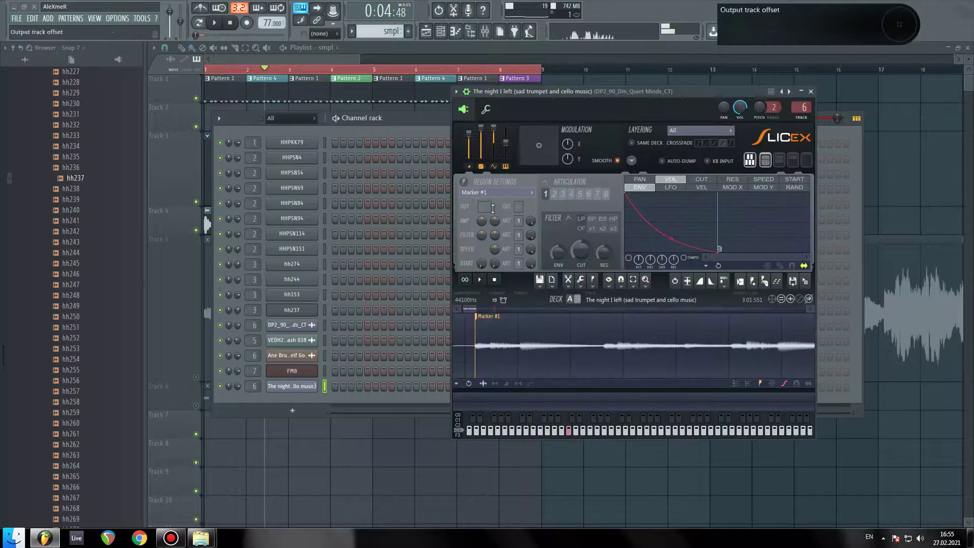
- Add a second slice marker at about 8.6 s in the waveform
scroll(507, 331, down, 2)
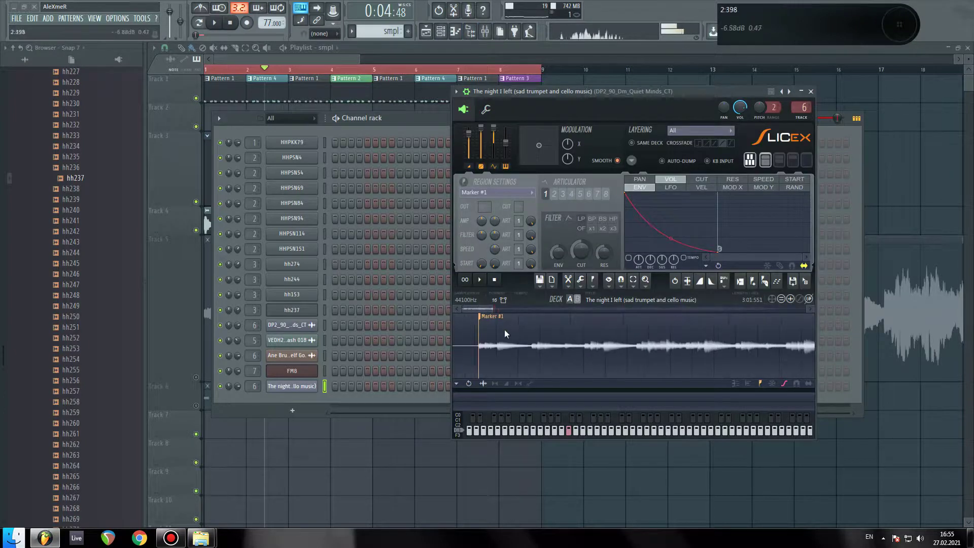
double_click(504, 329)
scroll(500, 328, down, 1)
scroll(500, 328, down, 1)
drag(487, 309, 454, 311)
scroll(475, 332, down, 2)
scroll(474, 331, up, 3)
click(458, 329)
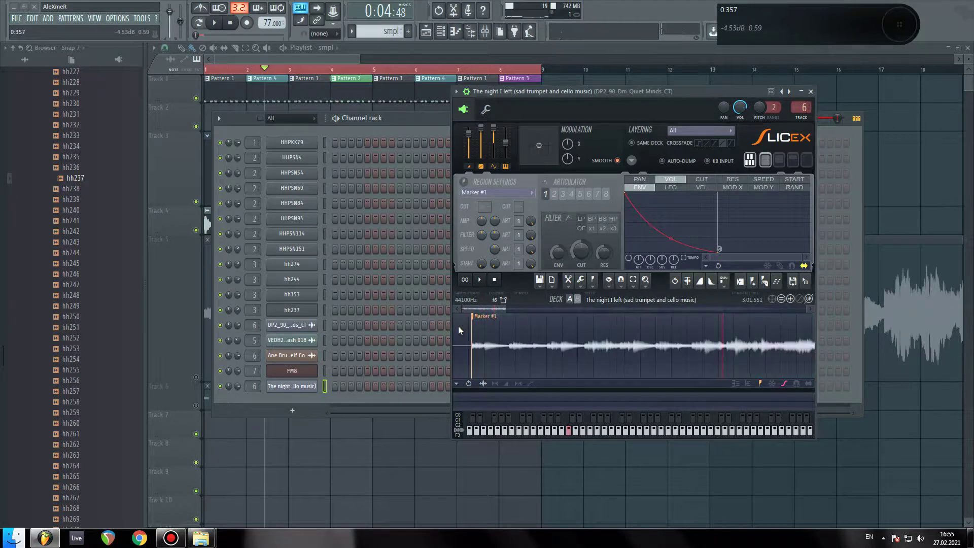
scroll(488, 358, down, 2)
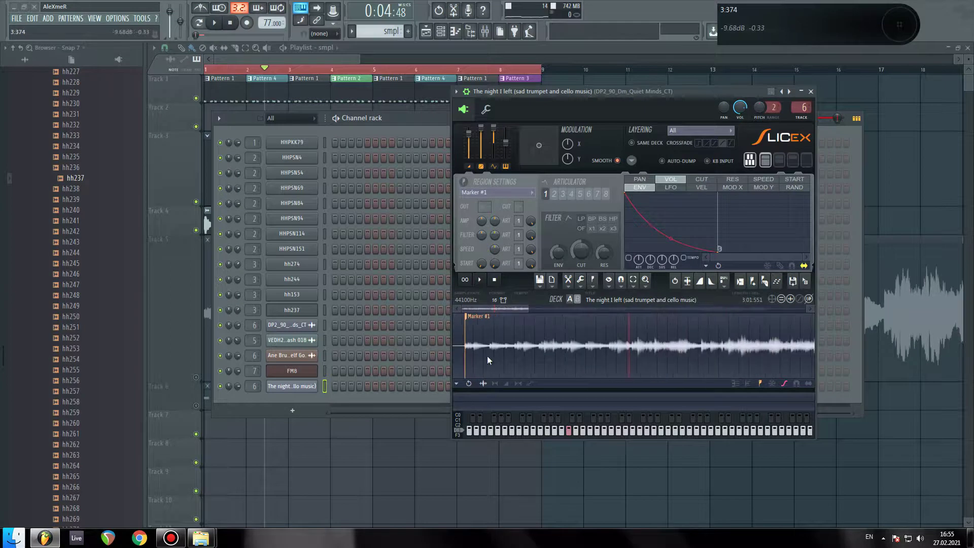
scroll(487, 355, down, 2)
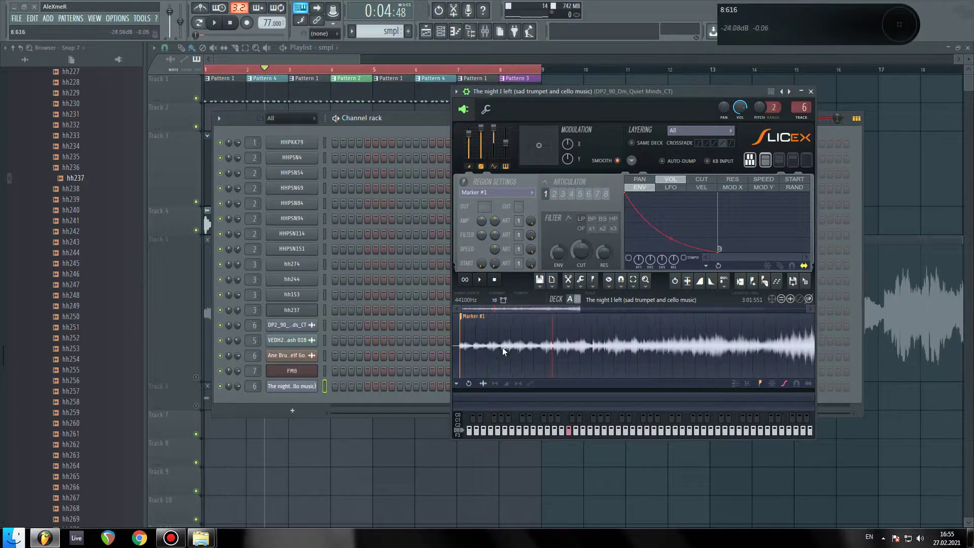
click(503, 348)
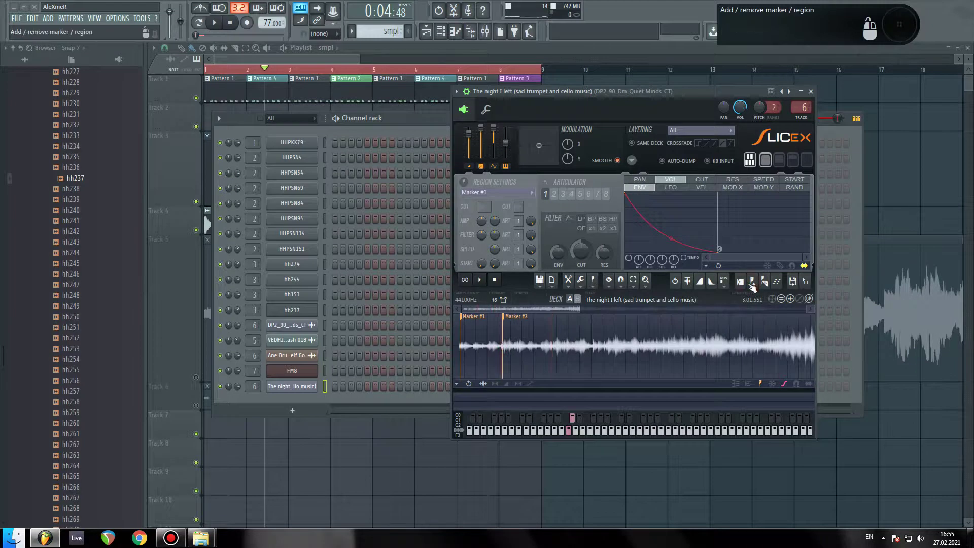
click(753, 287)
- Move Marker #2 to about 14.8 s while auditioning its slice
scroll(522, 337, up, 2)
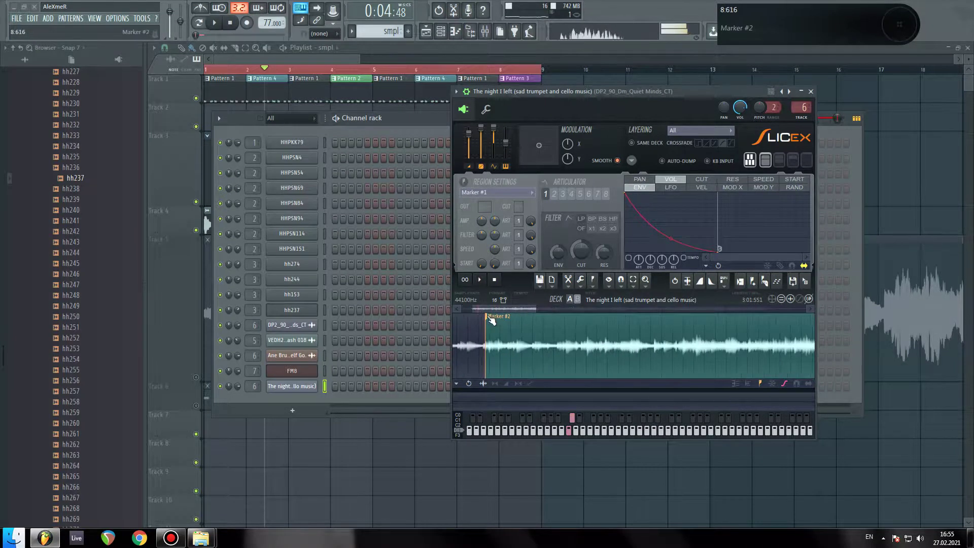
drag(491, 320, 515, 322)
click(521, 323)
click(522, 322)
click(523, 323)
drag(523, 323, 563, 327)
click(562, 327)
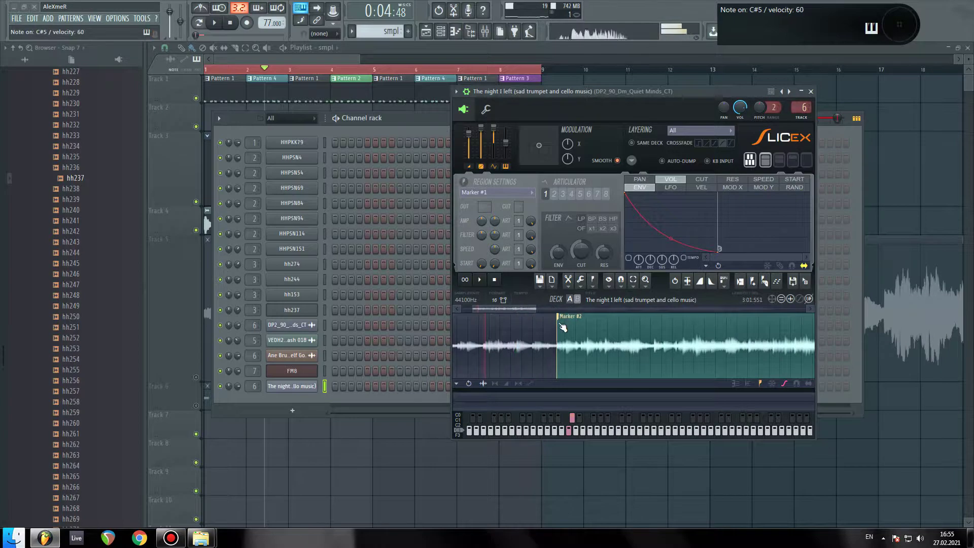
- Audition the slice of Marker #1, shift Marker #2 to about 16.9 s, and compare both slices
drag(503, 306, 450, 309)
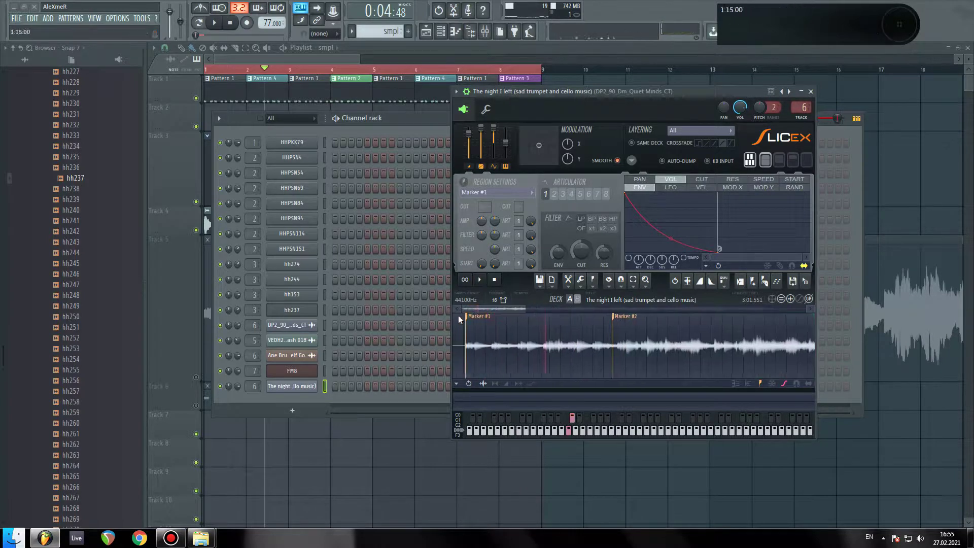
click(519, 324)
click(618, 319)
click(616, 319)
click(618, 319)
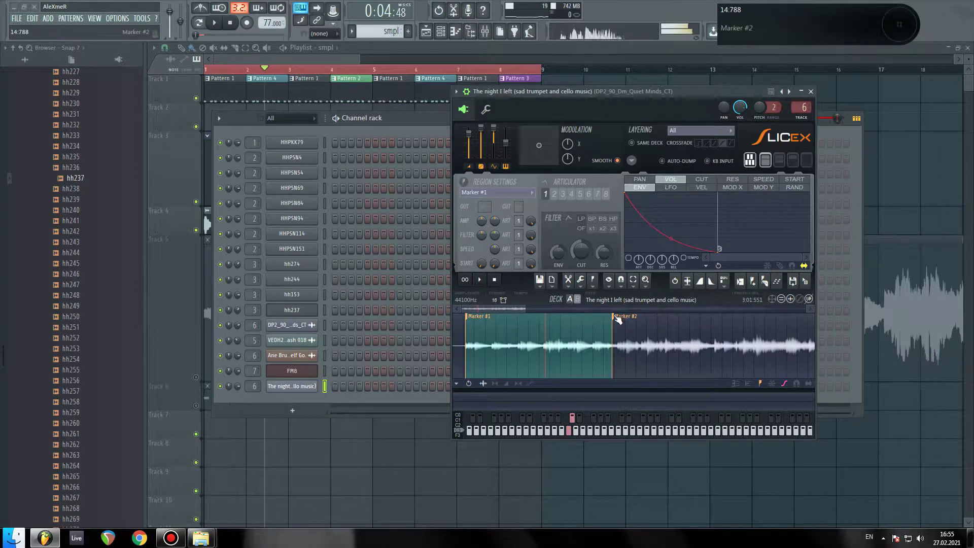
drag(643, 319, 629, 316)
click(644, 317)
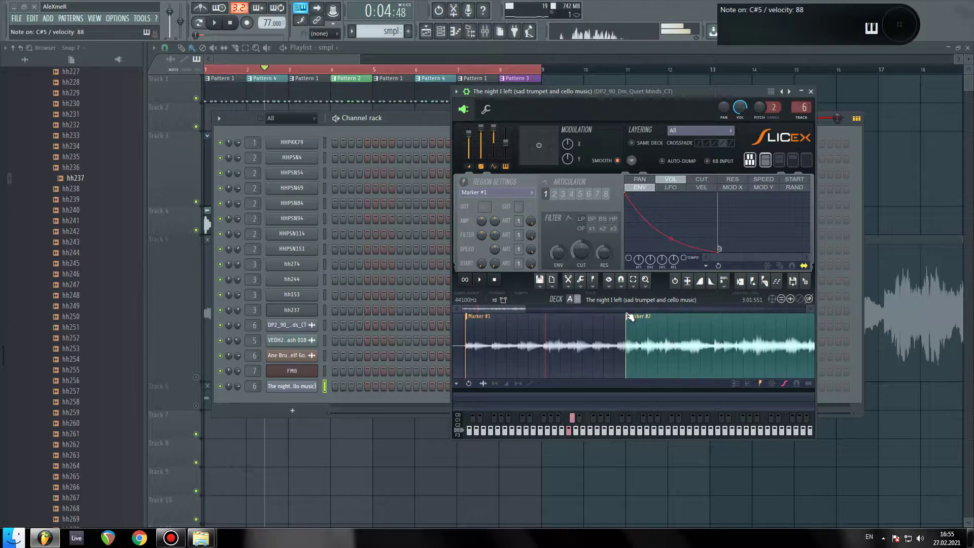
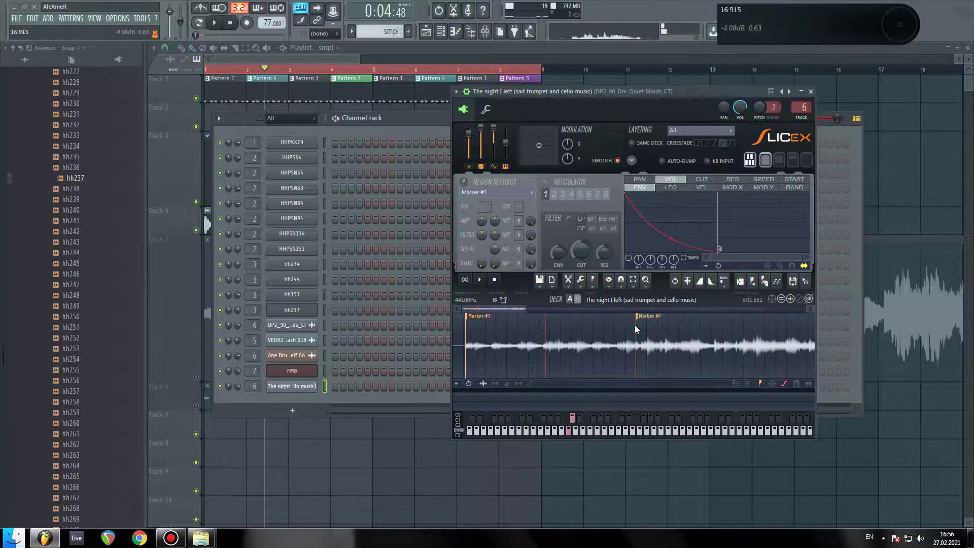
click(635, 325)
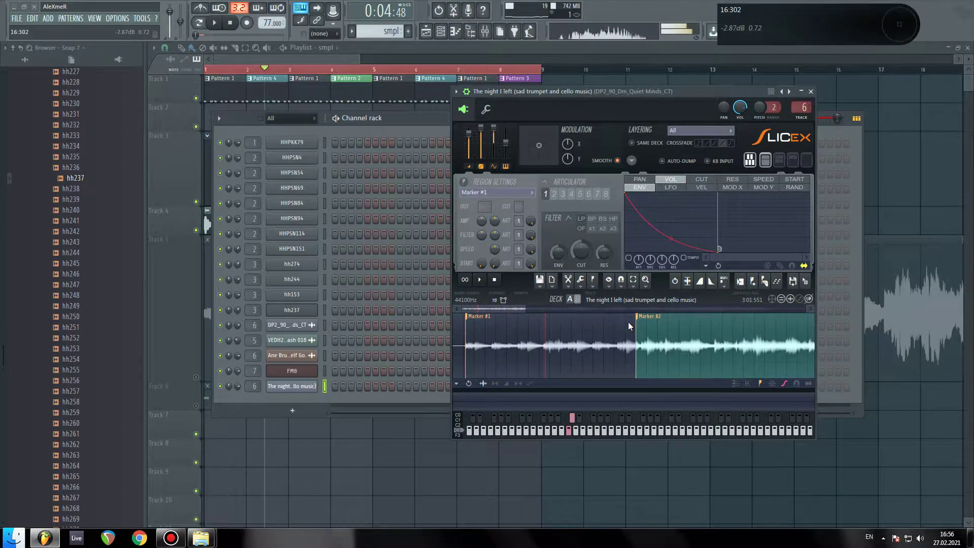
key(z)
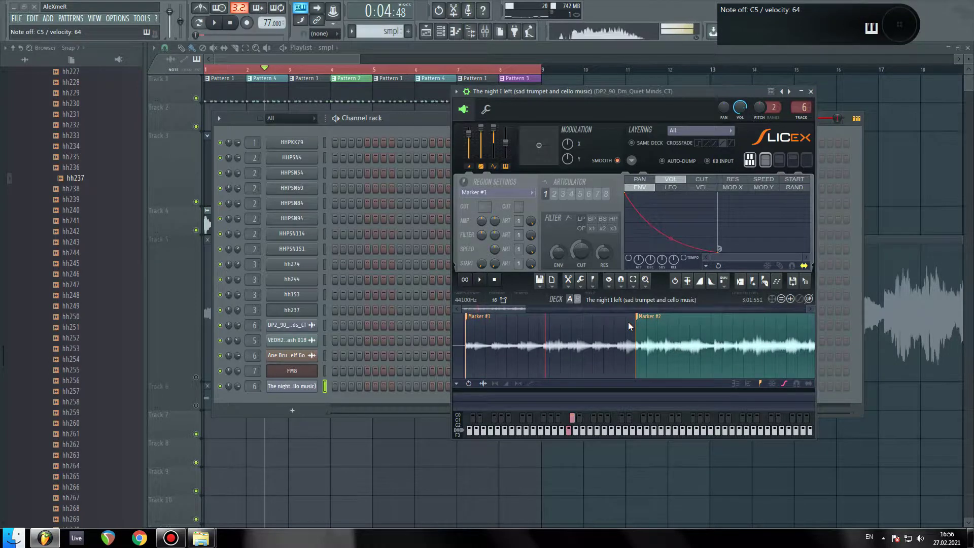
click(628, 322)
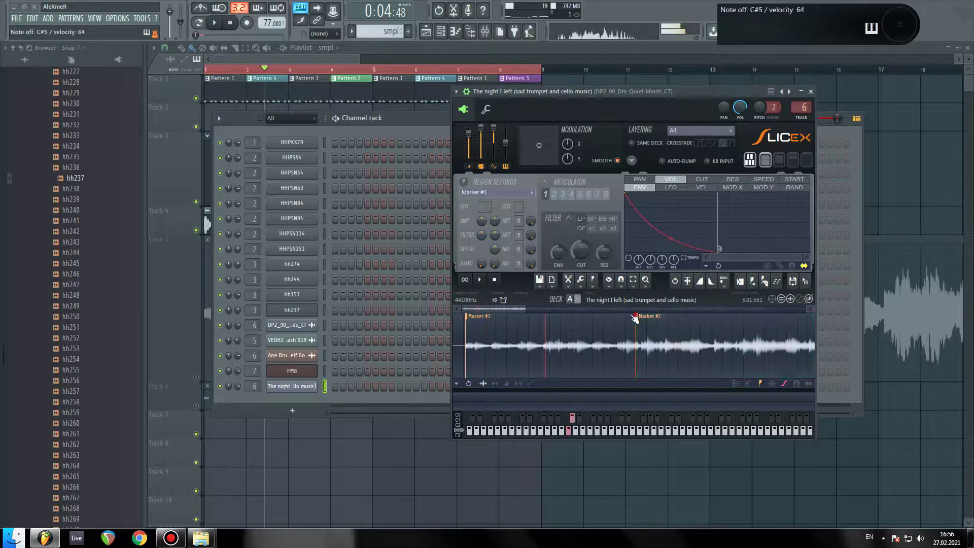
- Fine-position Marker #2 on the note onset at about 15.3 s and audition the slice
drag(638, 322, 626, 318)
scroll(617, 330, up, 3)
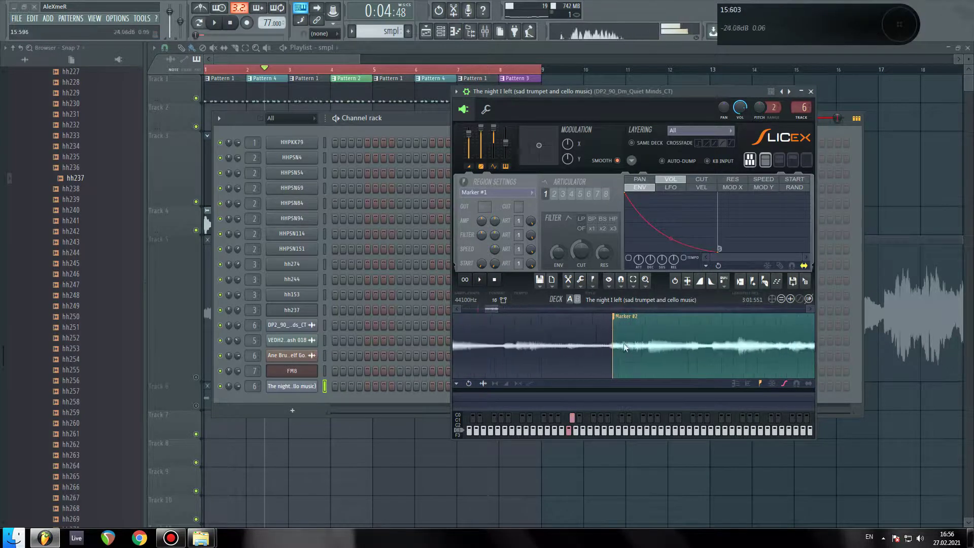
click(614, 332)
click(488, 112)
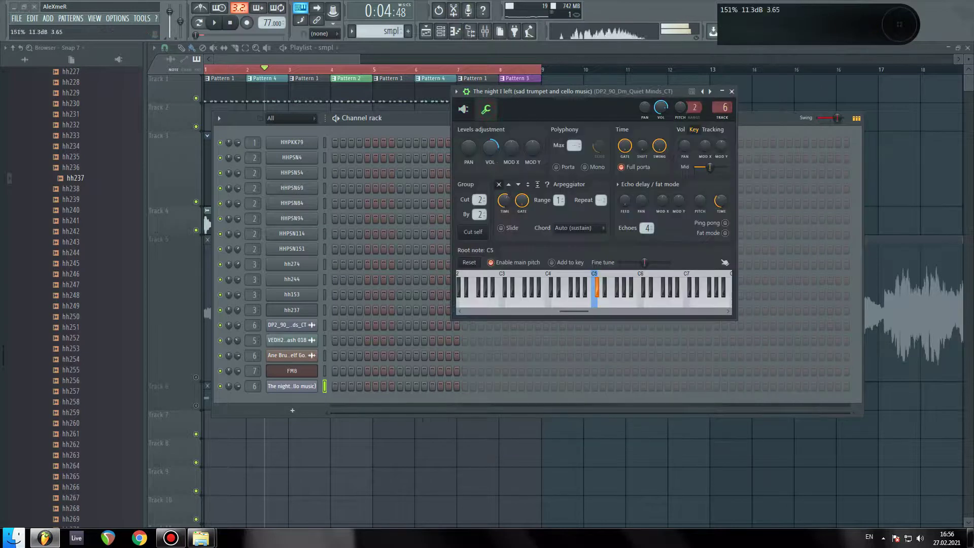
click(465, 110)
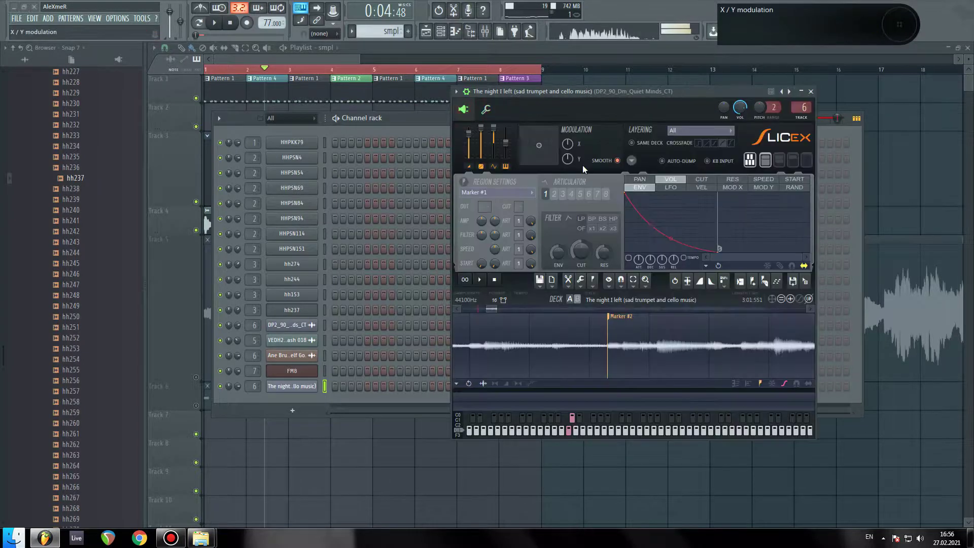
click(616, 354)
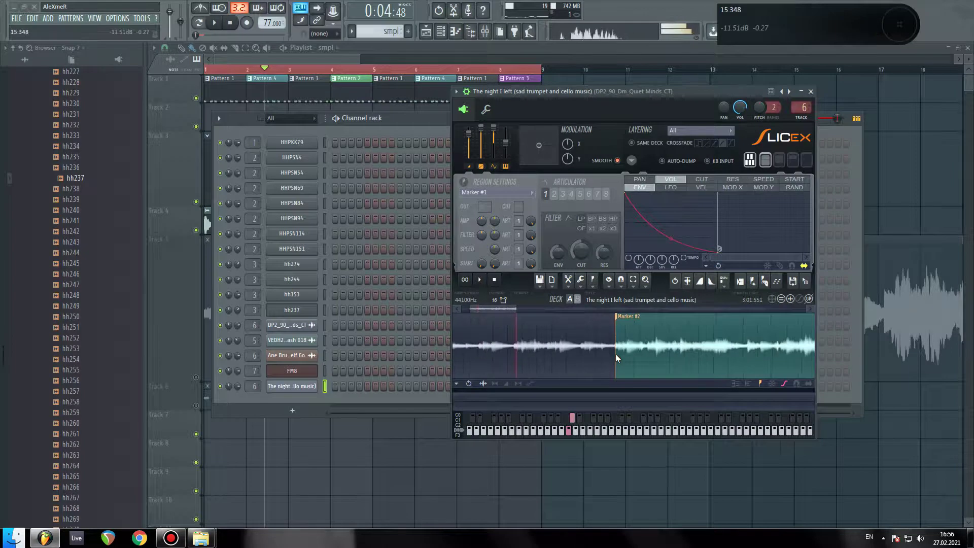
- Play the song from the beginning and raise the Slicex channel pitch to match the sample by ear
click(231, 22)
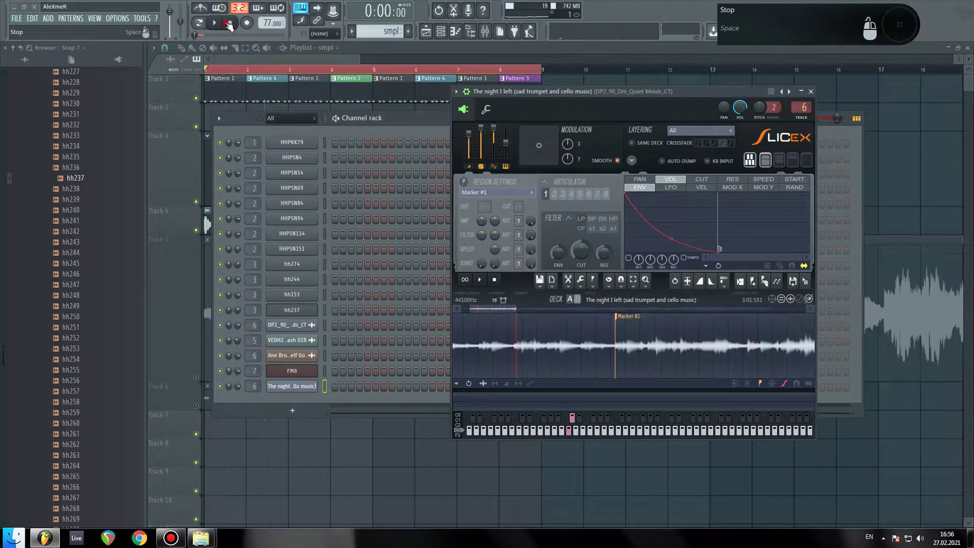
click(215, 23)
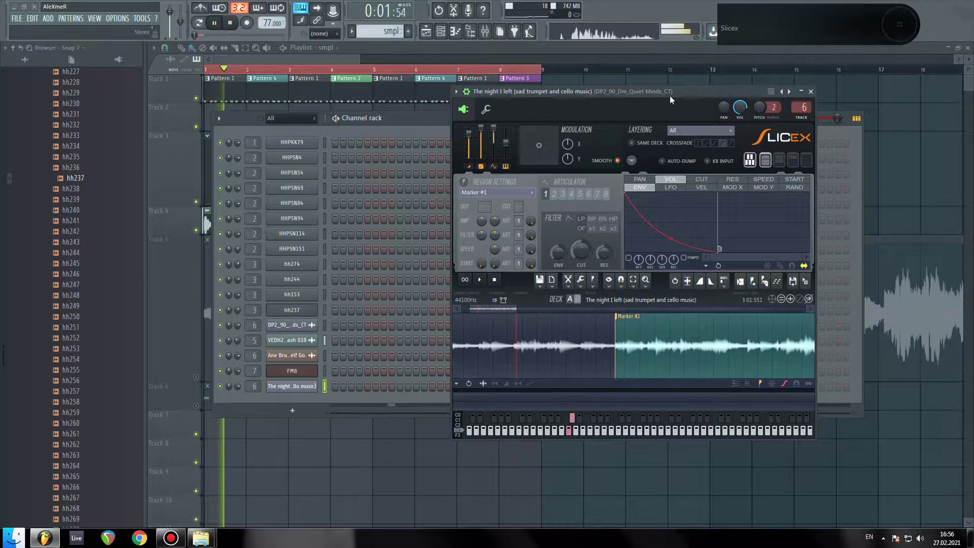
drag(666, 93, 656, 92)
drag(747, 108, 747, 86)
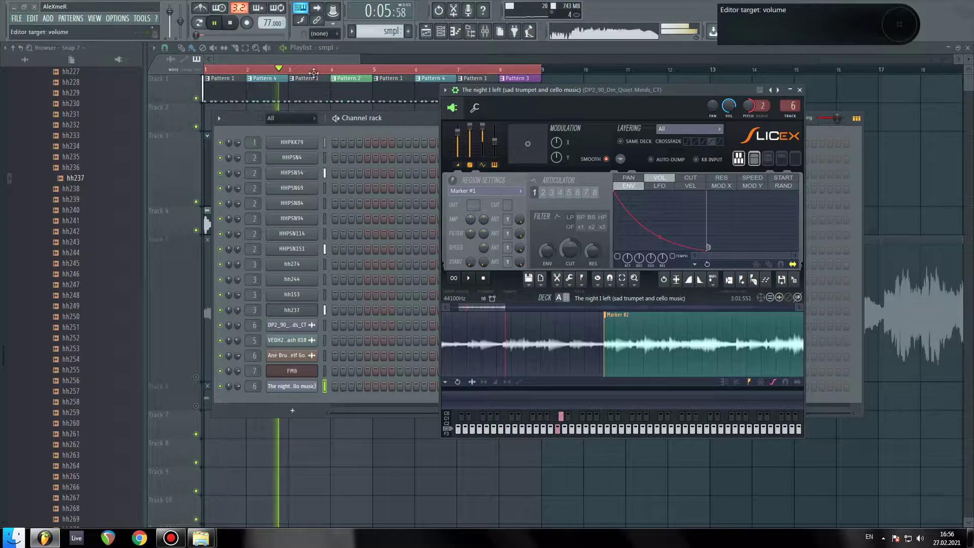
click(230, 23)
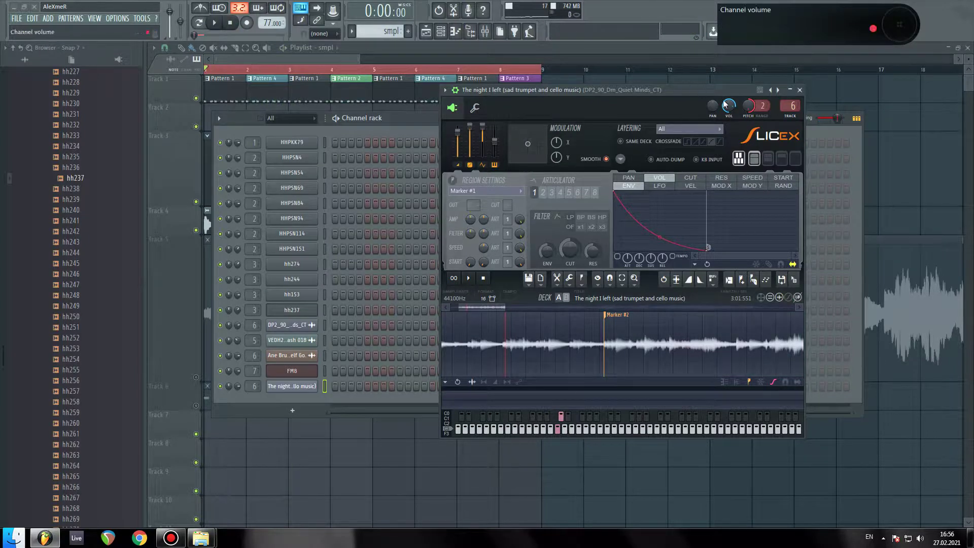
- Set the Slicex pitch range to 8 and the pitch to +800 cents, auditioning the second slice
drag(763, 106, 763, 92)
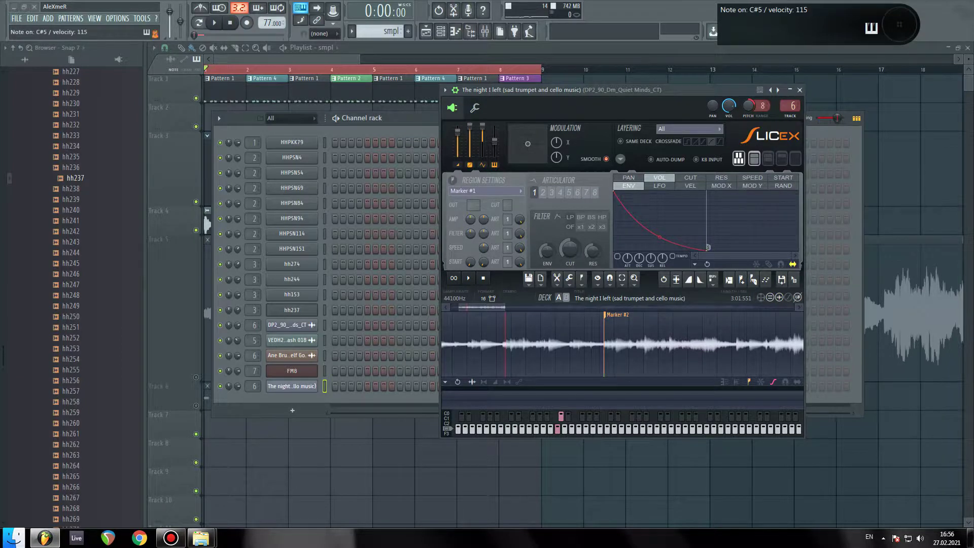
key(s)
key(s)
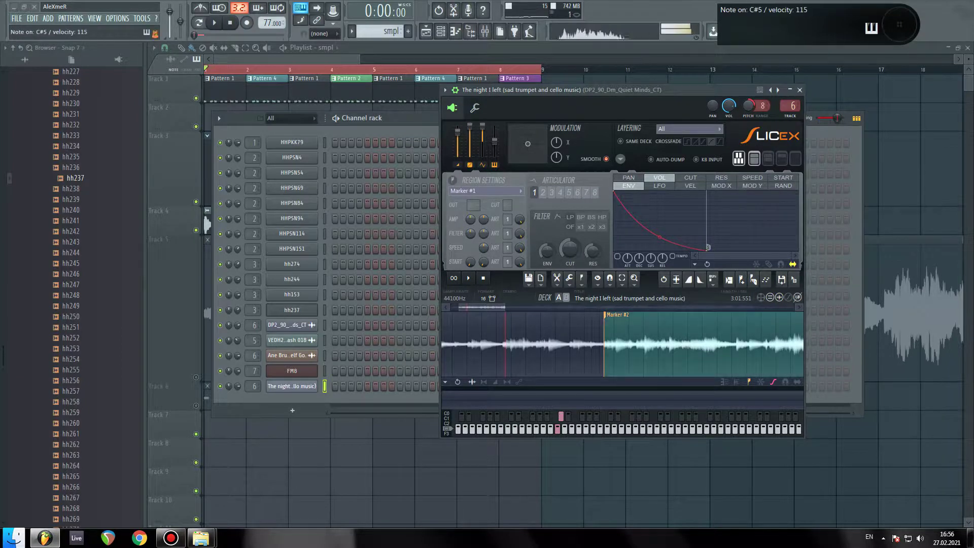
drag(751, 107, 751, 104)
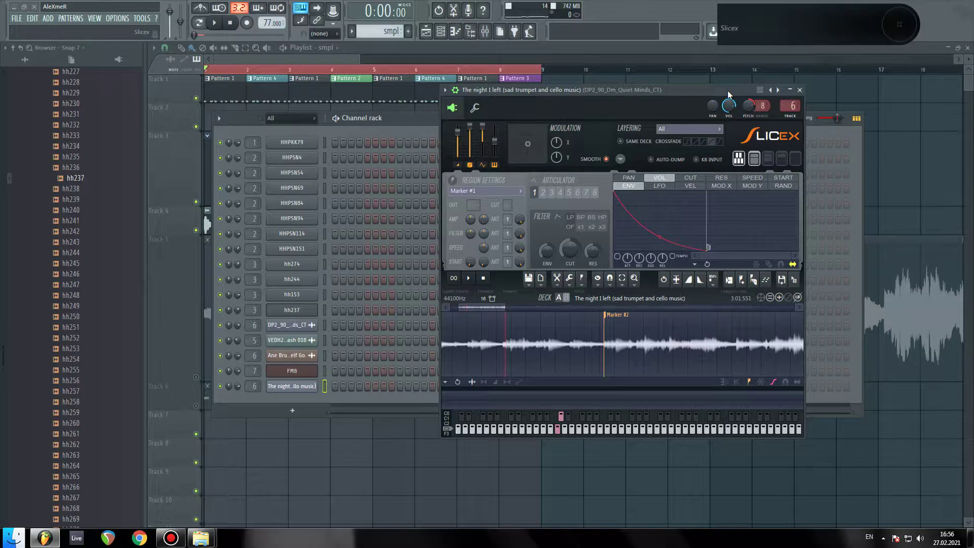
drag(728, 90, 720, 129)
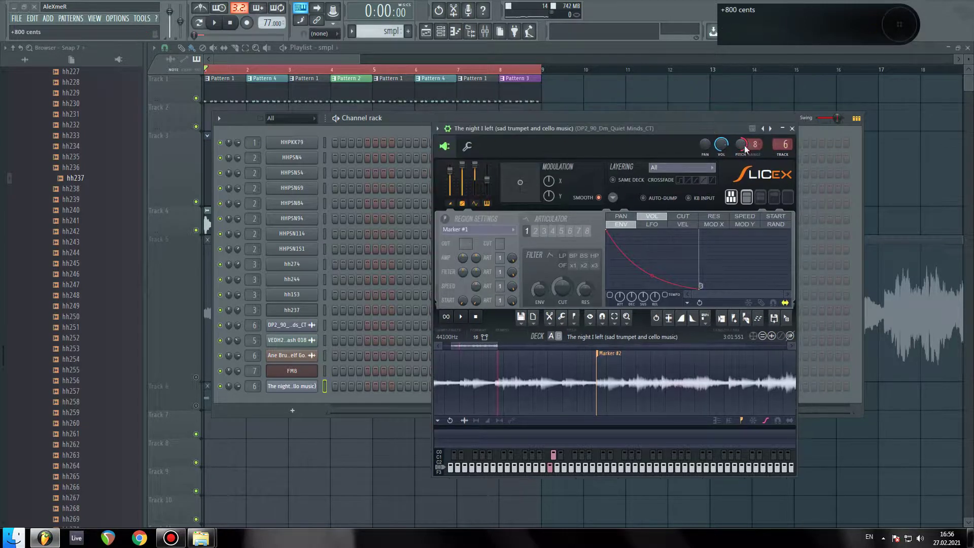
- Play the song from the beginning while auditioning the second slice over the beat, and stop playback
click(217, 23)
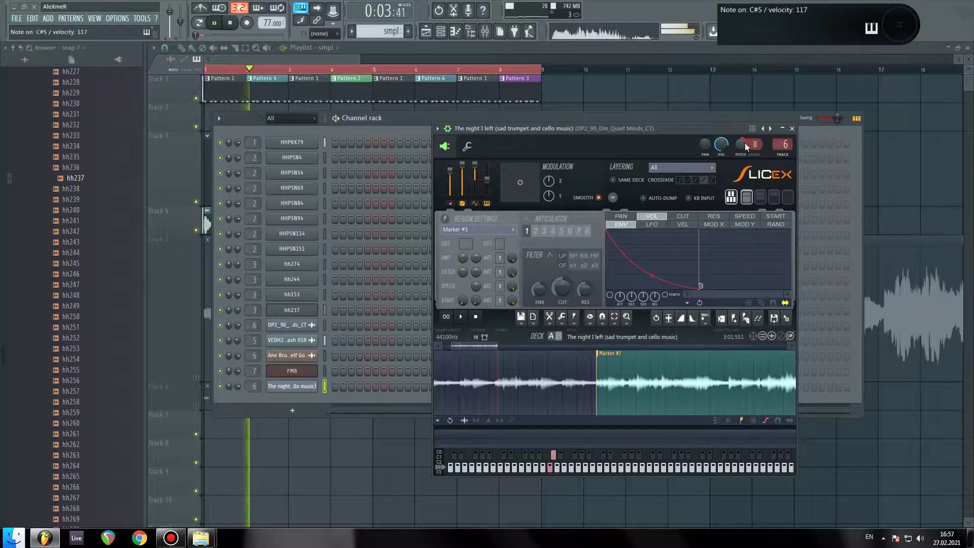
scroll(746, 147, up, 1)
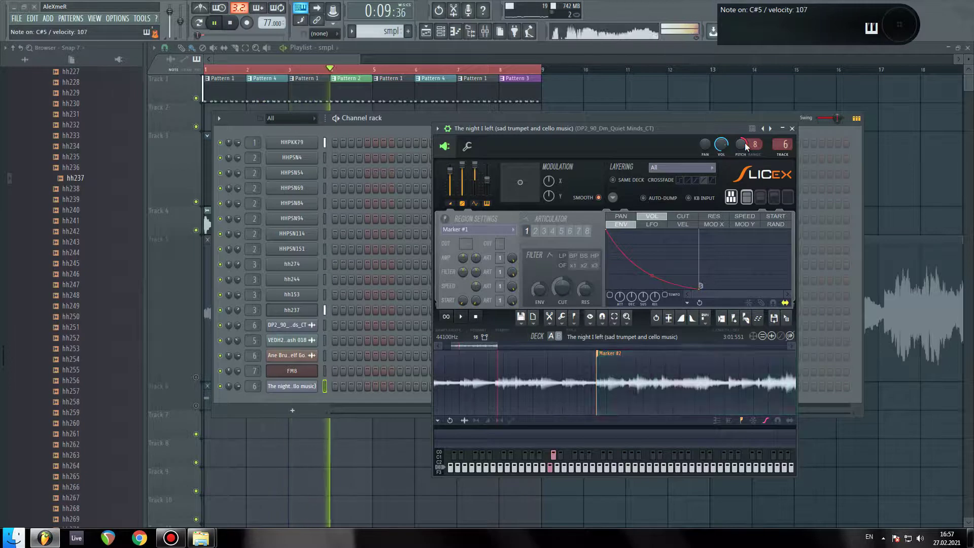
key(space)
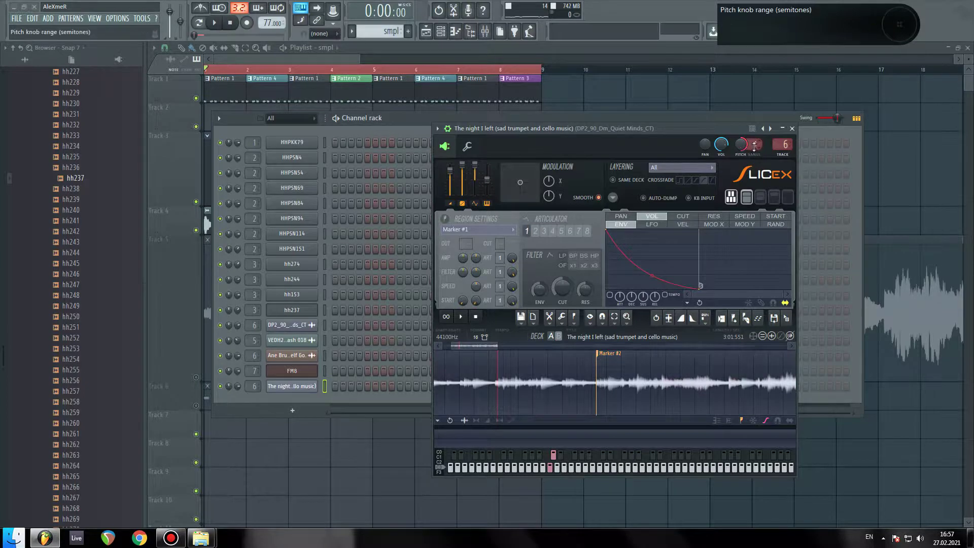
- Set the Slicex pitch range to 1 and reposition the plugin window over the channel rack
mouse_move(676, 126)
mouse_down()
mouse_move(633, 109)
mouse_move(633, 89)
mouse_move(675, 97)
mouse_move(658, 120)
mouse_up()
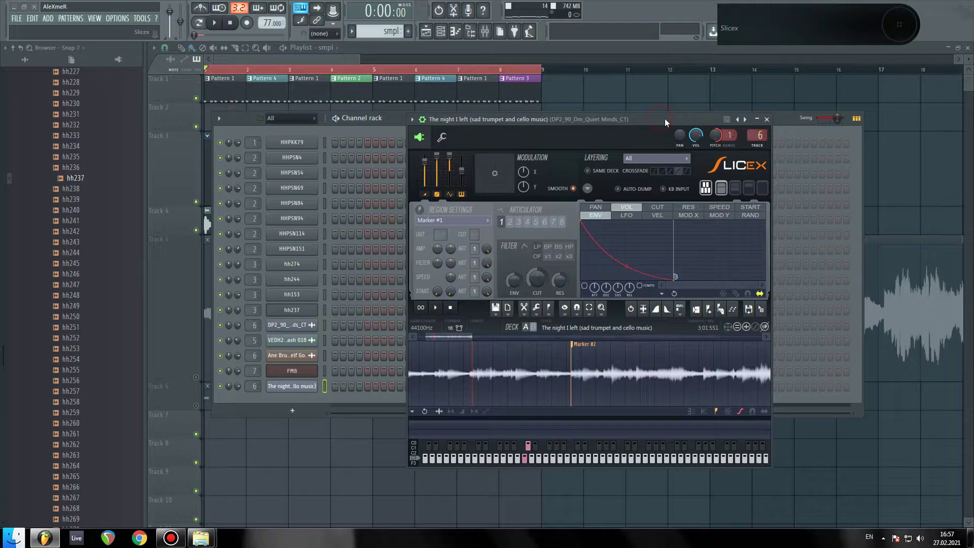
drag(714, 137, 715, 133)
drag(691, 117, 665, 118)
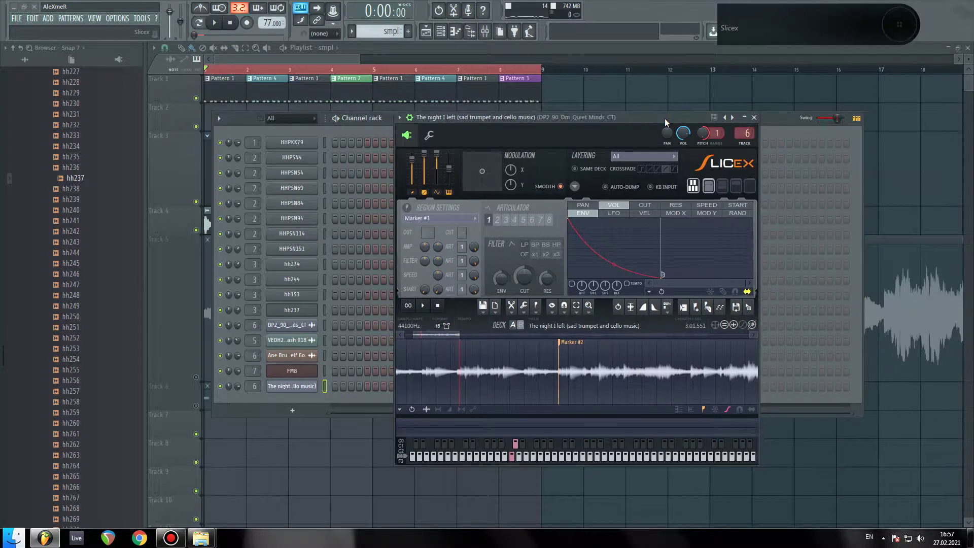
drag(636, 117, 608, 112)
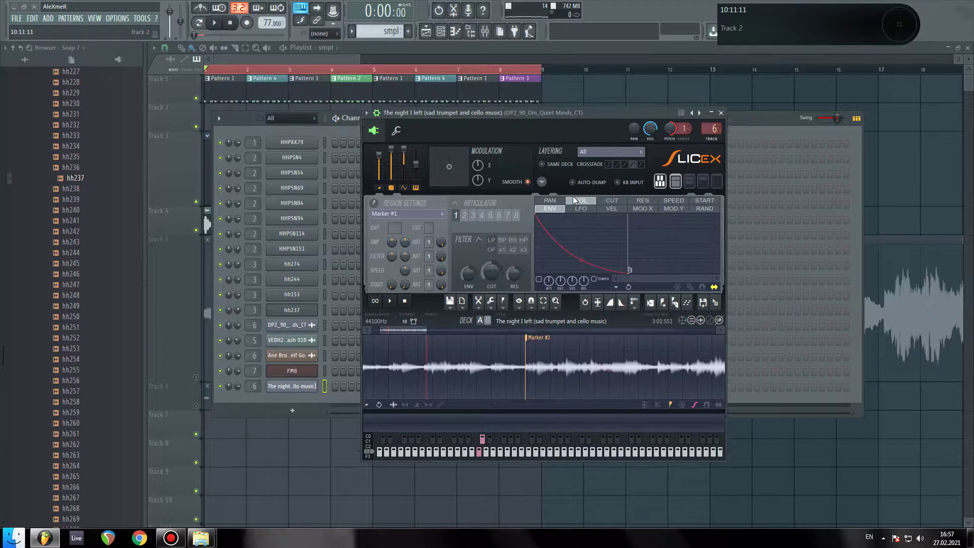
- Add a third slice marker just after Marker #2 and shift it to about 17.0 s
click(535, 374)
click(663, 304)
right_click(540, 365)
scroll(527, 369, up, 2)
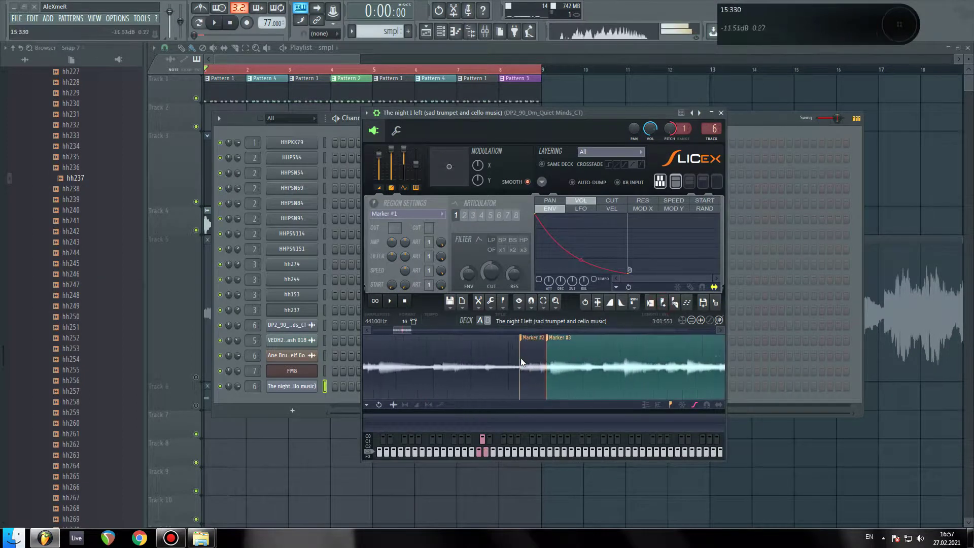
click(531, 368)
drag(539, 338, 621, 348)
- Fine-position Marker #3 slightly earlier, at the start of the note near 16.99 s
scroll(577, 375, up, 2)
scroll(604, 376, up, 4)
scroll(620, 377, up, 4)
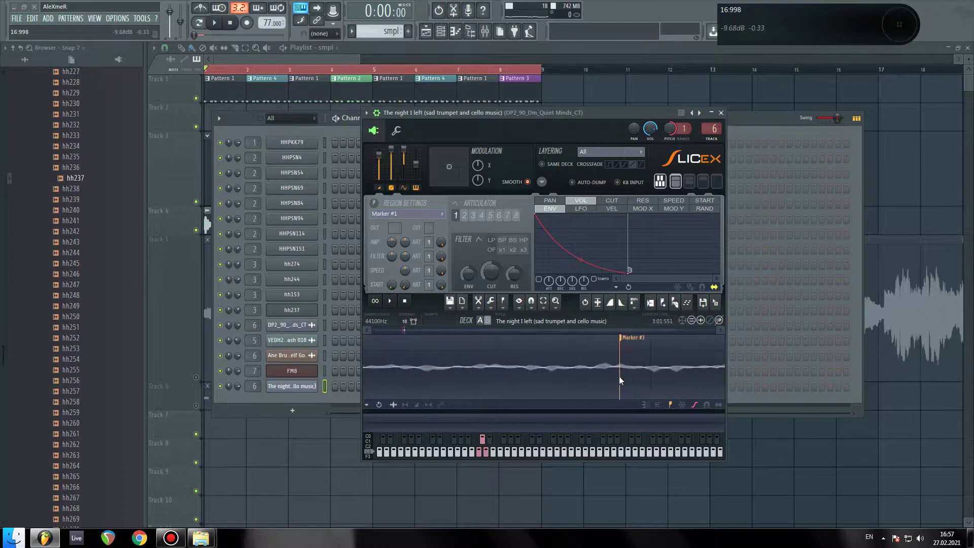
scroll(618, 377, up, 1)
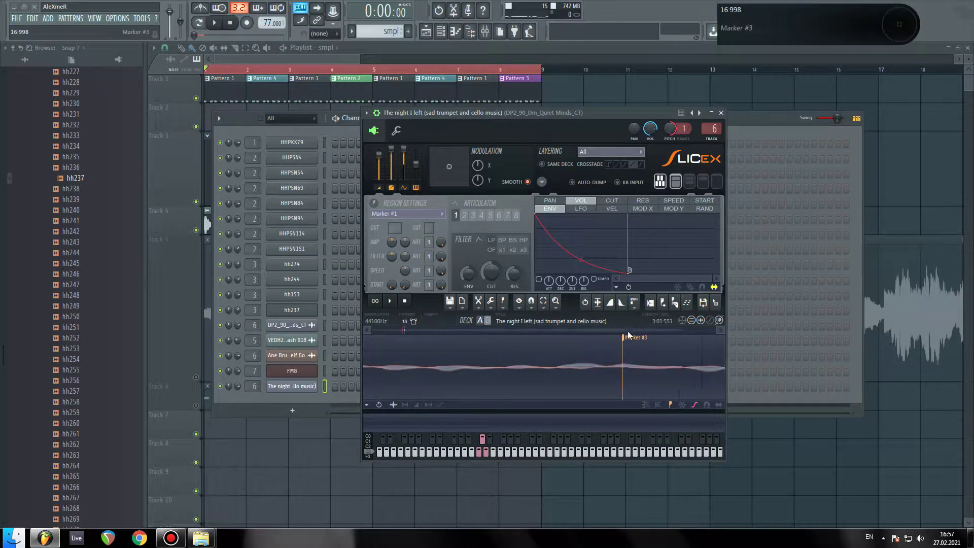
drag(613, 343, 555, 347)
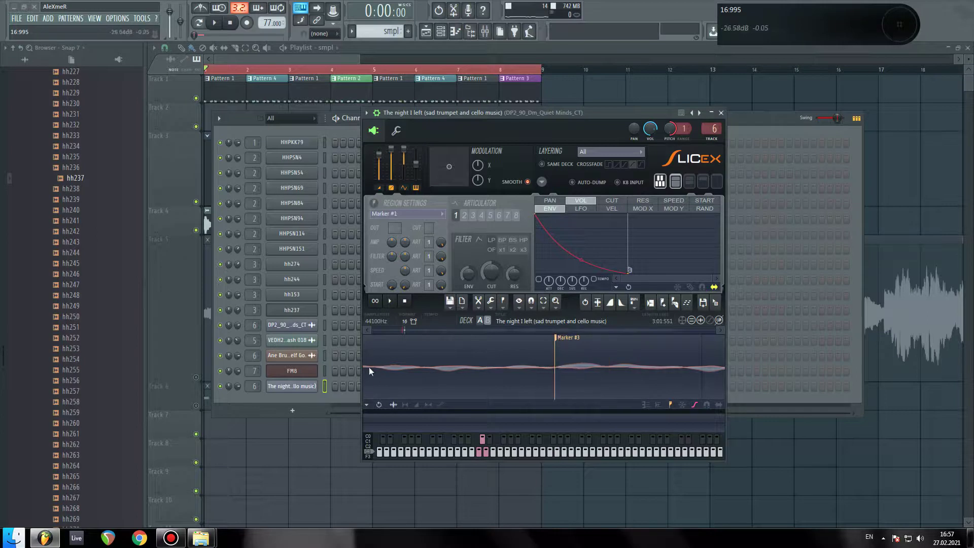
- Audition the slice of Marker #3 and nudge the marker until it sits right on the note onset
click(557, 338)
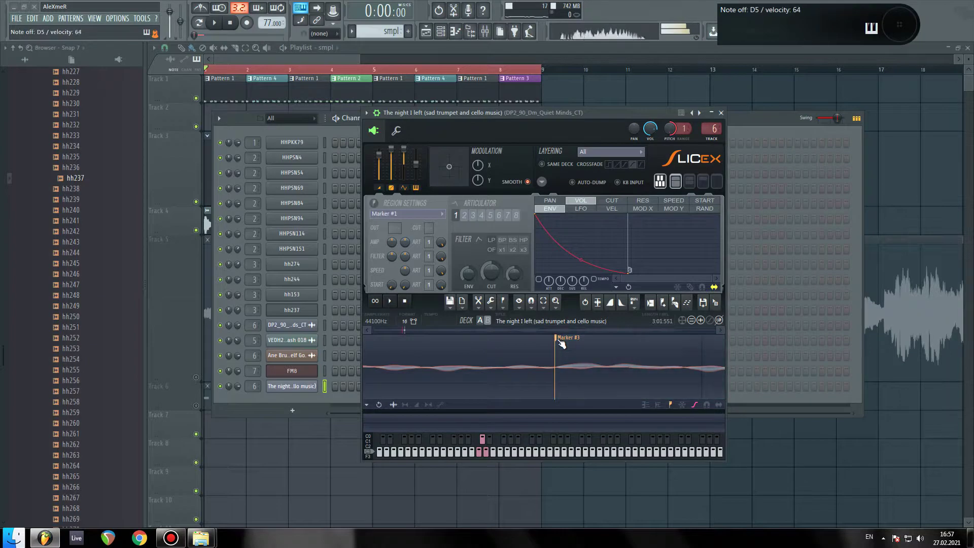
click(560, 338)
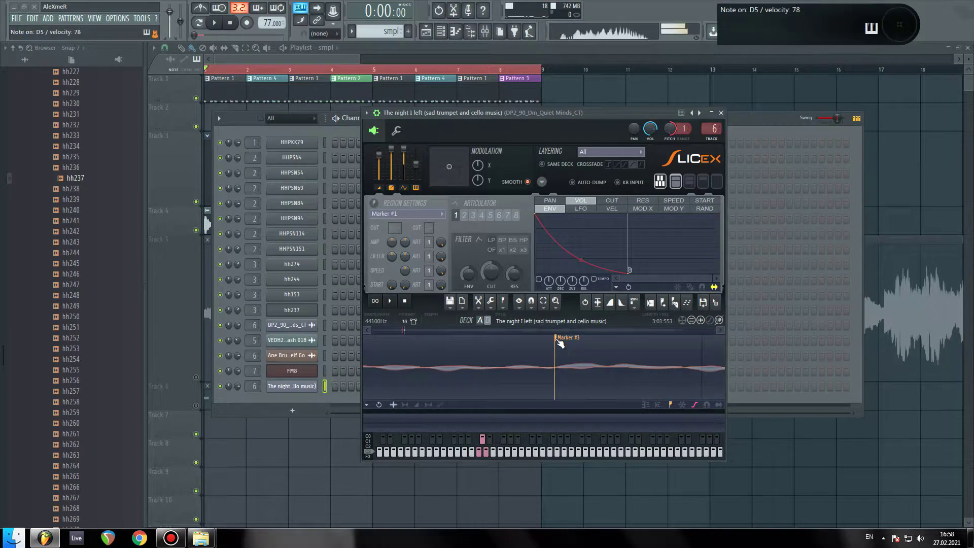
drag(560, 343, 580, 344)
click(580, 344)
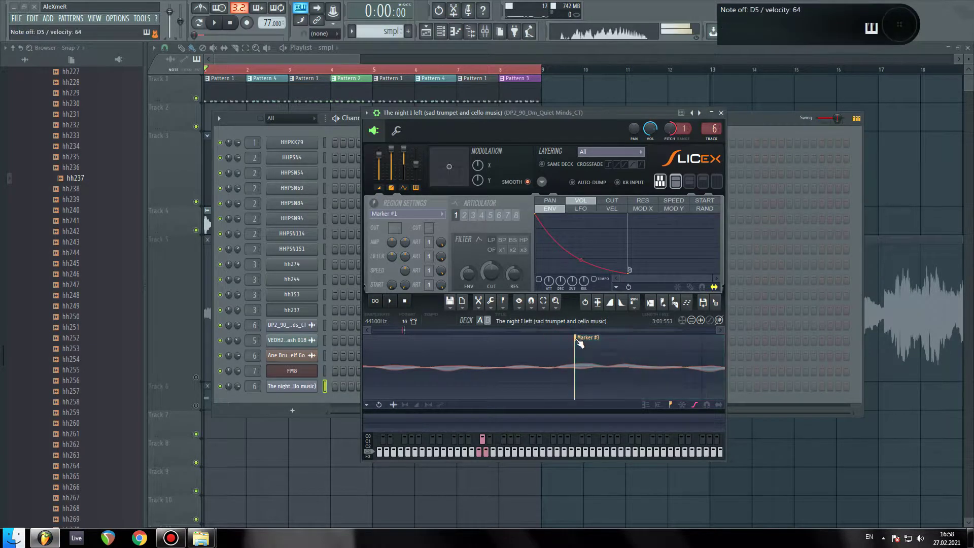
click(580, 344)
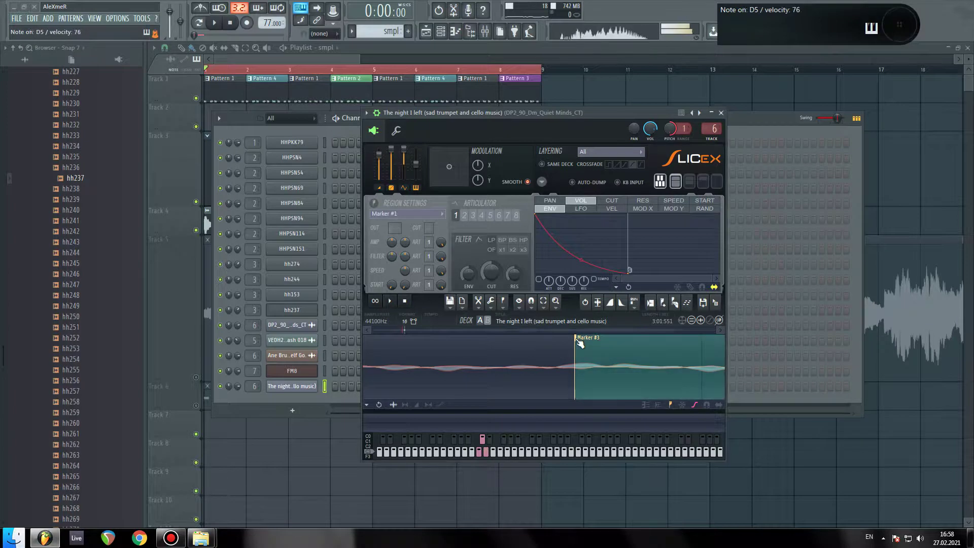
drag(580, 343, 559, 340)
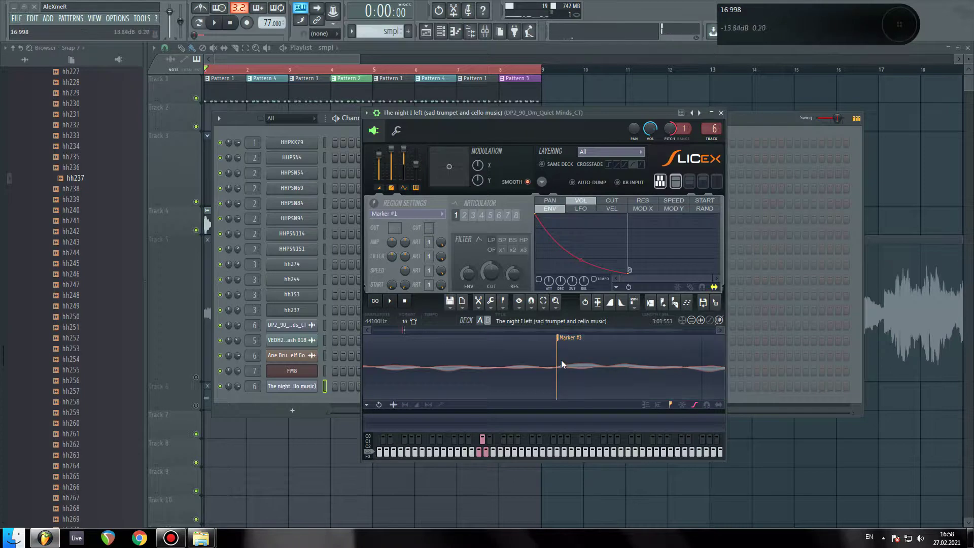
- Compare the slices of Marker #2 and Marker #3 by auditioning them in turn
key(s)
scroll(570, 367, up, 2)
scroll(569, 367, down, 3)
key(x)
scroll(569, 367, down, 4)
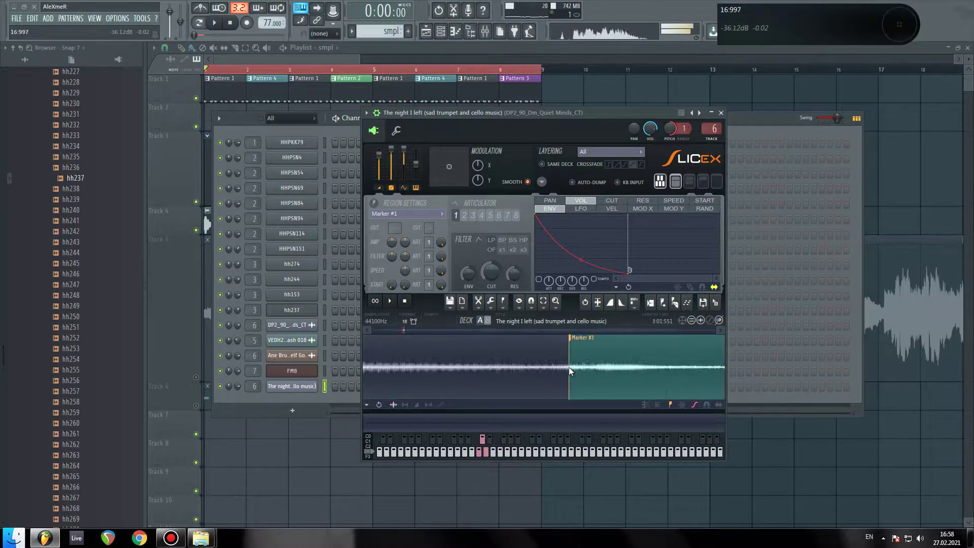
- Add a fourth slice marker after Marker #3 and move it to the note onset at about 19.8 s
click(568, 367)
click(568, 366)
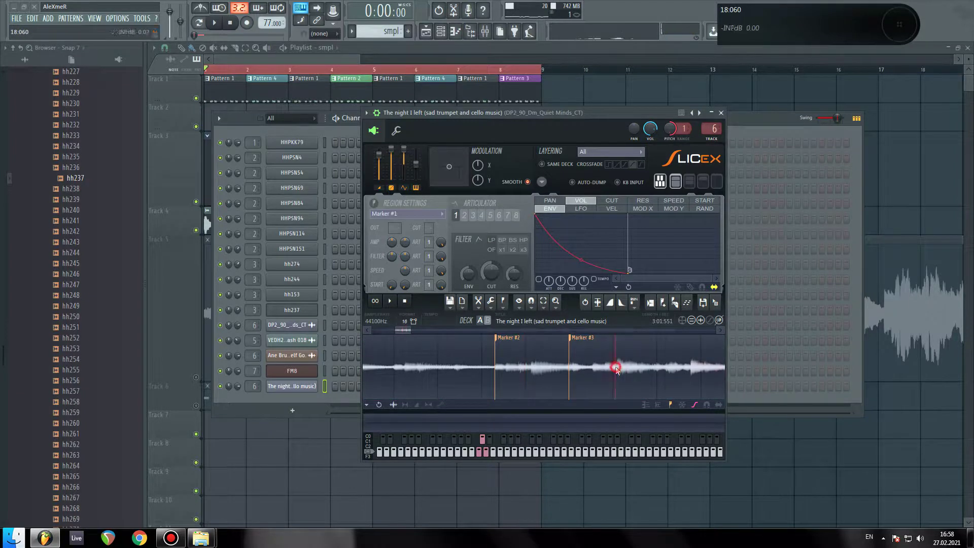
click(664, 305)
click(624, 369)
scroll(622, 370, down, 3)
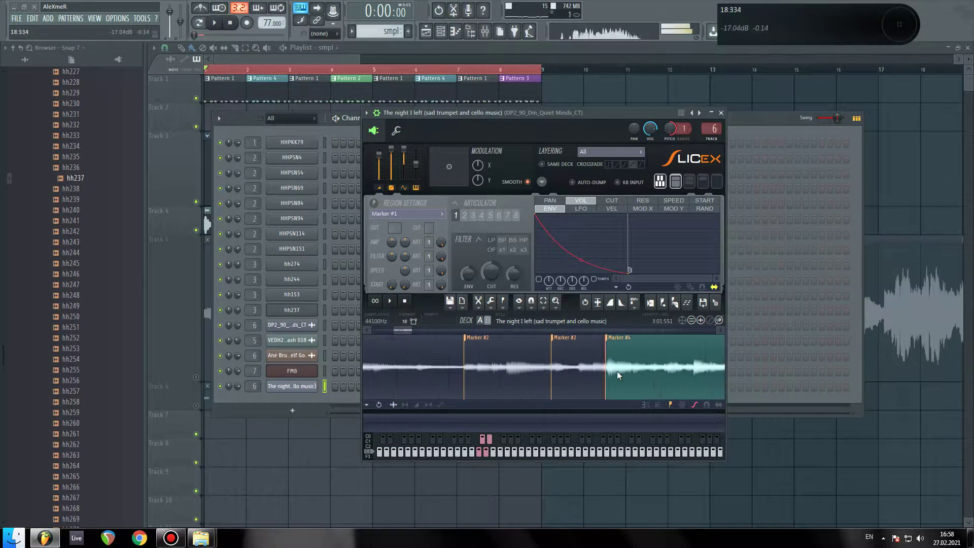
mouse_move(608, 345)
mouse_down()
mouse_move(663, 343)
mouse_move(672, 353)
mouse_move(667, 346)
mouse_up()
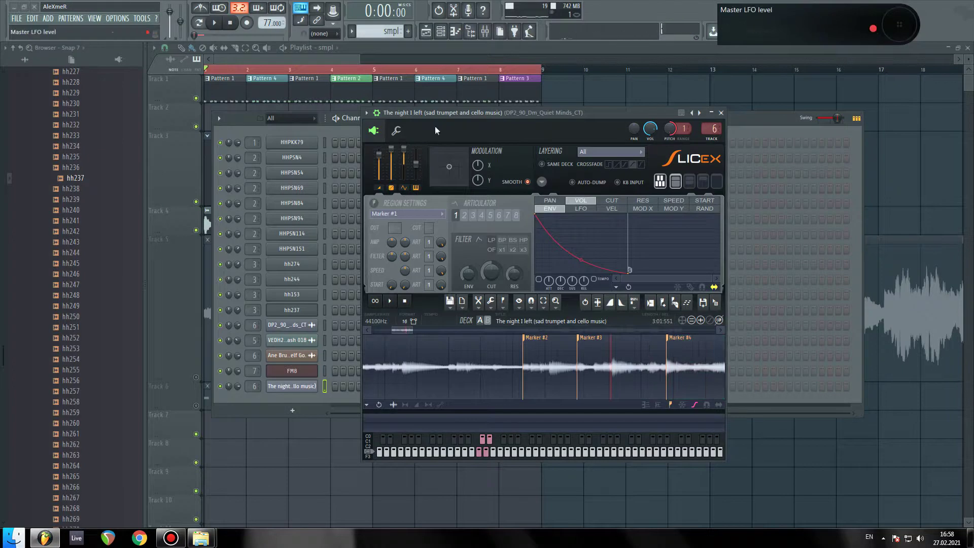
- Examine the waveform onset at Marker #4 up close while auditioning its slice
drag(621, 116, 577, 101)
scroll(638, 364, up, 3)
click(592, 364)
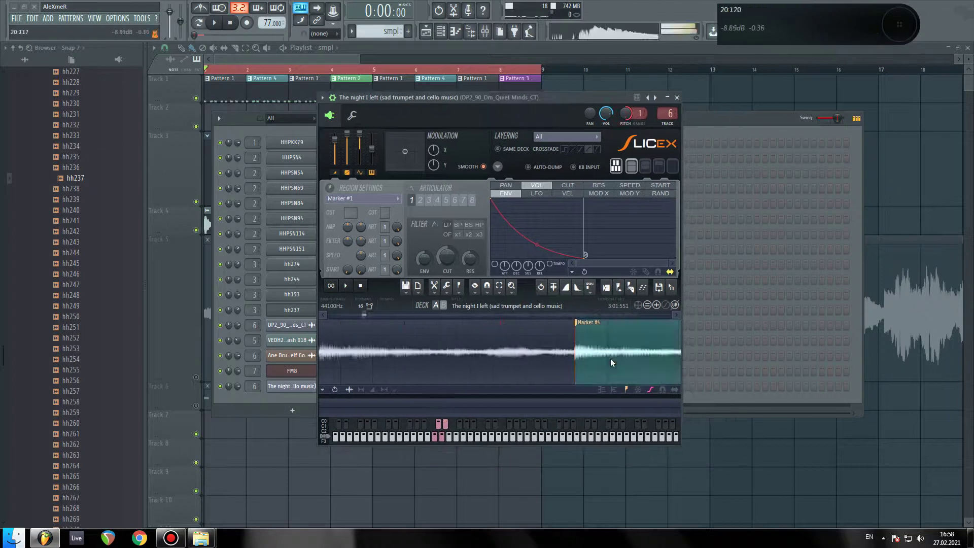
scroll(592, 363, up, 2)
scroll(574, 361, down, 5)
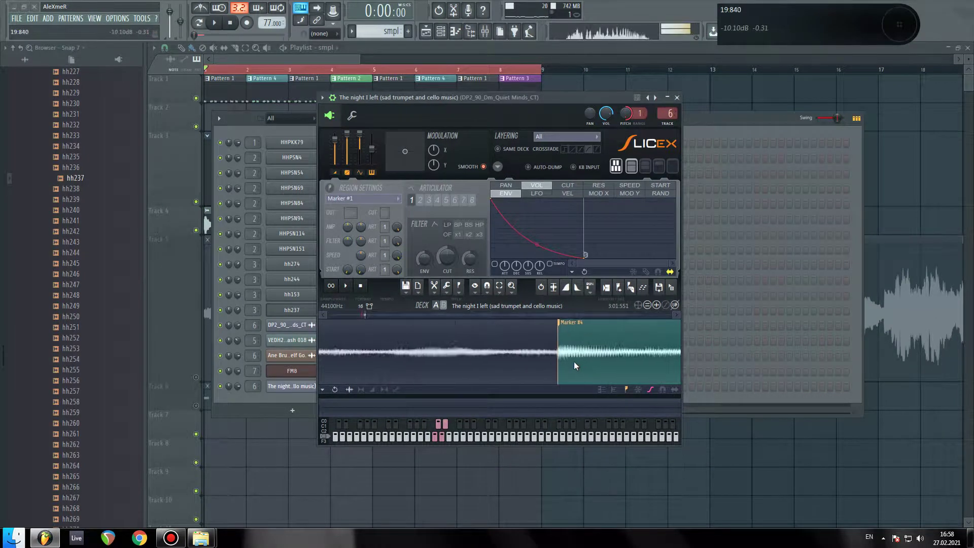
- Add a fifth slice marker shortly after Marker #4 and audition the slice of Marker #4
scroll(571, 360, down, 3)
scroll(571, 361, up, 4)
scroll(584, 359, down, 3)
scroll(580, 358, up, 1)
right_click(579, 354)
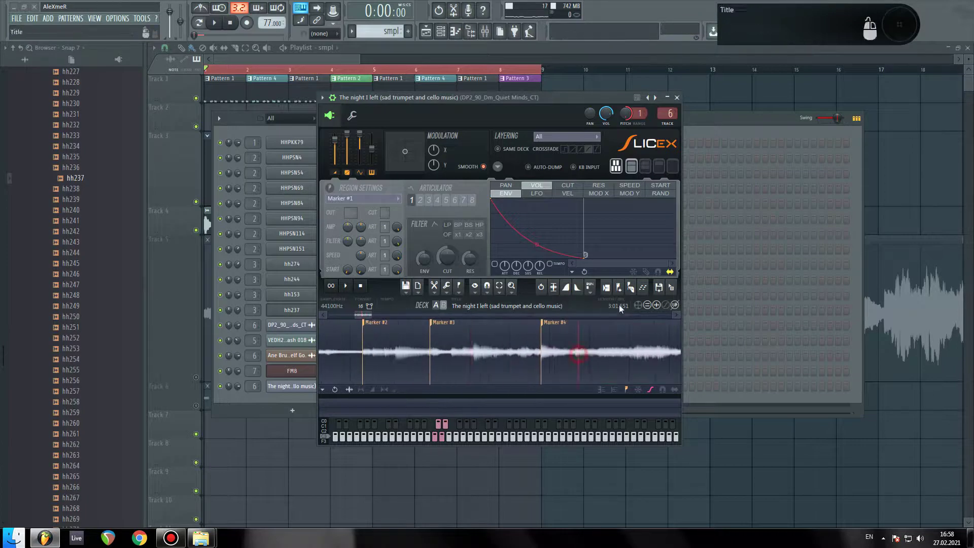
click(619, 289)
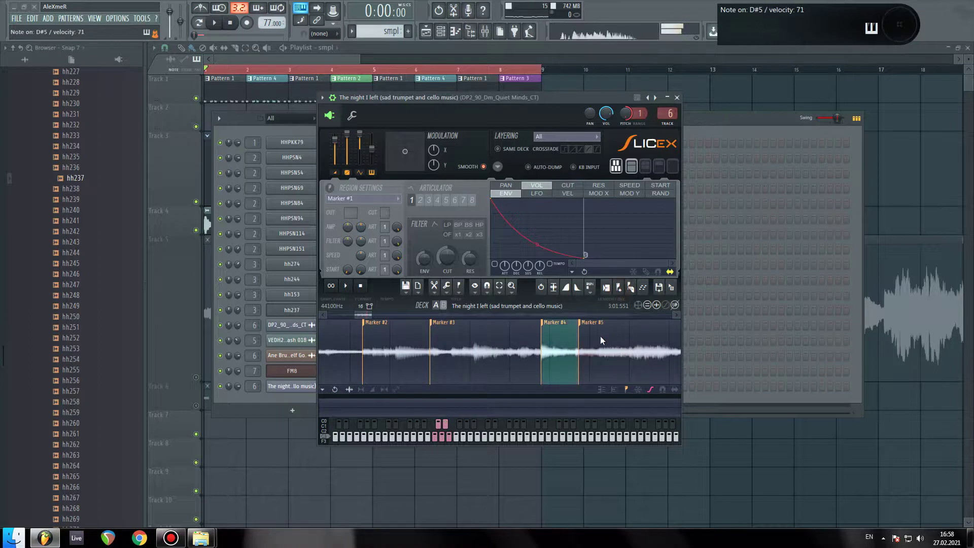
- Move Marker #5 to the note onset at about 24 s and audition its slice
scroll(601, 336, down, 2)
scroll(596, 348, down, 2)
click(572, 327)
drag(592, 330, 595, 331)
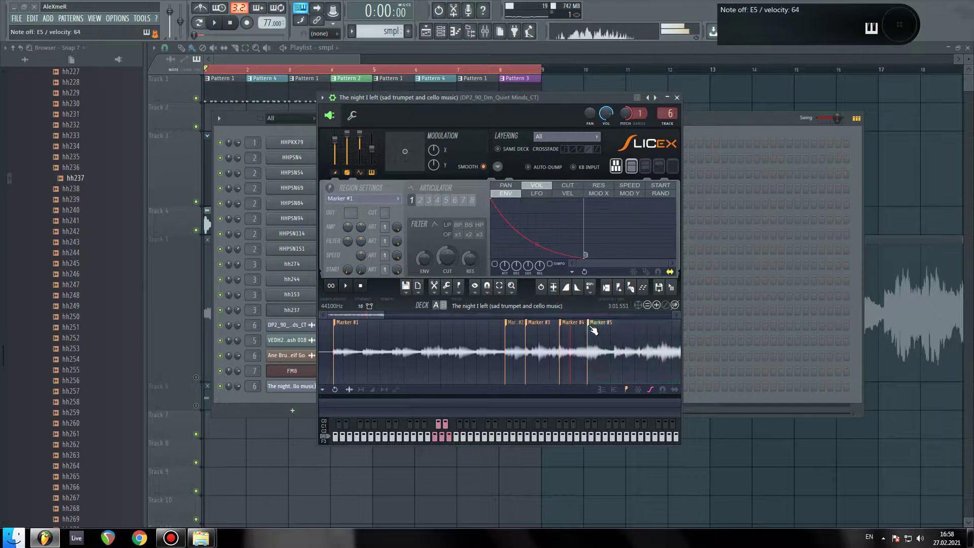
drag(383, 317, 477, 328)
click(480, 329)
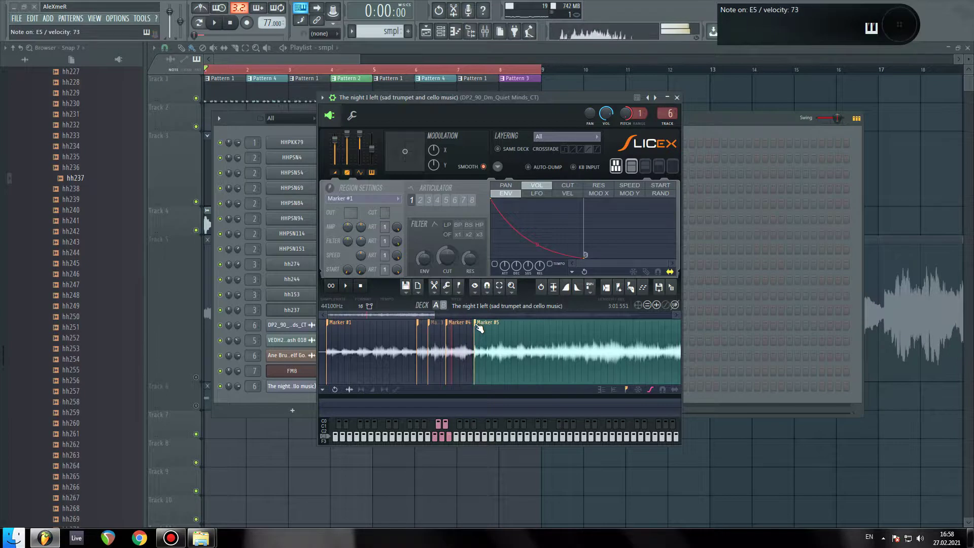
scroll(479, 329, up, 4)
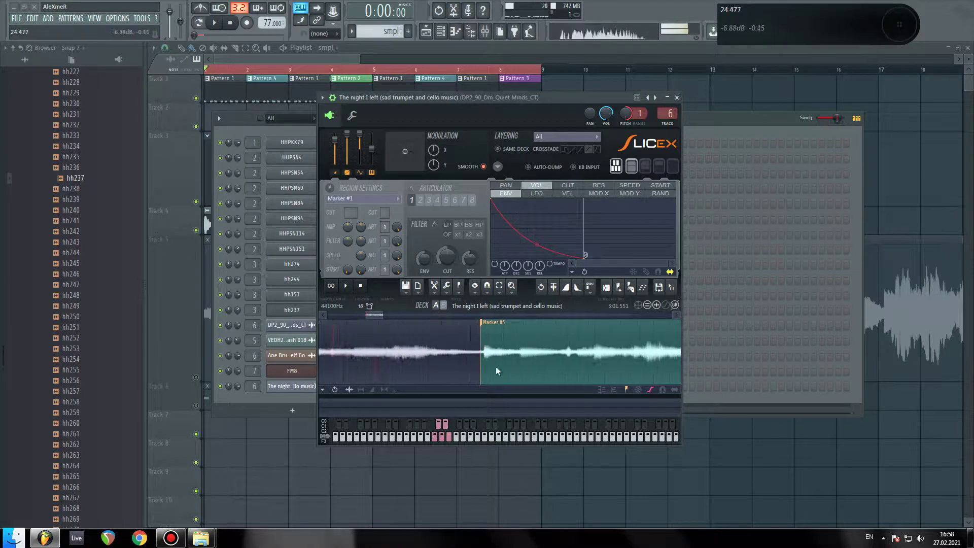
click(481, 325)
click(484, 329)
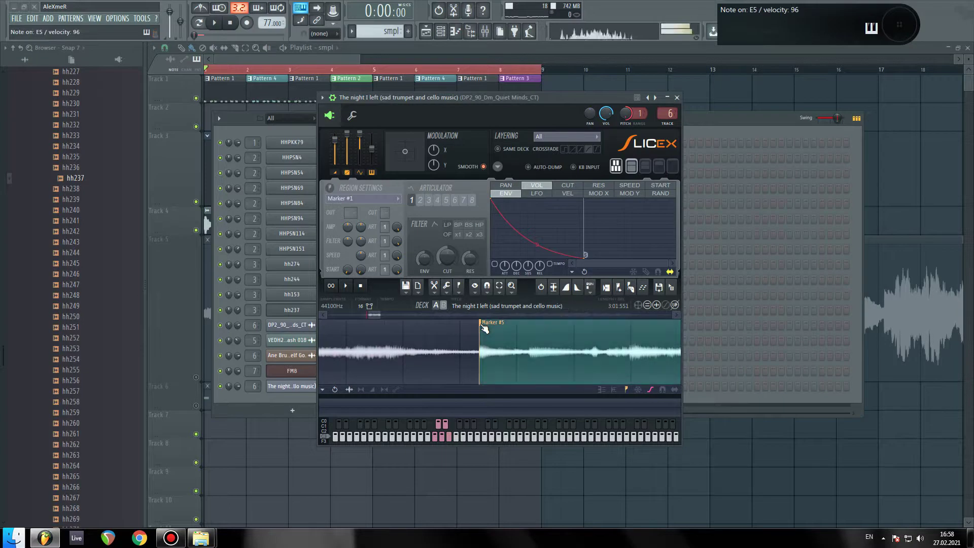
- Add a sixth slice marker after Marker #5, audition it, and shift it toward the next note onset
scroll(529, 355, down, 2)
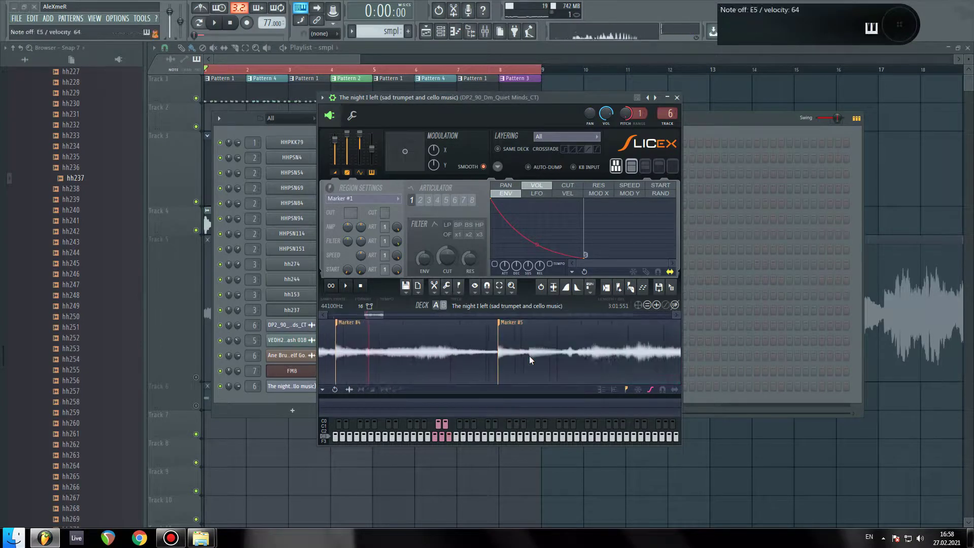
click(539, 355)
click(619, 288)
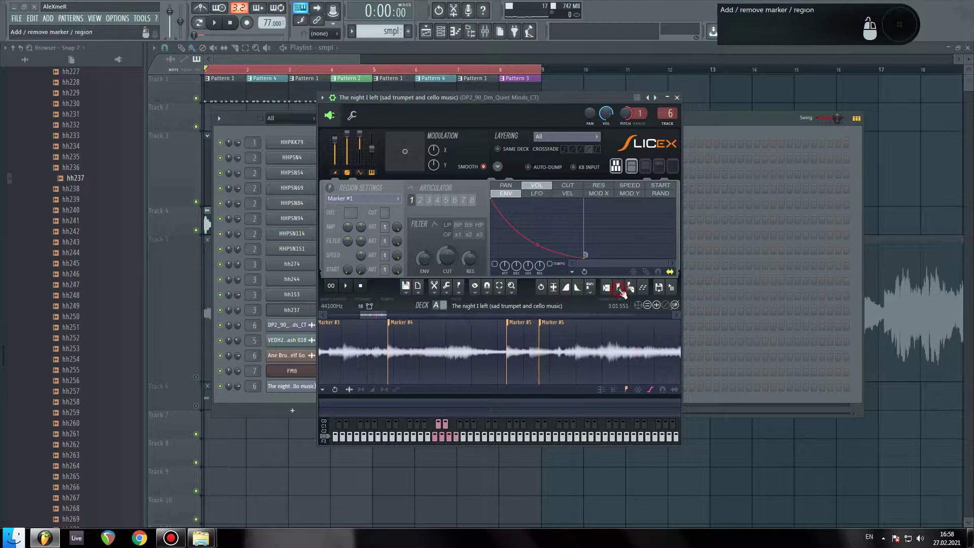
click(541, 324)
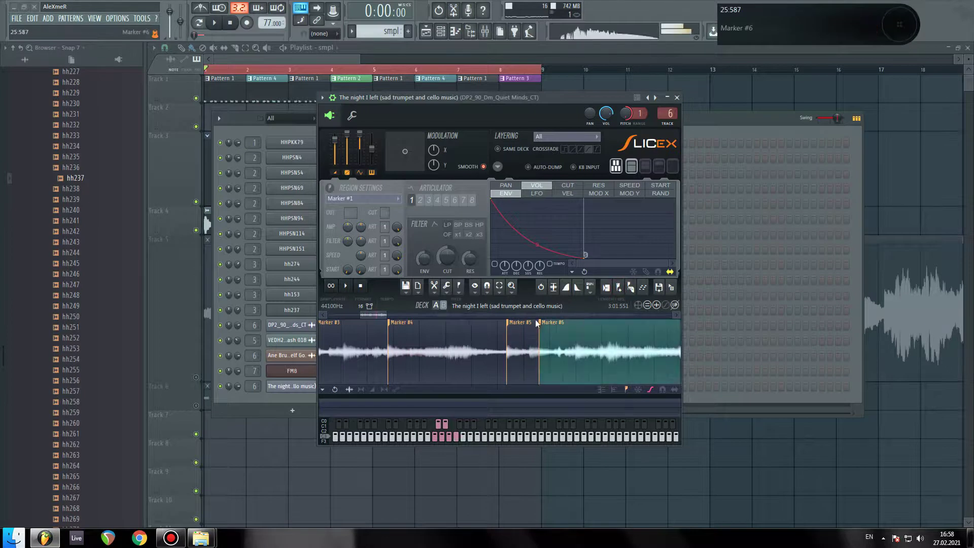
drag(542, 326, 560, 328)
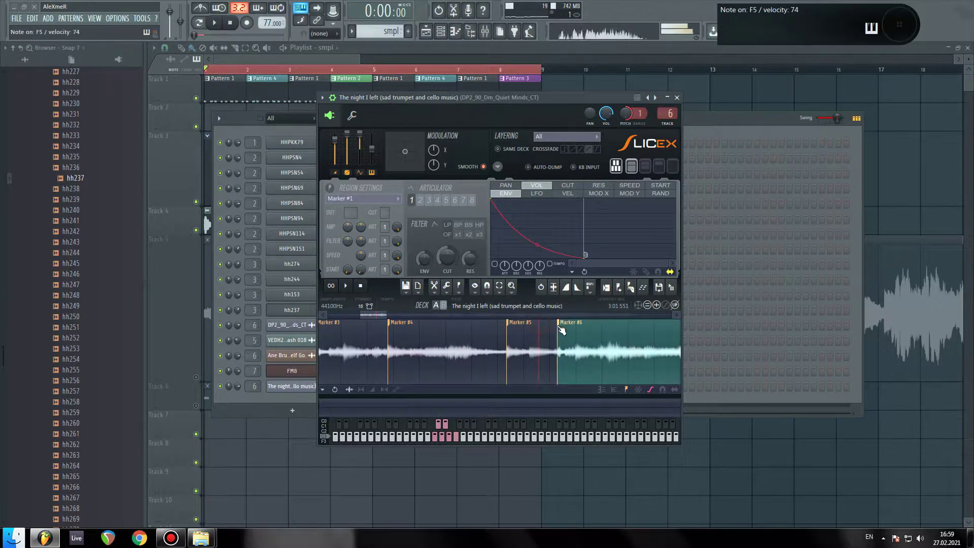
- Fine-position Marker #6 slightly earlier, at about 26.2 s, and audition its slice
scroll(558, 355, up, 3)
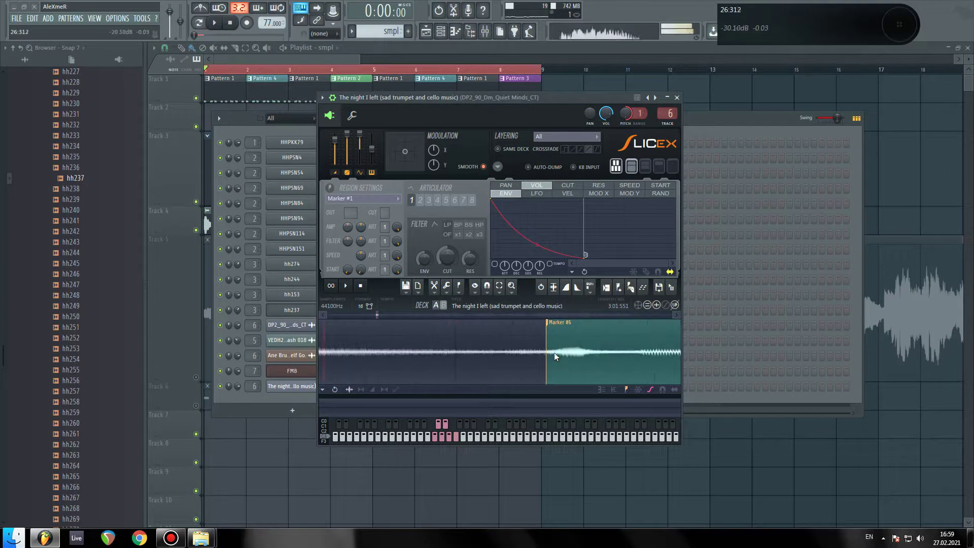
drag(548, 328, 528, 329)
scroll(531, 345, down, 4)
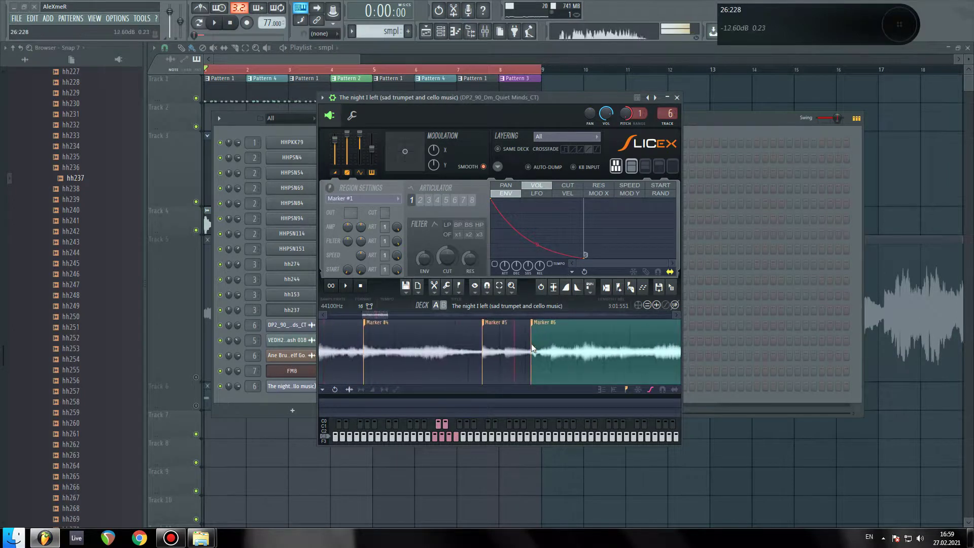
click(531, 343)
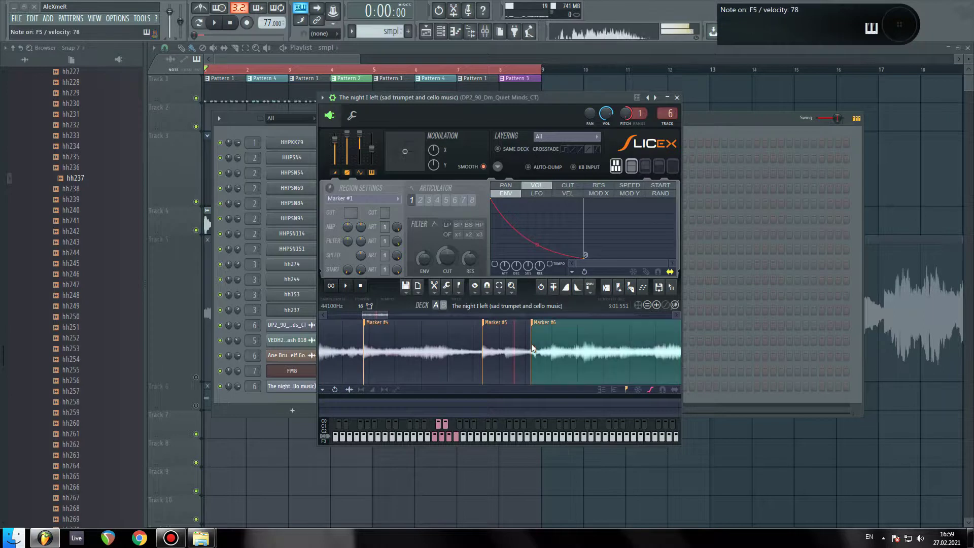
click(531, 343)
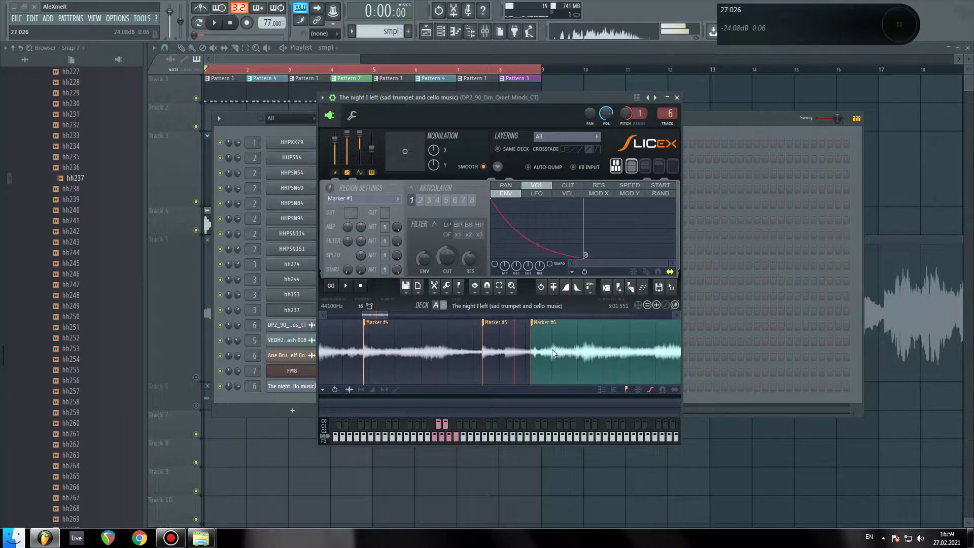
- Add a seventh slice marker shortly after Marker #6 and shift it slightly earlier
click(552, 350)
click(619, 288)
scroll(555, 344, up, 2)
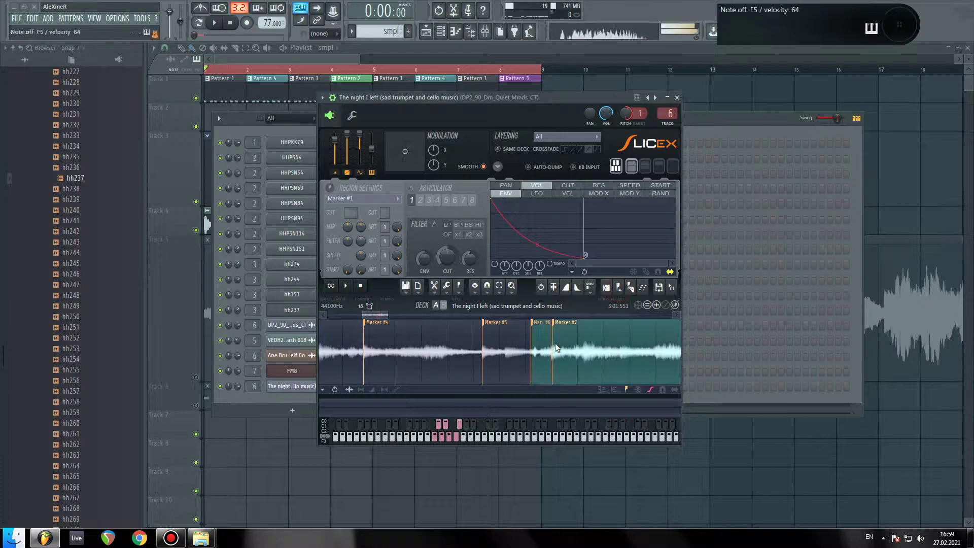
drag(552, 326, 546, 327)
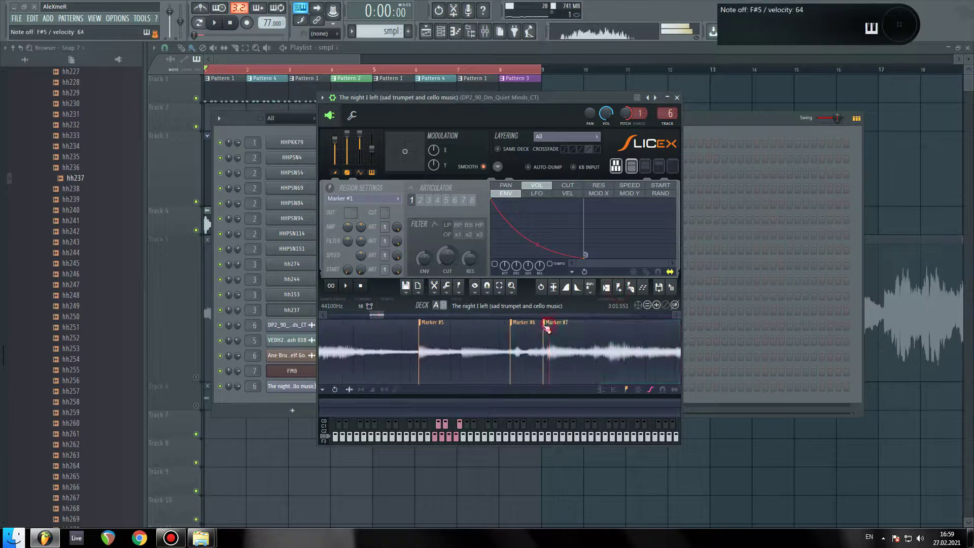
- Fine-position Marker #7 at the note onset at about 26.7 s and audition its slice
scroll(533, 361, up, 3)
click(531, 361)
click(532, 362)
scroll(534, 360, up, 2)
scroll(557, 361, down, 3)
drag(583, 326, 574, 325)
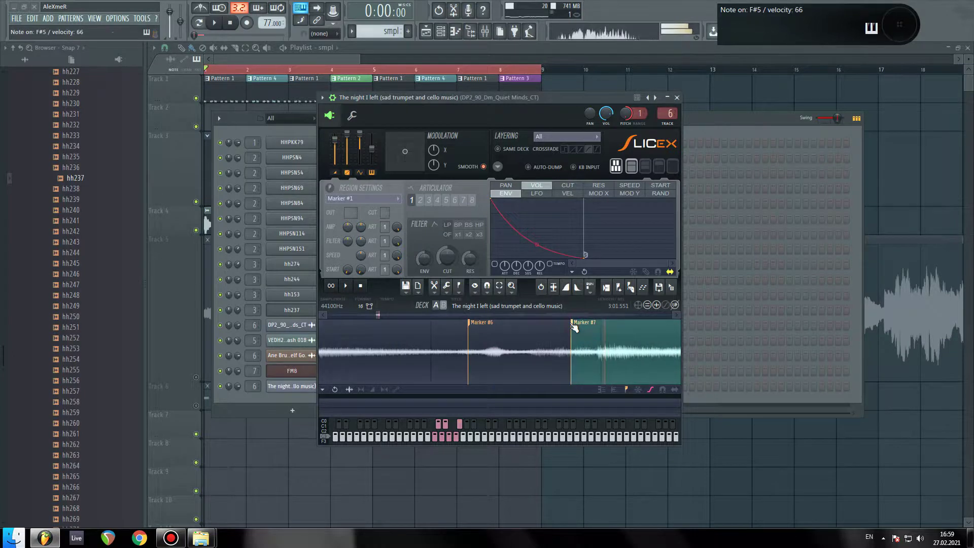
- Add an eighth slice marker after Marker #7 and shift it toward the note onset near 35 s
scroll(555, 352, down, 4)
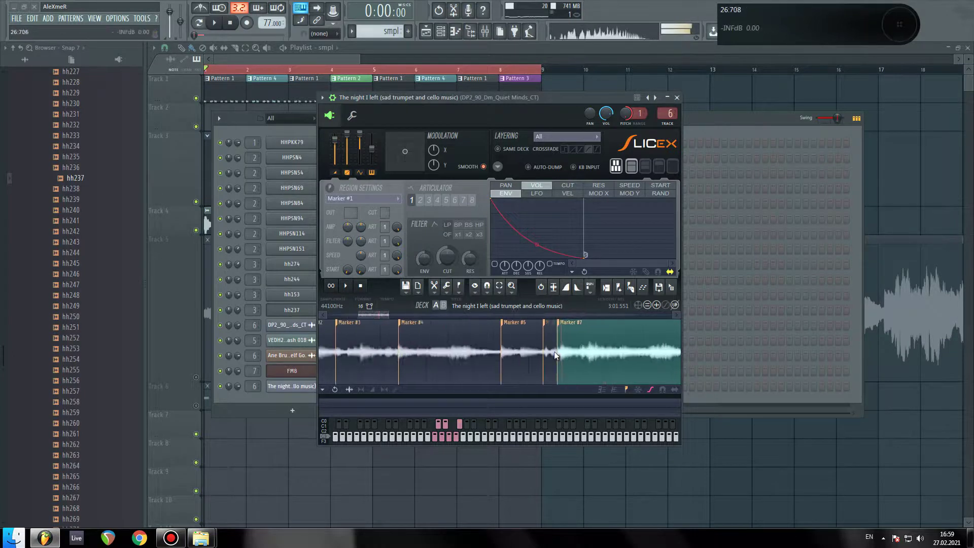
scroll(554, 351, down, 3)
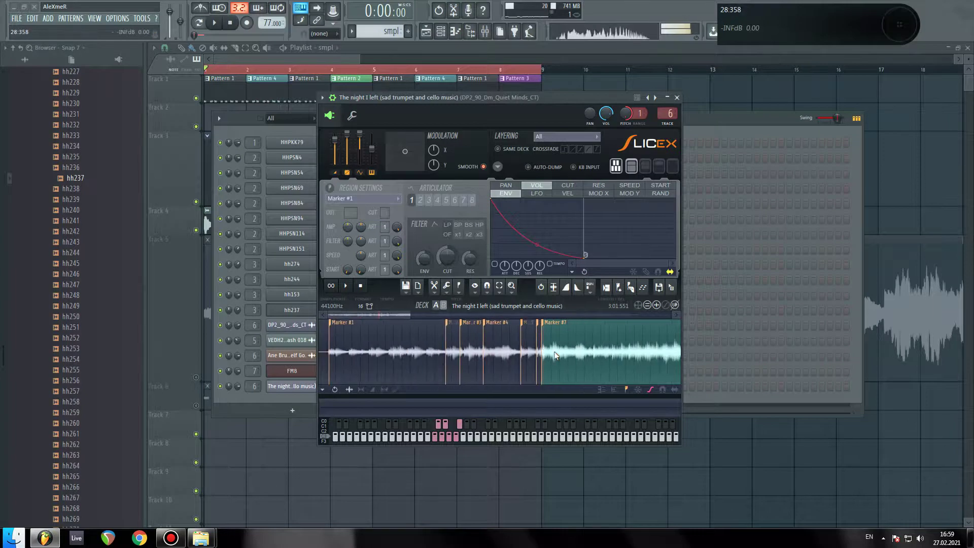
scroll(554, 351, down, 2)
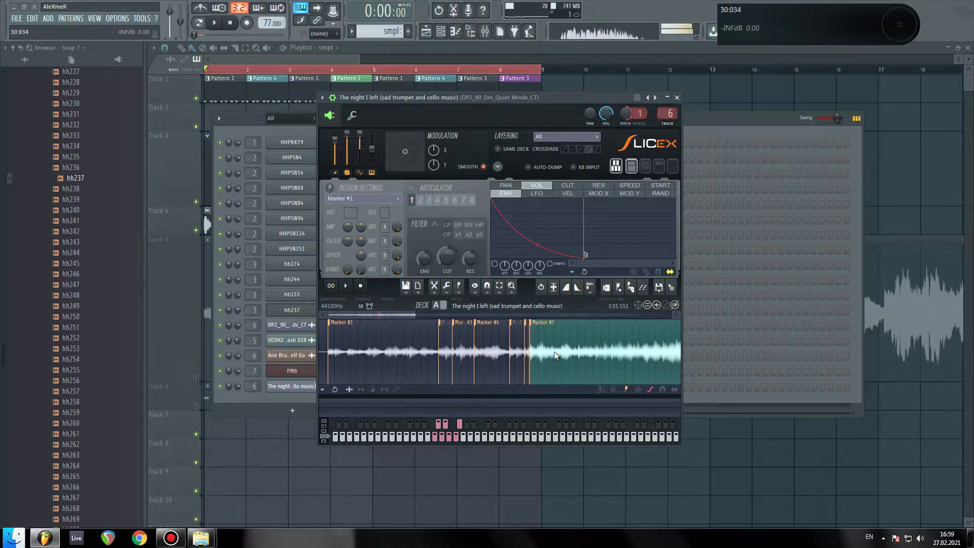
scroll(556, 355, down, 2)
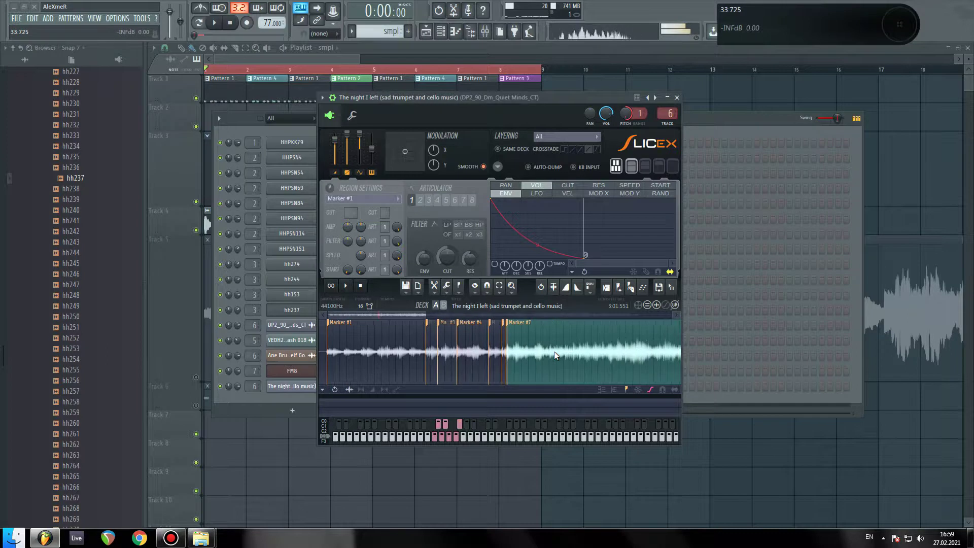
click(526, 351)
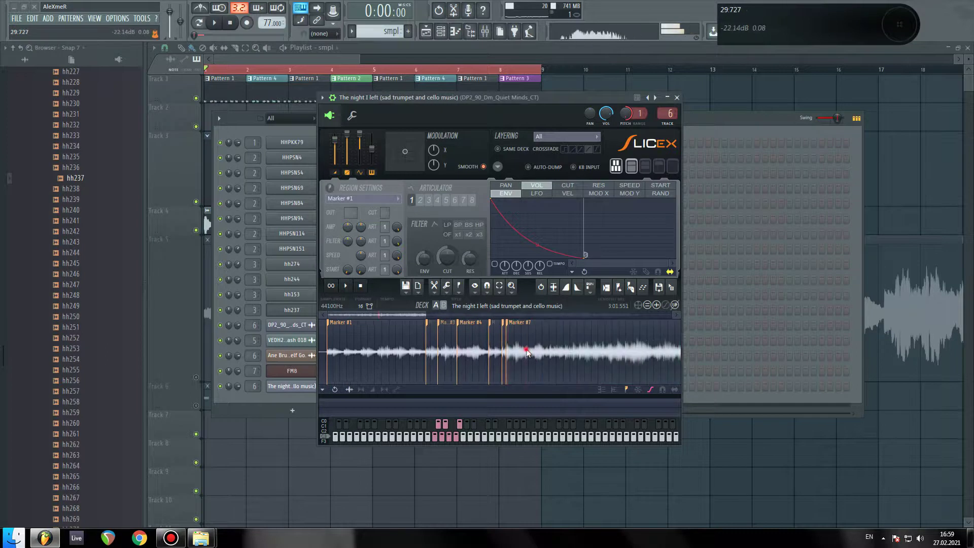
click(619, 288)
scroll(522, 350, up, 2)
drag(536, 326, 580, 332)
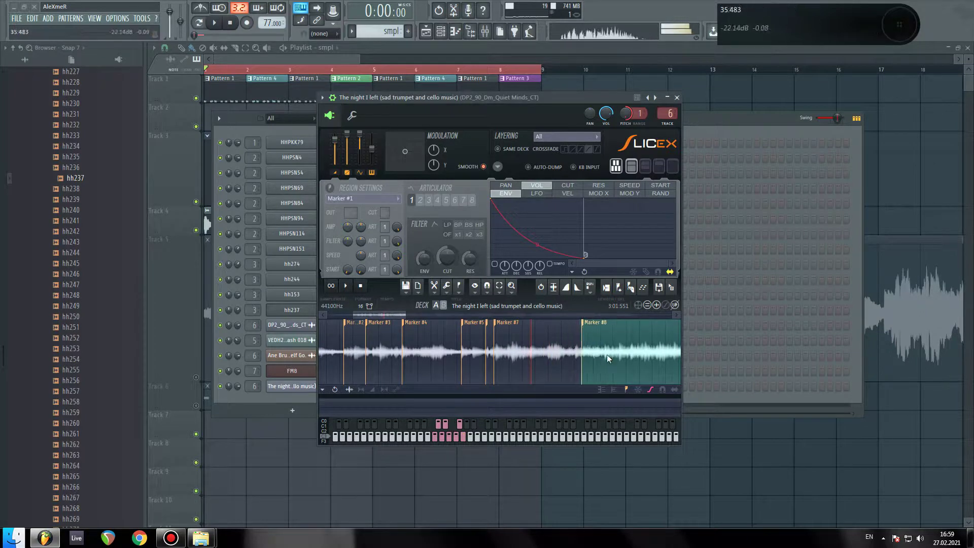
- Fine-position Marker #8 exactly at the note onset at about 35.36 s
scroll(606, 355, up, 2)
drag(534, 327, 609, 340)
mouse_move(608, 338)
mouse_down()
mouse_move(588, 359)
mouse_move(598, 364)
mouse_move(596, 350)
mouse_up()
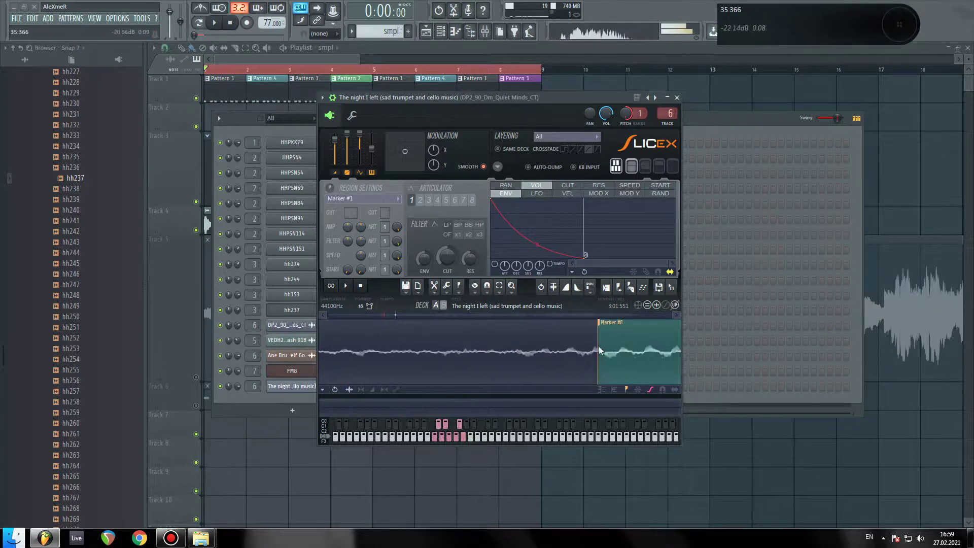
drag(569, 328, 562, 348)
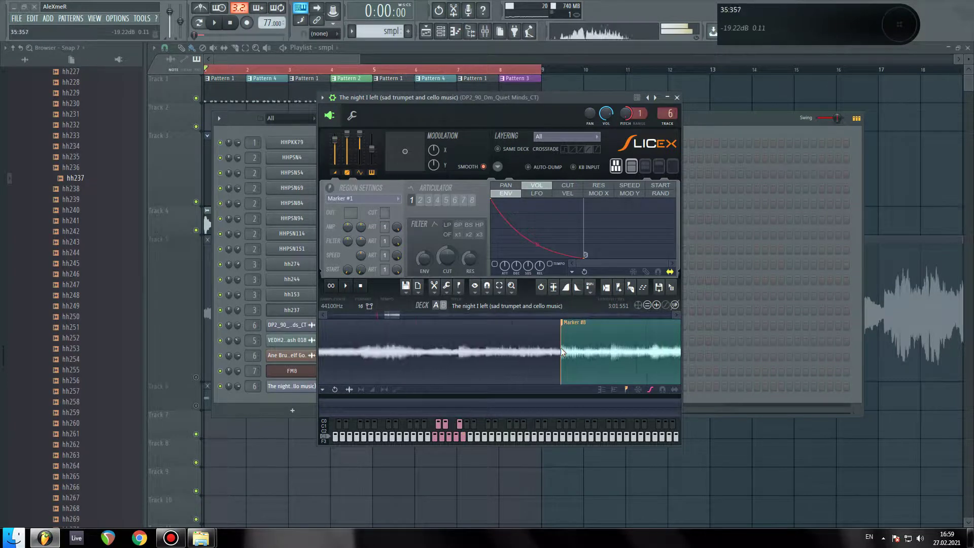
- Play the beat from the start and trigger the slices over it to check how they fit
click(228, 24)
click(218, 24)
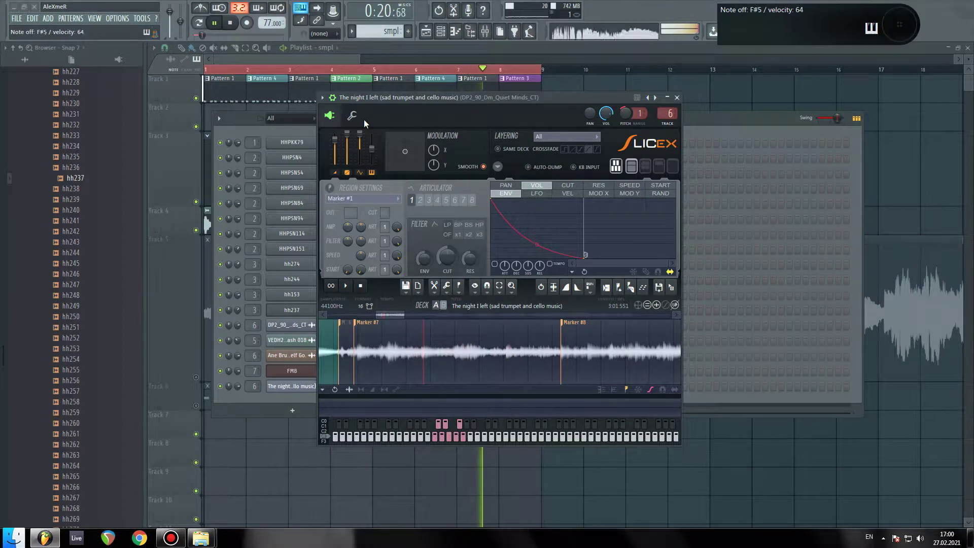
key(space)
- Audition the slice of Marker #8 and add a ninth slice marker shortly after it
drag(565, 97, 562, 99)
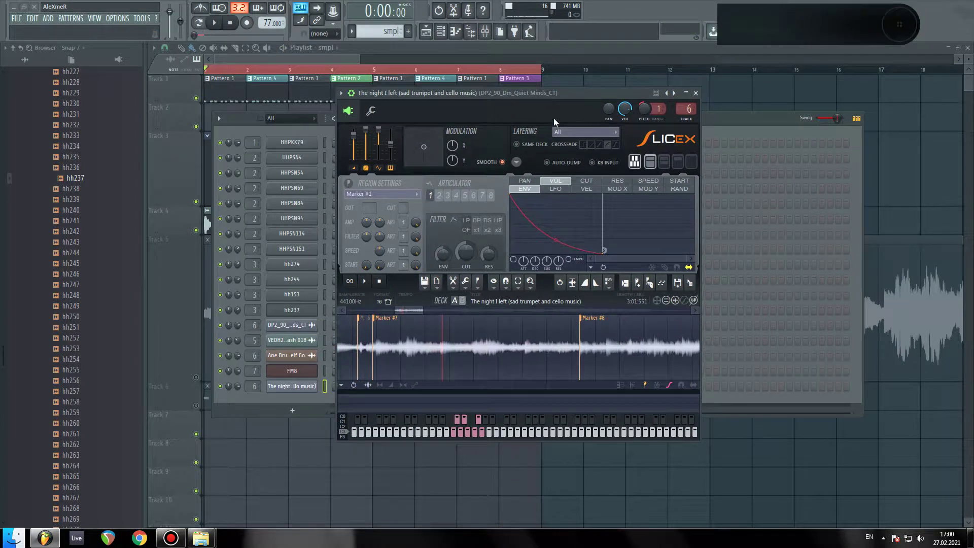
drag(575, 93, 567, 90)
click(571, 328)
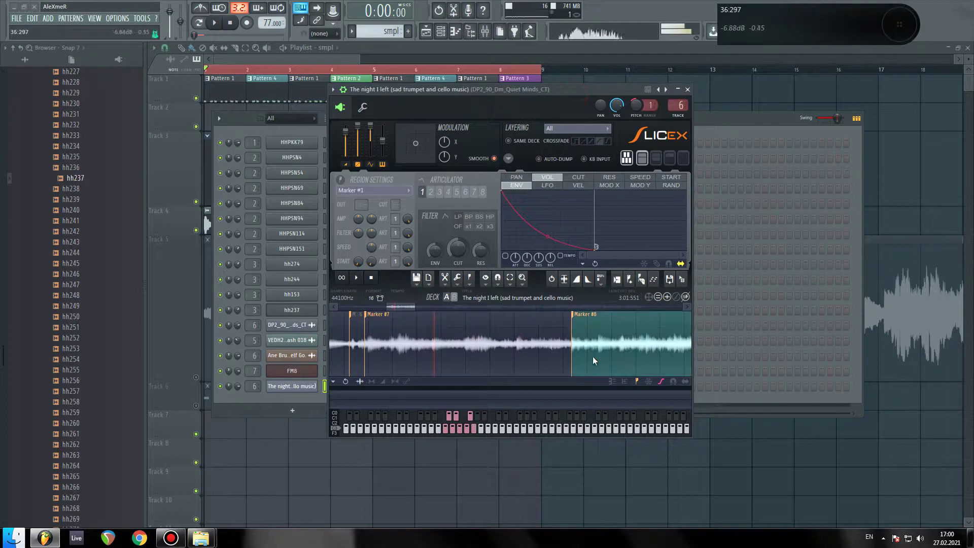
scroll(598, 350, down, 5)
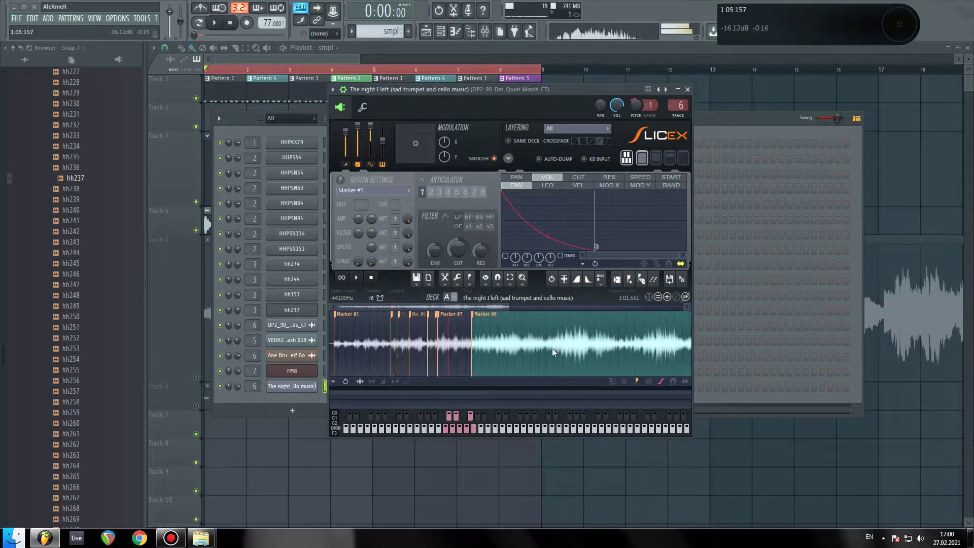
scroll(479, 350, up, 3)
scroll(479, 350, up, 2)
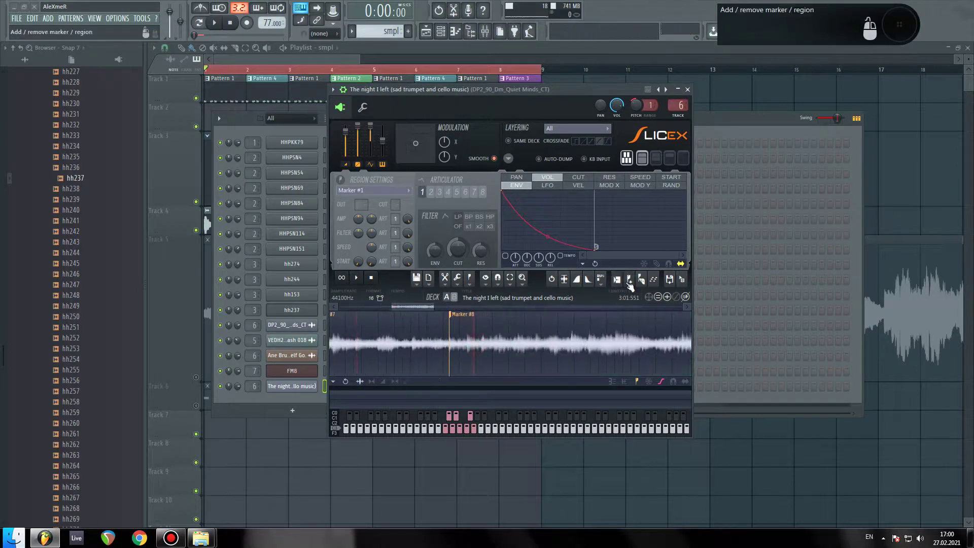
mouse_move(552, 91)
mouse_down()
mouse_move(558, 113)
mouse_move(406, 62)
mouse_move(629, 114)
mouse_move(522, 78)
mouse_move(543, 89)
mouse_move(565, 81)
mouse_up()
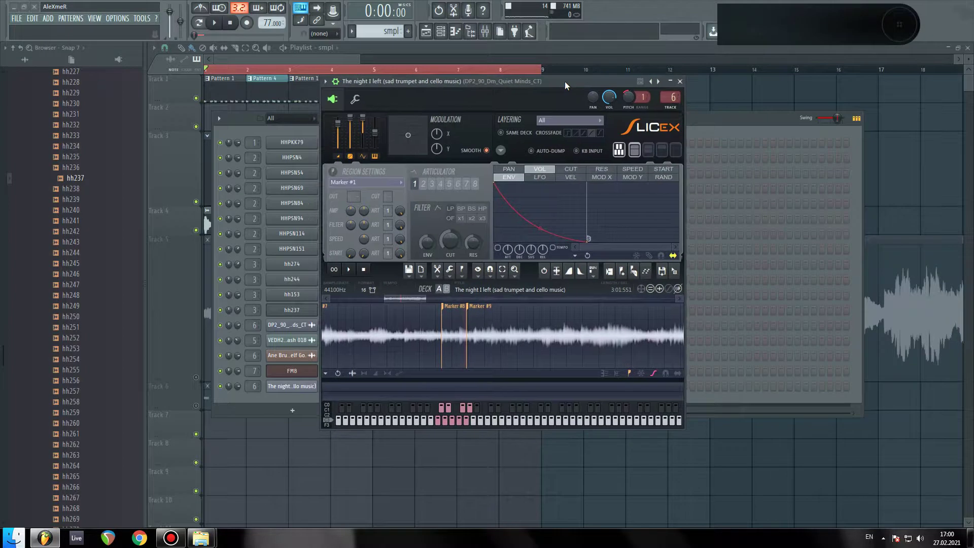
click(474, 312)
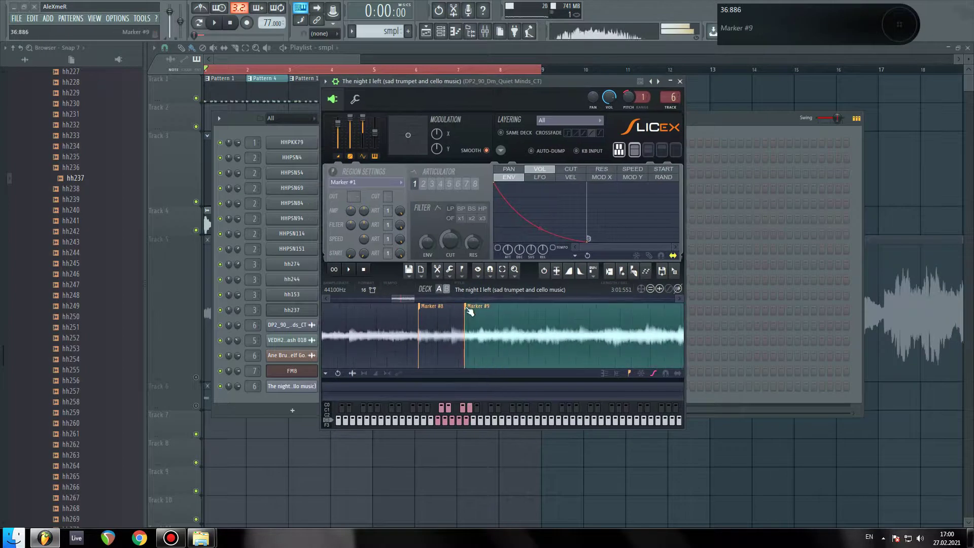
- Move Marker #9 later to the note onset at about 45.56 s and audition its slice
drag(485, 312, 572, 317)
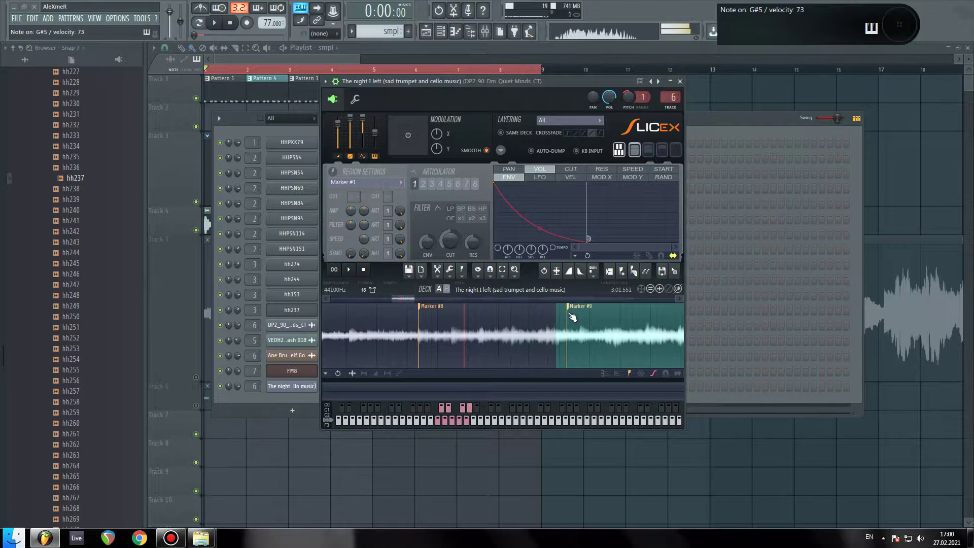
scroll(556, 322, down, 3)
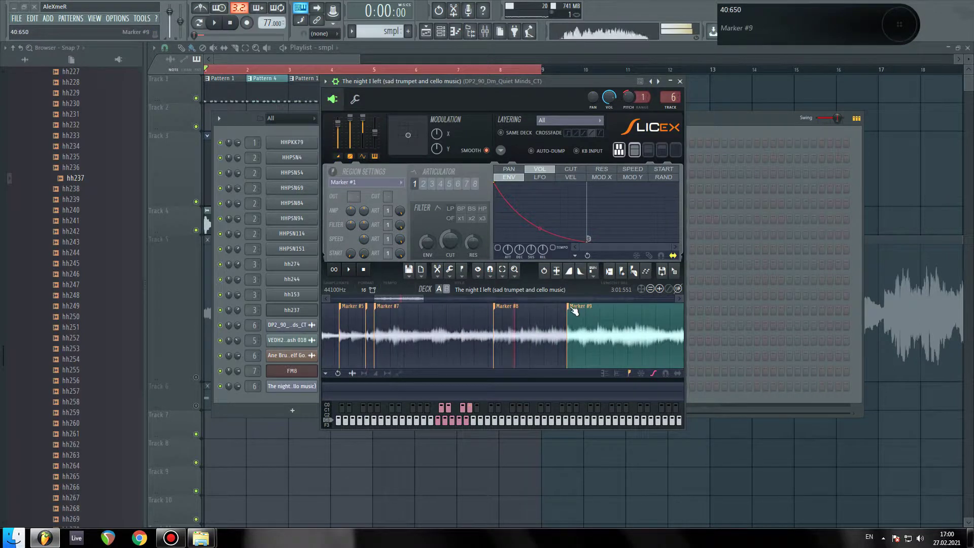
scroll(588, 315, down, 3)
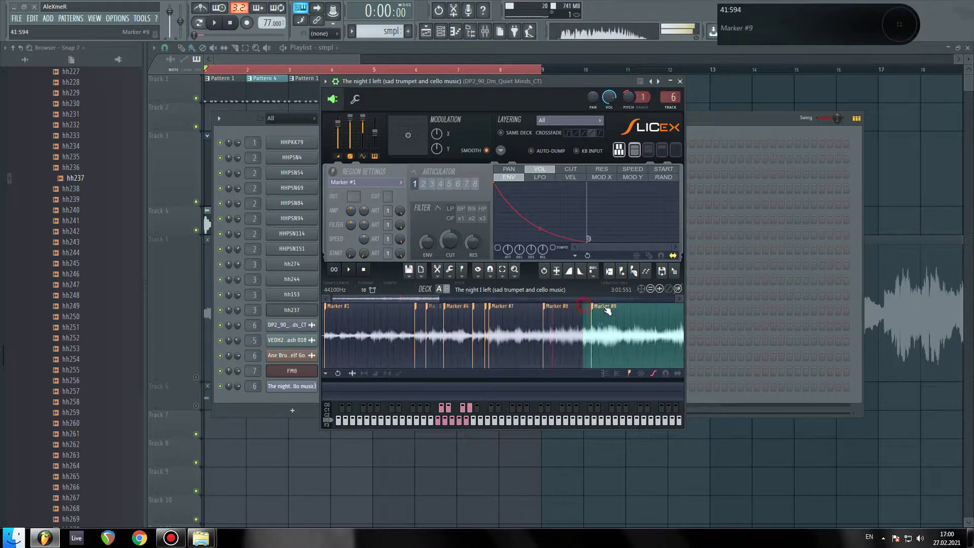
drag(597, 310, 615, 312)
scroll(618, 316, up, 5)
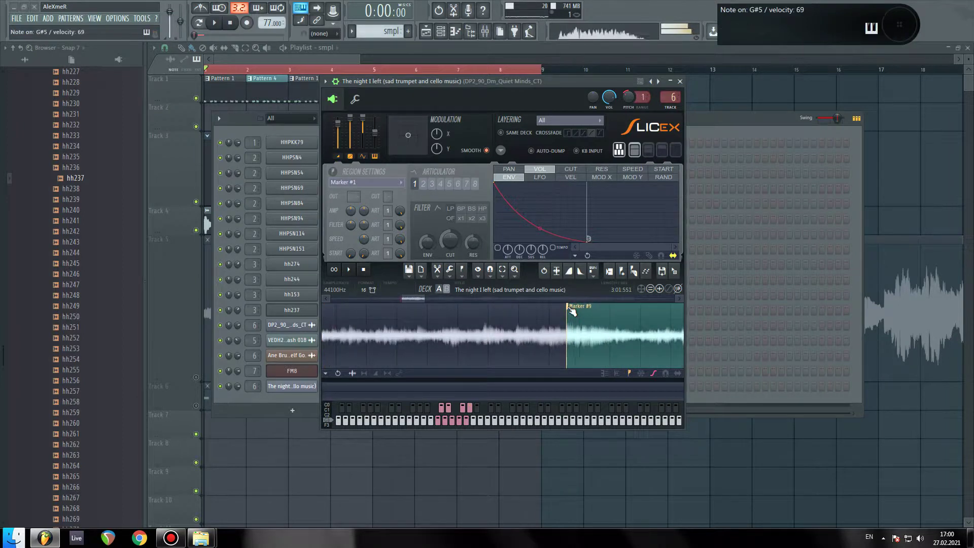
scroll(571, 343, up, 2)
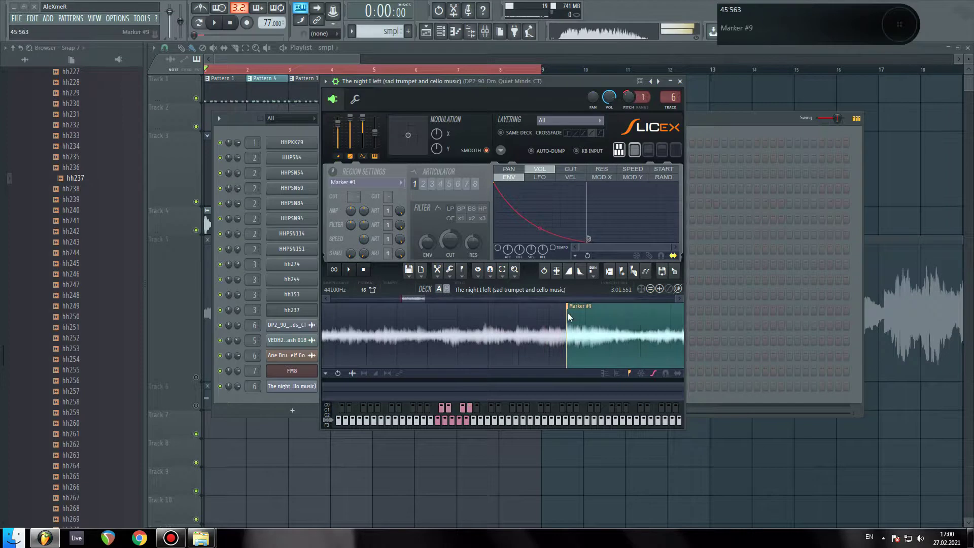
scroll(541, 344, up, 4)
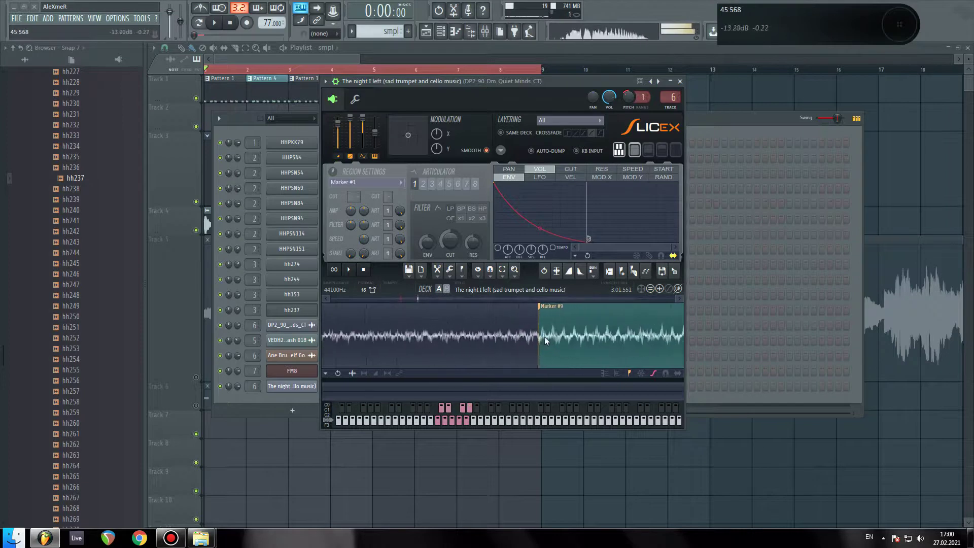
scroll(552, 323, down, 4)
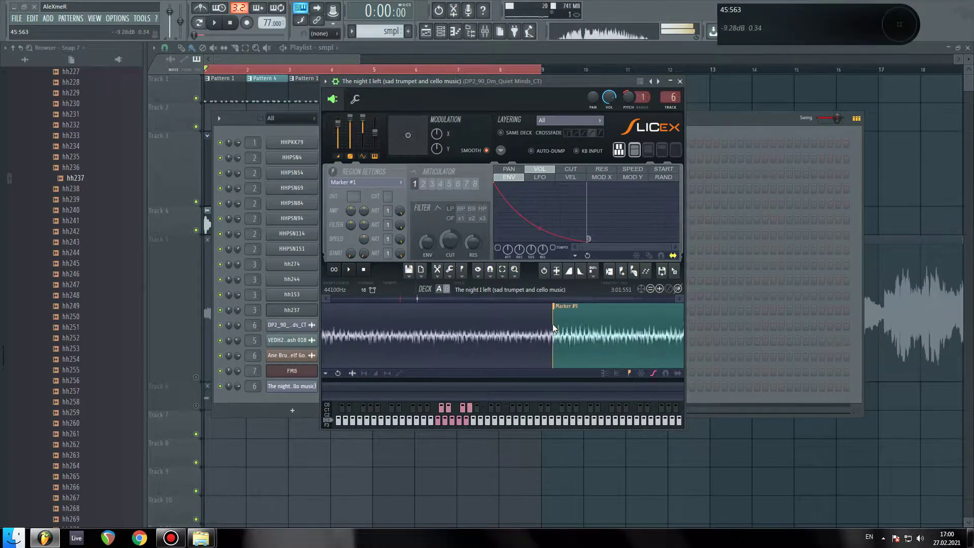
scroll(553, 324, down, 2)
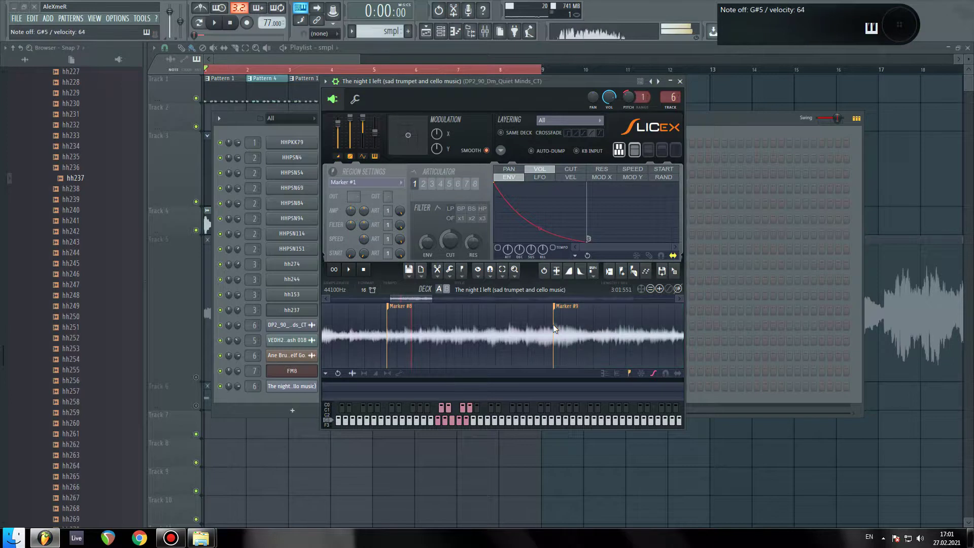
- Move the Slicex window aside and open the piano roll of "The night I left" channel
right_click(628, 97)
click(642, 106)
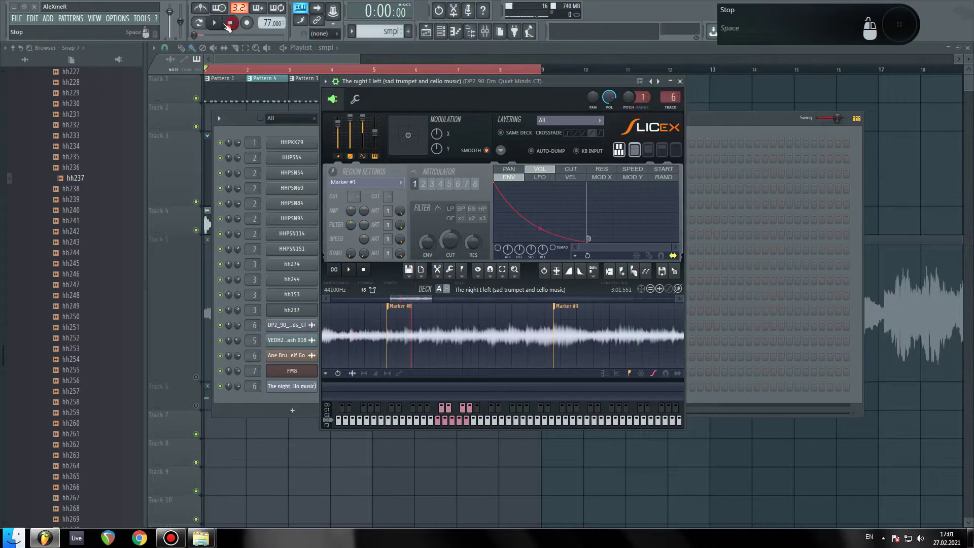
drag(534, 87, 733, 137)
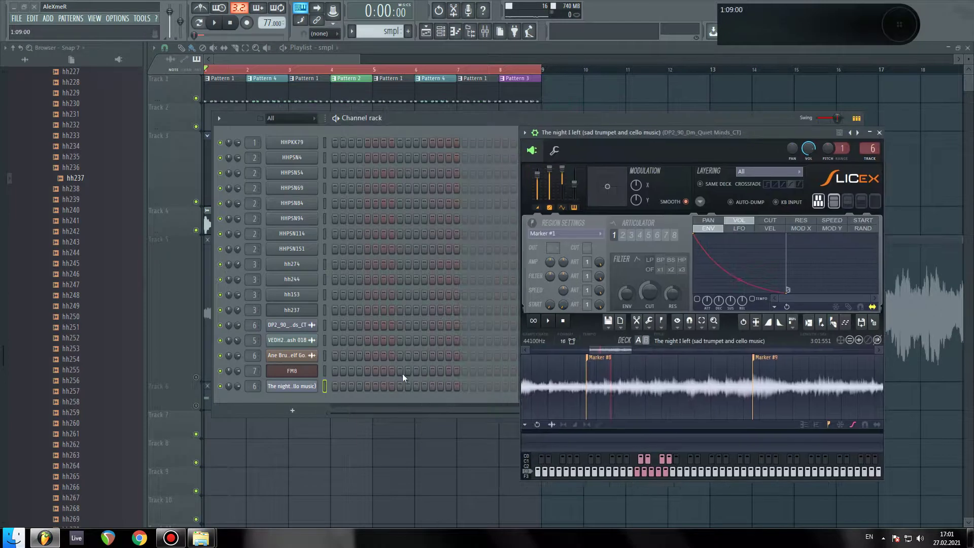
right_click(304, 387)
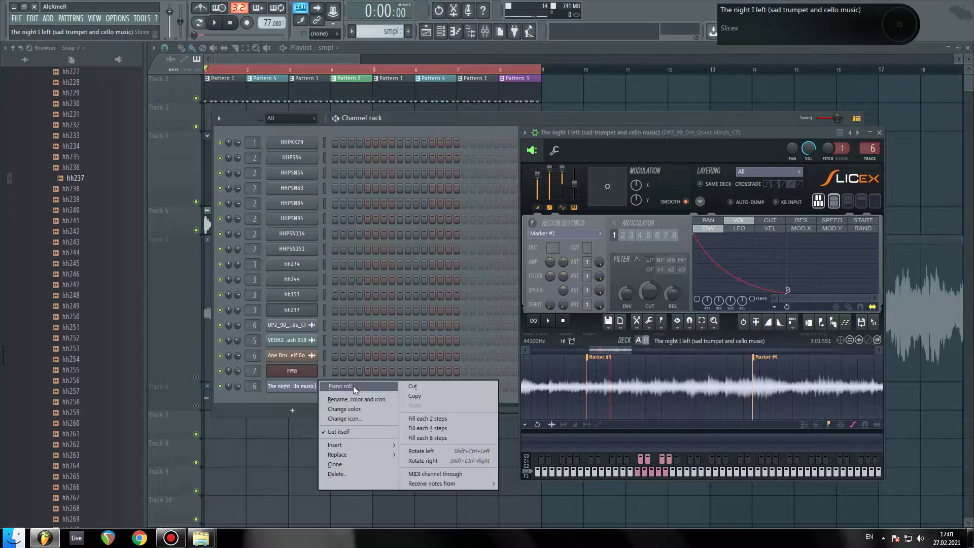
click(353, 385)
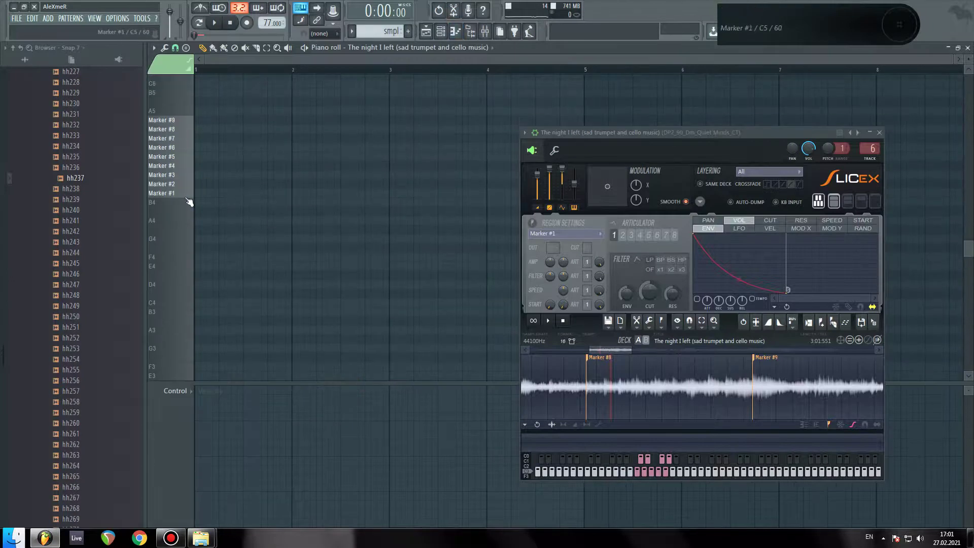
- Draw a Marker #3 note at the start of bar 1 in the piano roll and play it back
scroll(188, 201, up, 2)
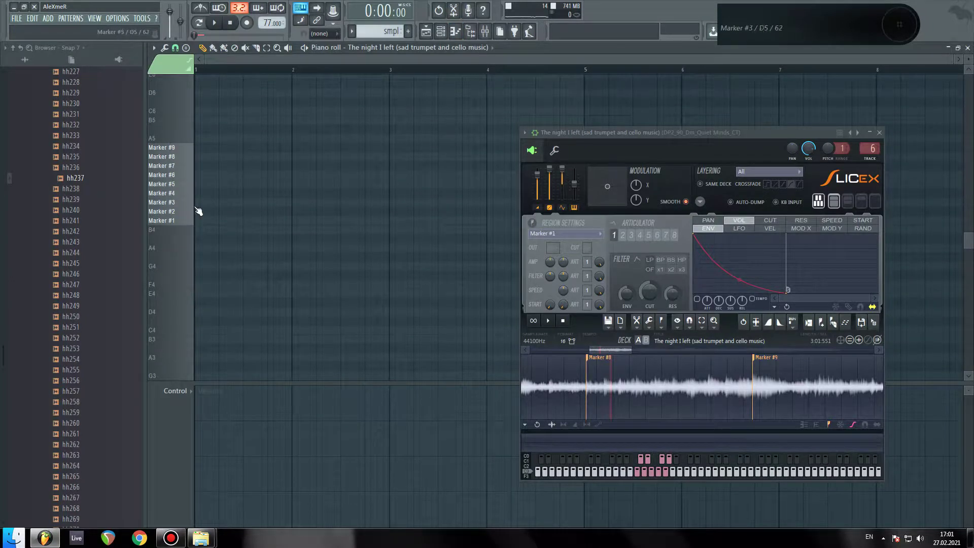
scroll(223, 76, up, 4)
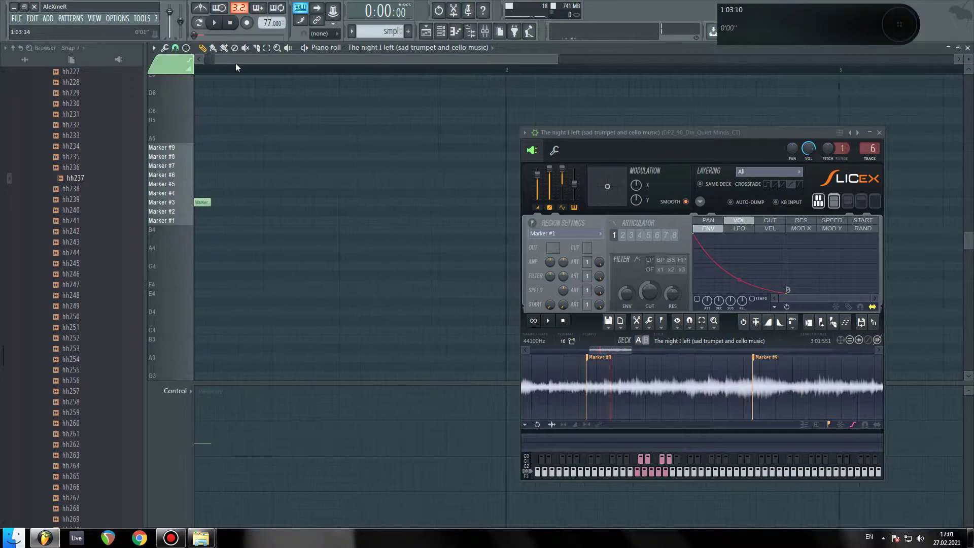
scroll(215, 64, up, 3)
drag(210, 64, 213, 62)
drag(269, 111, 388, 168)
key(space)
key(space)
key(space)
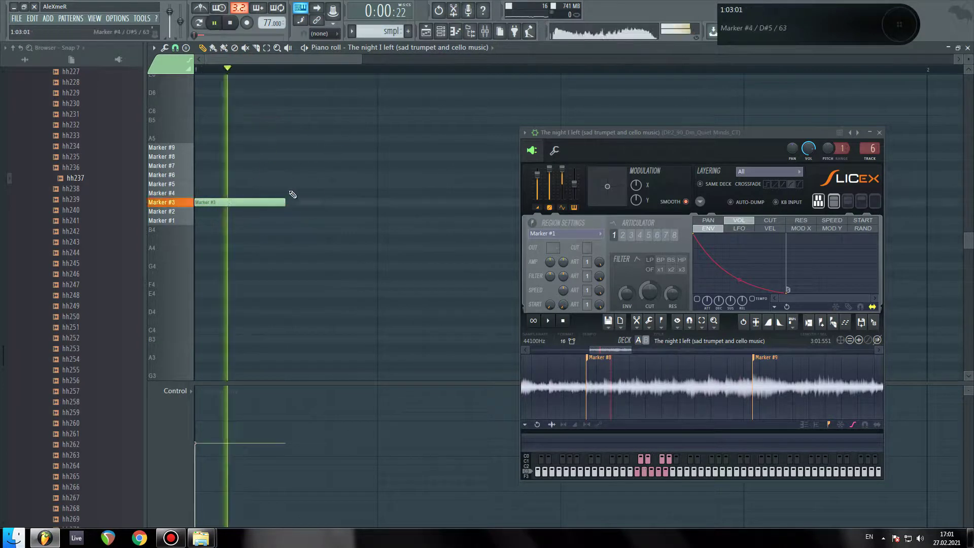
- Lengthen the Marker #3 note to half a bar and play it from the start
drag(284, 202, 365, 205)
scroll(261, 68, down, 6)
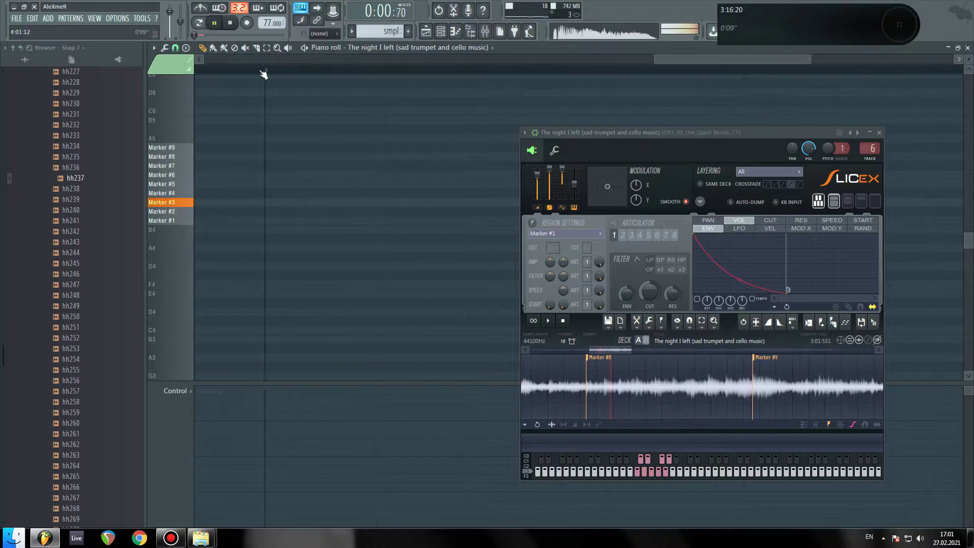
key(space)
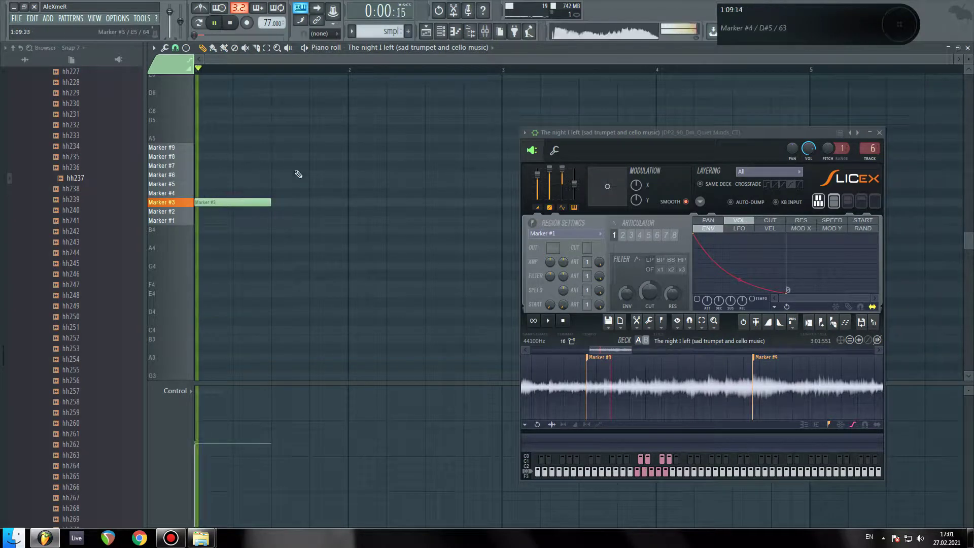
- Try repeated Marker #4 notes in the second half of bar 1 behind the Marker #3 note and play the pattern
key(space)
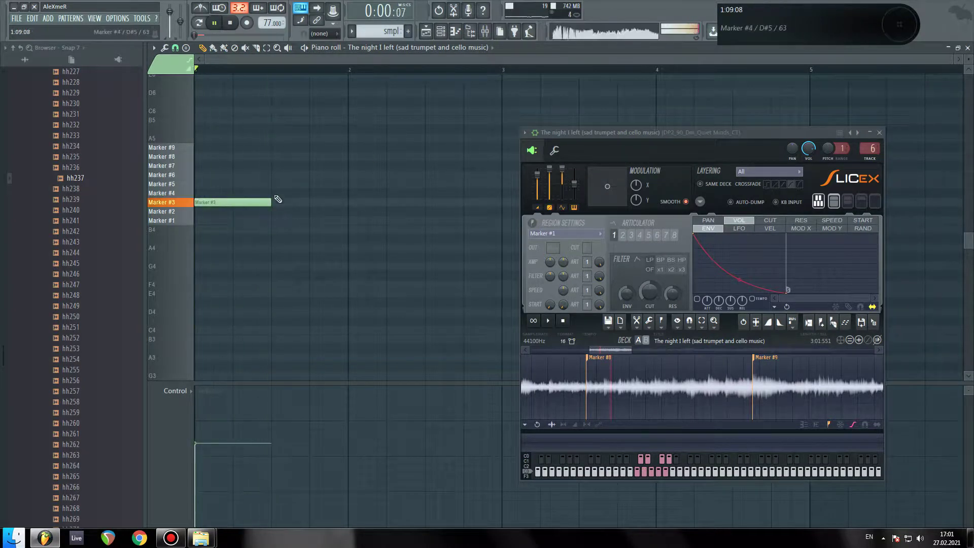
click(279, 193)
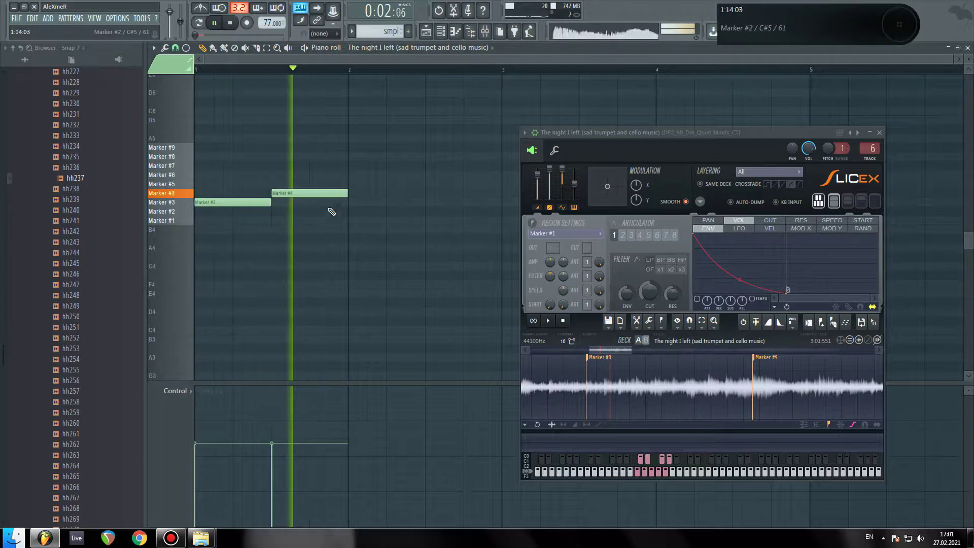
mouse_move(347, 194)
mouse_down()
mouse_move(300, 194)
mouse_move(313, 203)
mouse_up()
key(space)
key(space)
click(337, 193)
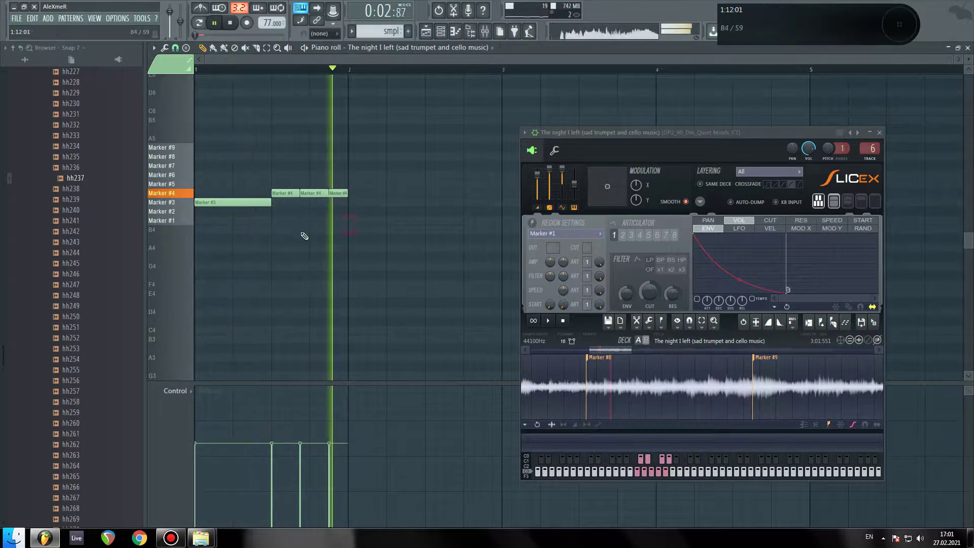
- Replace all notes with a six-step Marker #4 note at the start of bar 1 followed by a six-step Marker #5 note, and play them
right_click(282, 194)
right_click(313, 193)
right_click(338, 193)
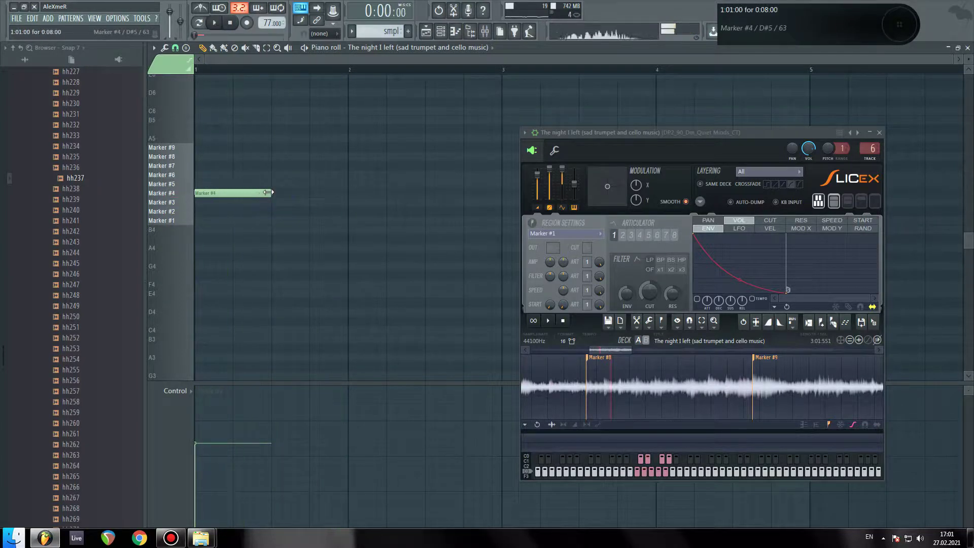
drag(268, 193, 252, 192)
key(space)
click(270, 183)
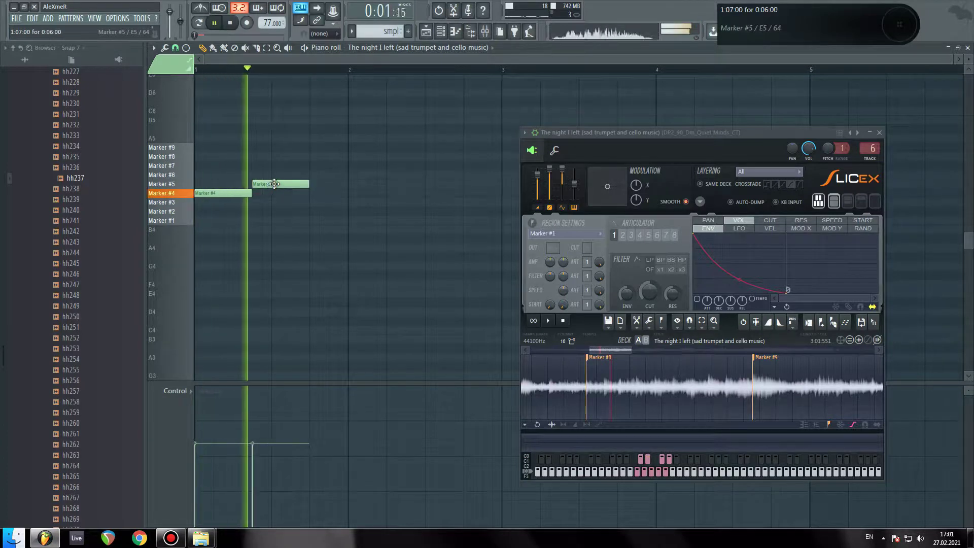
key(space)
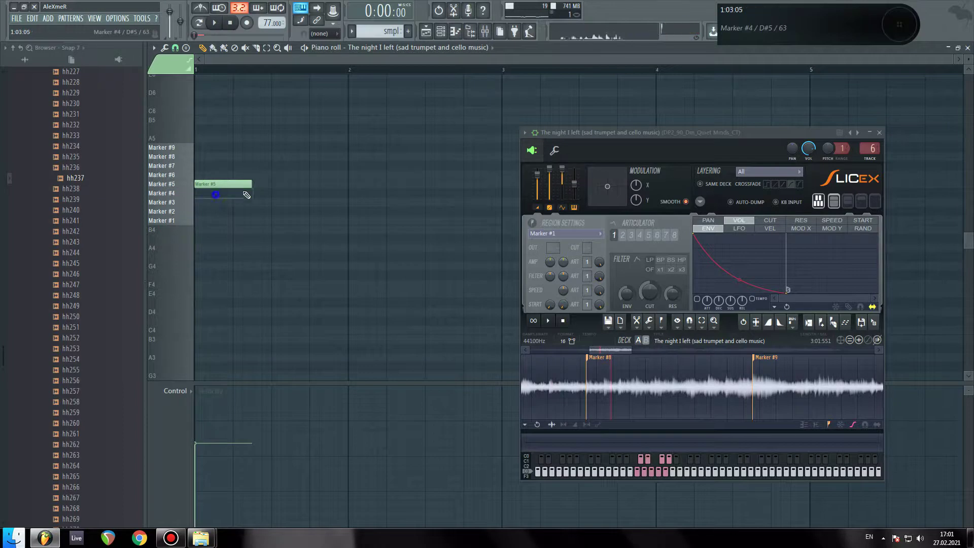
- Rebuild bar 1 from a six-step Marker #5 note, a two-step Marker #6 note and a Marker #7 note extended to the bar's end
right_click(217, 196)
key(space)
click(256, 175)
drag(306, 177, 272, 175)
click(277, 166)
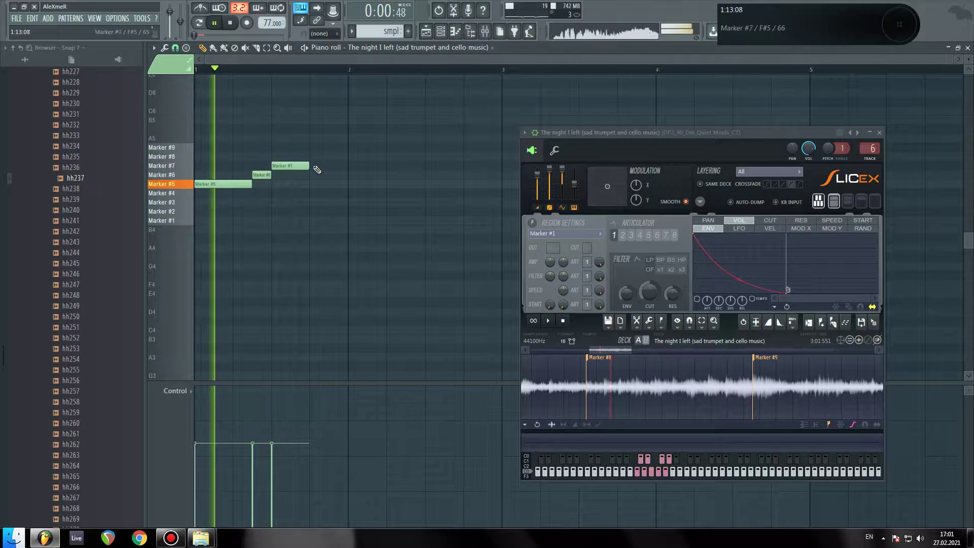
drag(309, 165, 348, 166)
drag(378, 211, 332, 233)
key(space)
- Duplicate the bar 1 notes into bar 2 and play both bars, moving the Slicex window clear of the notes
drag(380, 203, 218, 149)
key(ctrl+b)
drag(361, 211, 348, 229)
key(space)
drag(693, 153, 681, 209)
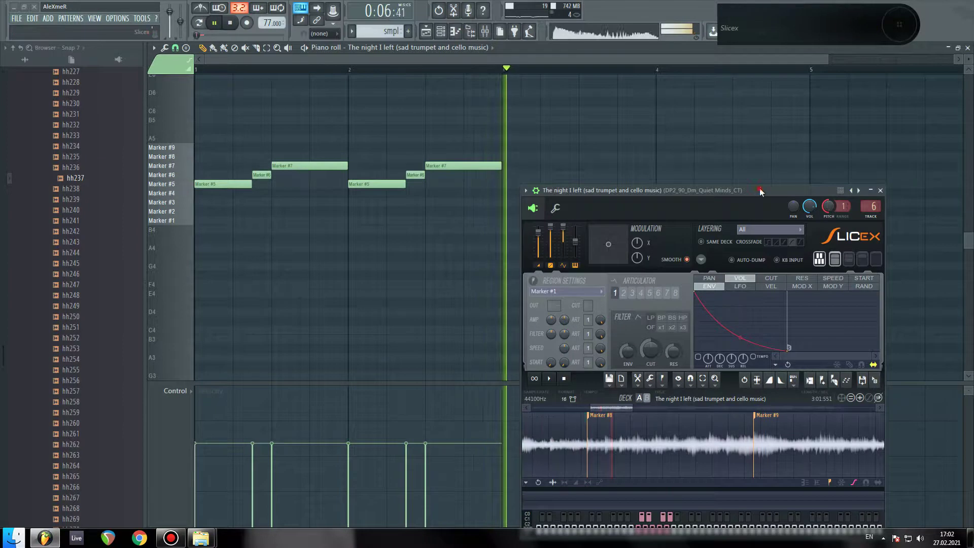
drag(760, 189, 753, 134)
key(space)
drag(689, 135, 678, 200)
key(space)
- Remove the bar 2 notes and retime bar 1 with Marker #5 lasting eight steps, Marker #6 two and Marker #7 six
click(264, 176)
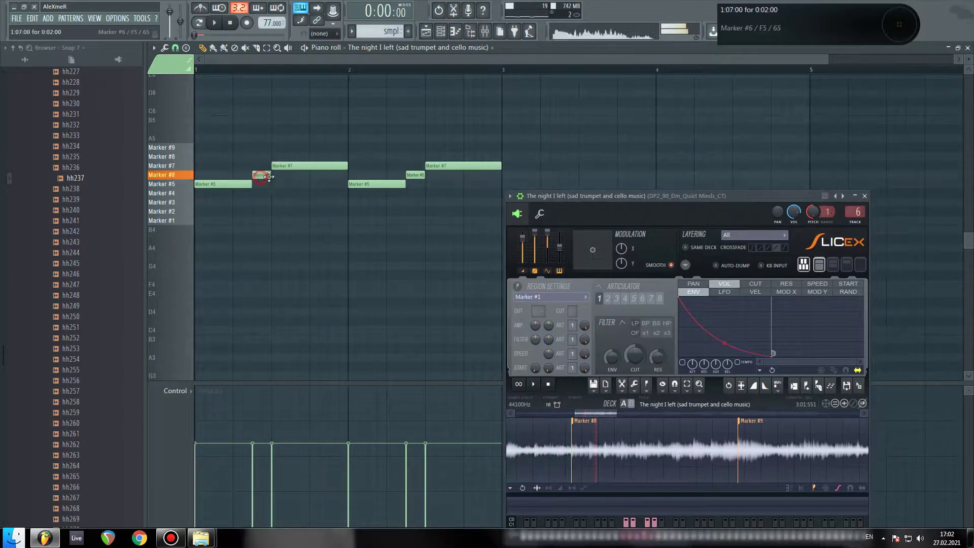
drag(307, 169, 325, 169)
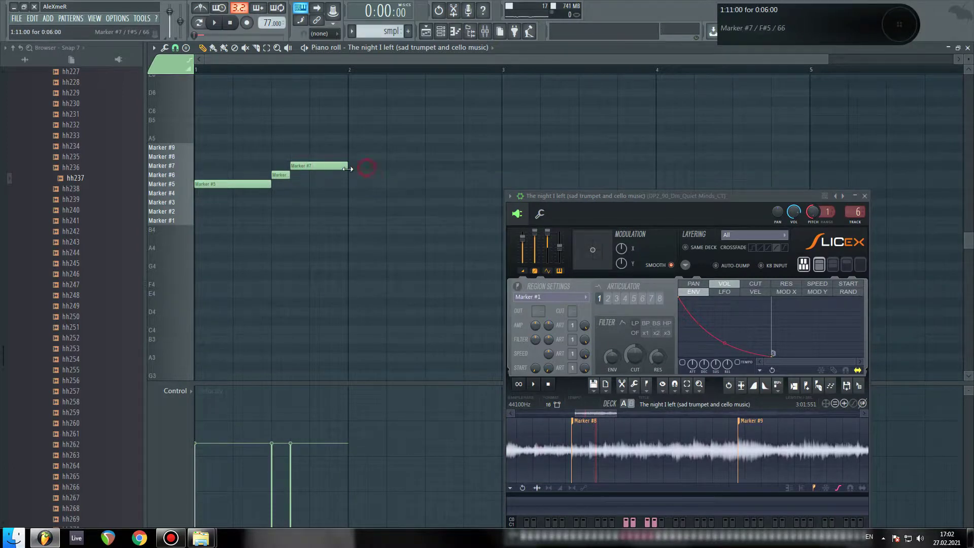
key(space)
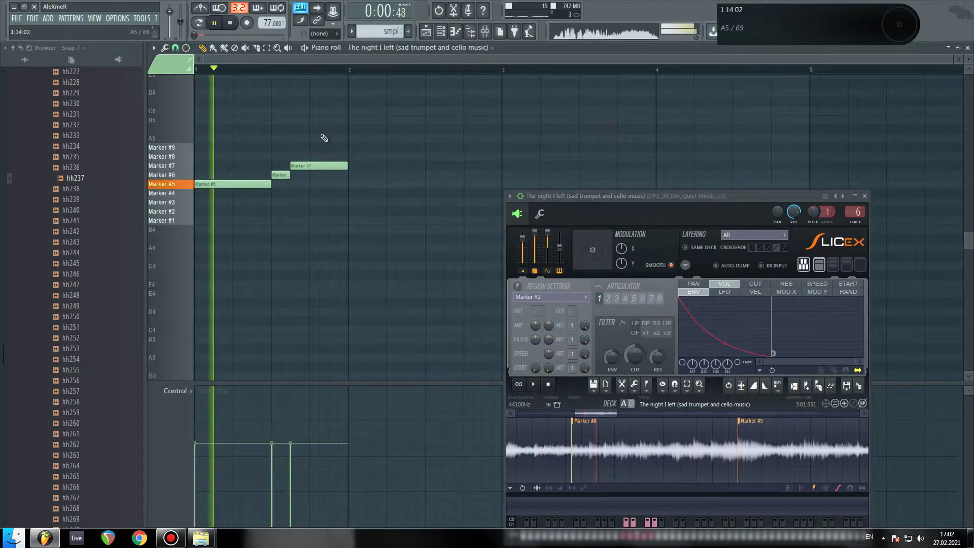
key(space)
key(space)
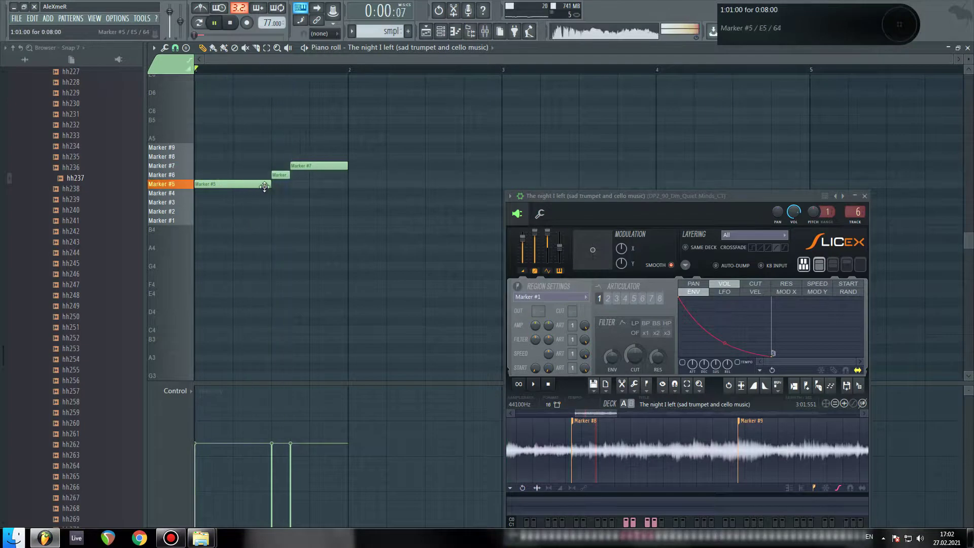
- Shorten Marker #5 to six steps, with Marker #6 directly behind it and Marker #7 filling the rest of bar 1, and play it
mouse_move(269, 185)
mouse_down()
mouse_move(249, 184)
mouse_move(285, 167)
mouse_move(348, 168)
mouse_up()
key(space)
key(space)
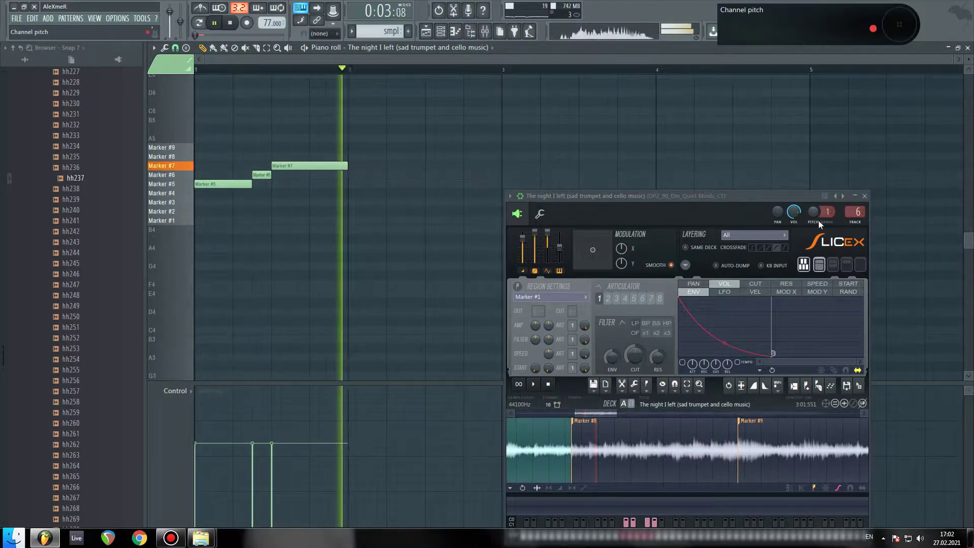
- Try another channel pitch on the Slicex channel during playback and move its window aside
drag(817, 213, 815, 215)
drag(760, 238, 734, 203)
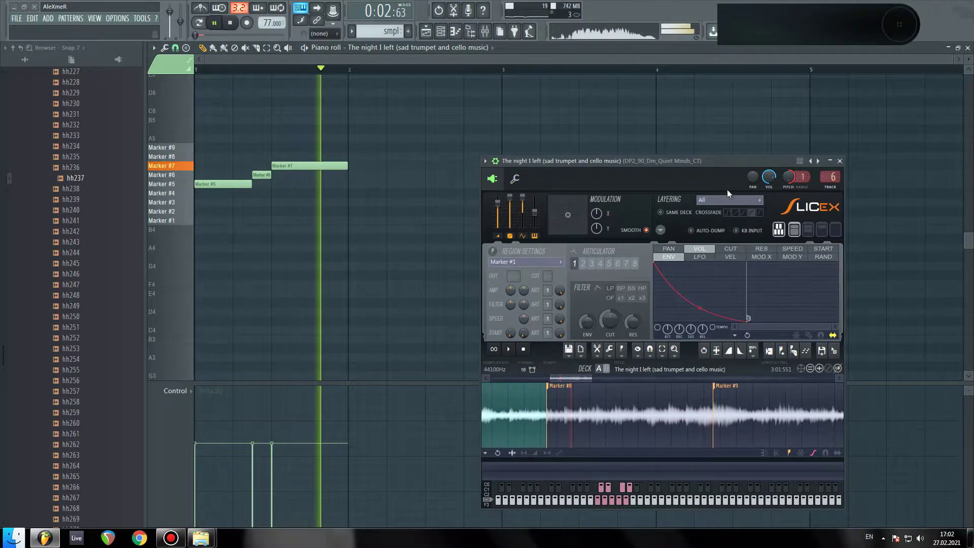
key(space)
- Add a half-bar Marker #8 note at the start of bar 2 and play the sequence
click(348, 157)
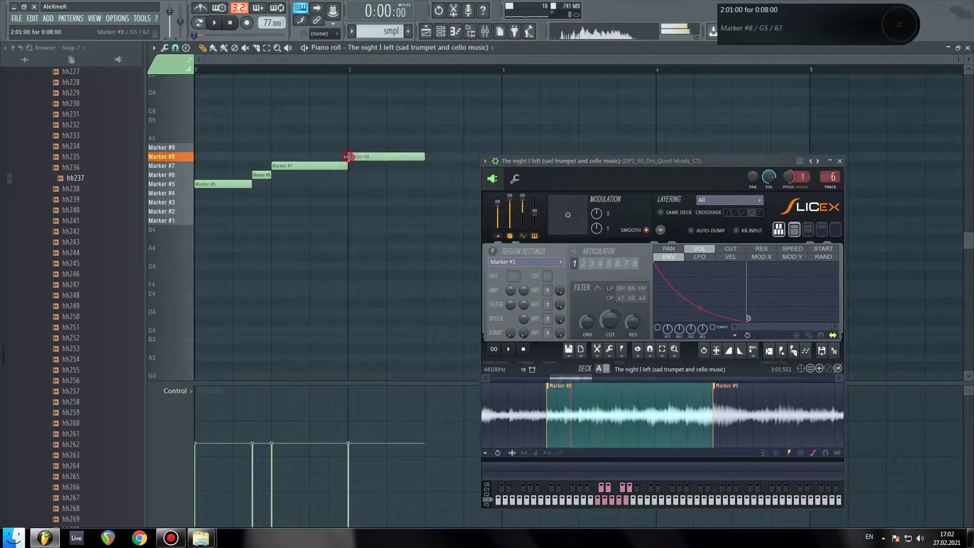
key(space)
drag(581, 162, 578, 233)
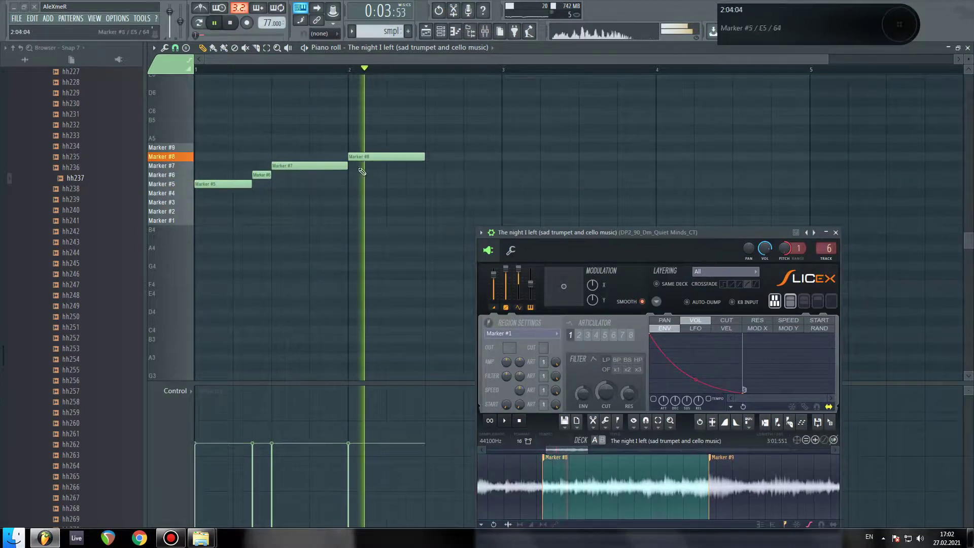
key(space)
- Replace the Marker #8 note with a half-bar Marker #9 note, move it into Marker #7's place in bar 1, and play the pattern
click(429, 149)
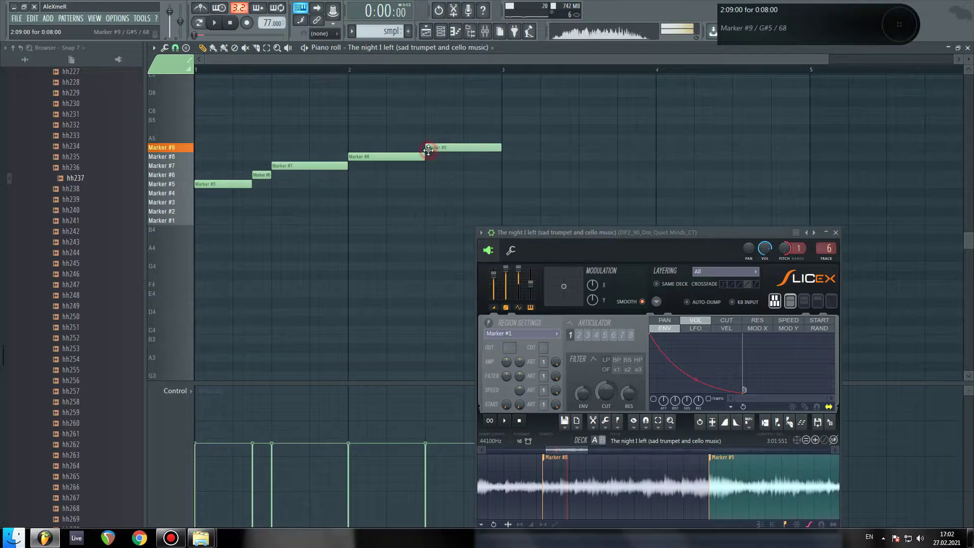
right_click(422, 155)
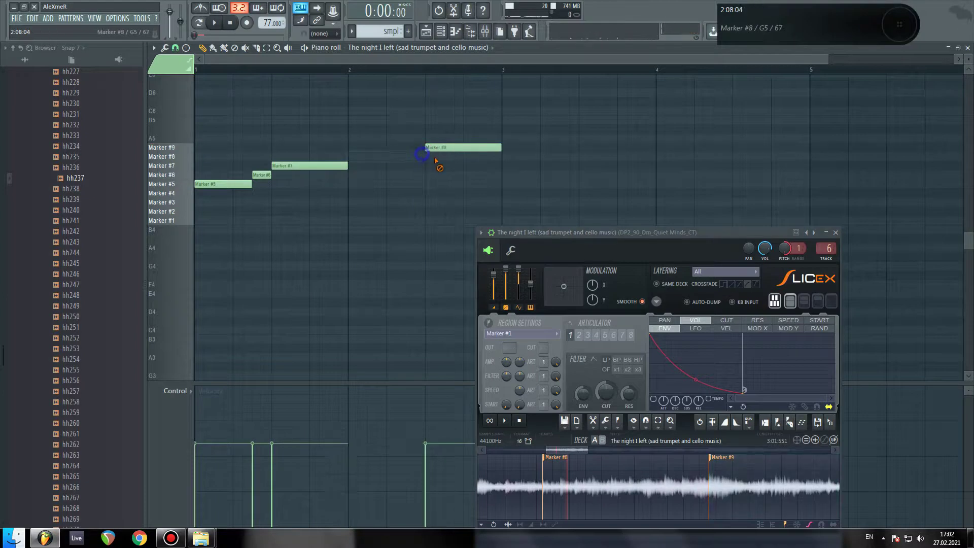
key(space)
drag(440, 150, 286, 152)
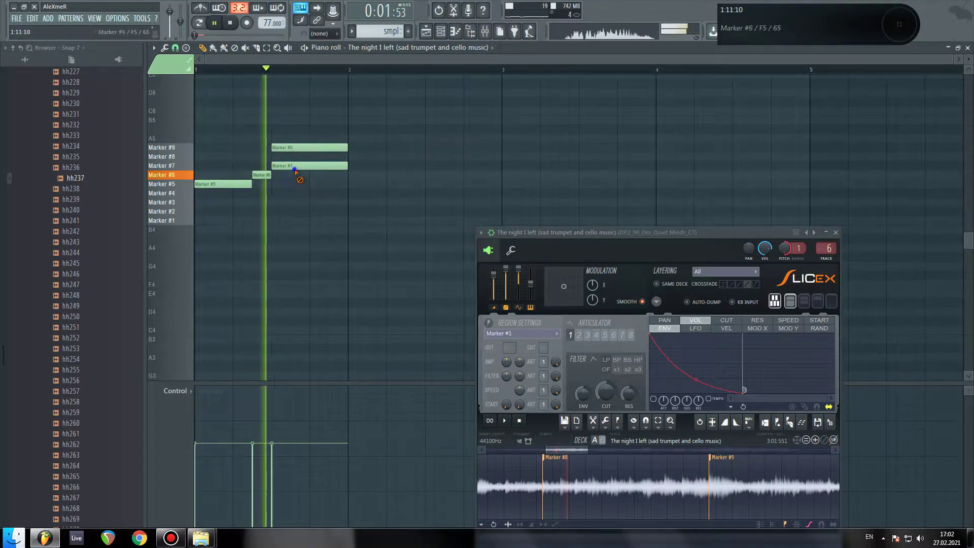
right_click(301, 167)
key(space)
key(space)
- Swap the Marker #9 note for a Marker #7 note in the second half of bar 1 and play it
right_click(314, 216)
right_click(299, 149)
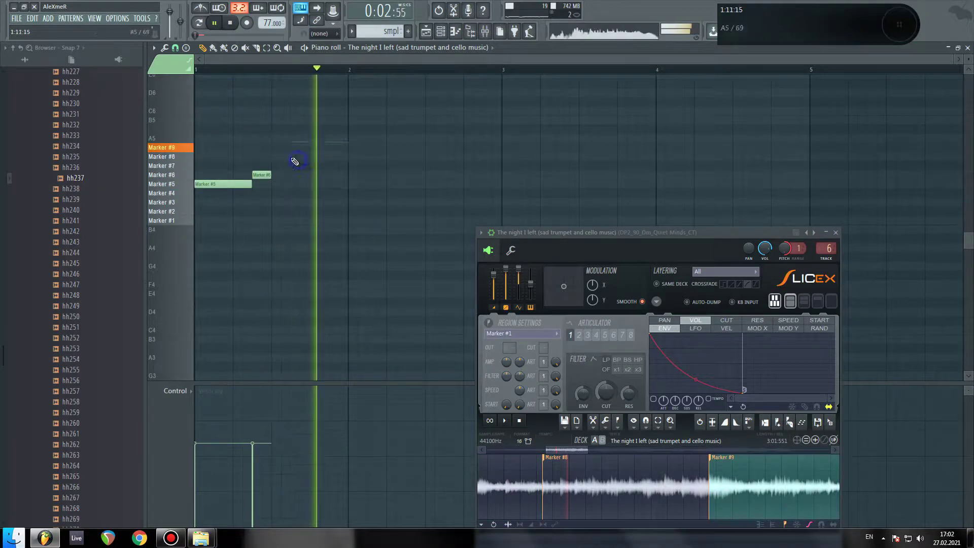
key(space)
click(272, 167)
key(space)
drag(316, 214, 339, 234)
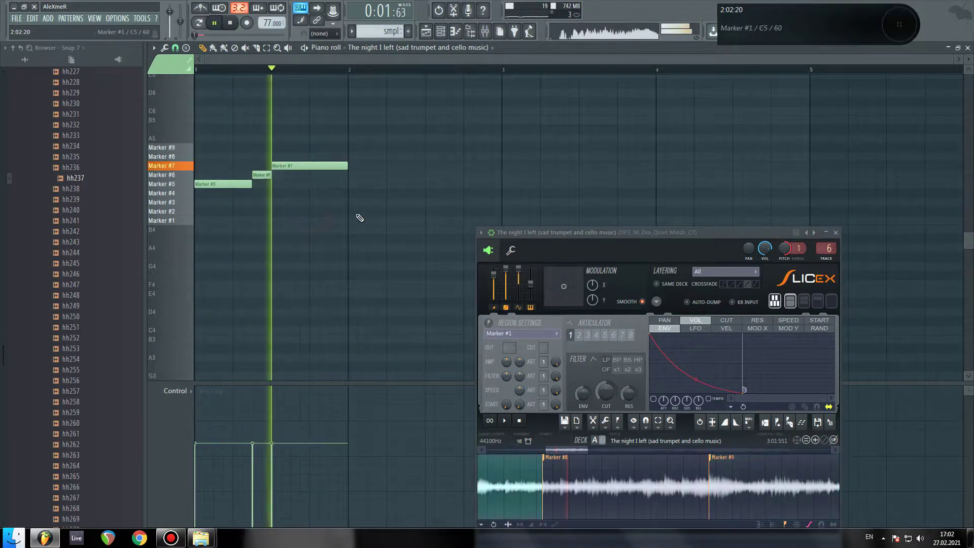
- Copy the Marker #5, #6 and #7 notes of bar 1 into bar 2 and play both bars
drag(384, 197, 197, 152)
drag(220, 185, 373, 196)
ctrl+click(357, 227)
key(space)
key(space)
drag(328, 225, 404, 232)
drag(579, 233, 506, 246)
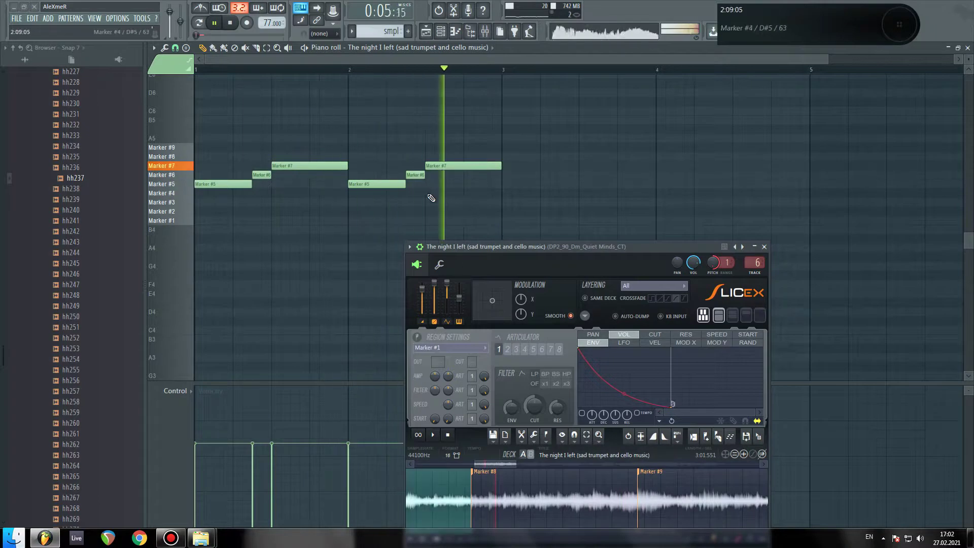
- Delete all the notes from the piano roll
right_click(415, 175)
right_click(462, 166)
right_click(375, 184)
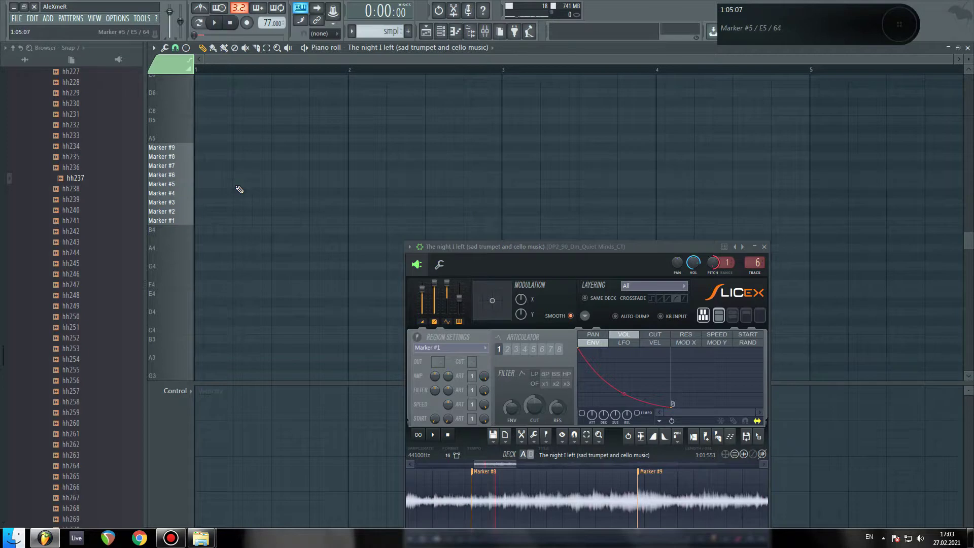
- Audition the Marker #7, #8 and #9 slices by playing them live, first alone and again over the beat
key(g)
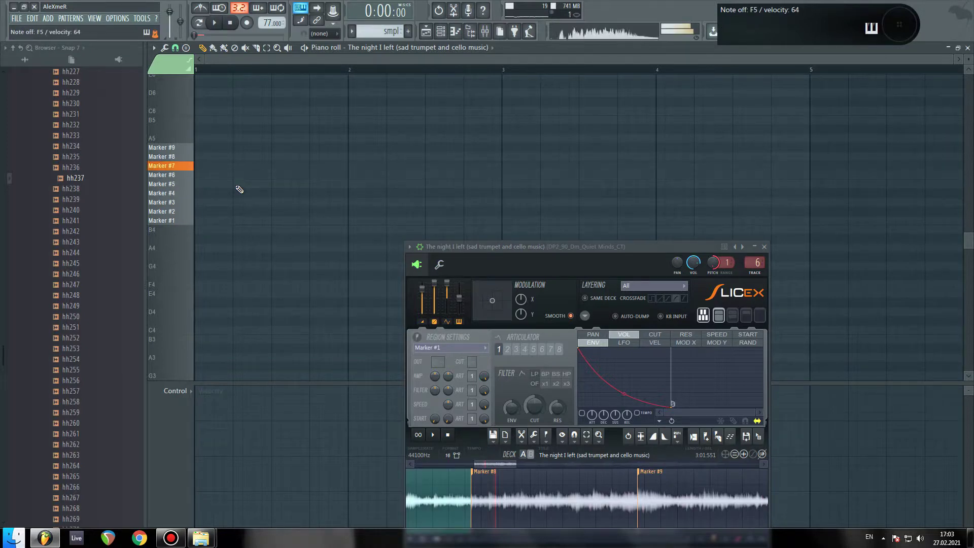
key(b)
key(h)
key(b)
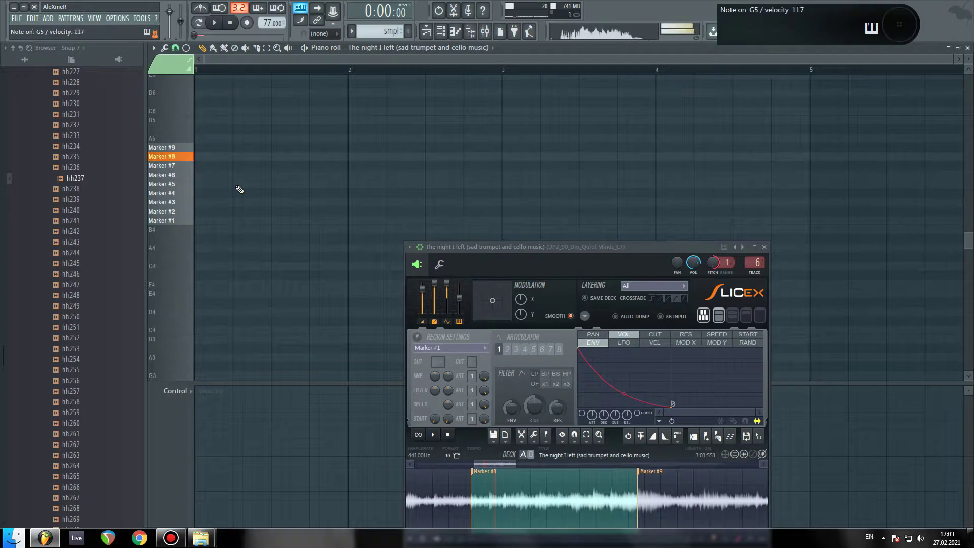
key(b)
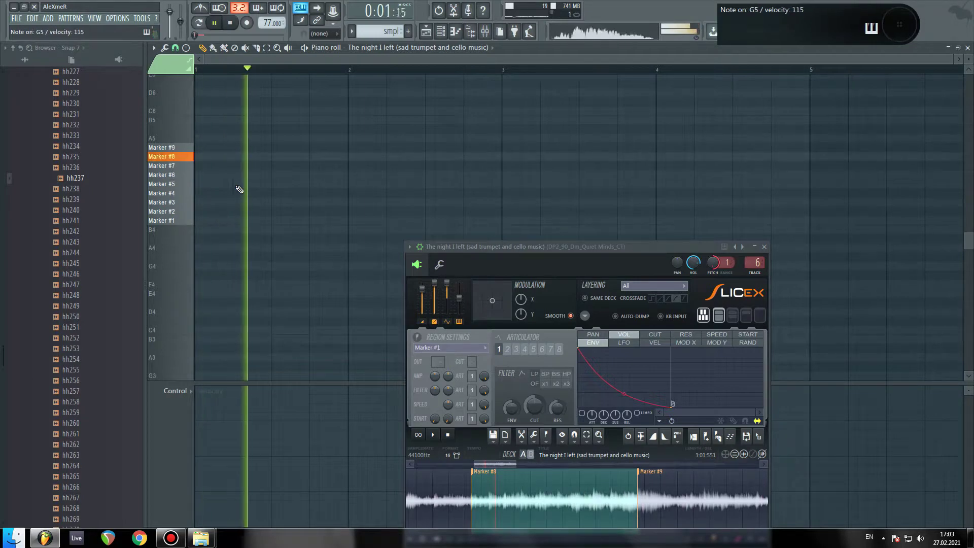
key(h)
key(b)
- Adjust the channel pitch of the Slicex channel and play the Marker #7 and #8 slices live over the beat
drag(714, 264, 714, 297)
key(b)
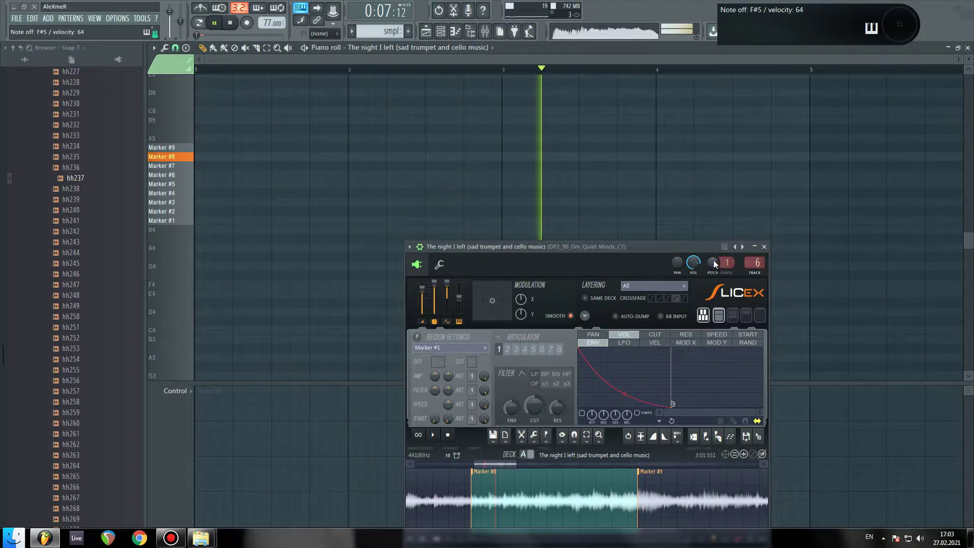
key(g)
key(b)
key(b)
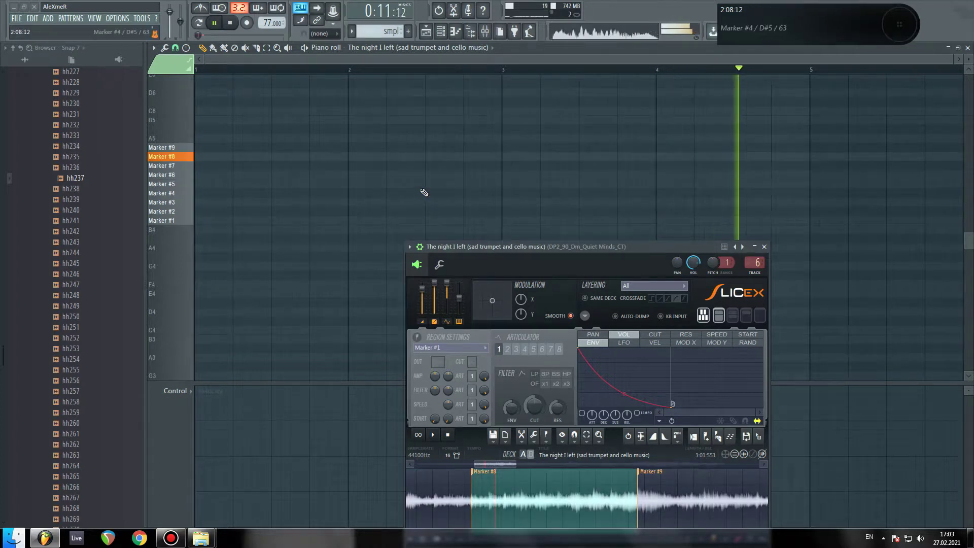
key(g)
key(b)
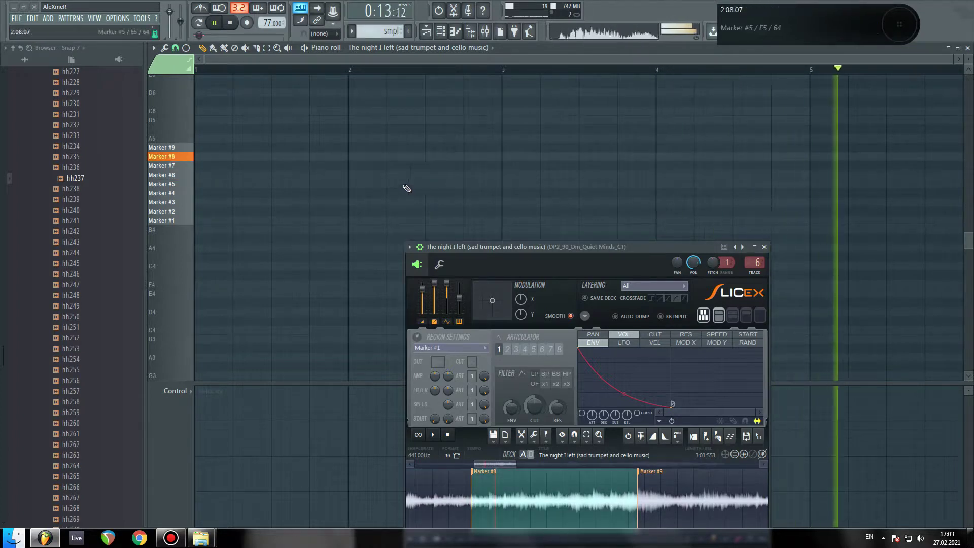
key(g)
key(b)
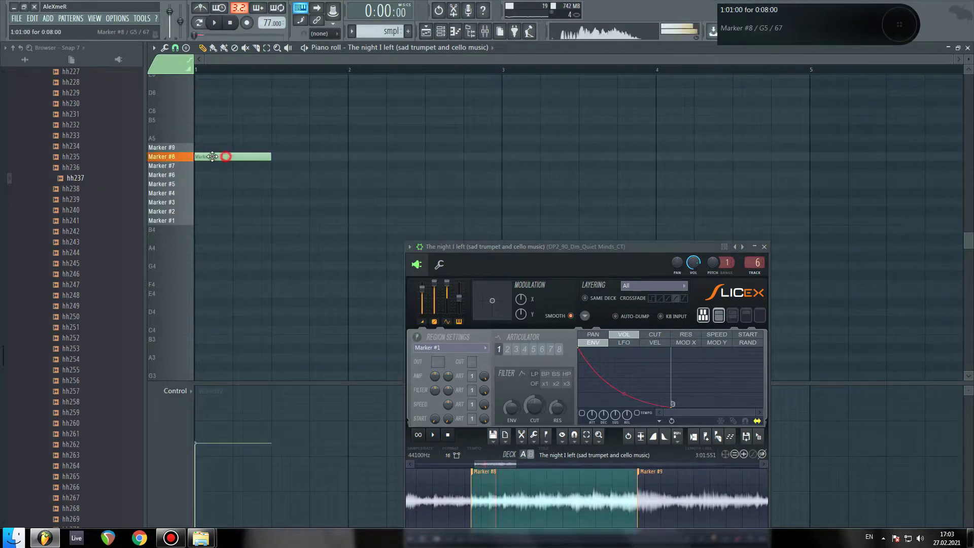
- Build the opening of bar 1 from three consecutive Marker #8 notes lasting seven, one and two steps, playing it between edits
key(space)
mouse_move(269, 157)
mouse_down()
mouse_move(251, 157)
mouse_move(304, 155)
mouse_up()
key(space)
key(space)
drag(269, 107, 368, 111)
key(space)
- Open the miscellaneous settings of the "The night I left" channel from the channel rack and return to the piano roll
click(430, 33)
click(440, 31)
click(296, 391)
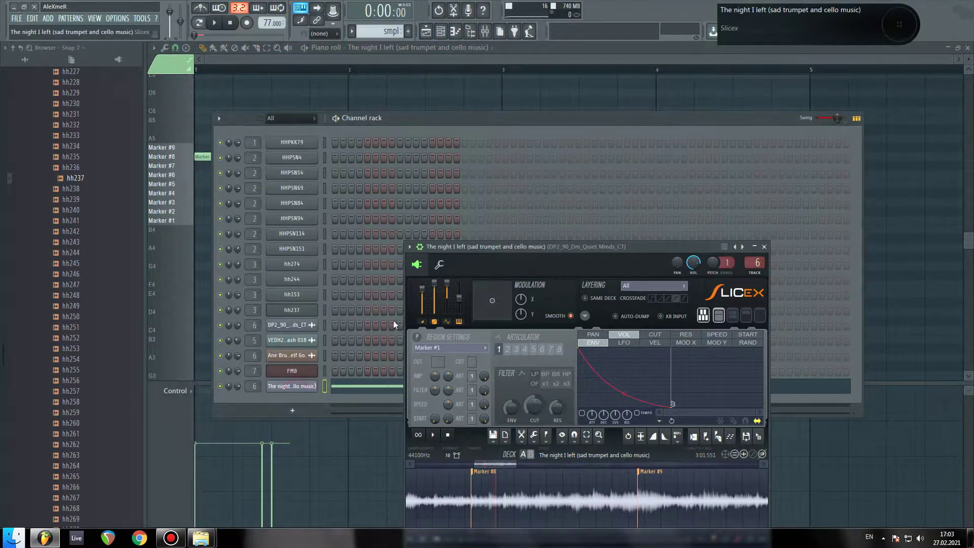
click(438, 265)
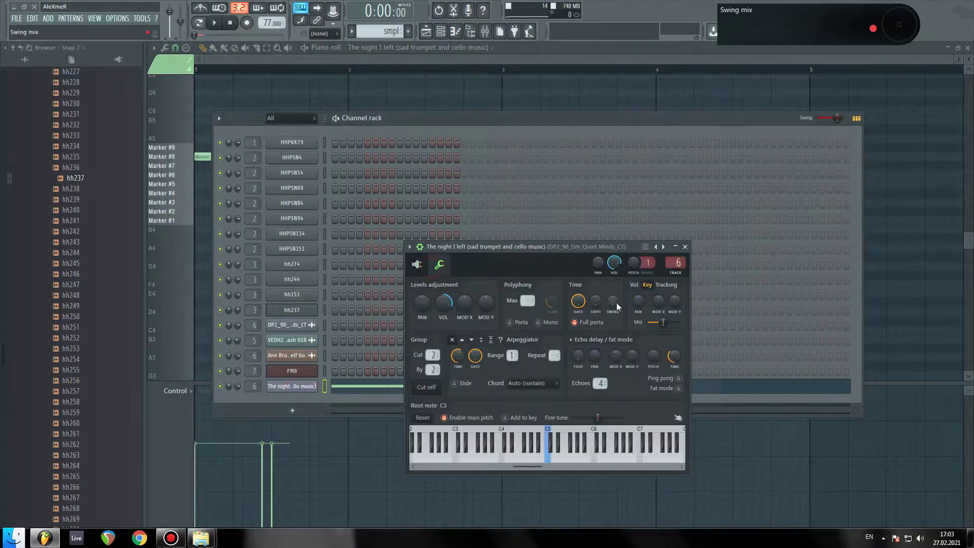
key(F6)
- Lengthen the third Marker #8 note to five steps, add a three-step Marker #9 note at the end of bar 1, and play it
key(space)
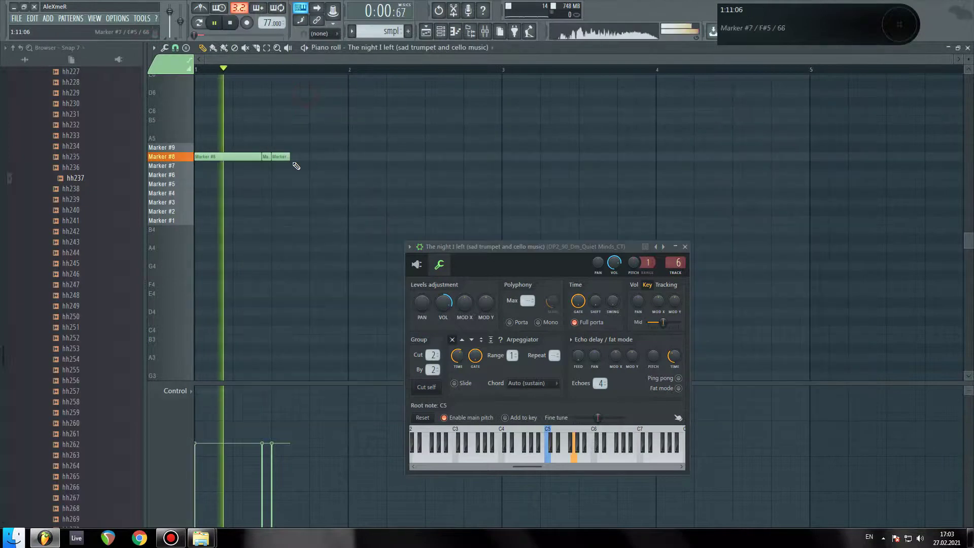
drag(293, 158, 345, 149)
key(space)
key(space)
key(space)
key(space)
click(359, 148)
right_click(366, 148)
key(space)
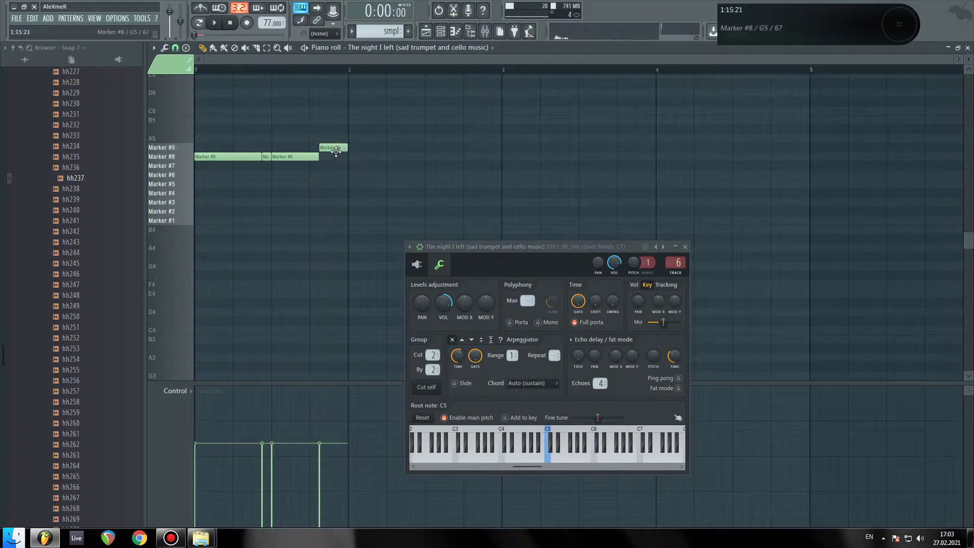
key(space)
- Replace the closing Marker #9 note with Marker #7, repeat the bar 1 pattern in bar 2, and play from the start
mouse_move(378, 189)
mouse_down()
mouse_move(220, 136)
mouse_move(398, 157)
mouse_move(323, 167)
mouse_up()
ctrl+click(359, 120)
click(321, 158)
right_click(324, 157)
key(space)
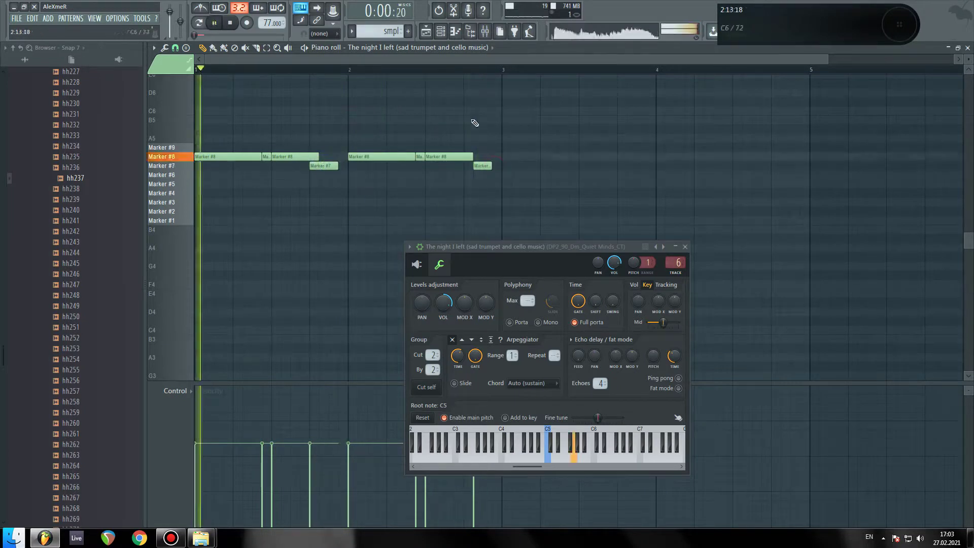
- Rework the end of bar 2 with a four-step Marker #8, a two-step Marker #7 and a two-step Marker #6, and play it
drag(473, 153, 463, 154)
click(487, 175)
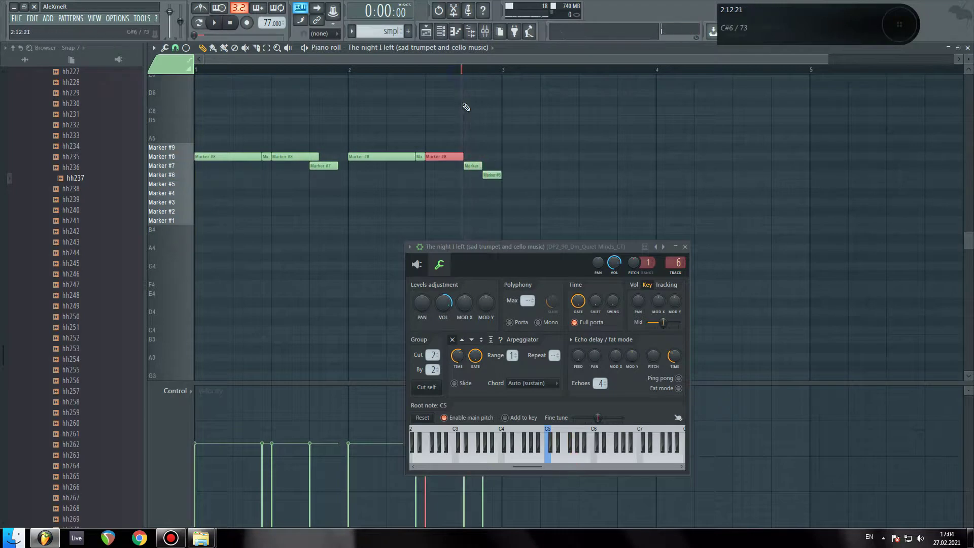
ctrl+right_click(443, 100)
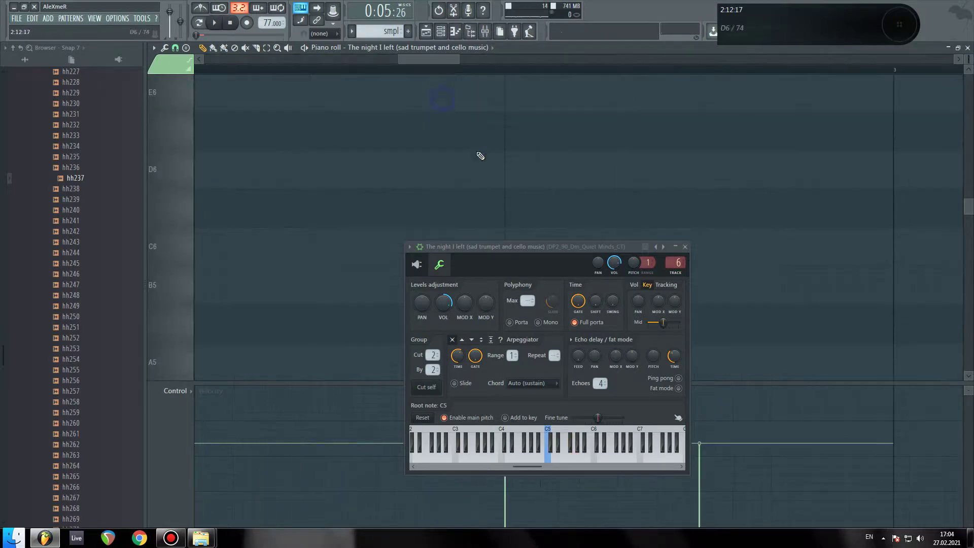
scroll(445, 74, down, 8)
drag(970, 62, 970, 87)
scroll(710, 94, down, 7)
scroll(558, 99, up, 1)
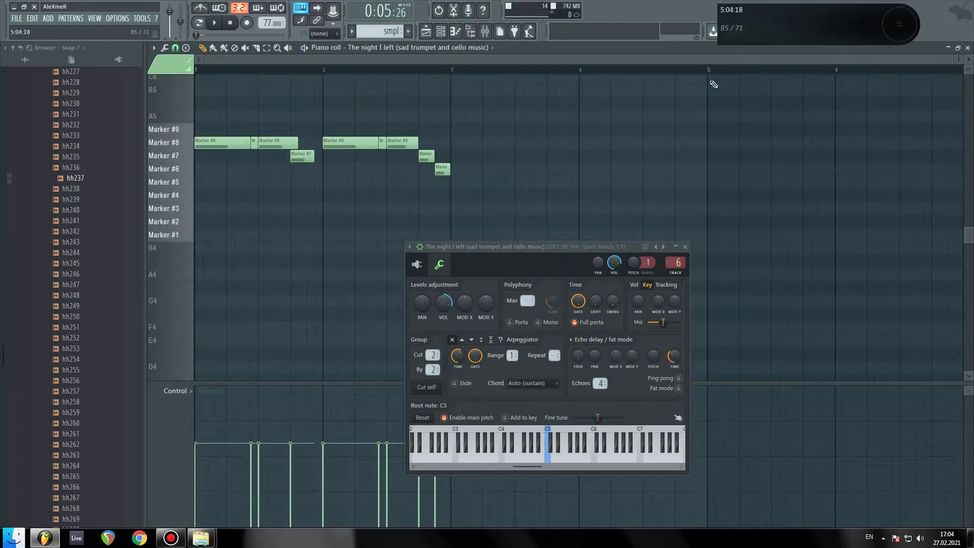
scroll(272, 95, up, 5)
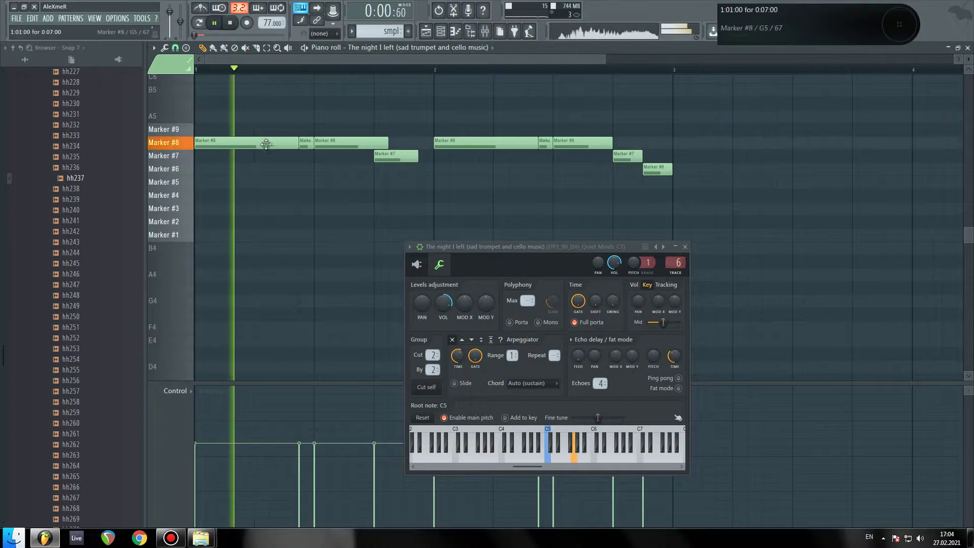
- Reshape bar 1 to Marker #8 notes of eight and four steps and a four-step Marker #7, and duplicate both bars into bars 3 and 4
right_click(305, 144)
drag(305, 147, 315, 146)
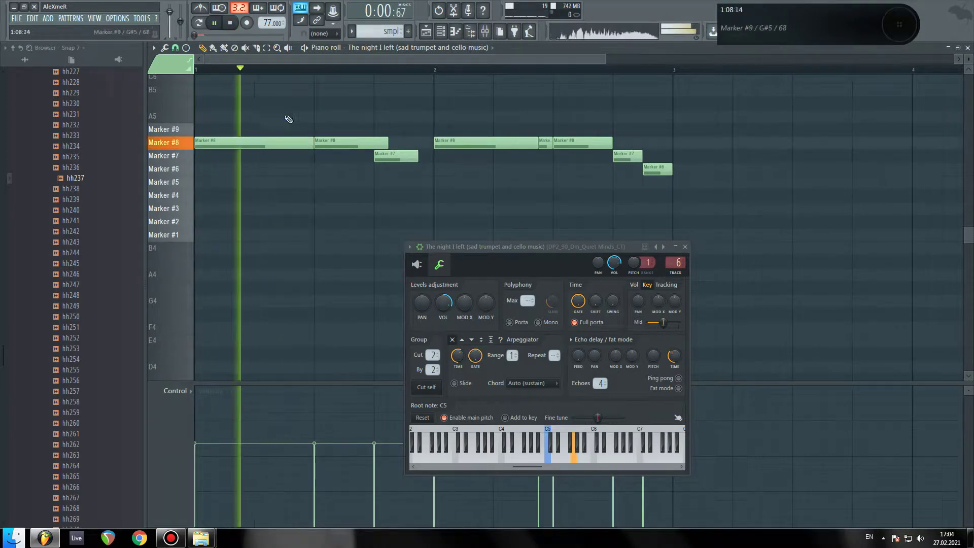
mouse_move(389, 144)
mouse_down()
mouse_move(374, 144)
mouse_move(433, 155)
mouse_up()
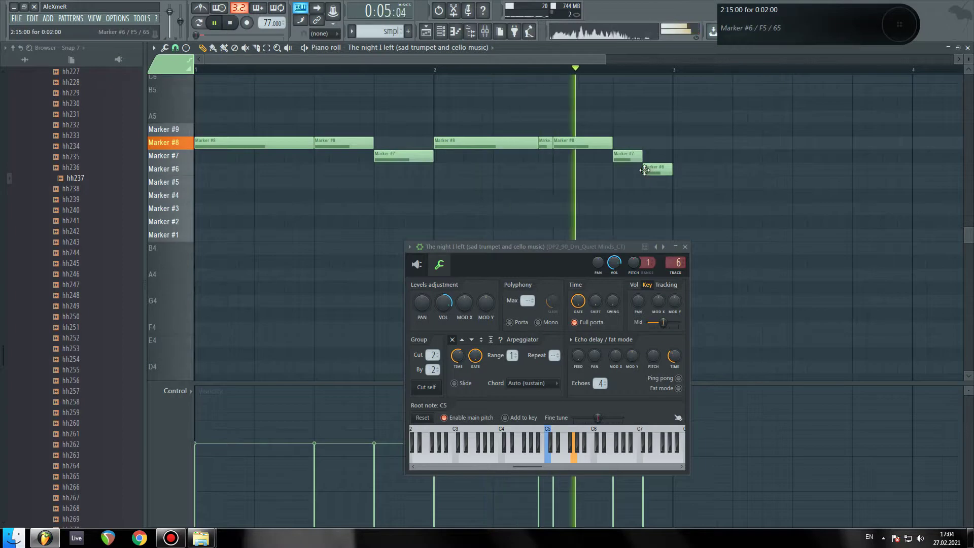
key(space)
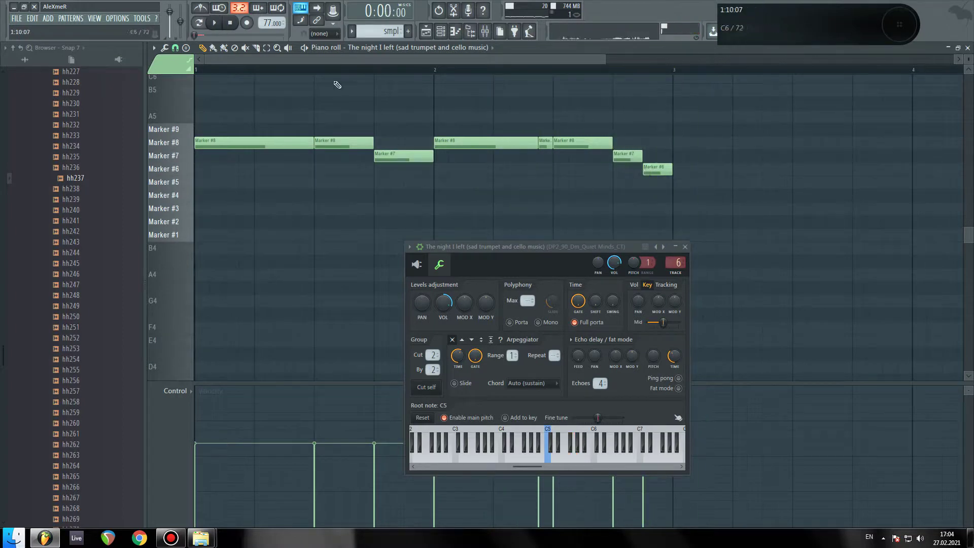
key(ctrl+a)
key(ctrl+b)
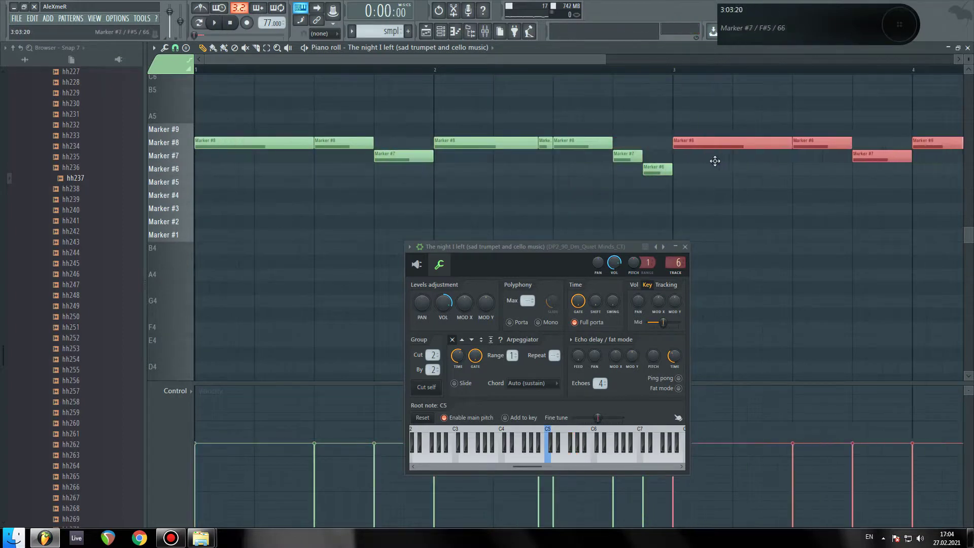
- Delete all notes of the melody from the piano roll
ctrl+click(640, 210)
scroll(366, 78, down, 3)
drag(701, 197, 176, 90)
key(Delete)
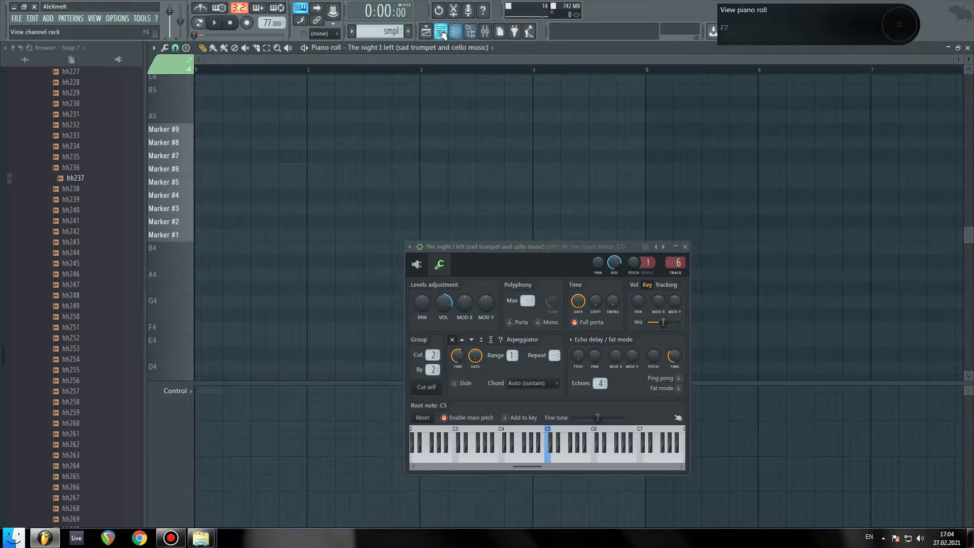
- Open the Slicex slice editor of the "The night I left" channel from the channel rack and move its window higher up
key(F6)
click(287, 387)
click(288, 387)
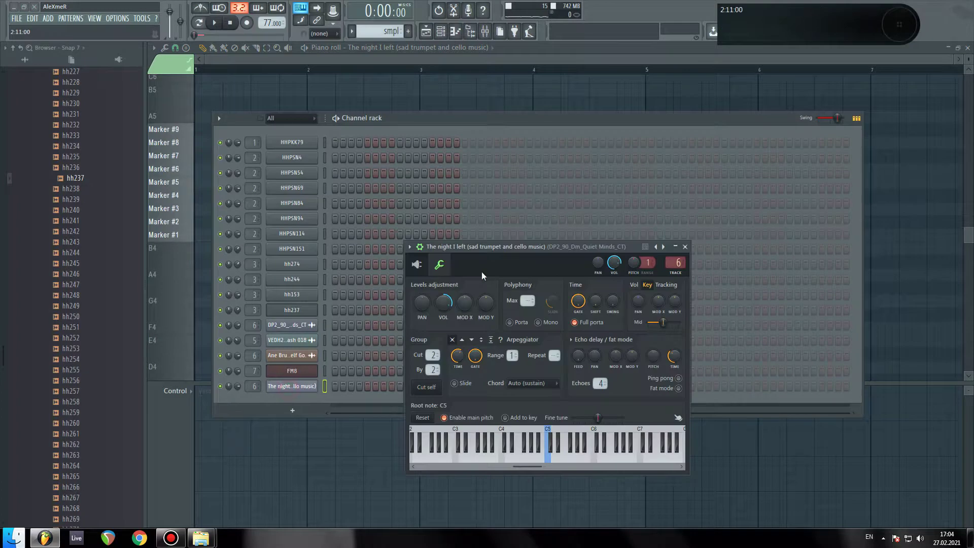
click(291, 387)
click(291, 388)
click(417, 264)
drag(553, 247, 538, 134)
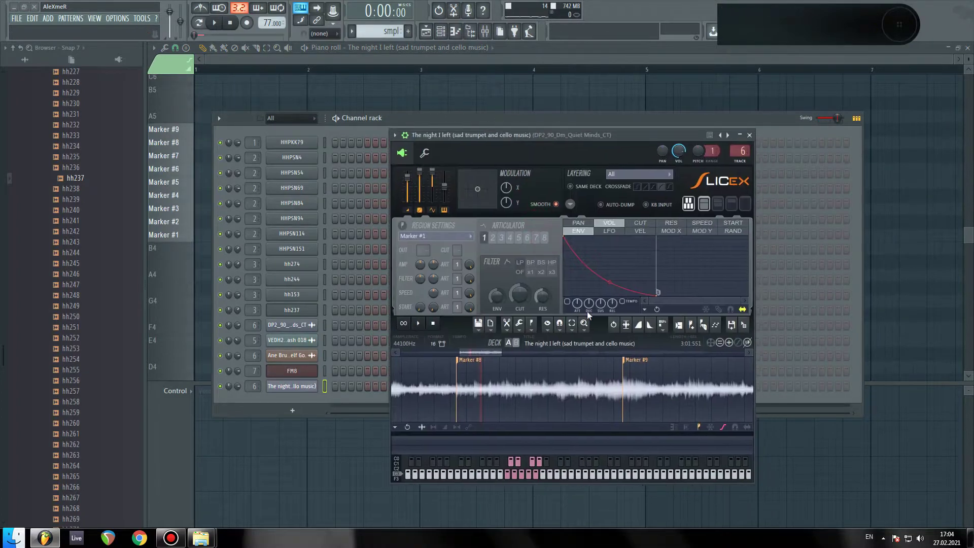
- Audition the slices at the beginning of the Slicex waveform, between Marker #1 and Marker #5
scroll(501, 379, down, 4)
mouse_move(472, 353)
mouse_down()
mouse_move(412, 353)
mouse_move(423, 354)
mouse_up()
scroll(413, 380, up, 3)
click(435, 377)
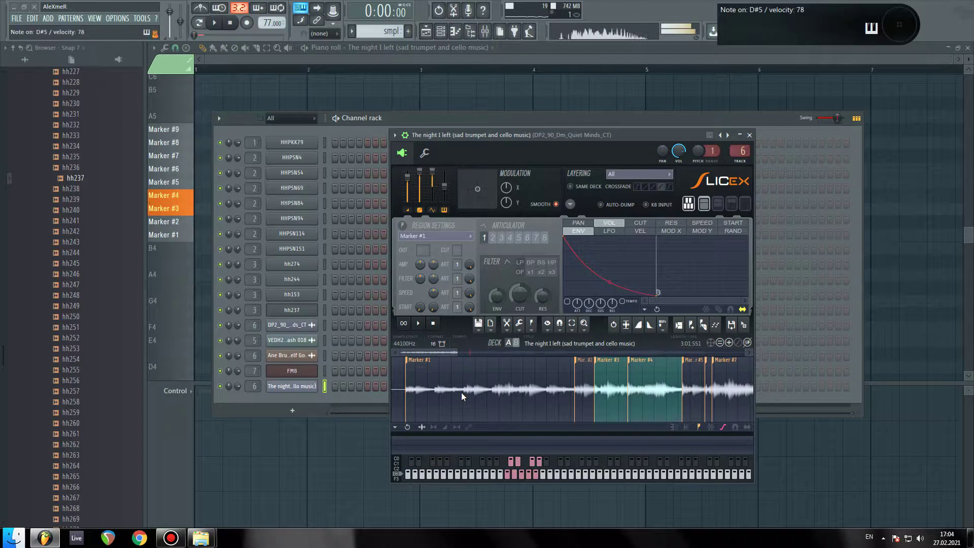
scroll(568, 391, down, 3)
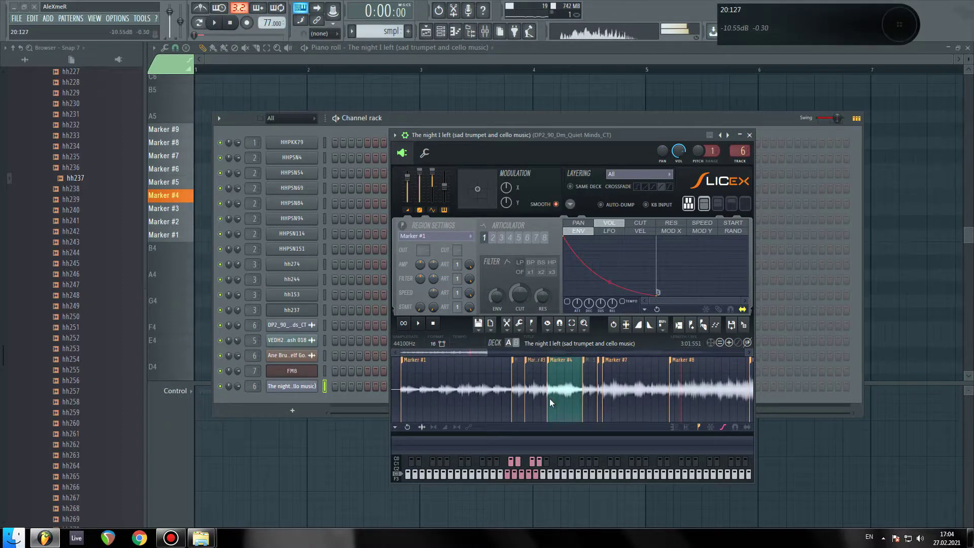
key(s)
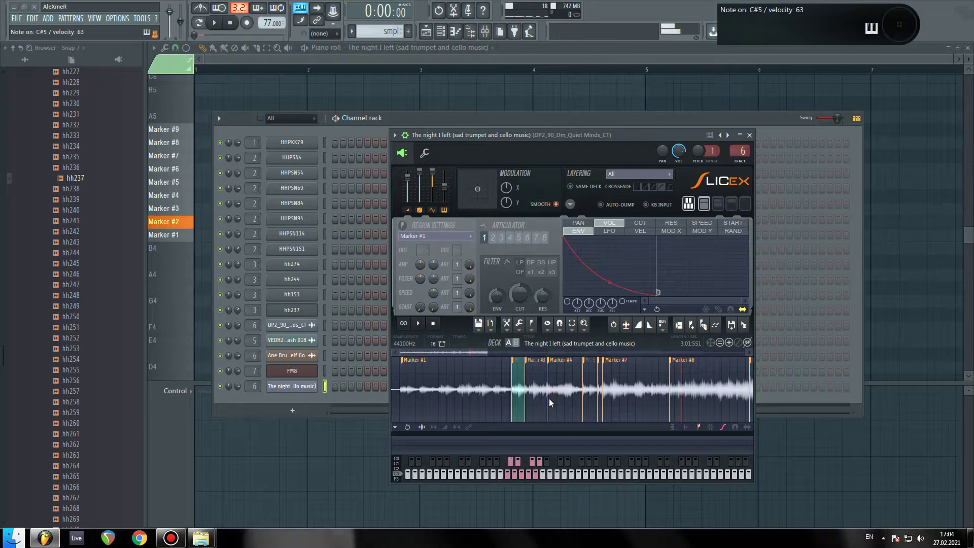
key(x)
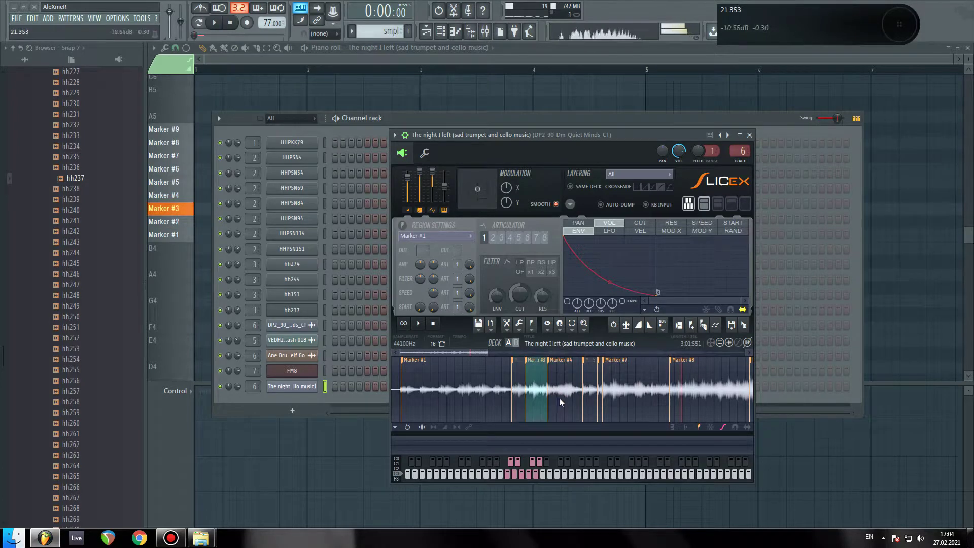
key(c)
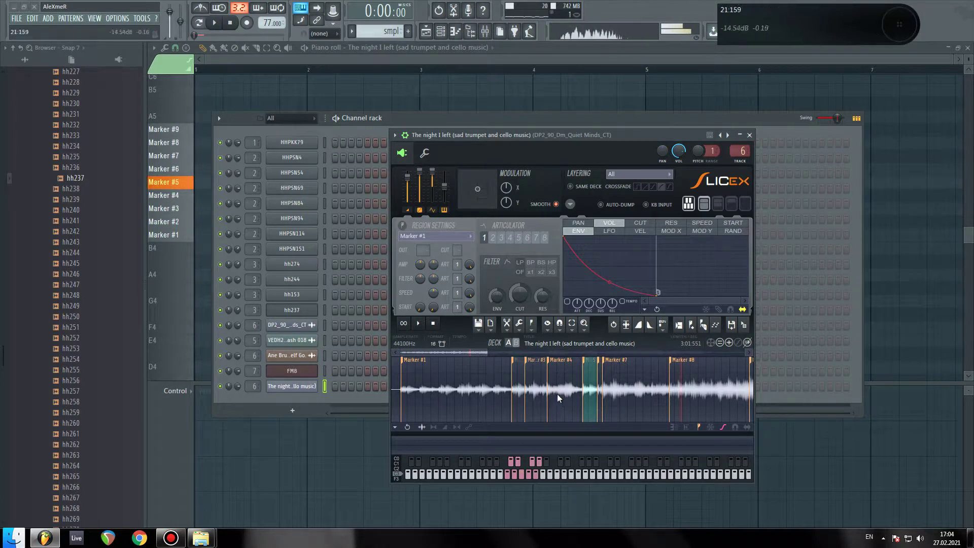
scroll(558, 394, up, 2)
key(s)
scroll(555, 393, down, 2)
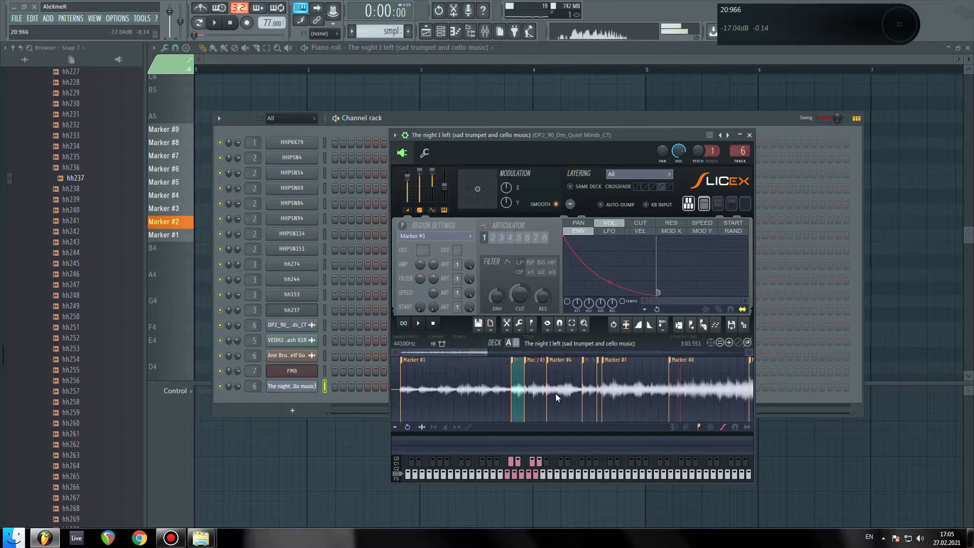
- Add a slice marker inside the Marker #7 region of the waveform and audition slices Marker #3 and Marker #4
click(623, 387)
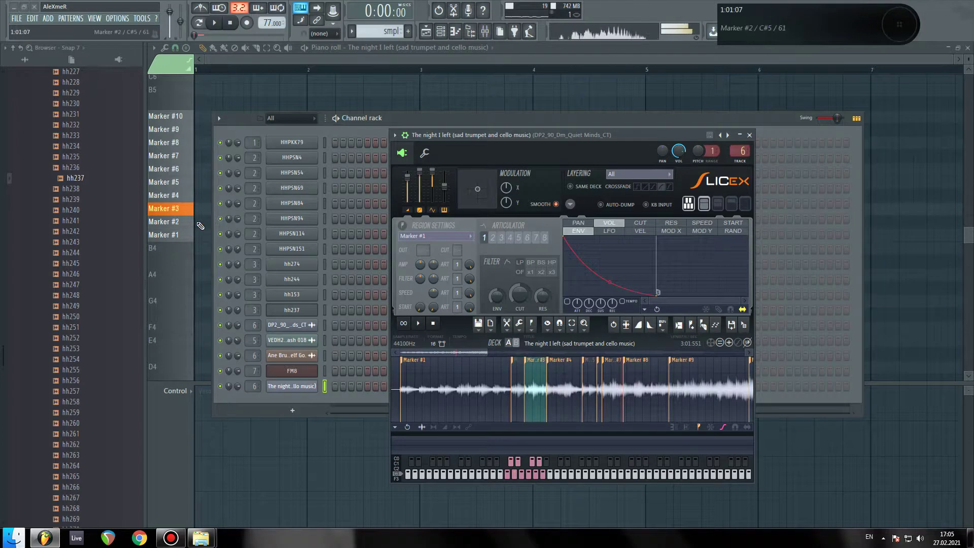
key(d)
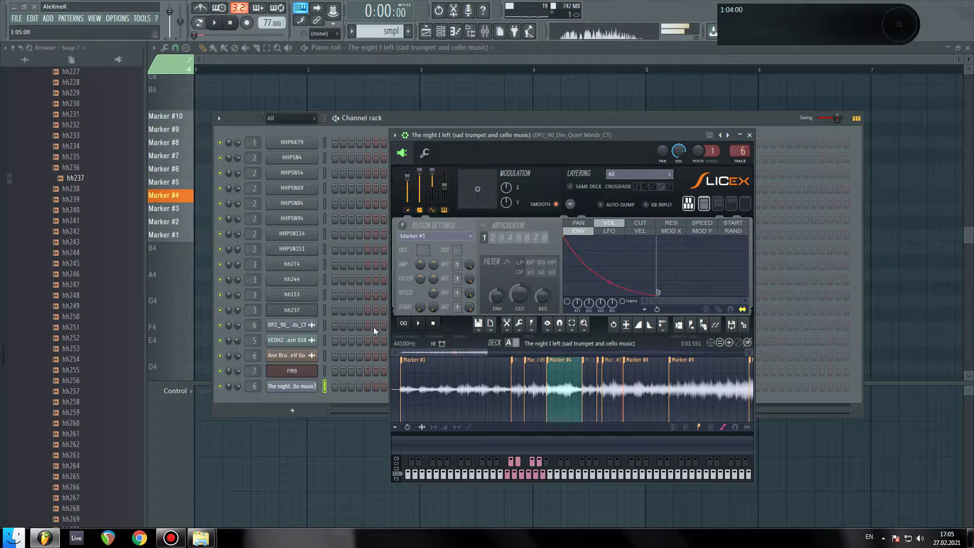
scroll(550, 381, down, 1)
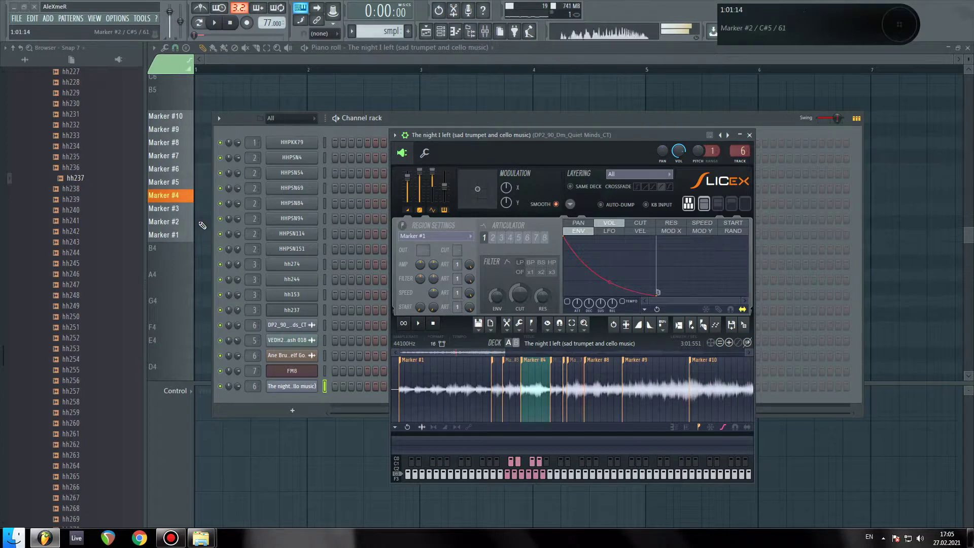
- Fill bar 1 of the piano roll with an eight-step Marker #2 note followed by an eight-step Marker #3 note, and play it
click(239, 61)
key(s)
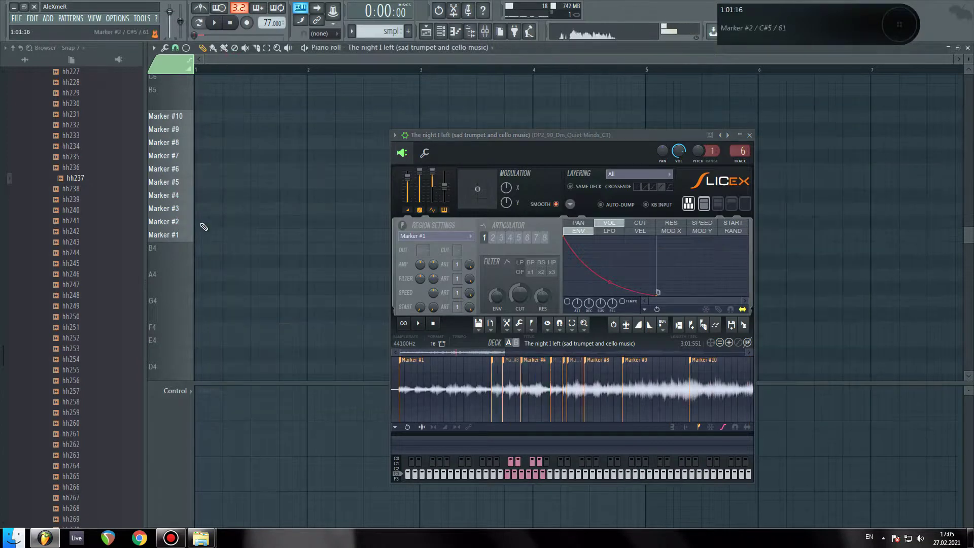
key(space)
key(space)
key(space)
mouse_move(222, 222)
mouse_down()
mouse_move(261, 224)
mouse_move(253, 225)
mouse_up()
key(space)
key(space)
click(256, 209)
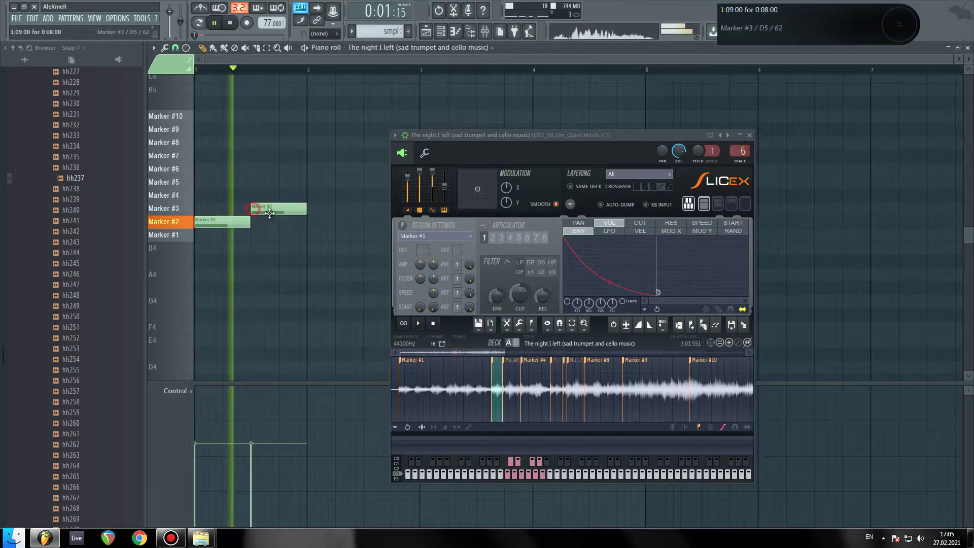
key(space)
key(space)
- Shorten Marker #2 to six steps, extend Marker #3 to ten steps, and place a six-step Marker #4 note at the start of bar 2
mouse_move(250, 224)
mouse_down()
mouse_move(236, 222)
mouse_move(282, 211)
mouse_up()
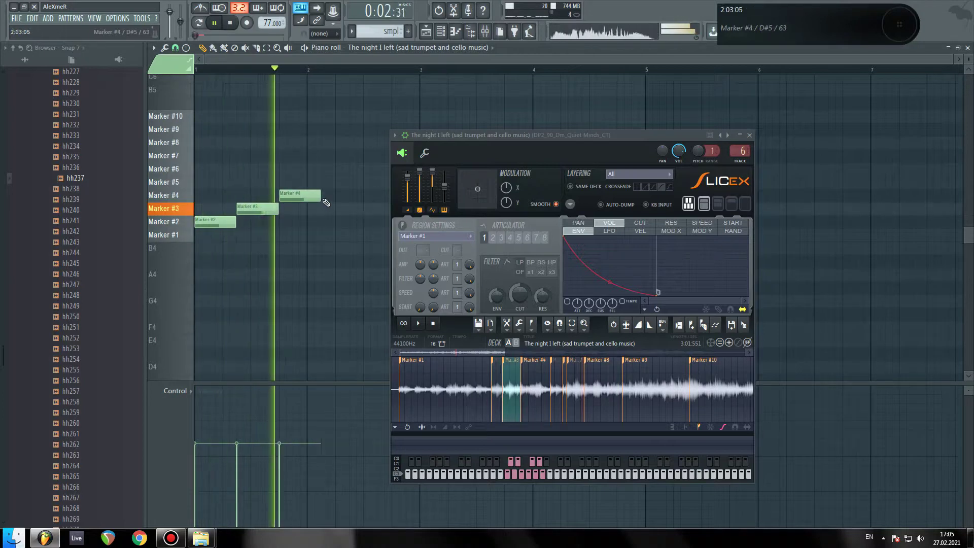
click(299, 196)
key(space)
mouse_move(298, 196)
mouse_down()
mouse_move(312, 196)
mouse_move(292, 211)
mouse_move(319, 202)
mouse_move(305, 211)
mouse_up()
key(space)
key(space)
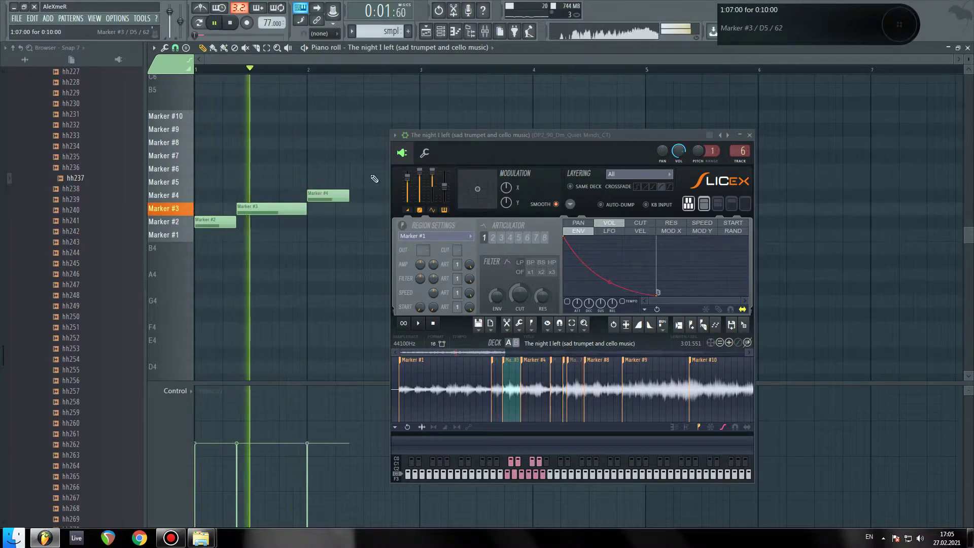
- Shorten Marker #3 to eight steps and place Marker #4 directly after it with a length of ten steps, playing the pattern between edits
drag(486, 155, 482, 243)
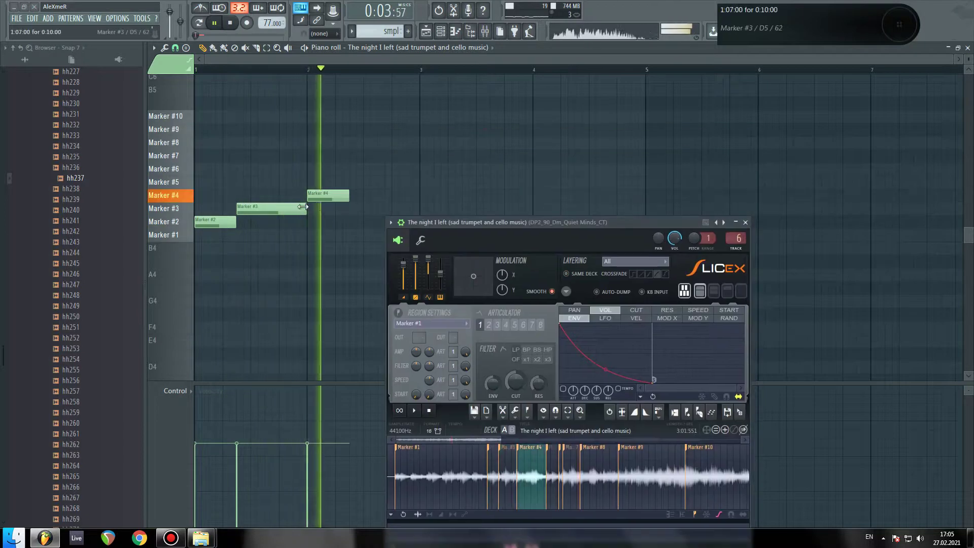
mouse_move(319, 197)
mouse_down()
mouse_move(292, 210)
mouse_move(424, 196)
mouse_up()
key(space)
key(space)
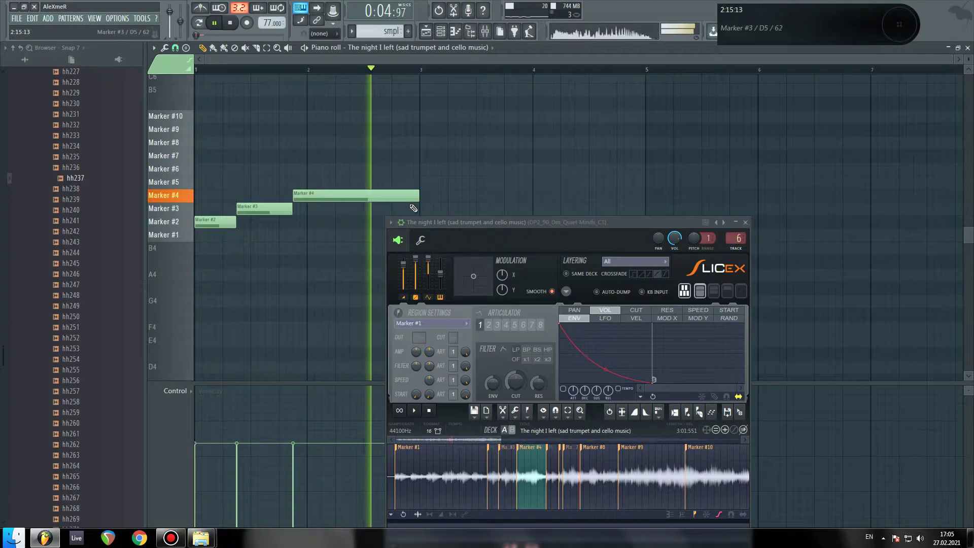
drag(391, 202, 358, 204)
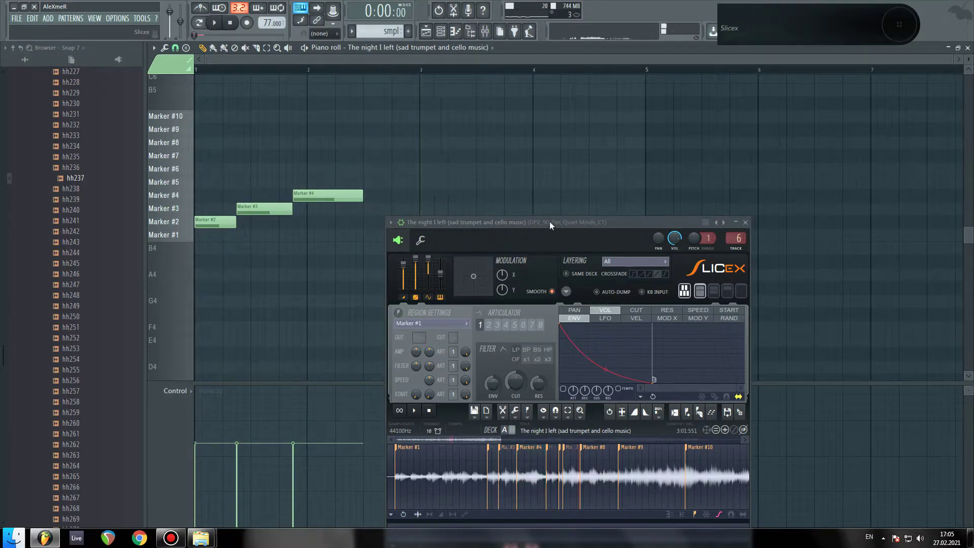
- Move the Slicex window back up and delete the Marker #2, Marker #3 and Marker #4 notes from the piano roll
drag(555, 223, 544, 146)
drag(358, 240, 217, 191)
key(Delete)
- Audition the slices from Marker #2 through Marker #7 in the Slicex waveform
key(2)
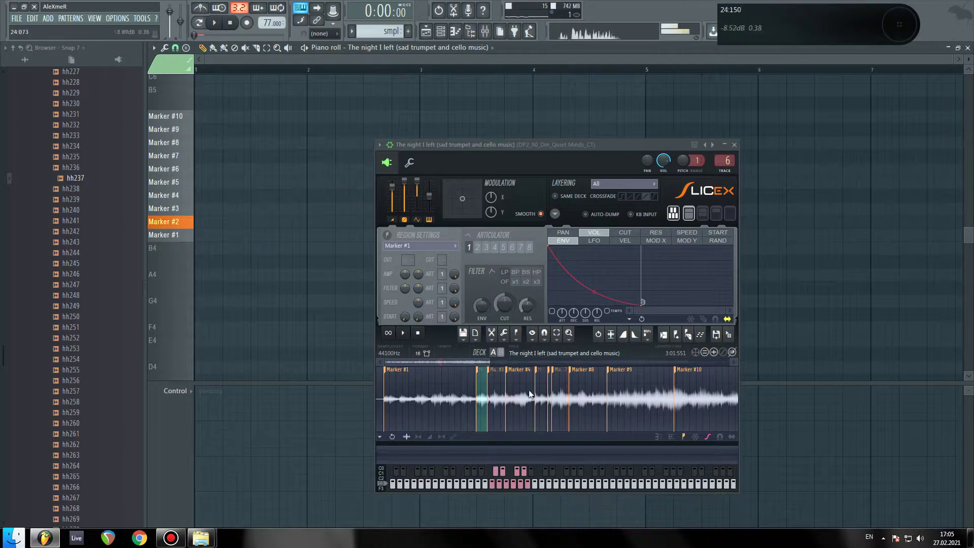
drag(490, 364, 529, 362)
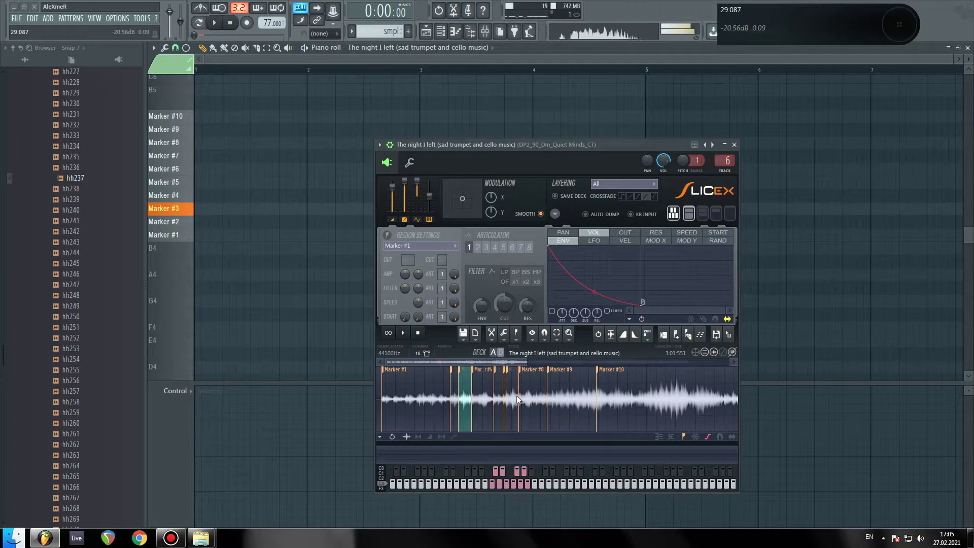
click(486, 404)
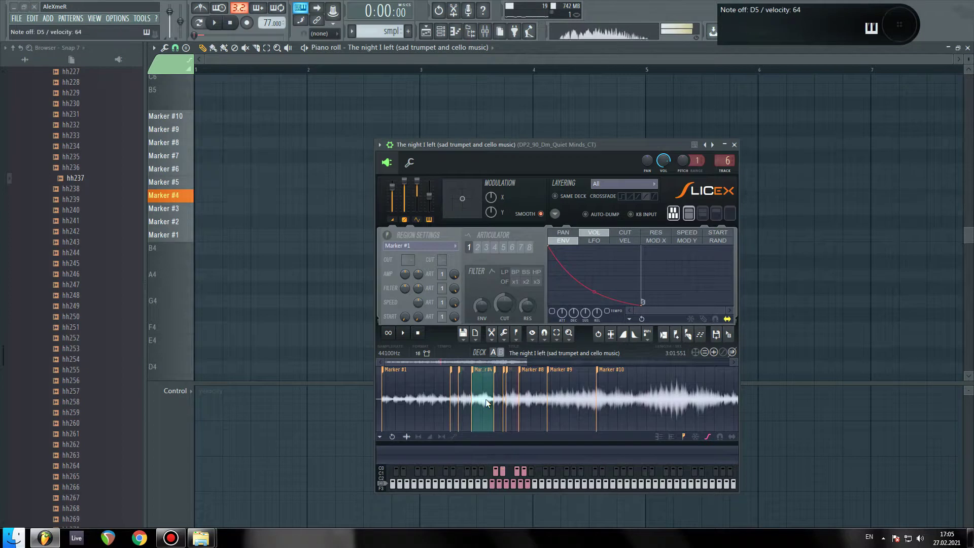
scroll(486, 403, down, 1)
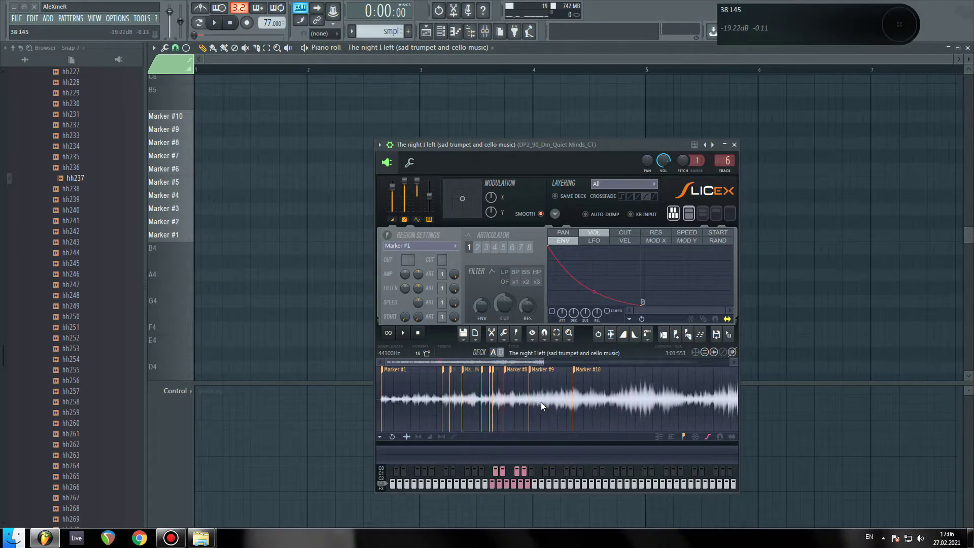
key(x)
key(d)
key(c)
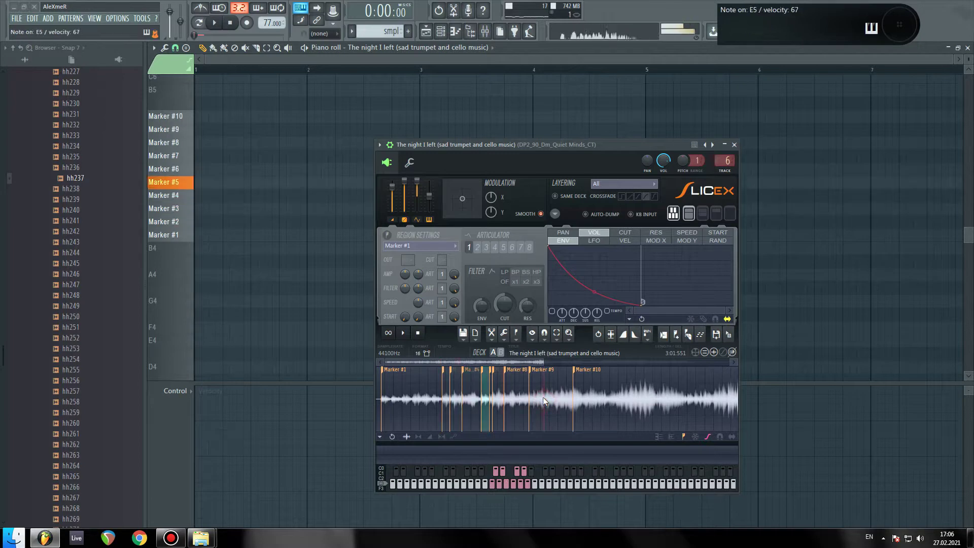
key(v)
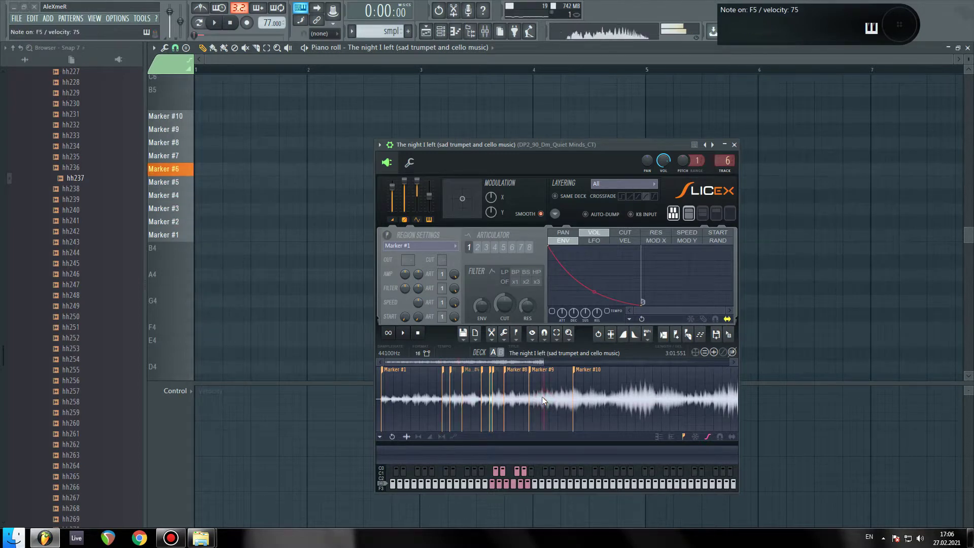
key(g)
scroll(503, 400, up, 5)
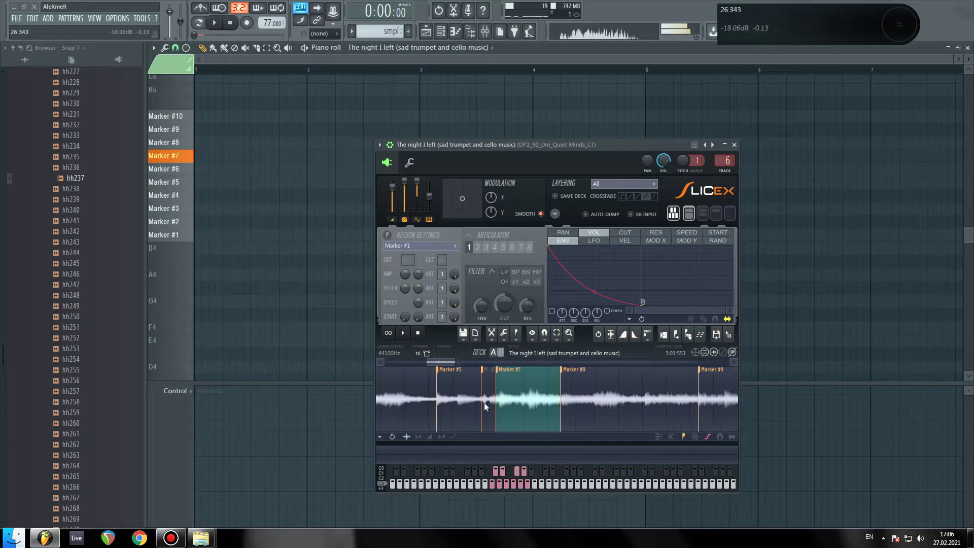
key(g)
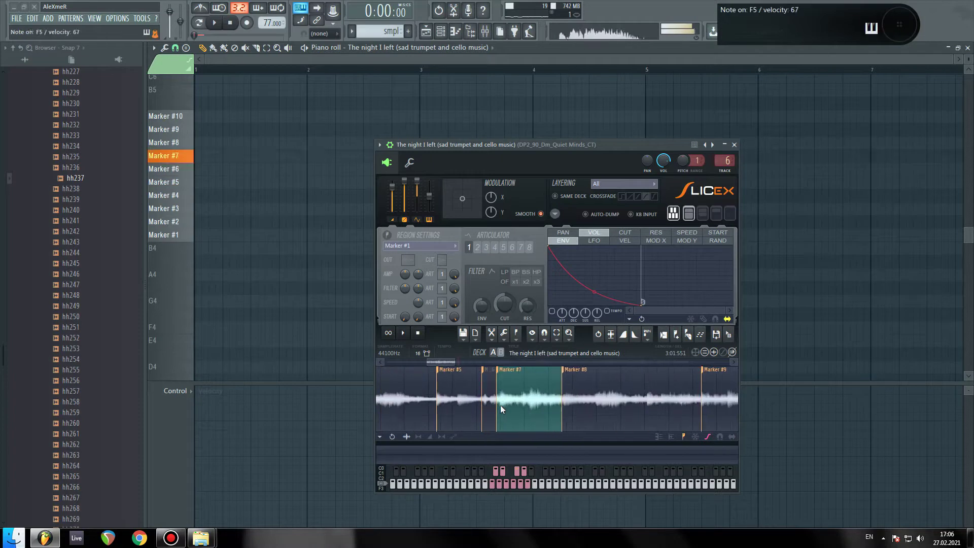
- Try different start points for Marker #7 in the Slicex waveform, auditioning the slice after each move
key(v)
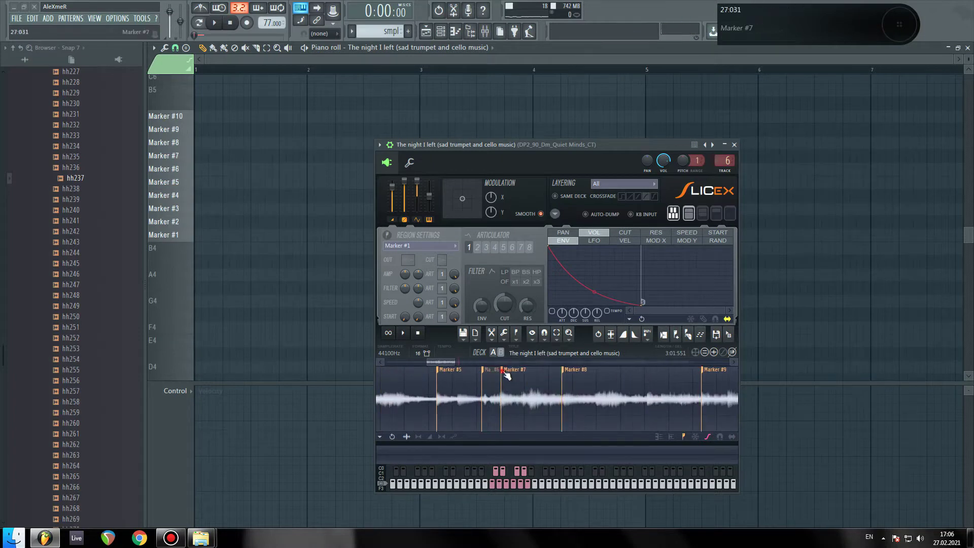
drag(506, 375, 517, 376)
click(524, 378)
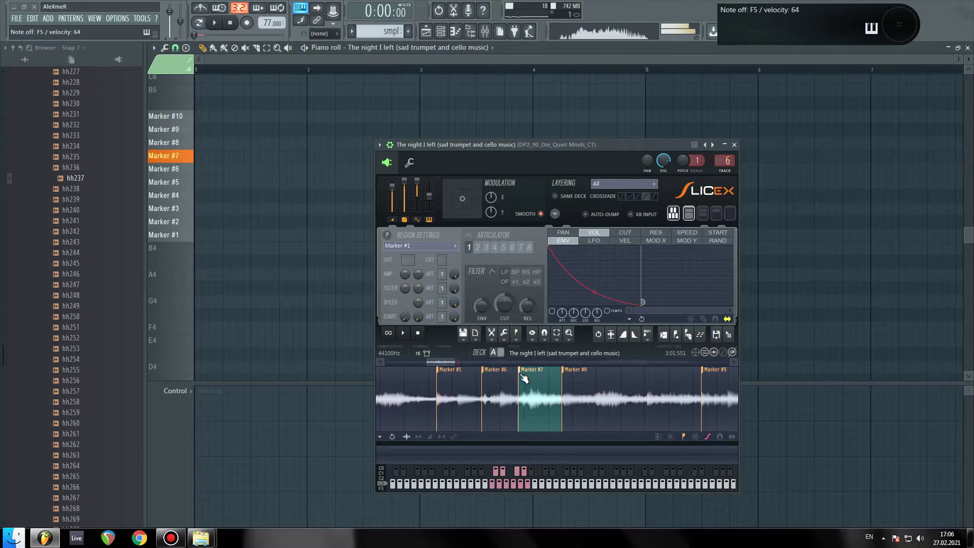
drag(528, 378, 536, 378)
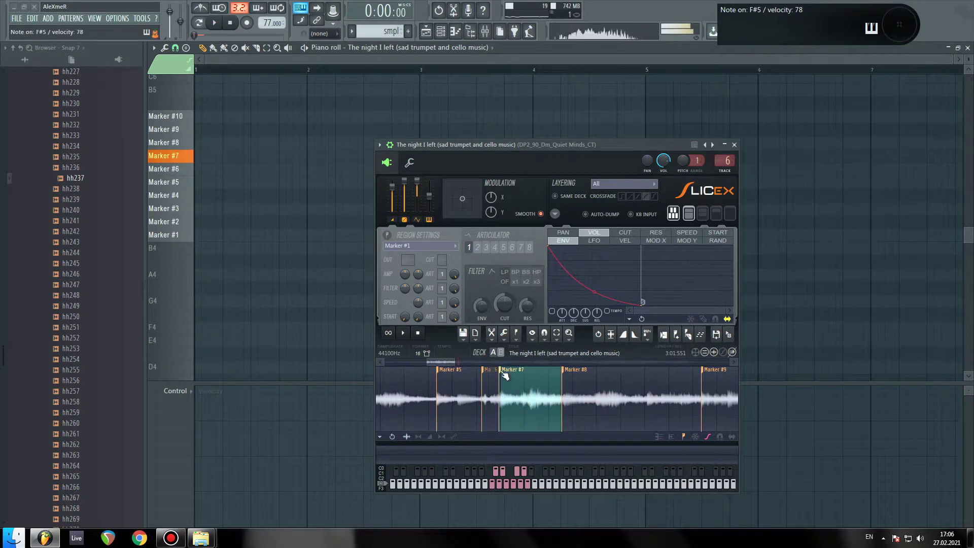
scroll(505, 374, up, 3)
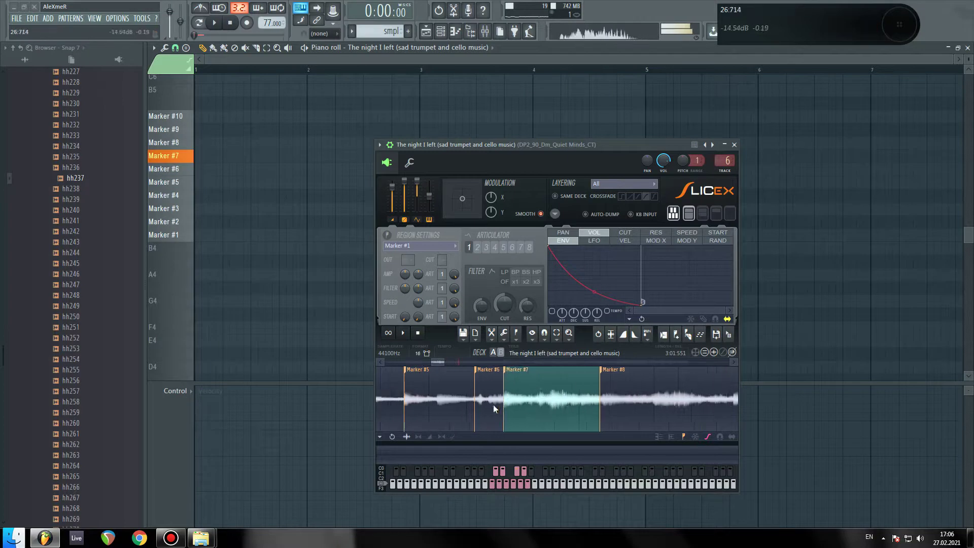
drag(515, 374, 533, 378)
- Delete Marker #7 from the Slicex waveform and move the plugin window clear of the start of the piano roll
right_click(531, 374)
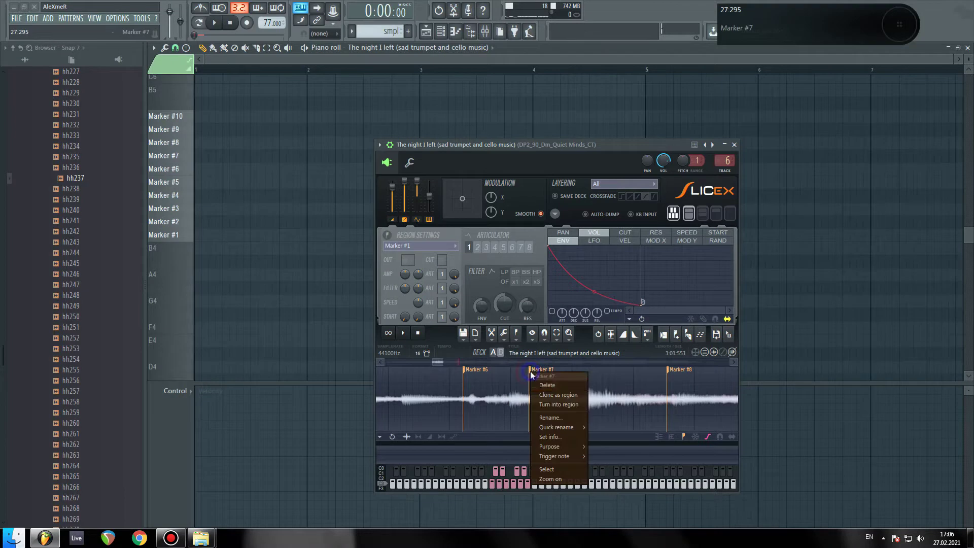
click(558, 386)
click(555, 386)
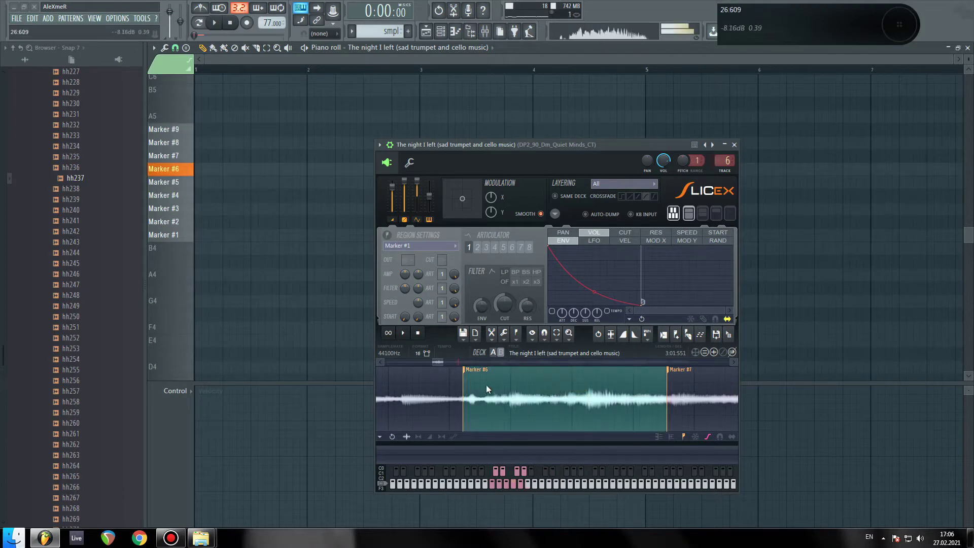
drag(441, 161, 411, 155)
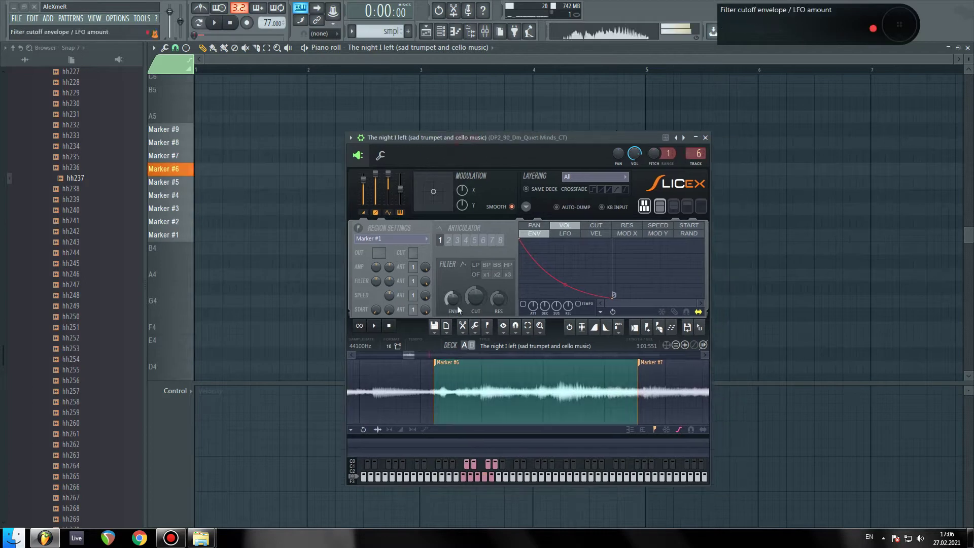
- Place a six-step Marker #2 note at the start of bar 1 and a ten-step Marker #6 note directly after it
click(250, 170)
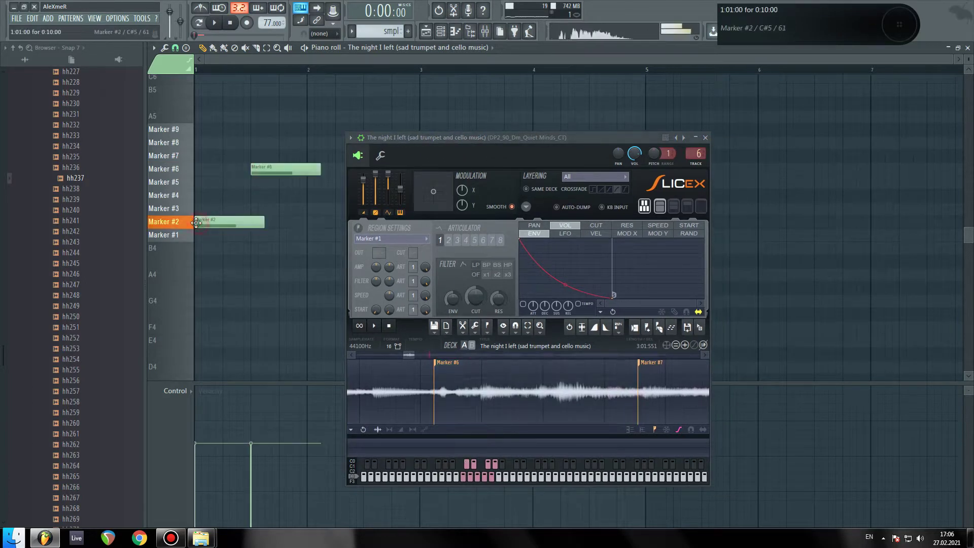
drag(264, 223, 237, 224)
drag(275, 169, 260, 170)
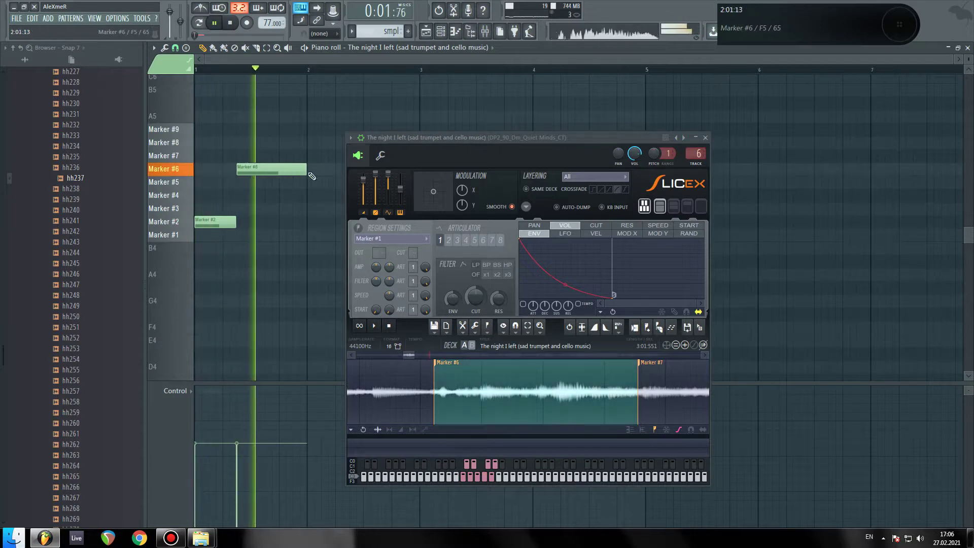
drag(440, 141, 425, 286)
key(space)
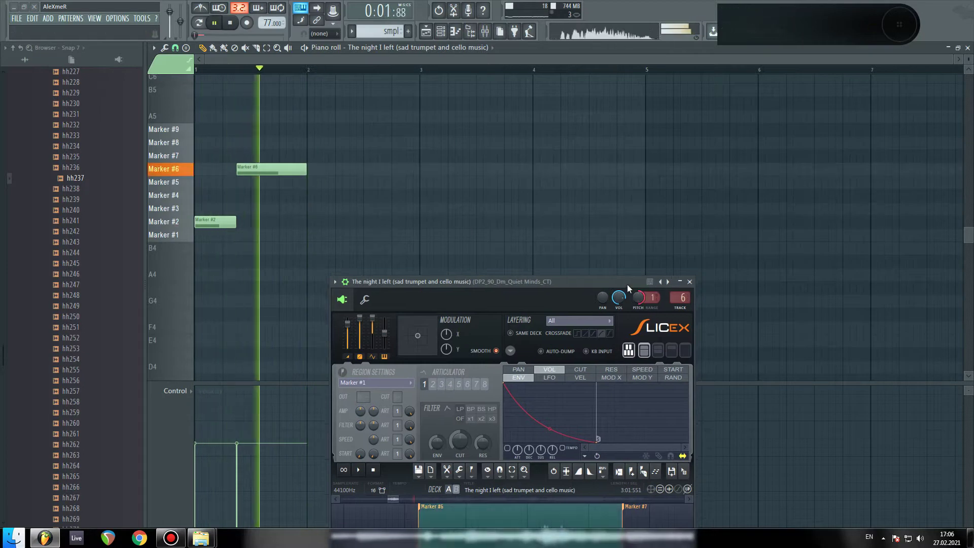
- Extend the Marker #6 note to the start of bar 3 and set the Slicex pitch range to 2
drag(307, 172, 419, 175)
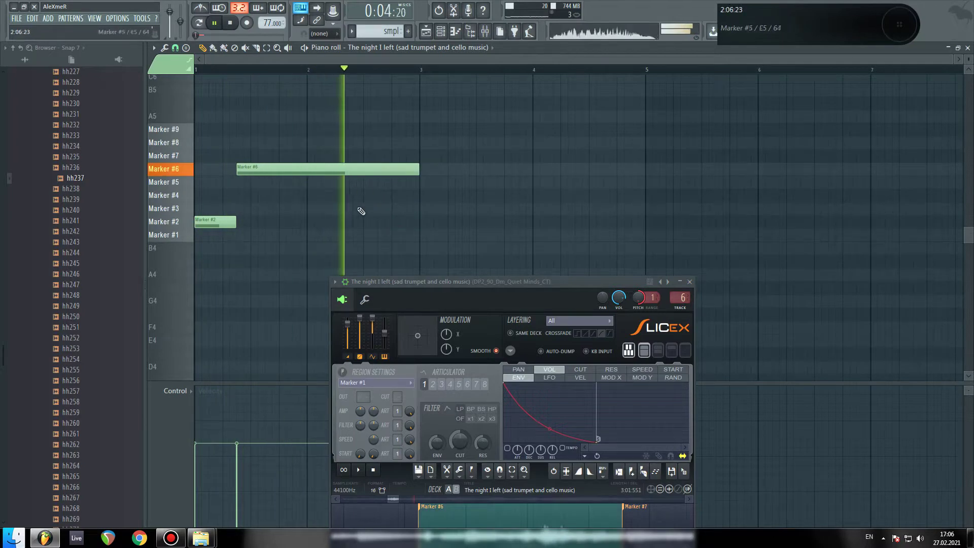
drag(648, 298, 648, 294)
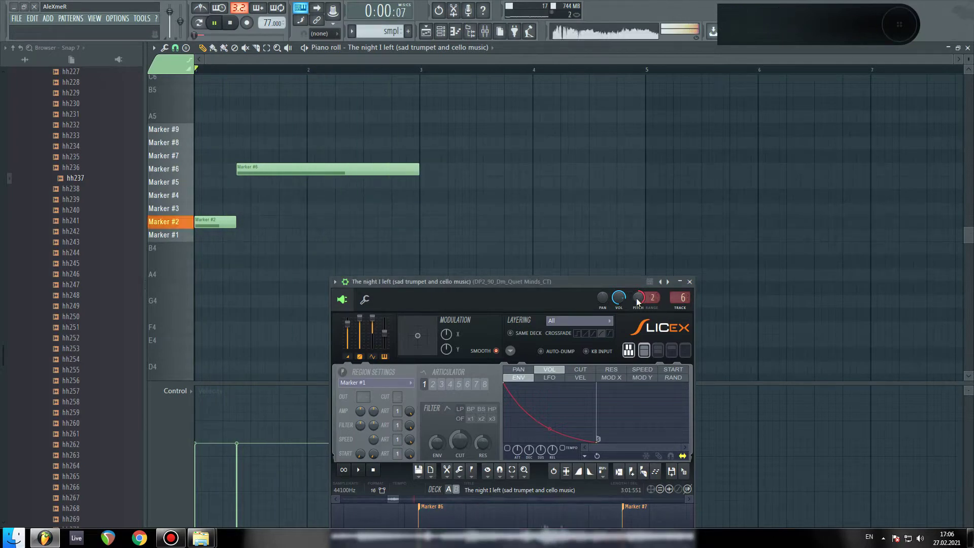
drag(573, 284, 562, 306)
- Play the pattern and audition the Marker #6 and Marker #7 slices
key(space)
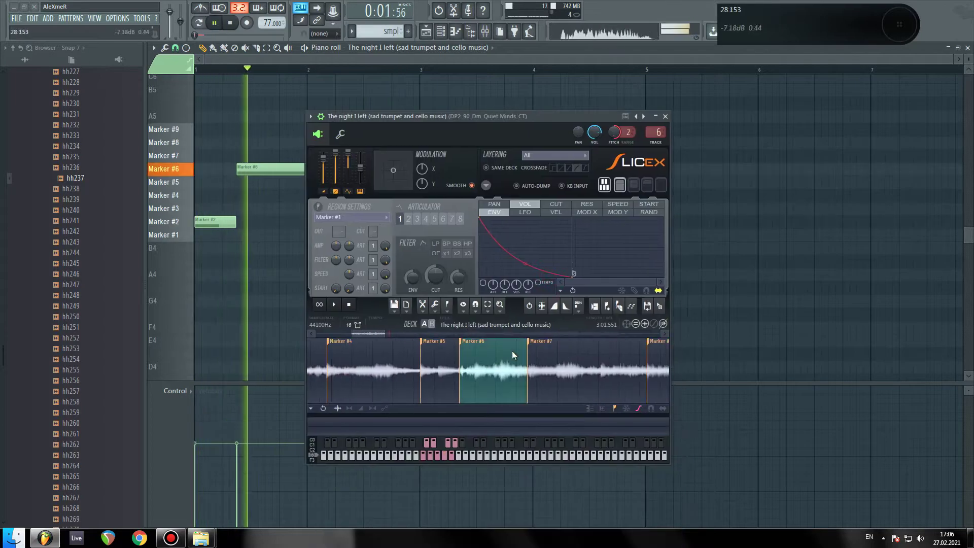
scroll(522, 345, down, 1)
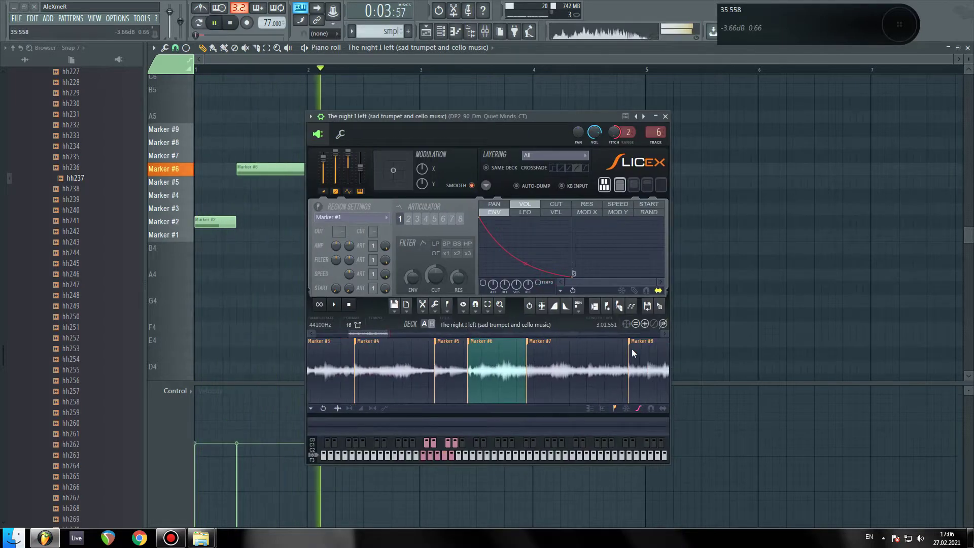
click(176, 171)
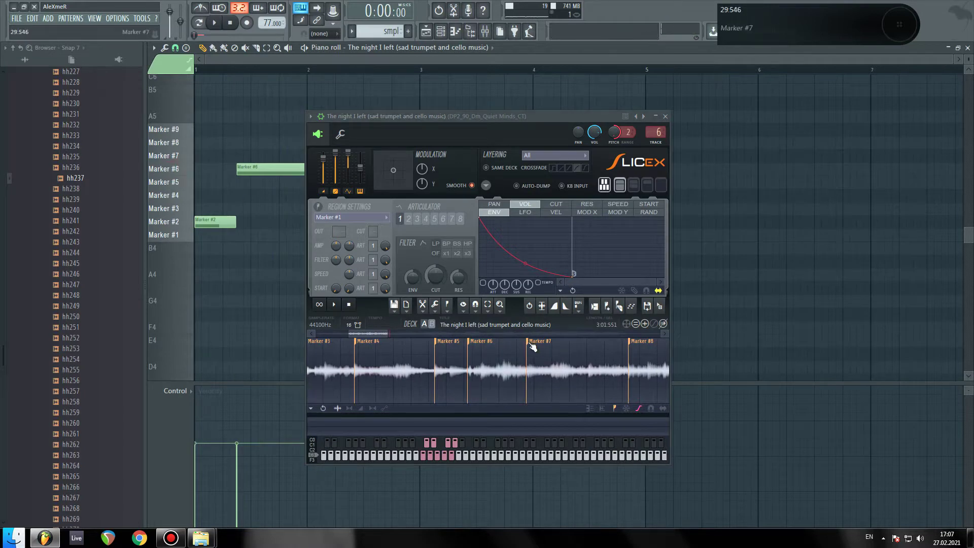
click(182, 161)
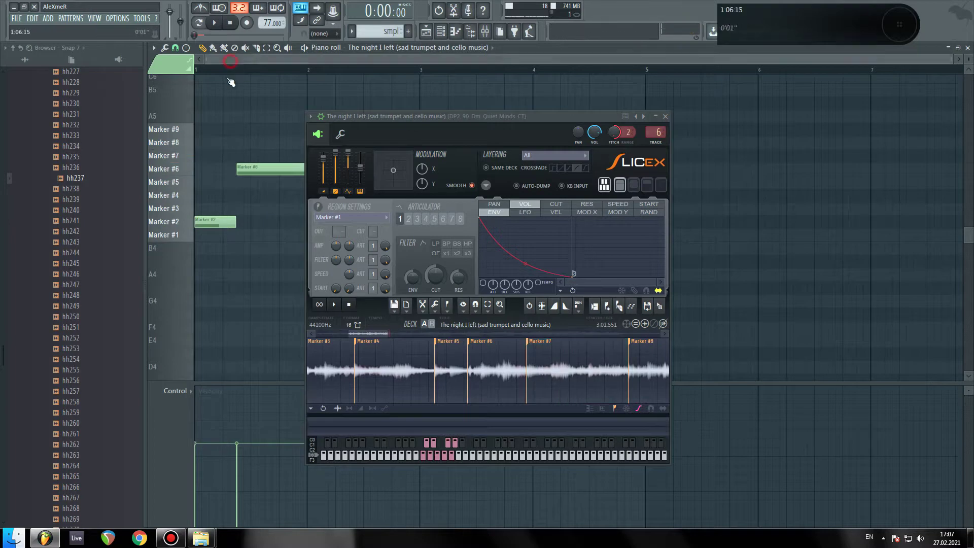
- Shorten the Marker #6 note to ten steps and place a Marker #7 note filling all of bar 2
drag(391, 116, 392, 276)
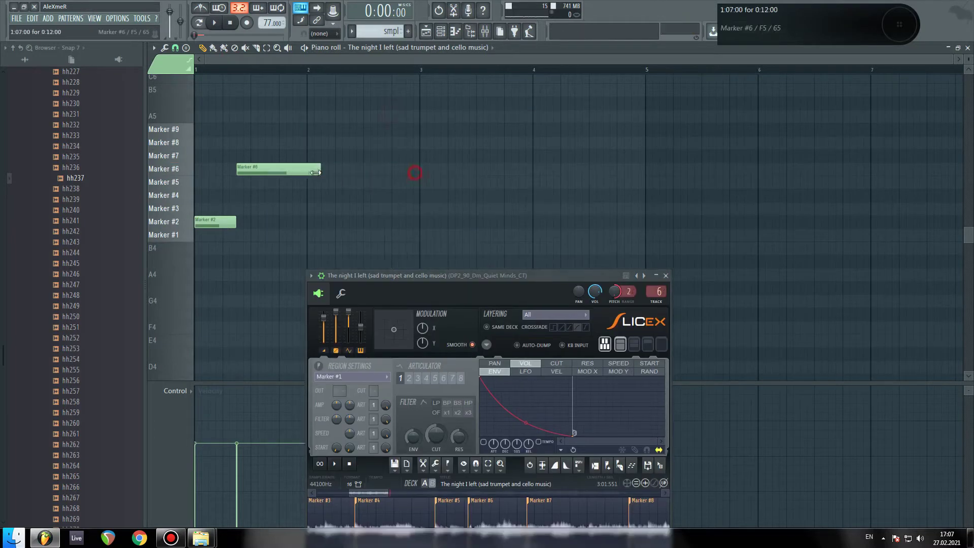
click(317, 155)
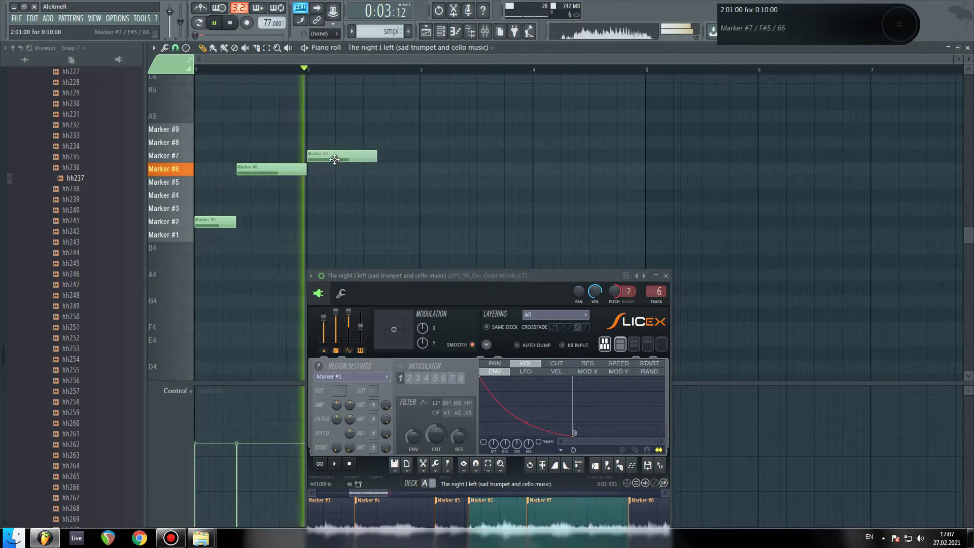
right_click(406, 162)
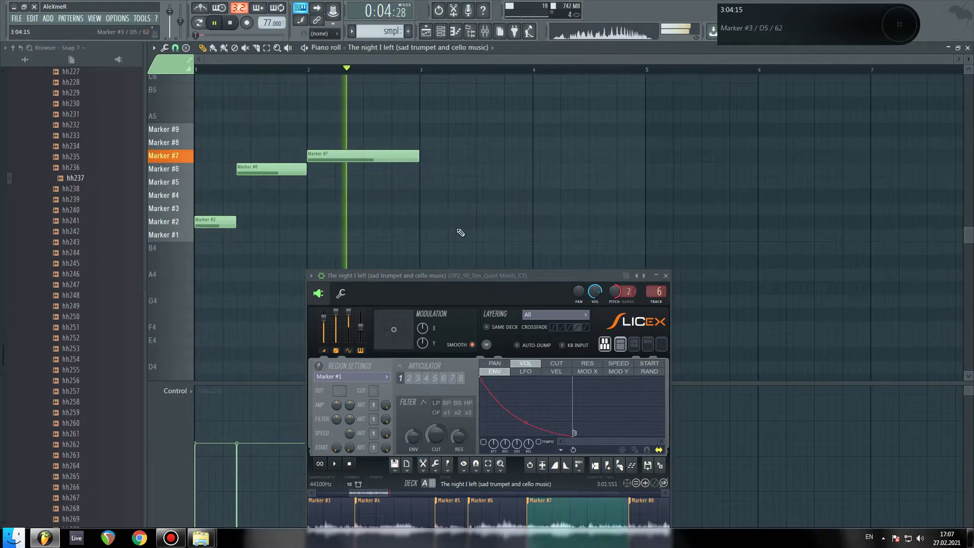
- Duplicate the whole two-bar slice phrase into bars 3 and 4 and play it back
key(space)
key(ctrl+a)
key(ctrl+b)
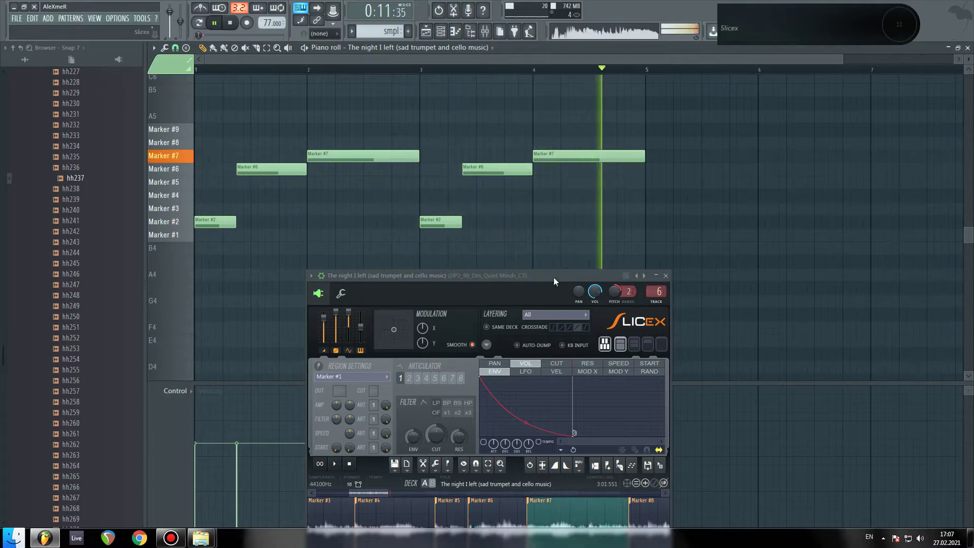
drag(554, 276, 577, 288)
key(space)
- Open the FM8 notes of Pattern 5 from the playlist, set the Slicex pitch range to 1, and move its window out of the way
click(425, 32)
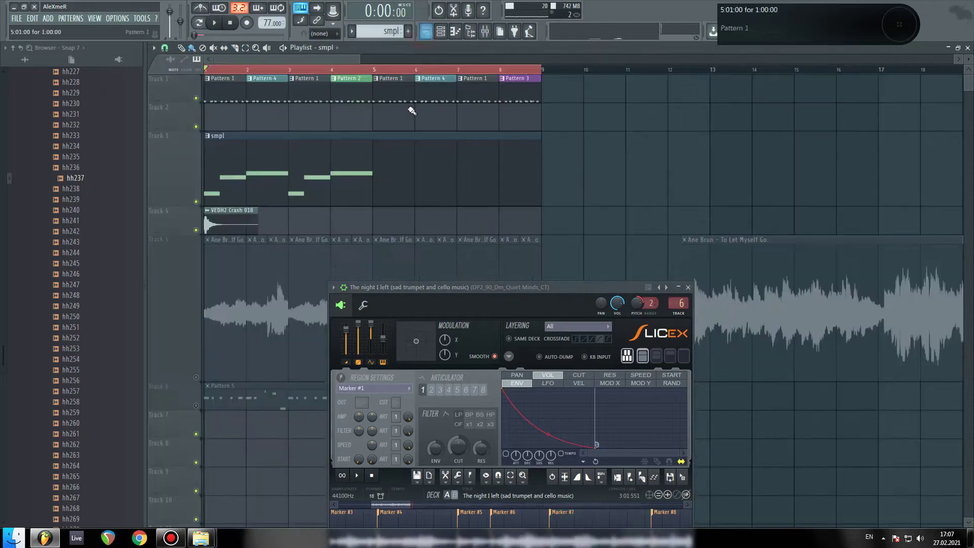
drag(600, 297, 578, 446)
double_click(245, 391)
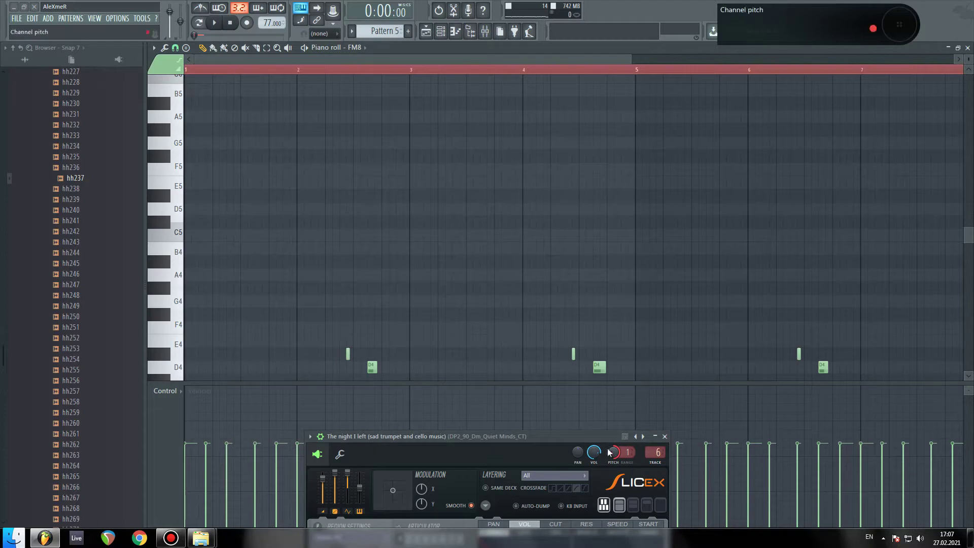
drag(495, 436, 496, 65)
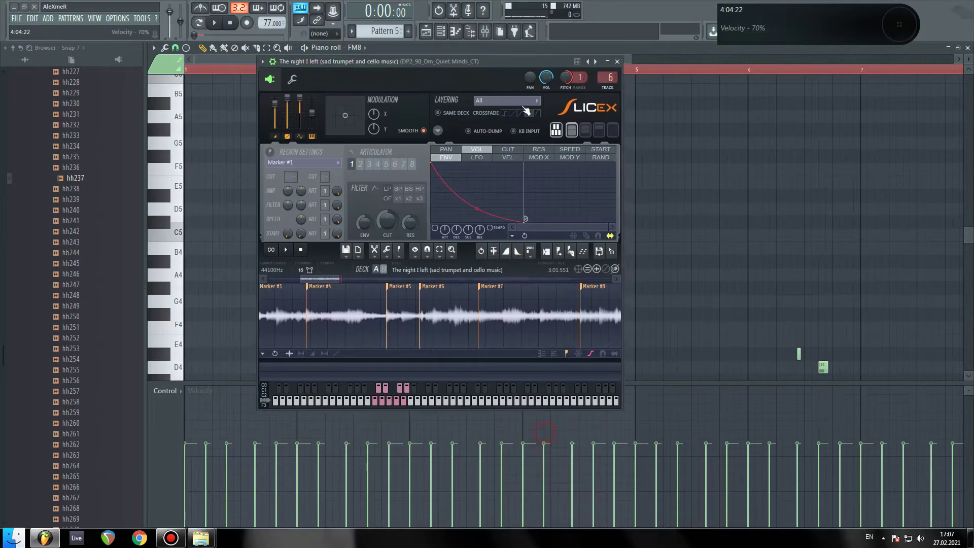
drag(515, 124, 538, 185)
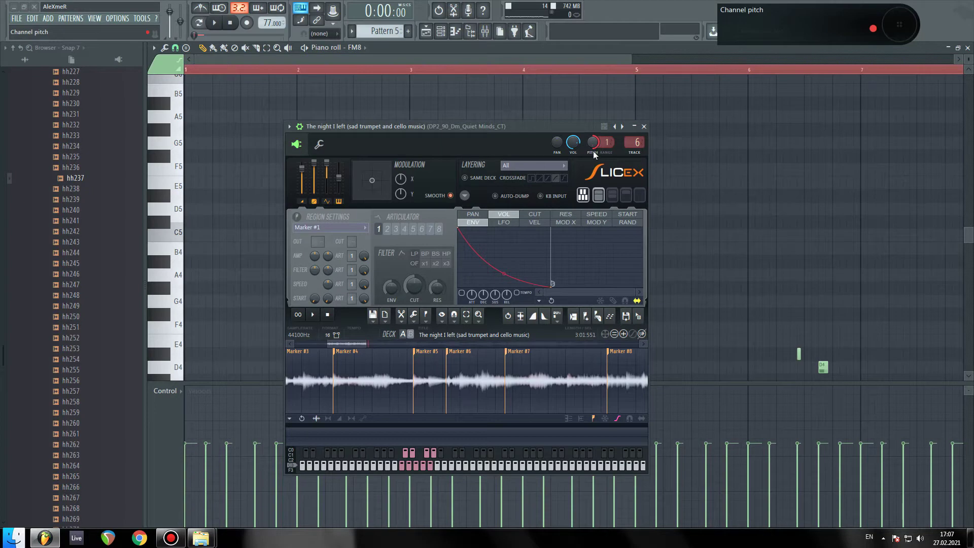
drag(516, 128, 407, 528)
- Transpose all FM8 notes in Pattern 5 down one semitone, moving the C4 notes to B3, and play the result
scroll(355, 256, down, 8)
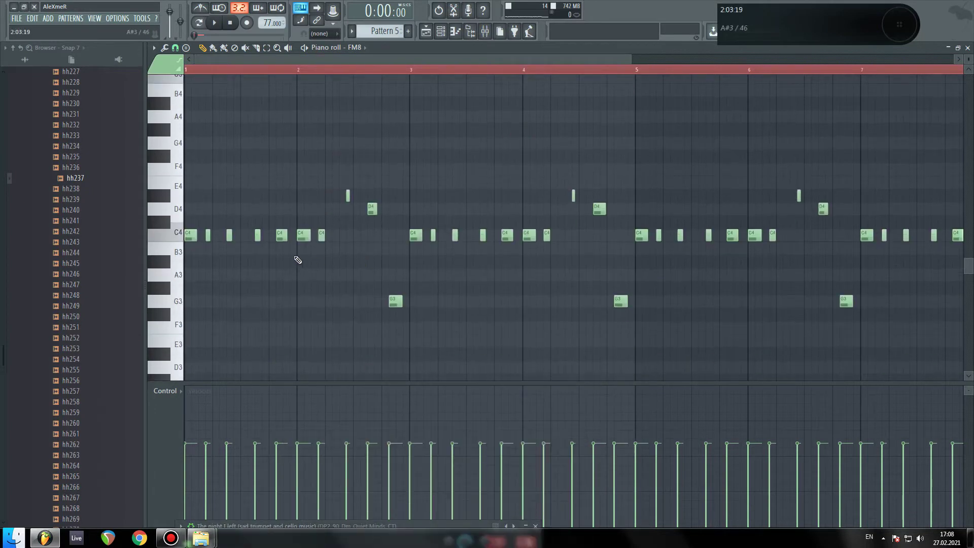
key(space)
scroll(234, 216, up, 2)
scroll(221, 214, up, 2)
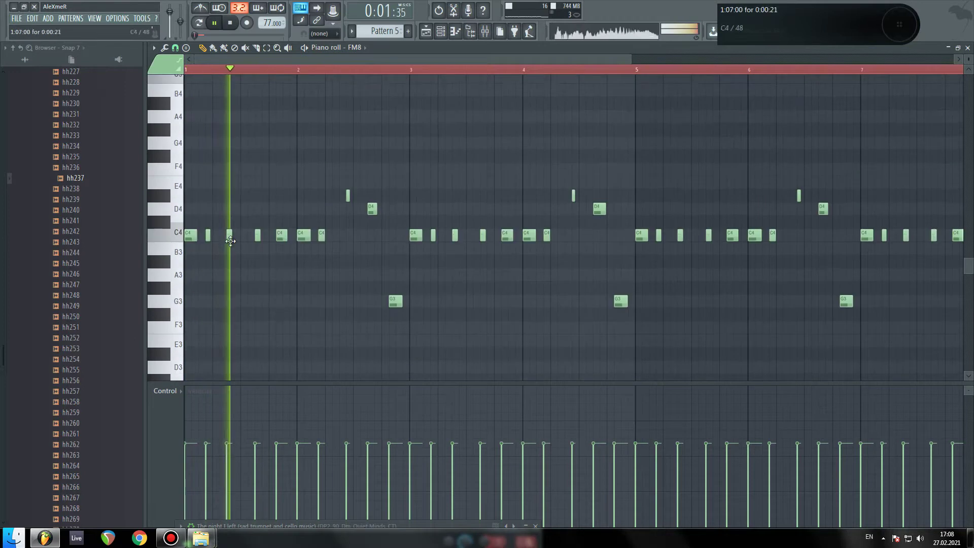
key(ctrl+a)
key(space)
drag(184, 242, 188, 252)
key(space)
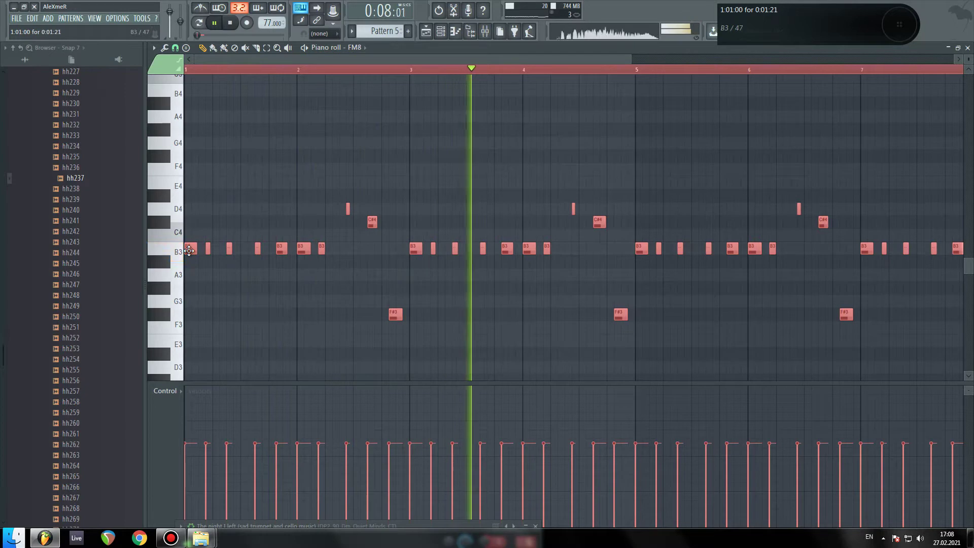
- Transpose all FM8 notes down four more semitones so the B3 notes sit on G3, play them, and deselect
key(space)
drag(188, 250, 182, 308)
key(space)
scroll(244, 225, down, 3)
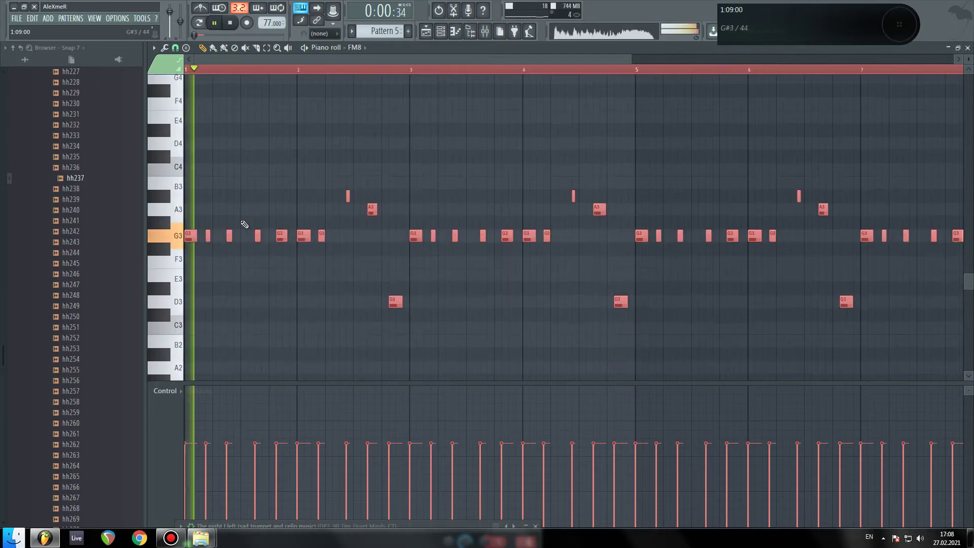
drag(298, 268, 397, 295)
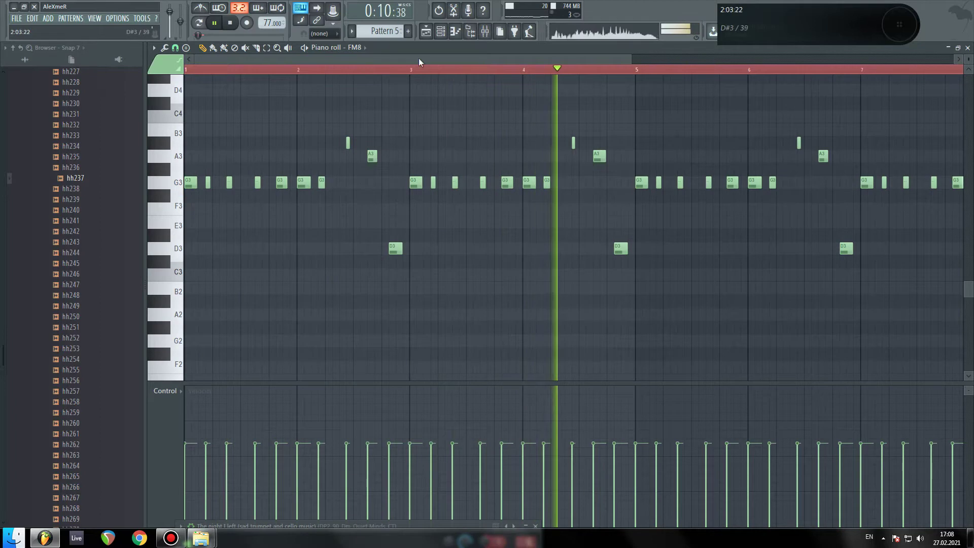
- Set the frequency of RBass Mono on the FM8 mixer track to 84 Hz during playback, and close the mixer and plugin
key(F9)
click(461, 331)
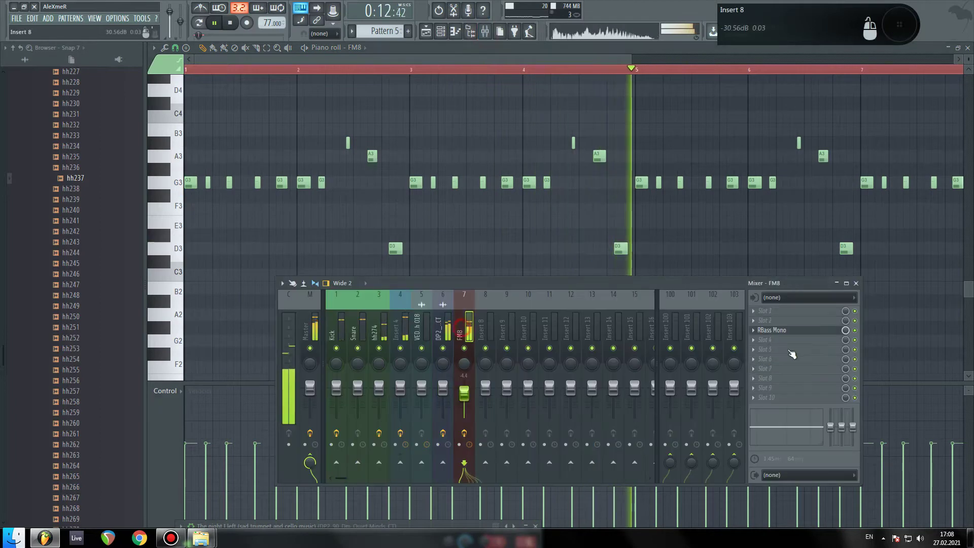
click(786, 330)
key(space)
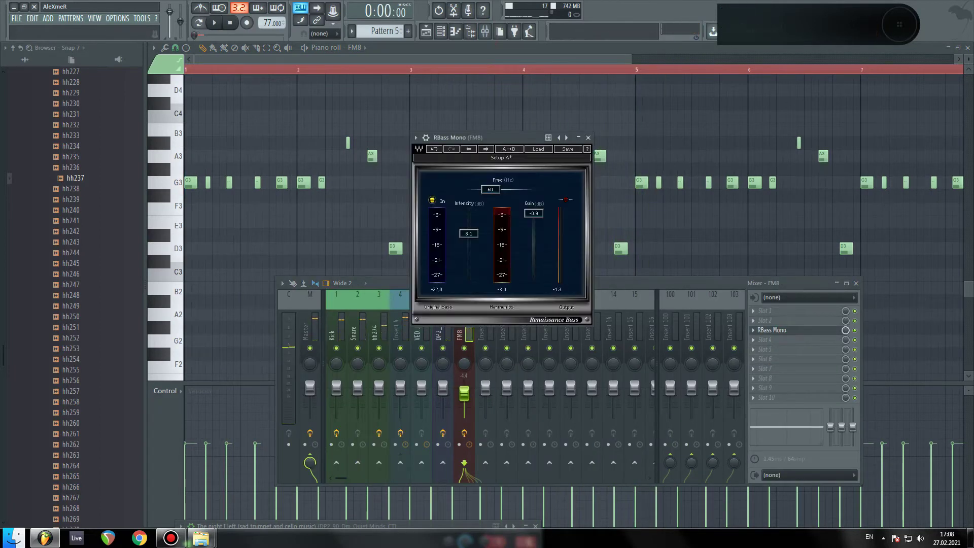
key(space)
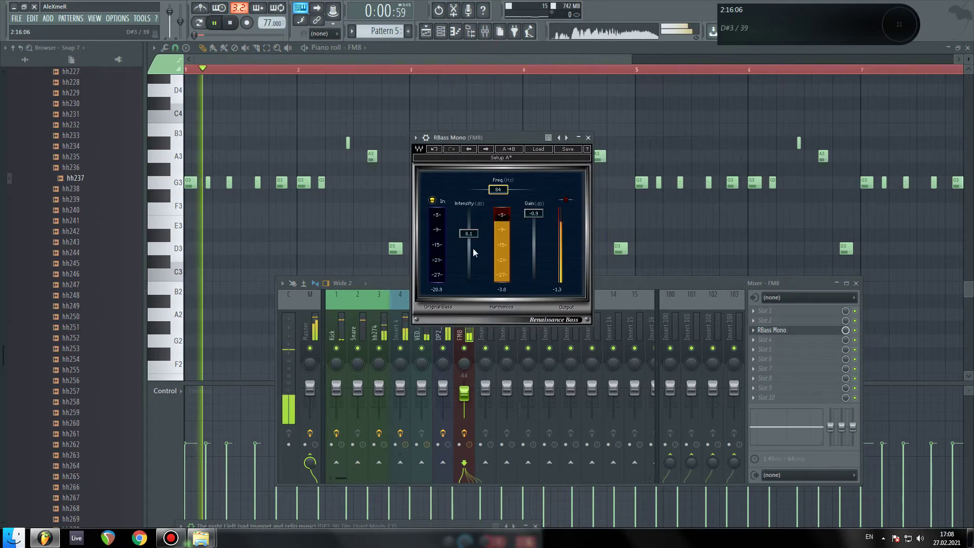
drag(513, 137, 610, 299)
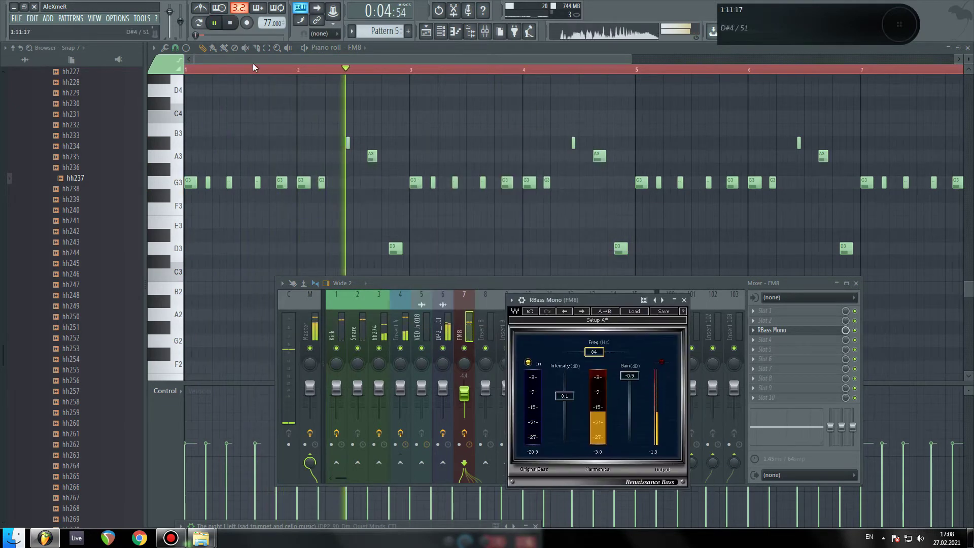
click(227, 57)
scroll(269, 193, up, 3)
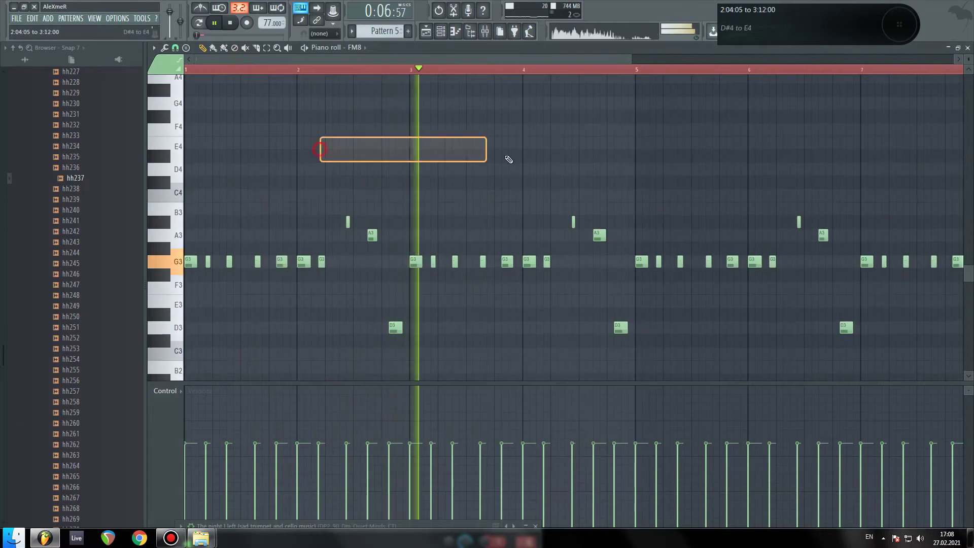
drag(344, 134, 490, 146)
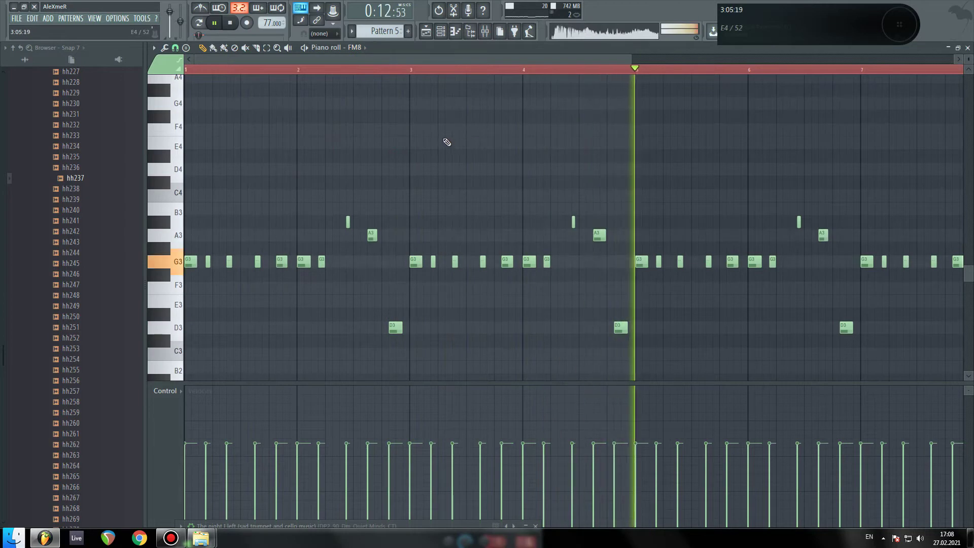
- In the playlist, unmute the Ane Brun clips on Track 5, mute Tracks 3 and 6, and play the arrangement
click(425, 32)
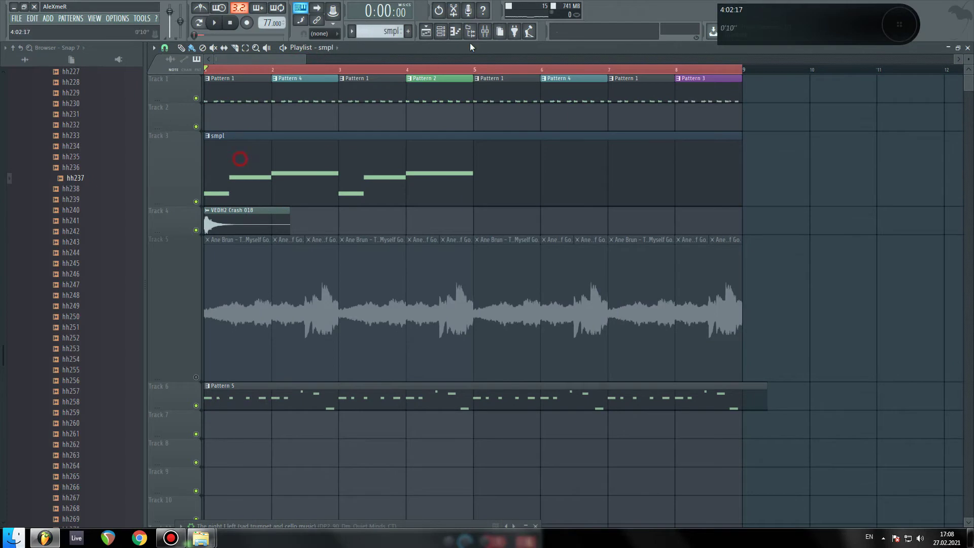
click(441, 34)
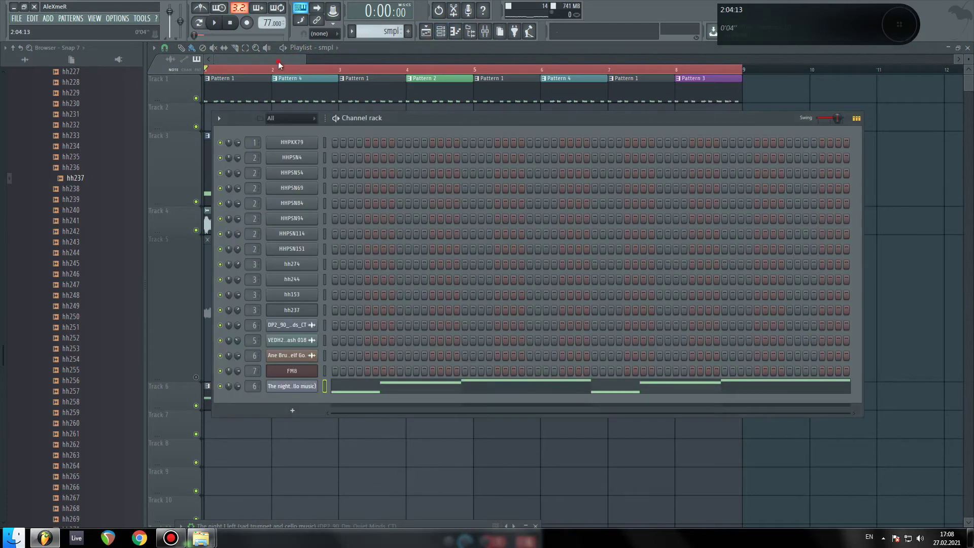
click(281, 62)
click(196, 377)
click(196, 202)
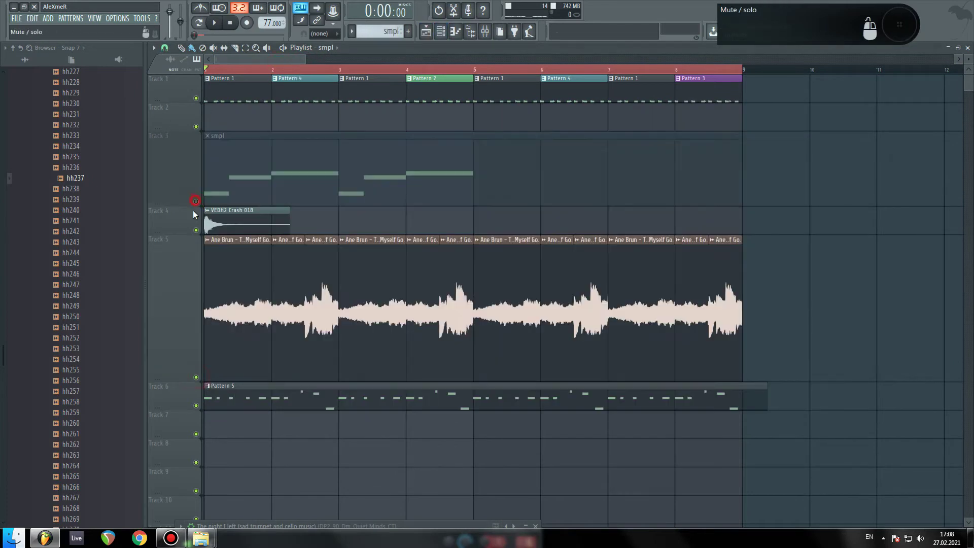
click(197, 406)
key(space)
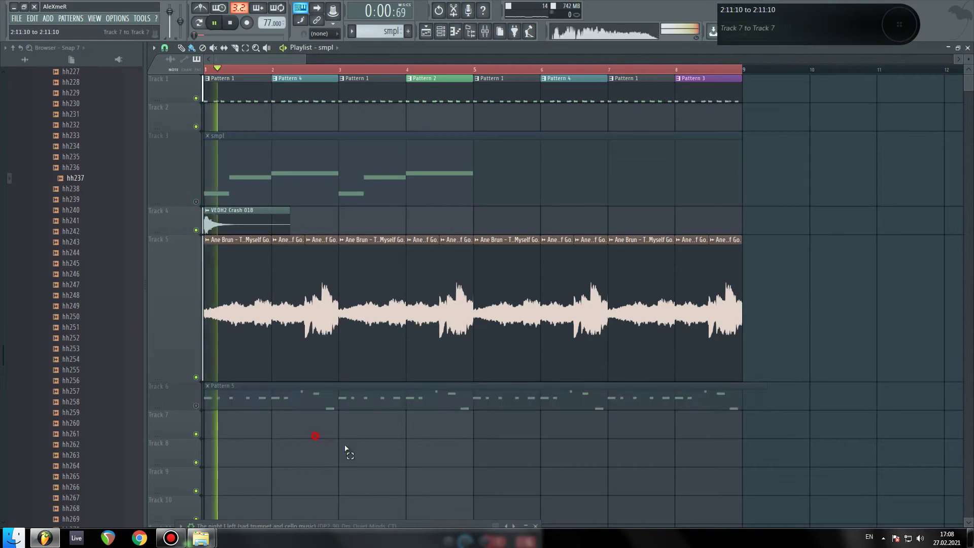
- Stop playback and transpose all FM8 notes in Pattern 5 up five semitones, moving the G3 notes to C4
double_click(214, 398)
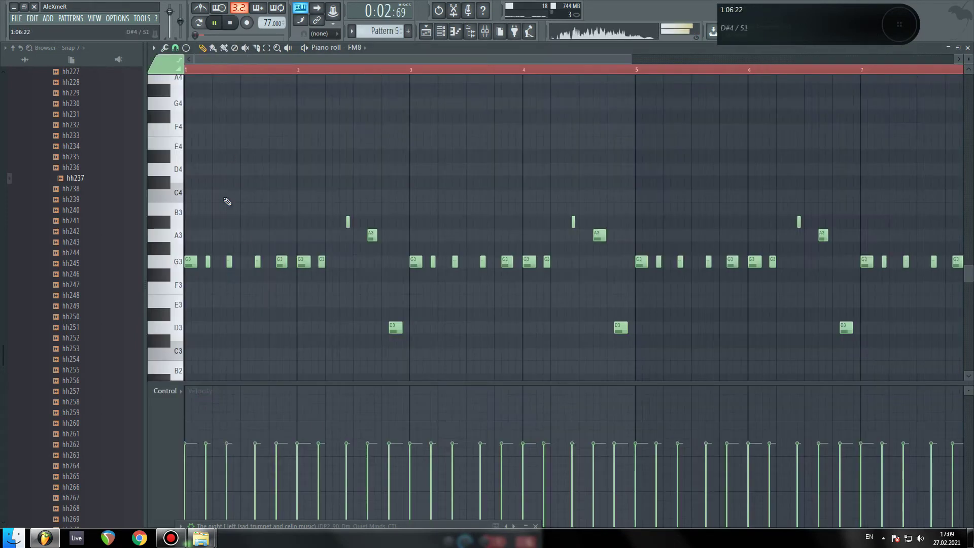
key(space)
key(ctrl+a)
drag(189, 261, 181, 187)
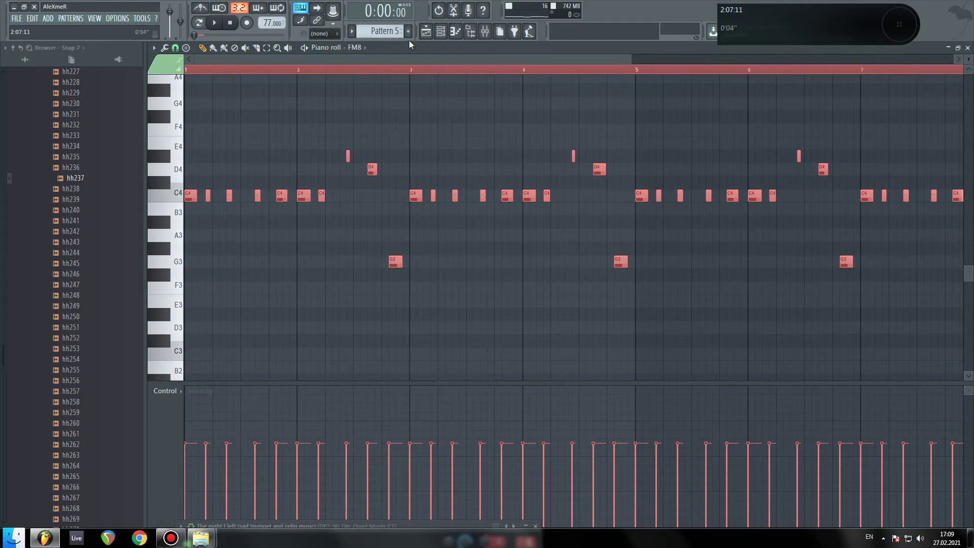
- Unmute the Pattern 5 bass on Track 6 in the playlist and play it with the Ane Brun clips
click(429, 31)
click(198, 406)
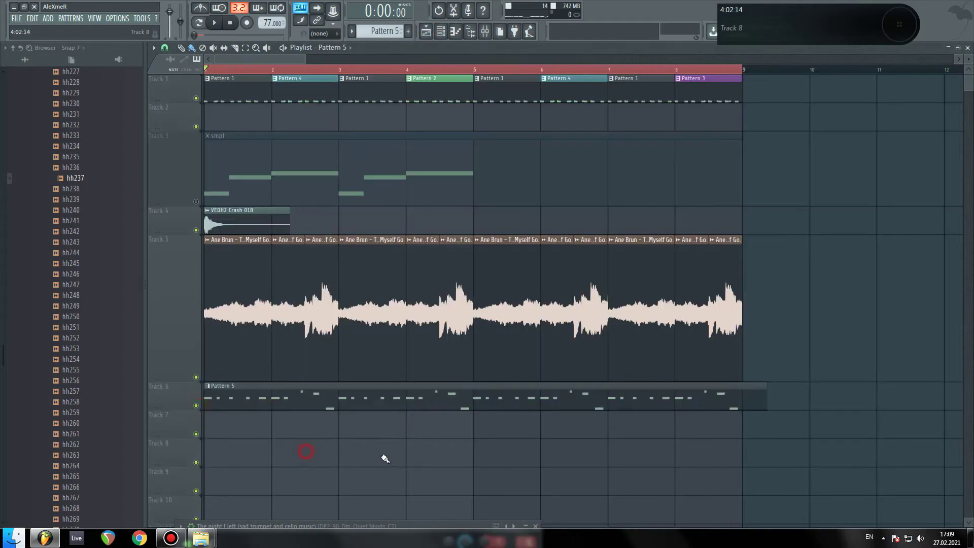
key(space)
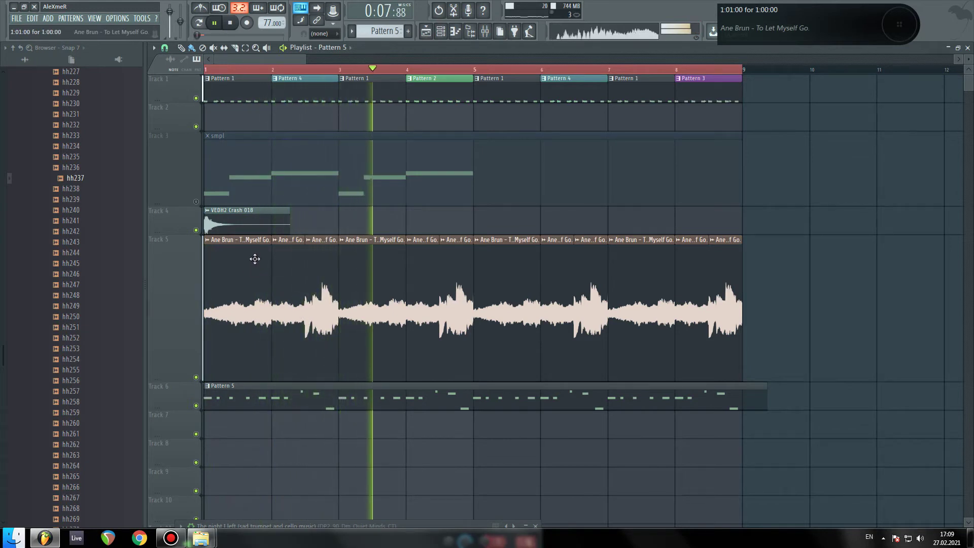
- Set the output gain of RBass Mono on the FM8 mixer track to -3.7 dB, close the windows, and stop playback after listening
click(485, 31)
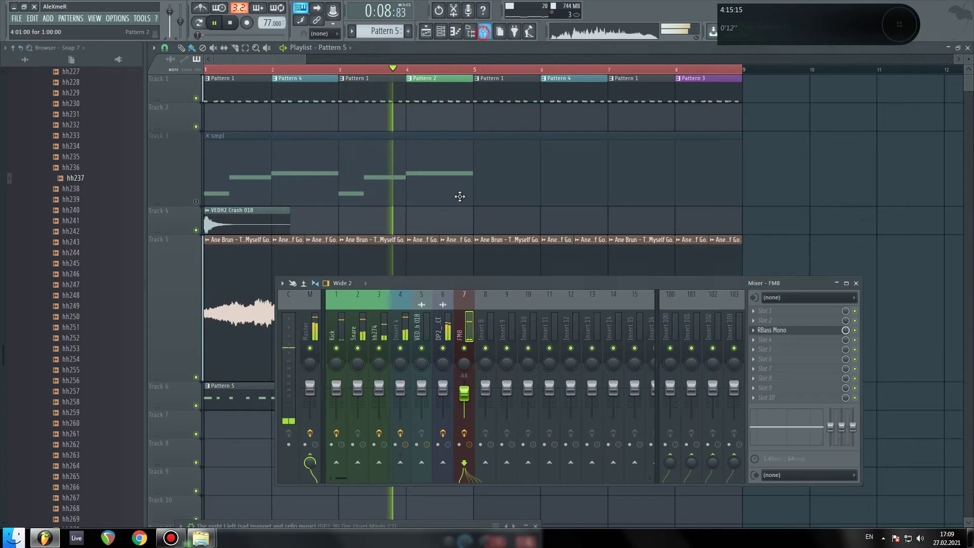
click(780, 330)
mouse_move(632, 374)
mouse_down()
mouse_move(633, 392)
mouse_move(634, 380)
mouse_up()
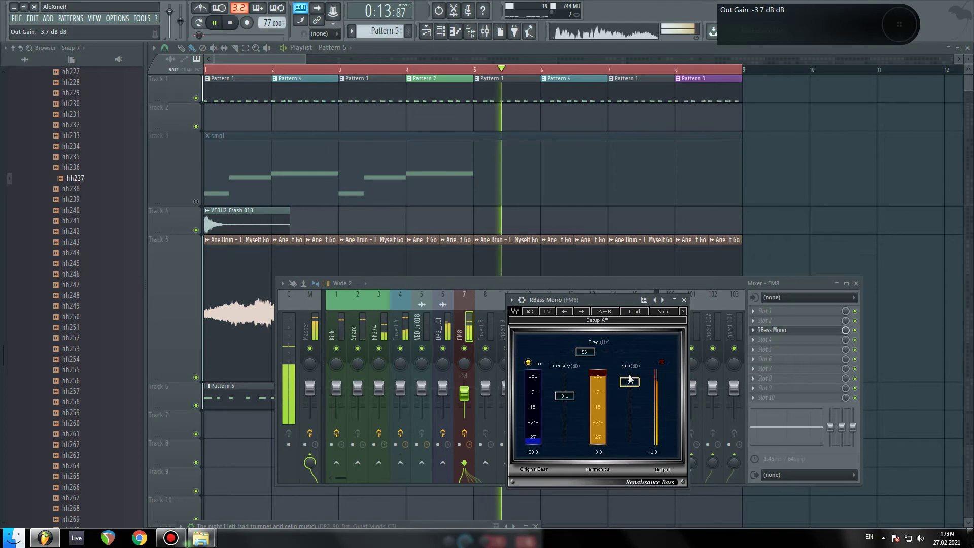
right_click(513, 123)
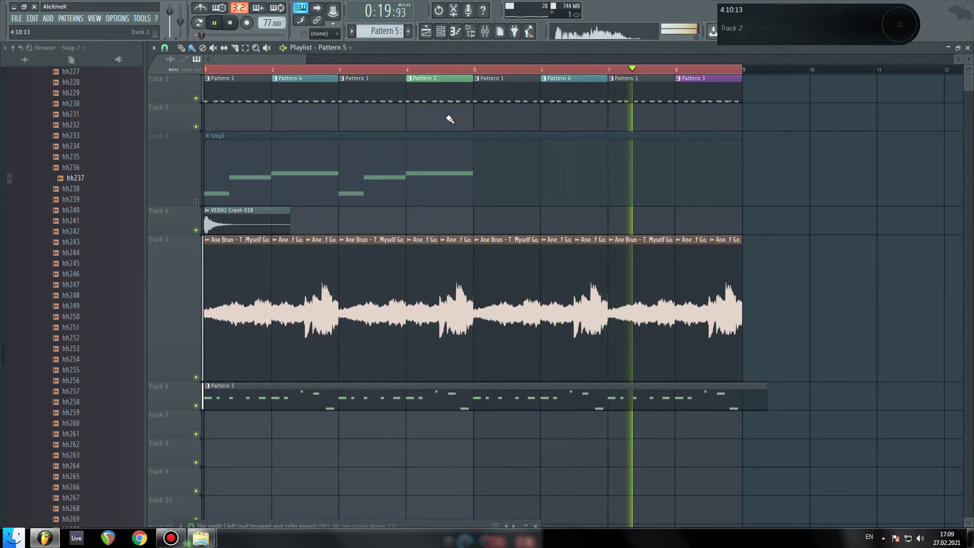
key(space)
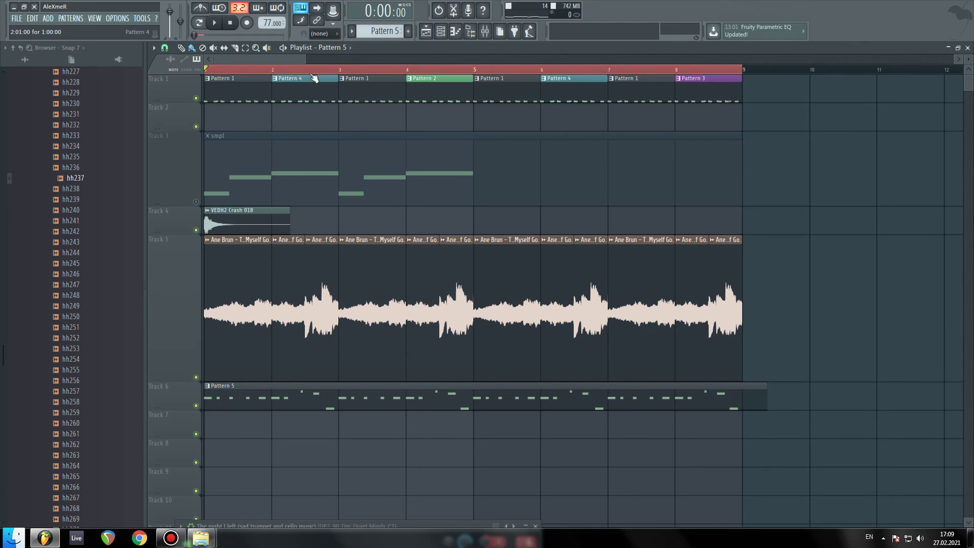
click(539, 7)
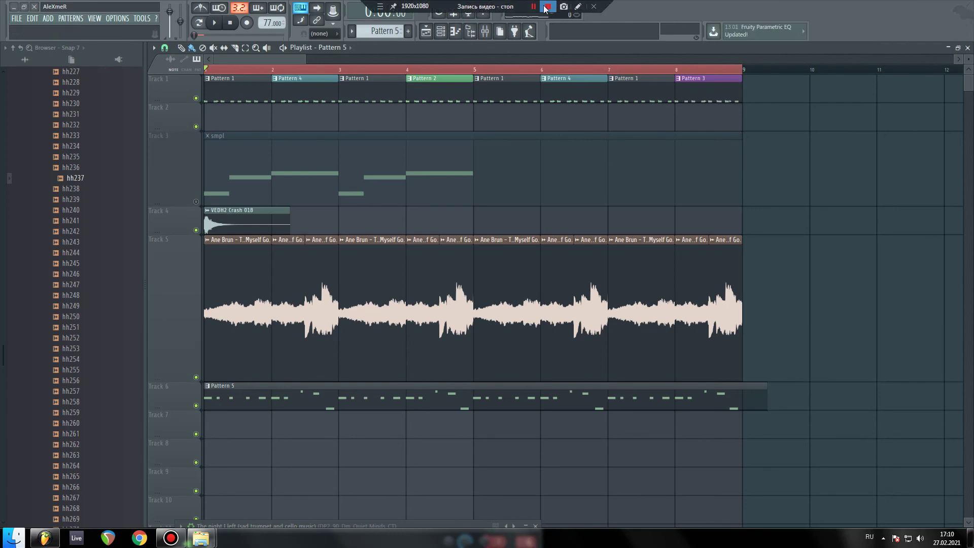